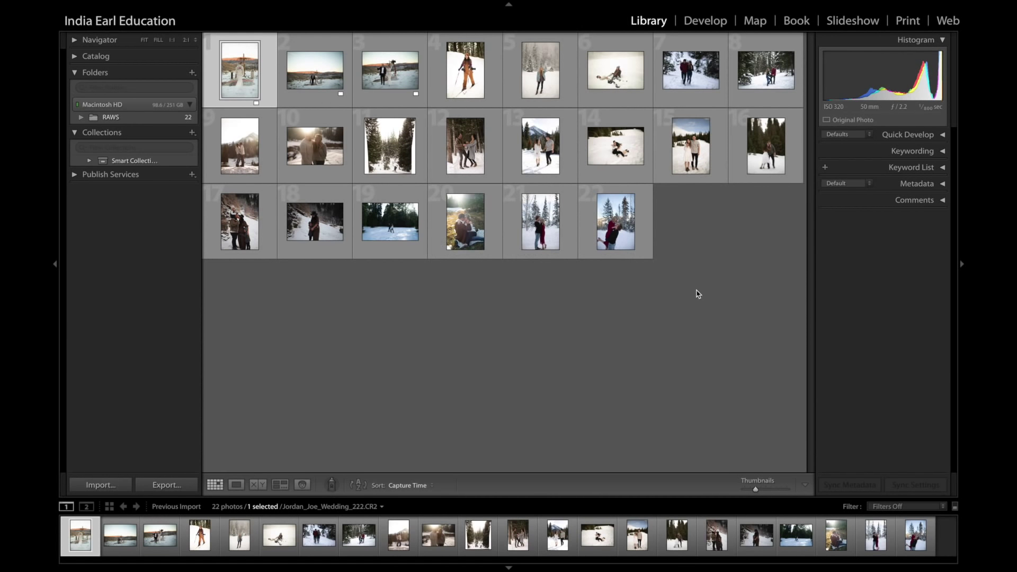
Open the first photo, the bride standing before the cross, in Develop and apply the HONEY preset
double_click(267, 69)
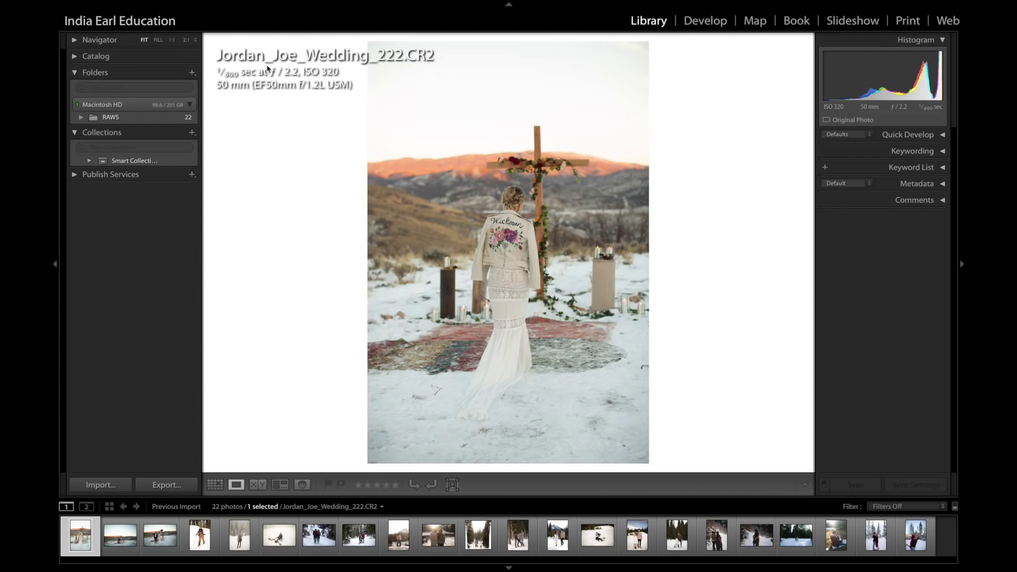
click(706, 24)
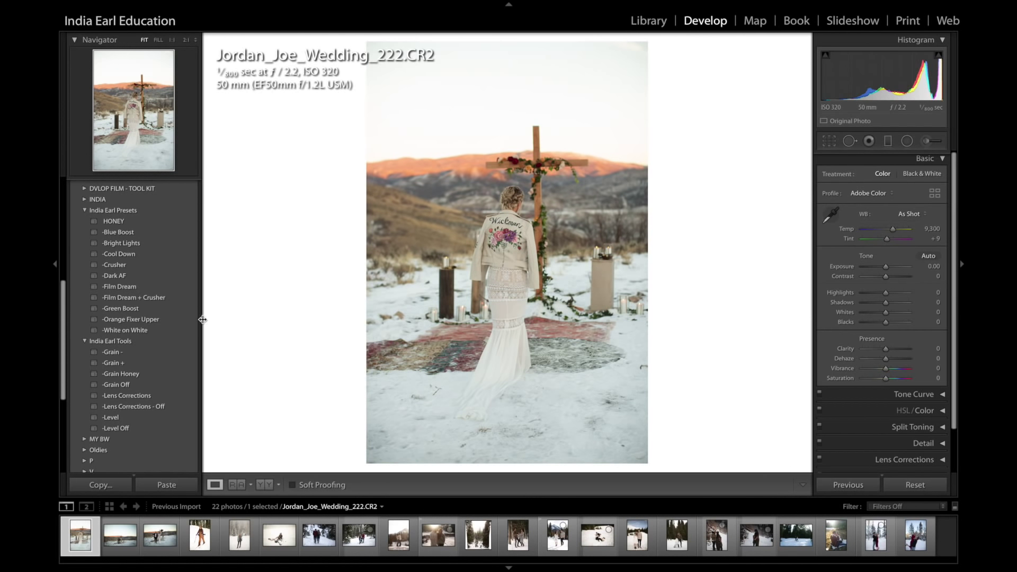
scroll(177, 312, down, 1)
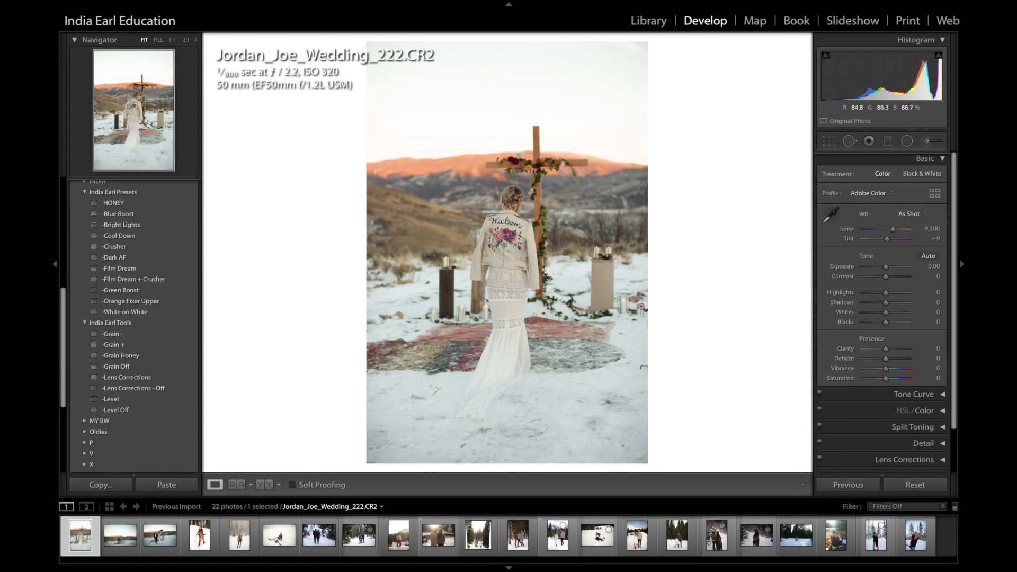
click(142, 205)
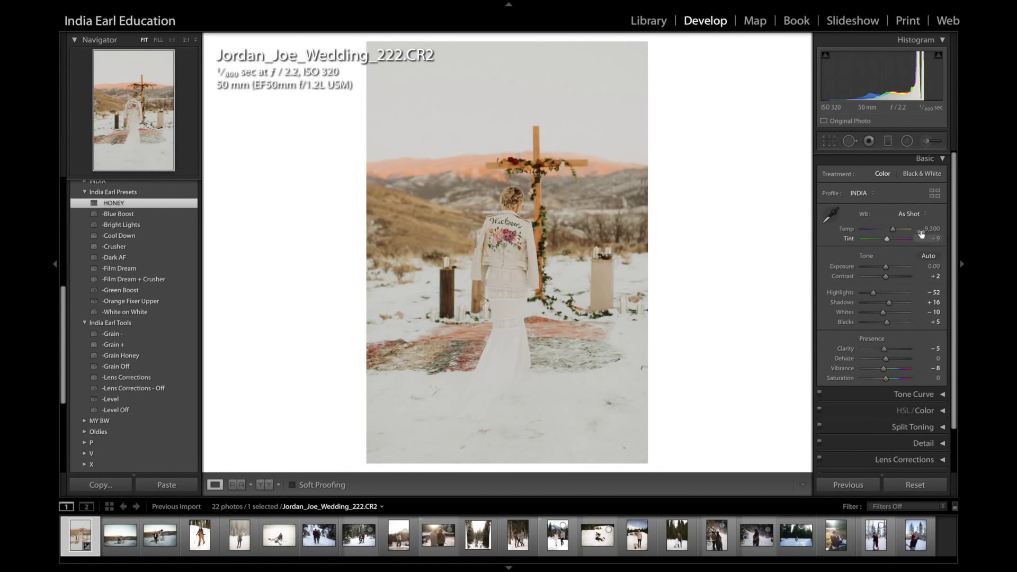
Set the white balance to Temp 8,545 and Tint 0, and compare the edit with the original photo
drag(922, 236, 919, 236)
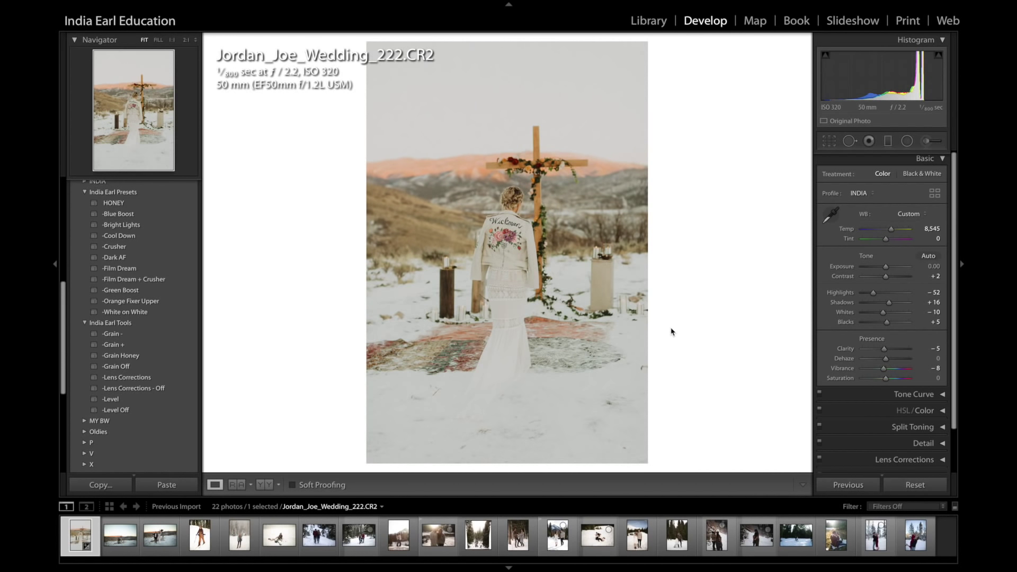
key(backslash)
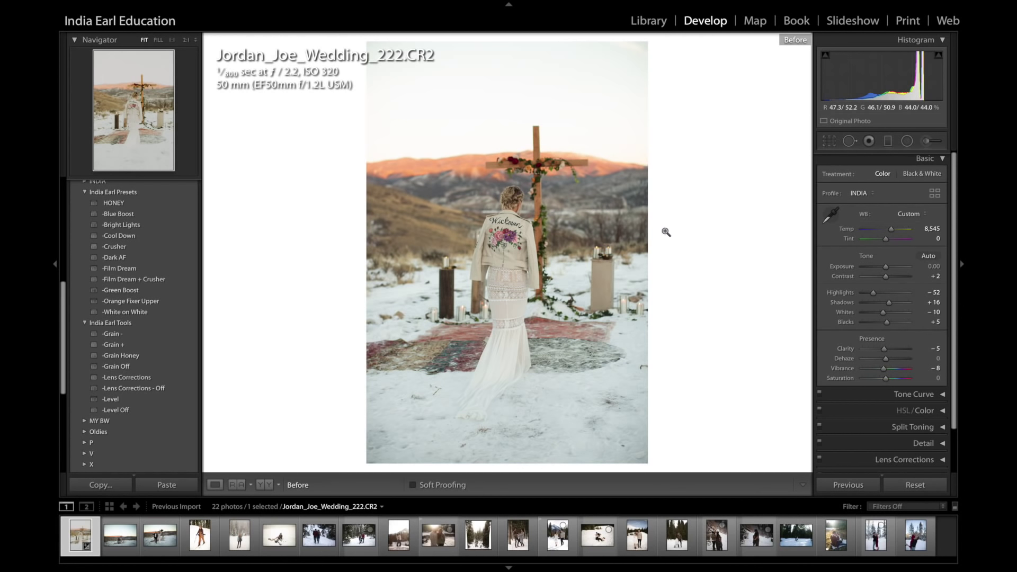
key(backslash)
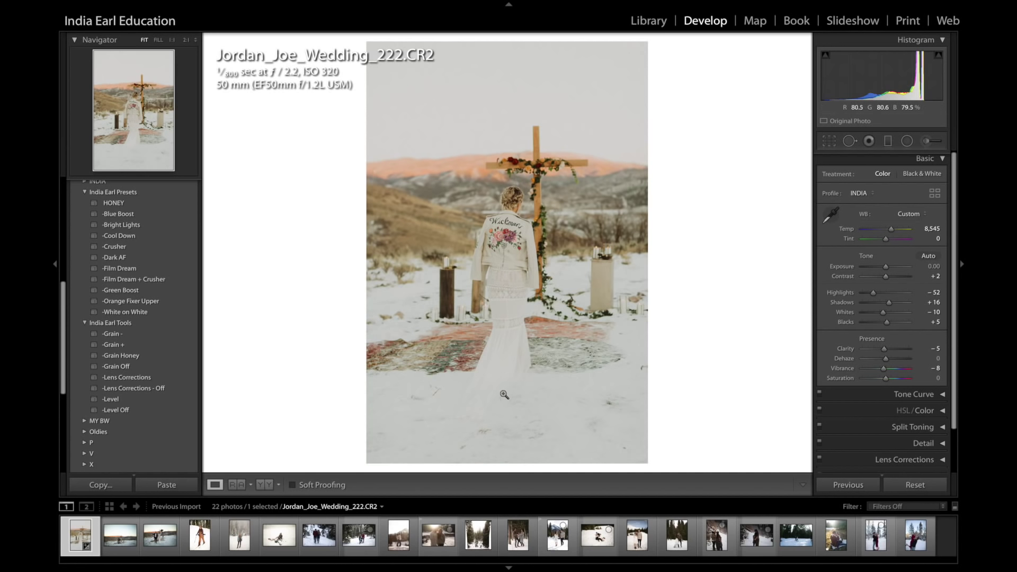
Examine the detail in the dress train and the surrounding snow at full magnification
click(490, 430)
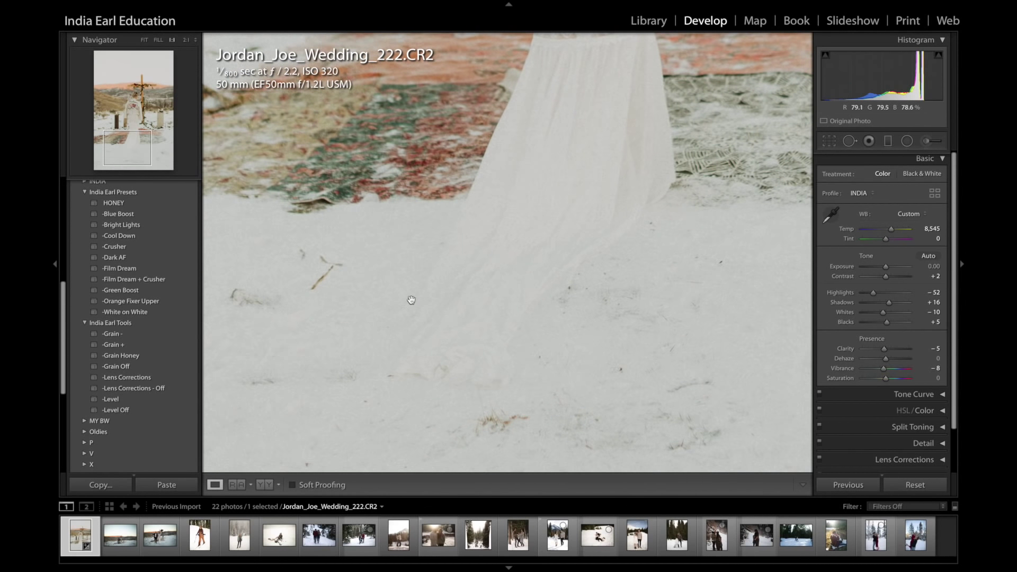
click(651, 360)
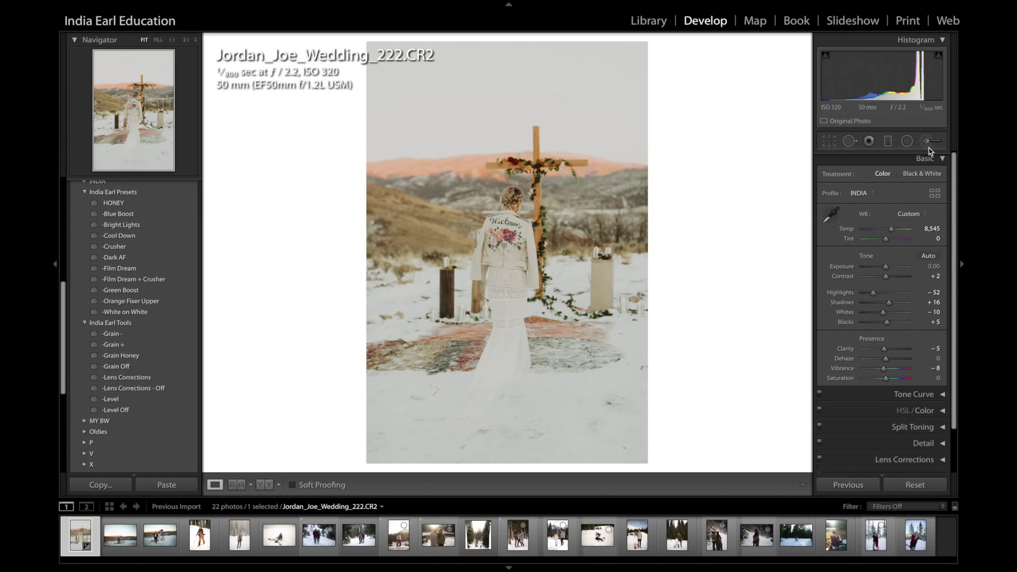
click(473, 421)
drag(506, 401, 516, 304)
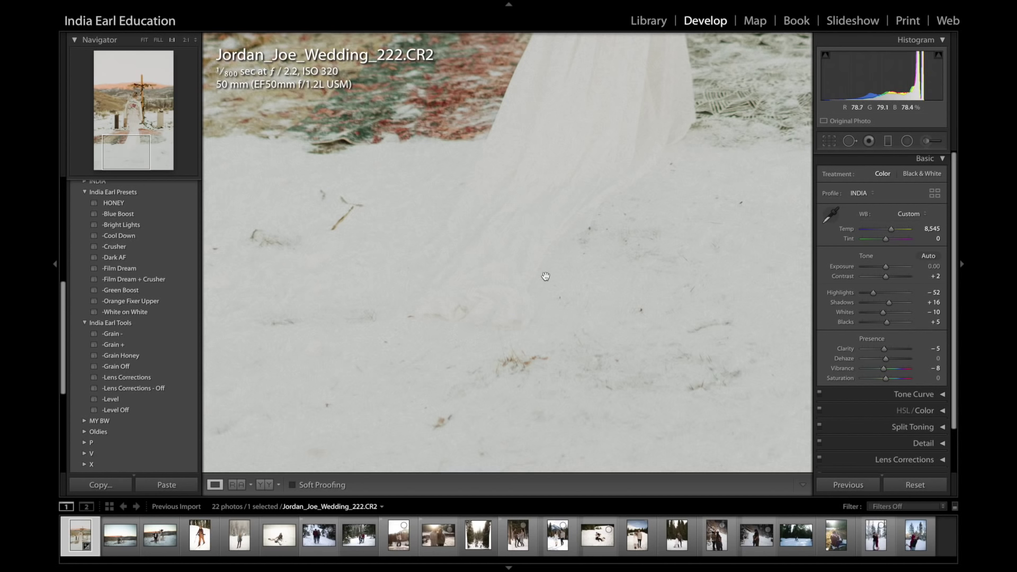
click(676, 284)
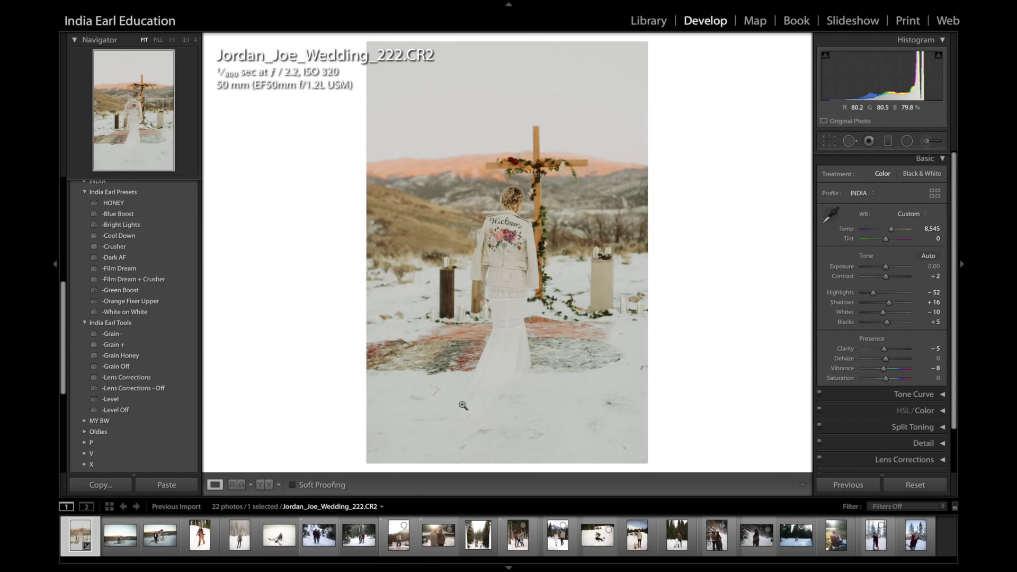
click(436, 401)
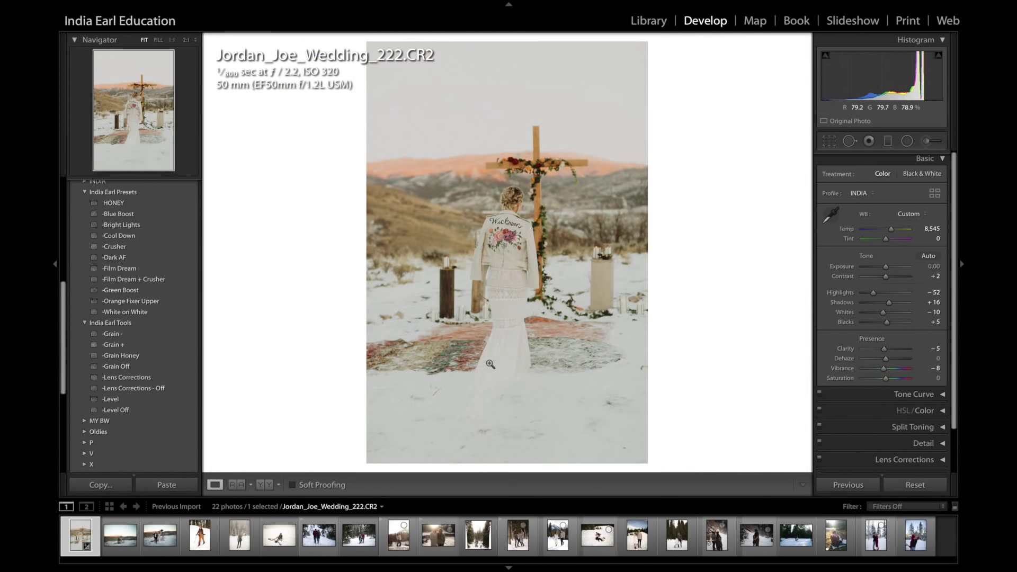
click(491, 364)
Apply the White on White preset, comparing the dress train and snow with and without it
click(155, 315)
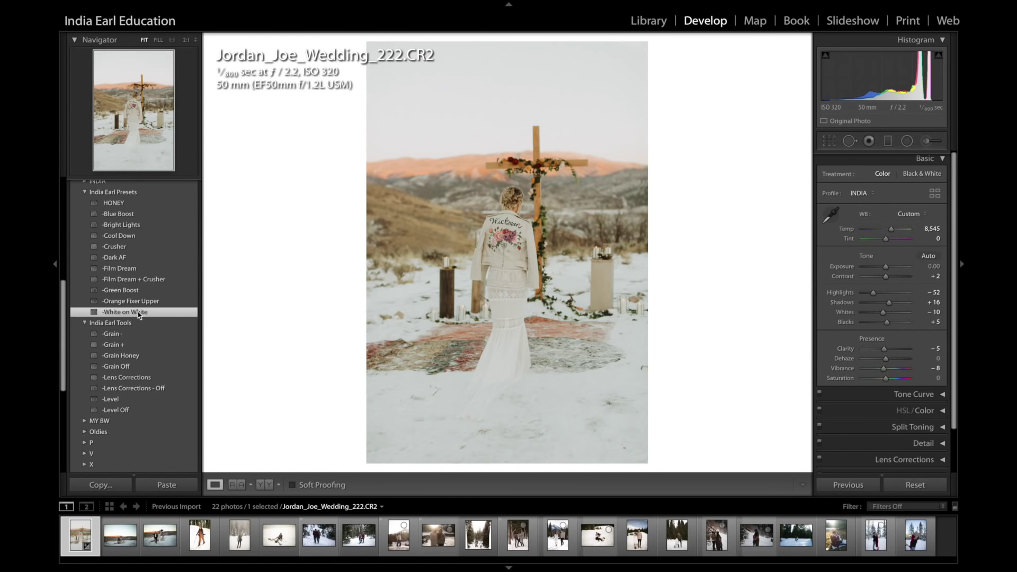
click(502, 411)
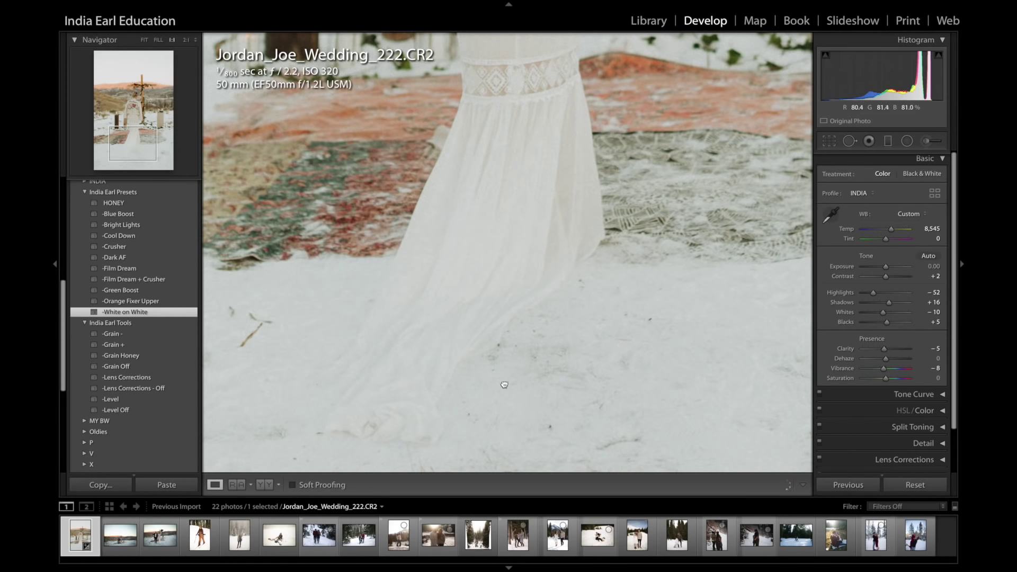
drag(502, 411, 546, 334)
key(ctrl+z)
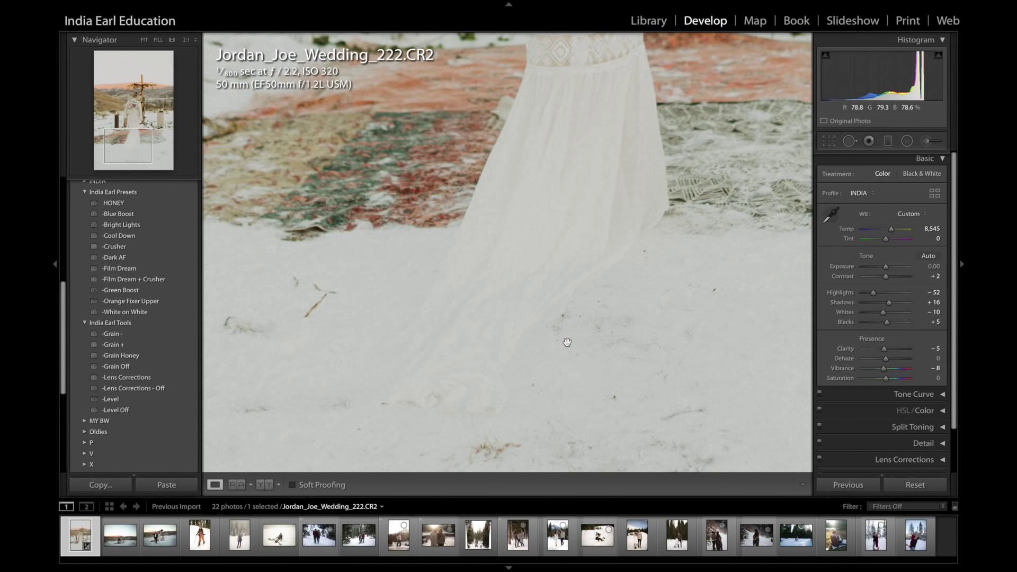
click(166, 315)
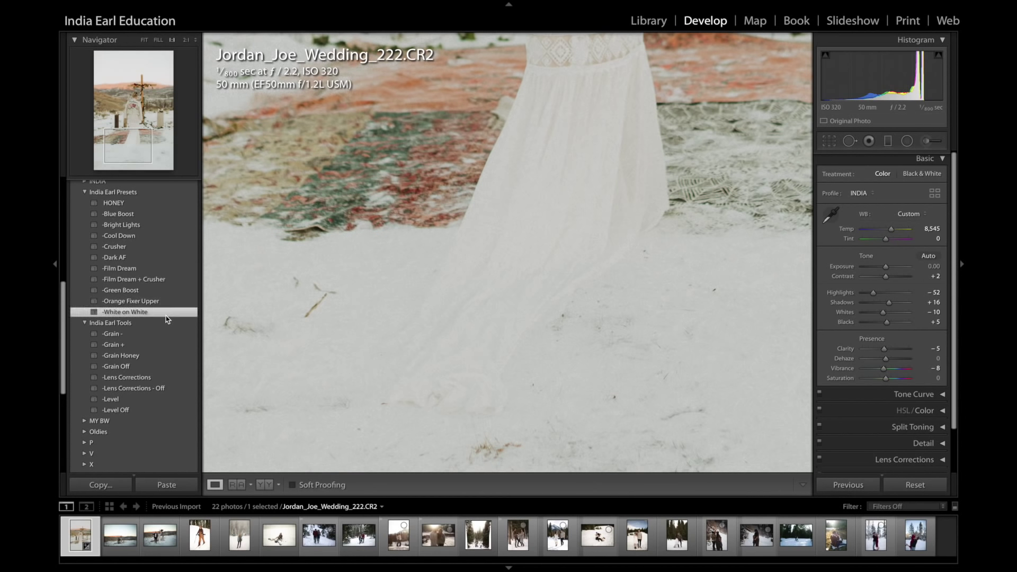
click(665, 313)
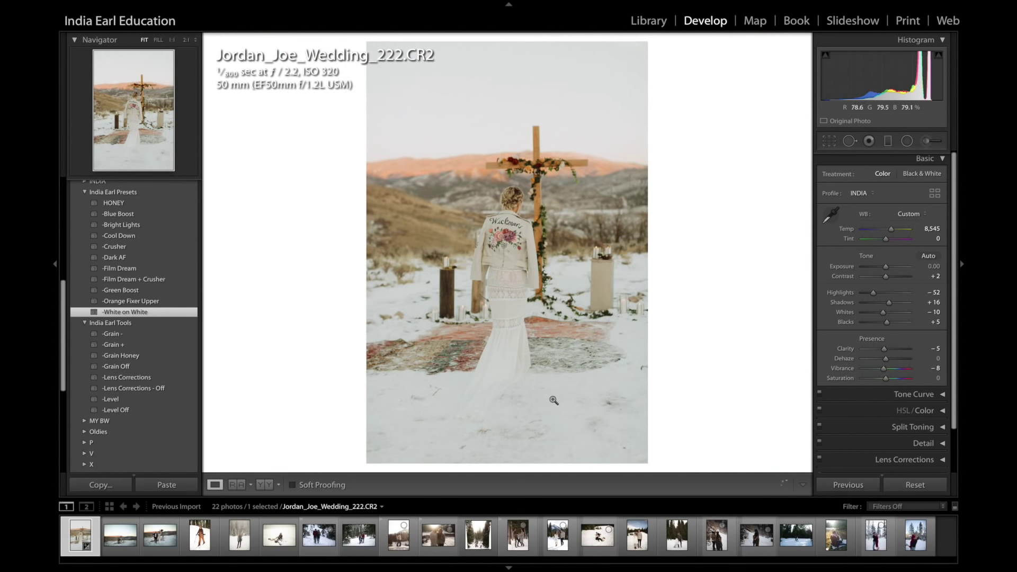
Try lowering the Darks region in the parametric tone curve and undo the adjustment
click(865, 395)
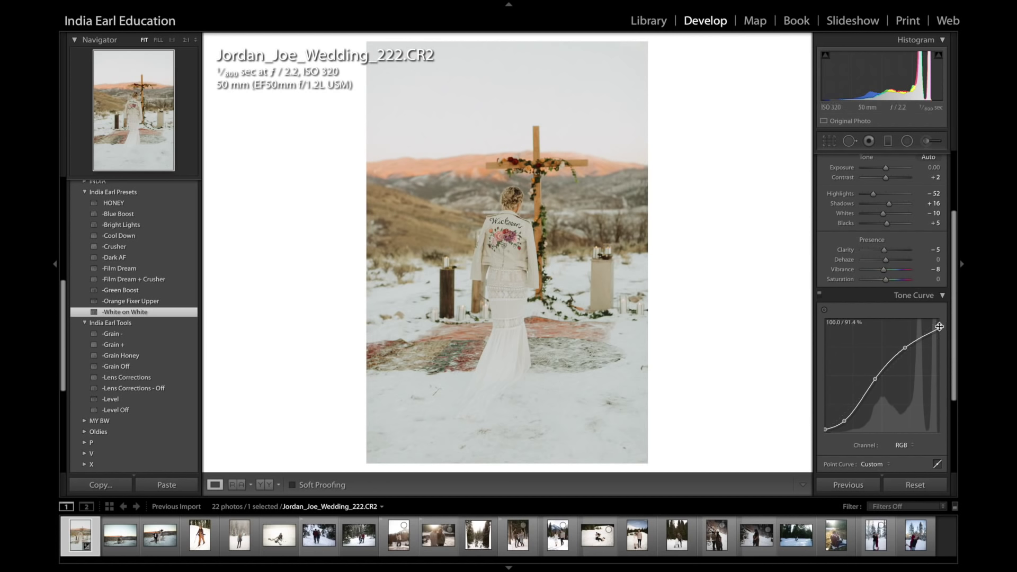
click(938, 469)
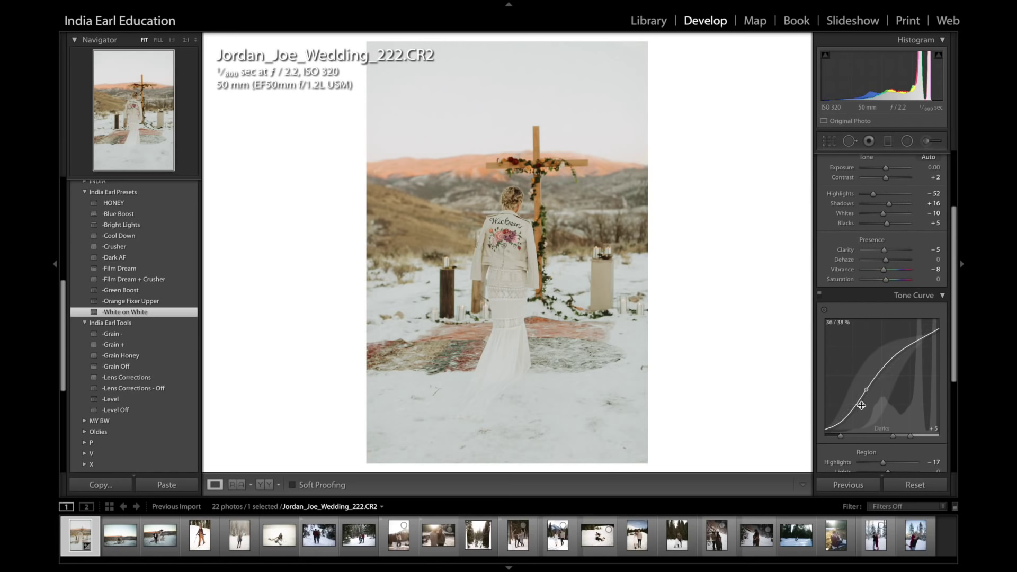
scroll(848, 423, down, 2)
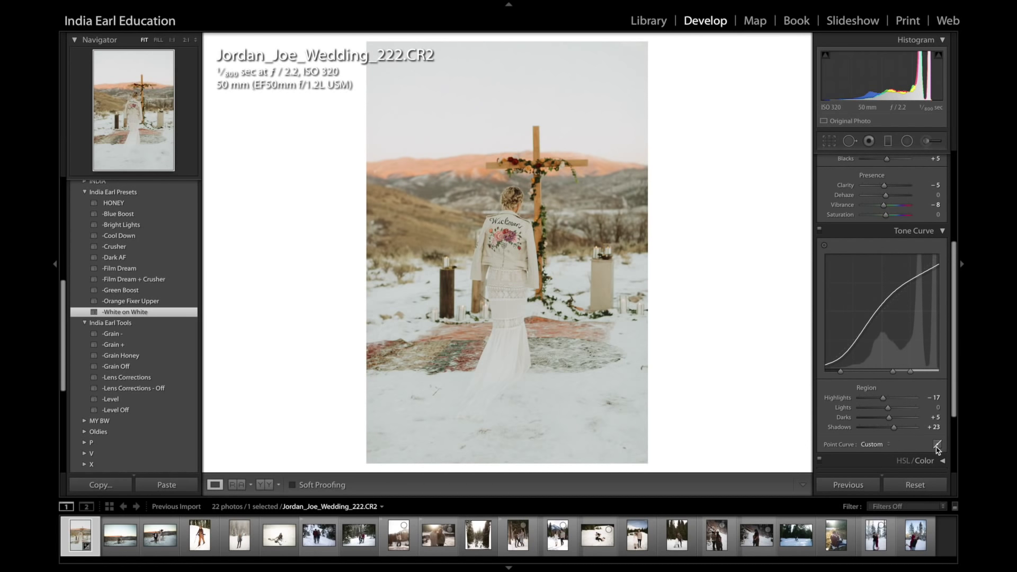
mouse_move(887, 297)
mouse_down()
mouse_move(887, 278)
mouse_move(888, 316)
mouse_move(888, 296)
mouse_move(887, 307)
mouse_up()
key(ctrl+z)
key(ctrl+z)
key(ctrl+z)
key(ctrl+z)
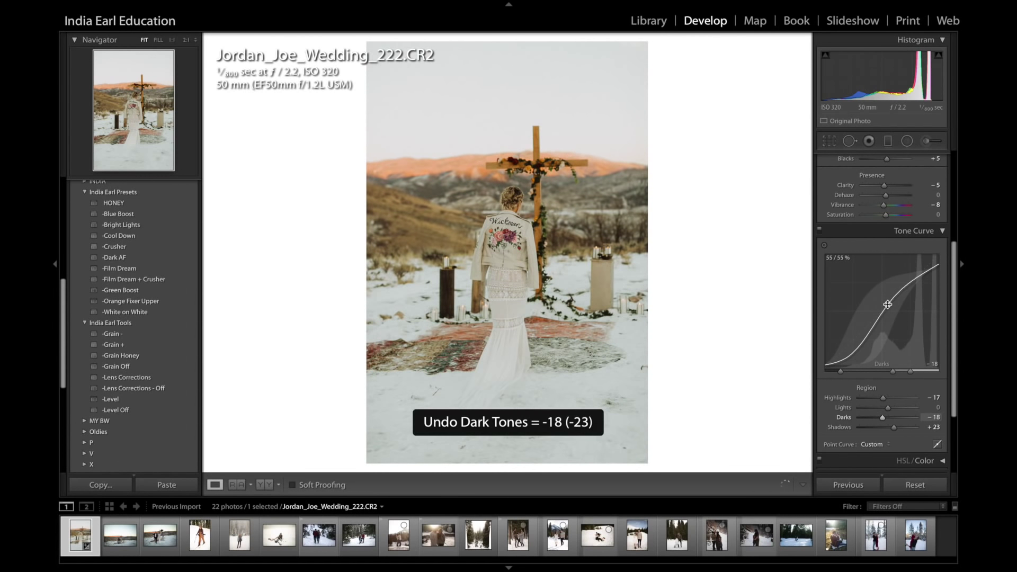
Raise the white endpoint of the RGB point curve slightly, testing higher and lower positions against the dress and snow
click(936, 444)
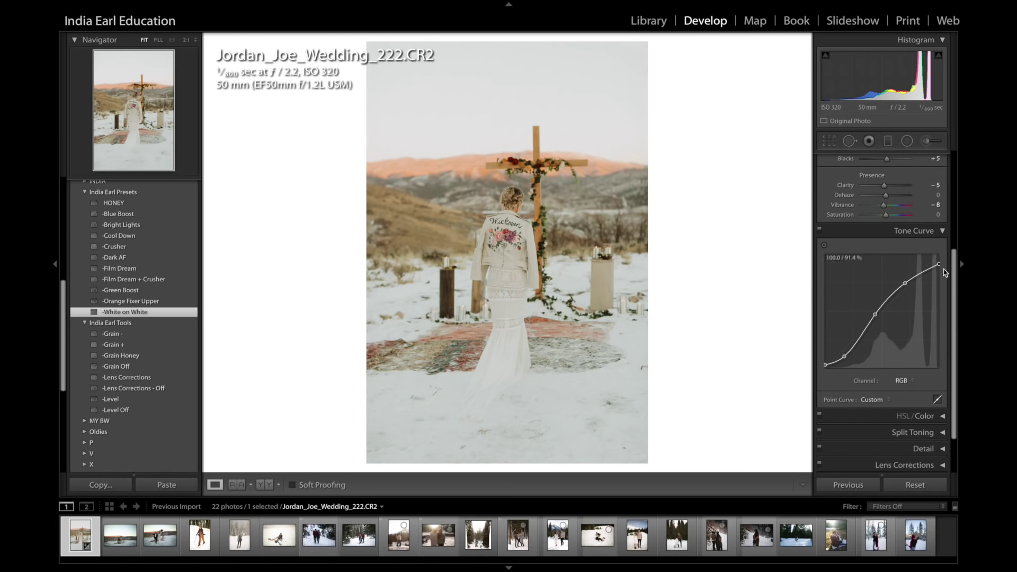
drag(940, 268, 948, 251)
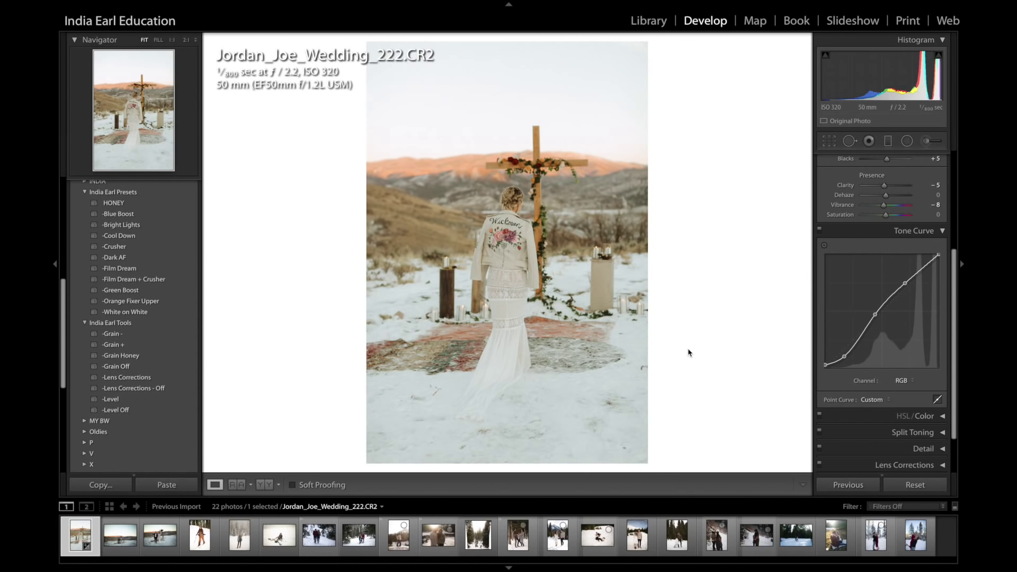
key(z)
drag(939, 258, 956, 276)
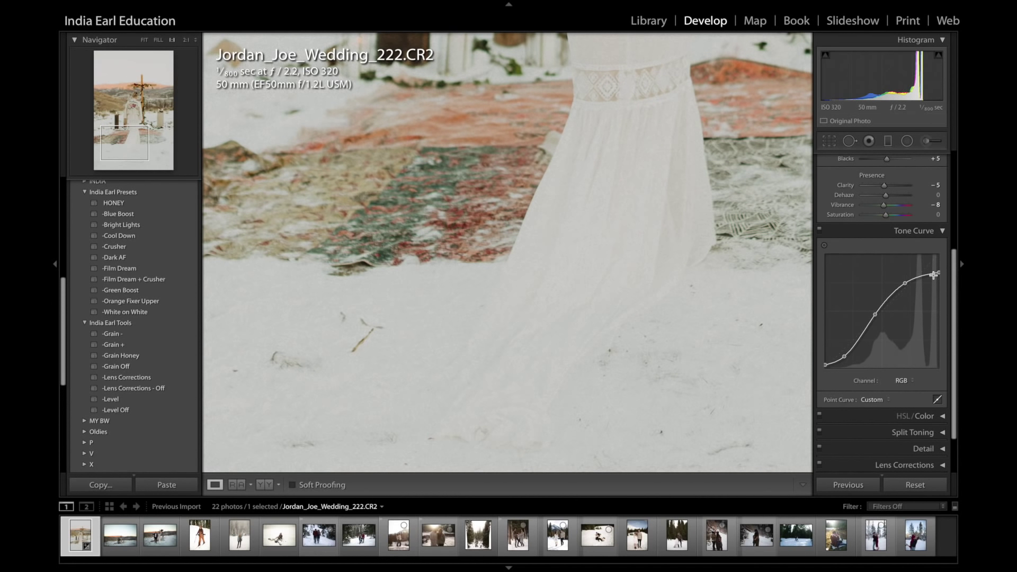
drag(939, 274, 958, 260)
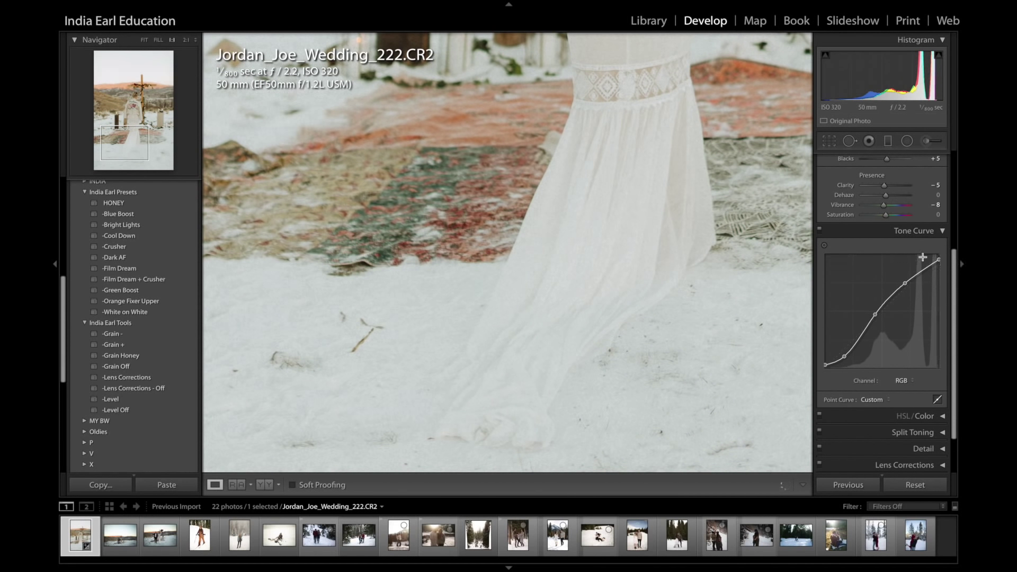
click(901, 233)
click(609, 252)
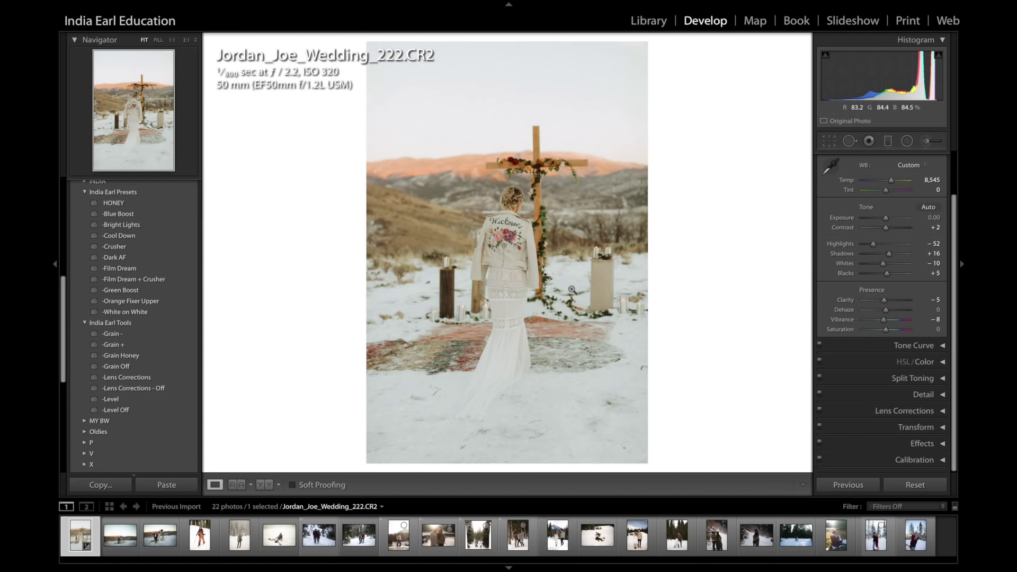
Try healing the dirty patch in the snow beside the dress with the Spot Removal brush at size 76, and delete the edit
click(585, 415)
drag(585, 415, 588, 283)
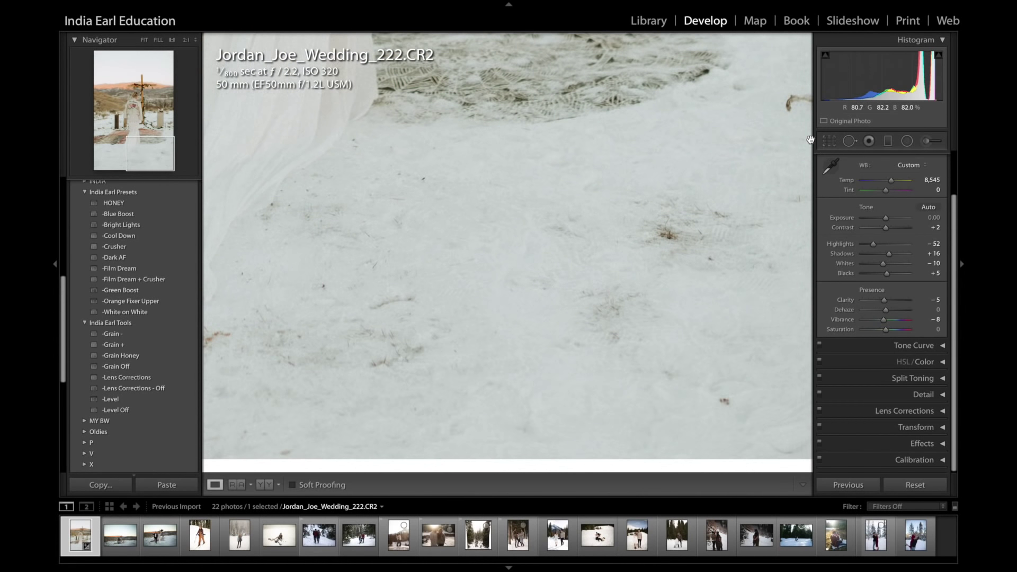
click(849, 141)
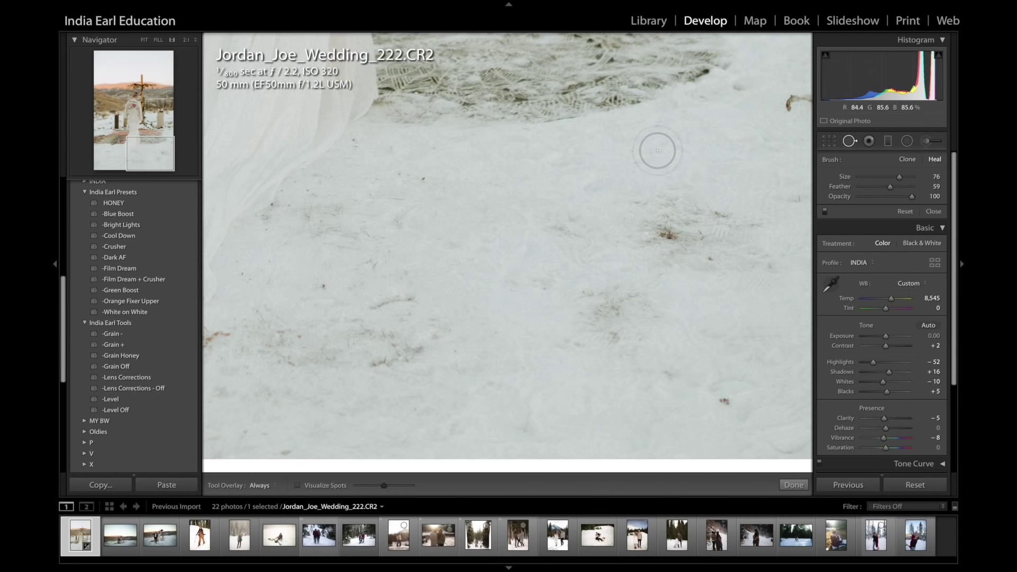
mouse_move(659, 230)
mouse_down()
mouse_move(676, 231)
mouse_move(651, 209)
mouse_move(736, 231)
mouse_up()
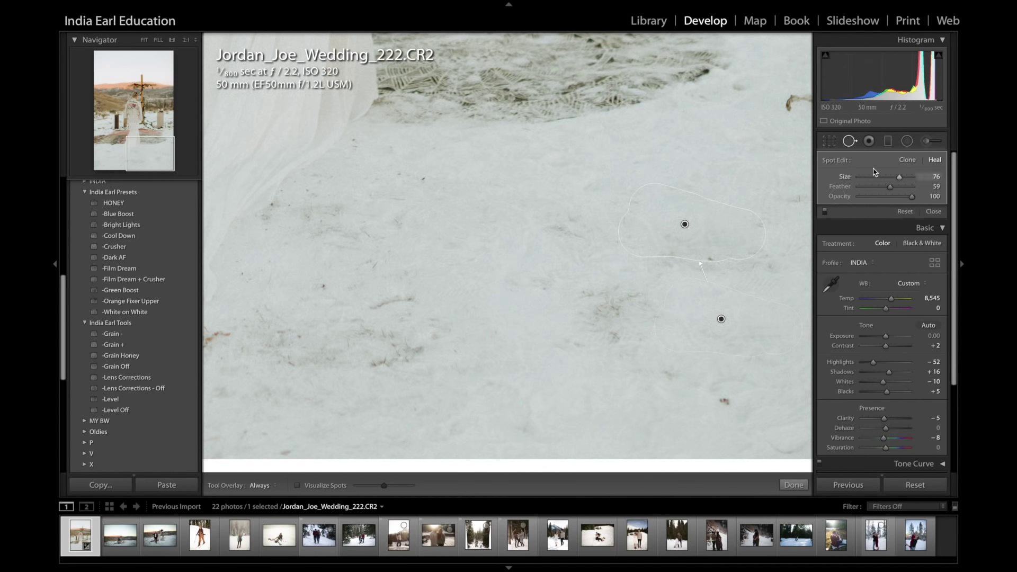
key(Delete)
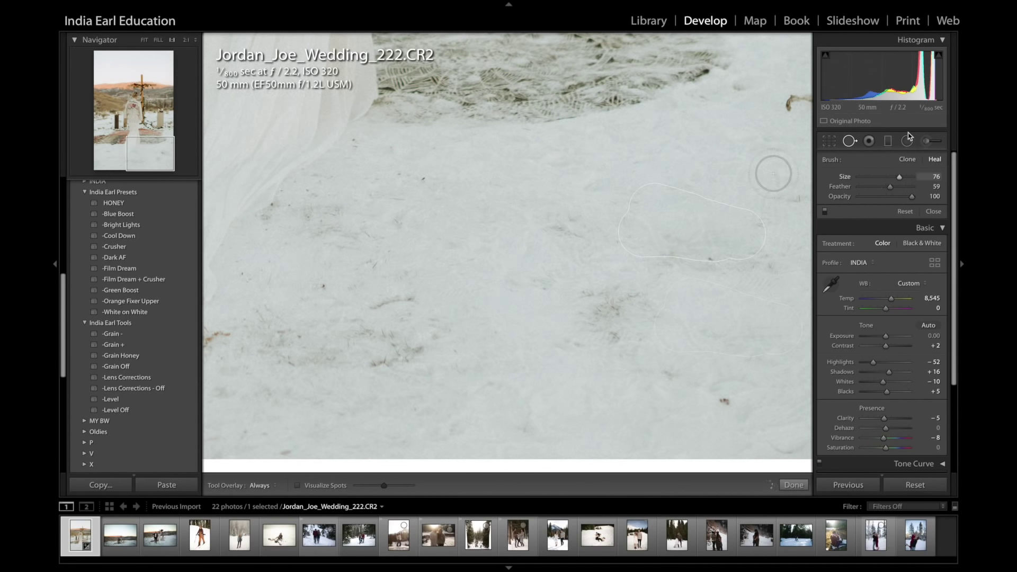
Try cloning over the dirty snow patch, move the clone source to the dry grass near the cross, and delete the edit
mouse_move(645, 234)
mouse_down()
mouse_move(693, 230)
mouse_move(666, 231)
mouse_move(651, 207)
mouse_move(722, 235)
mouse_move(716, 251)
mouse_move(647, 259)
mouse_move(623, 240)
mouse_up()
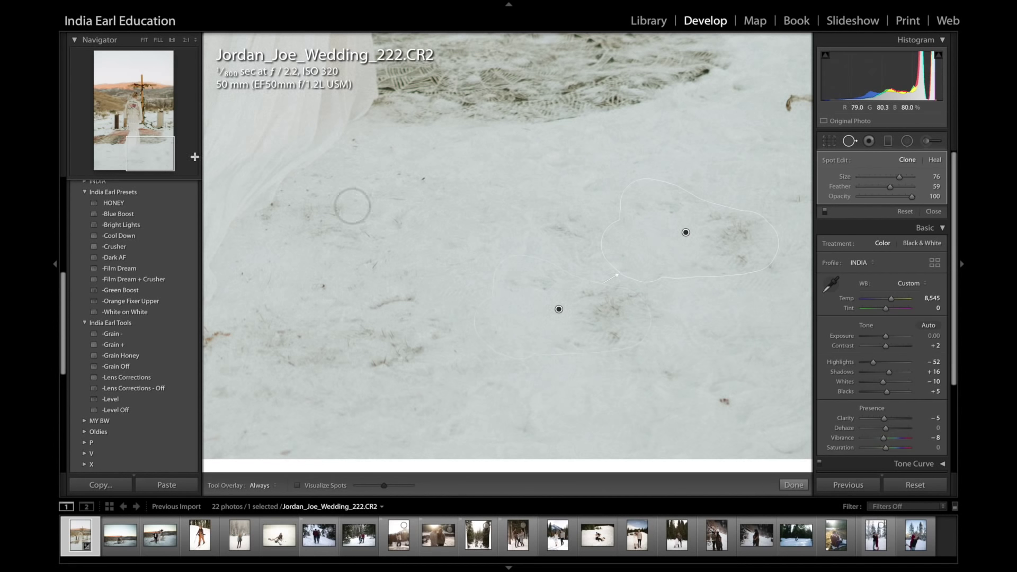
key(z)
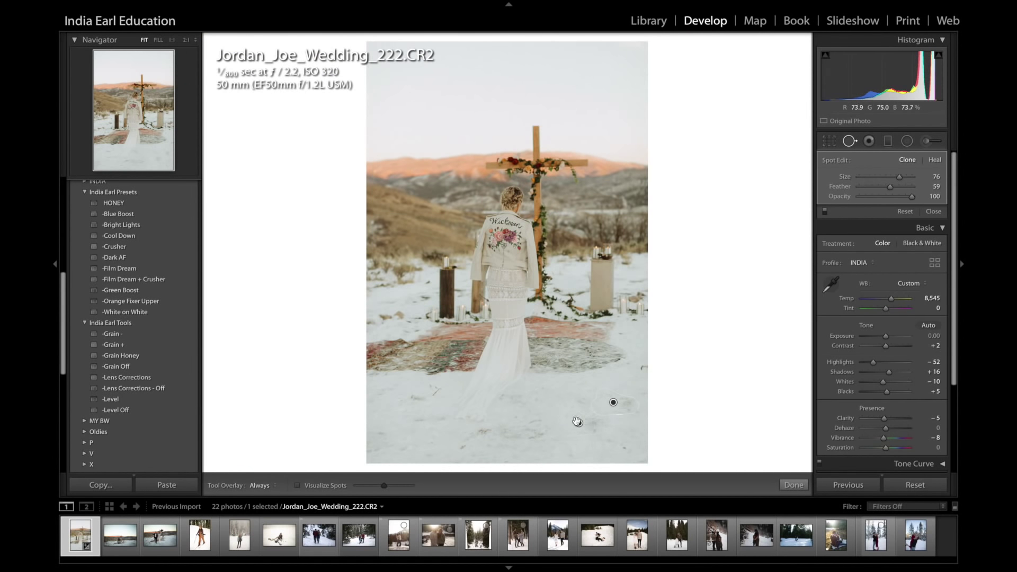
mouse_move(579, 423)
mouse_down()
mouse_move(586, 339)
mouse_move(567, 258)
mouse_up()
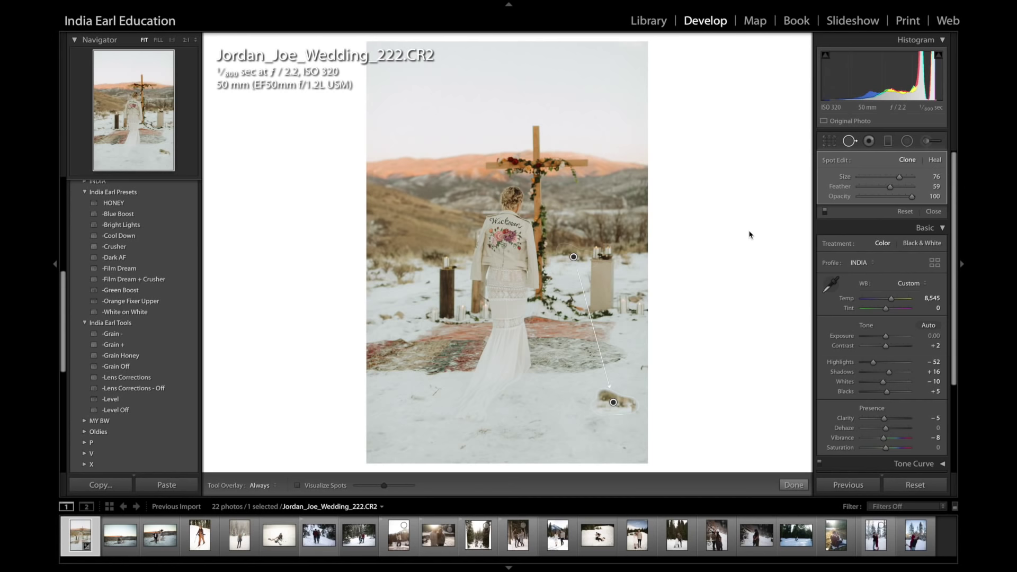
key(Delete)
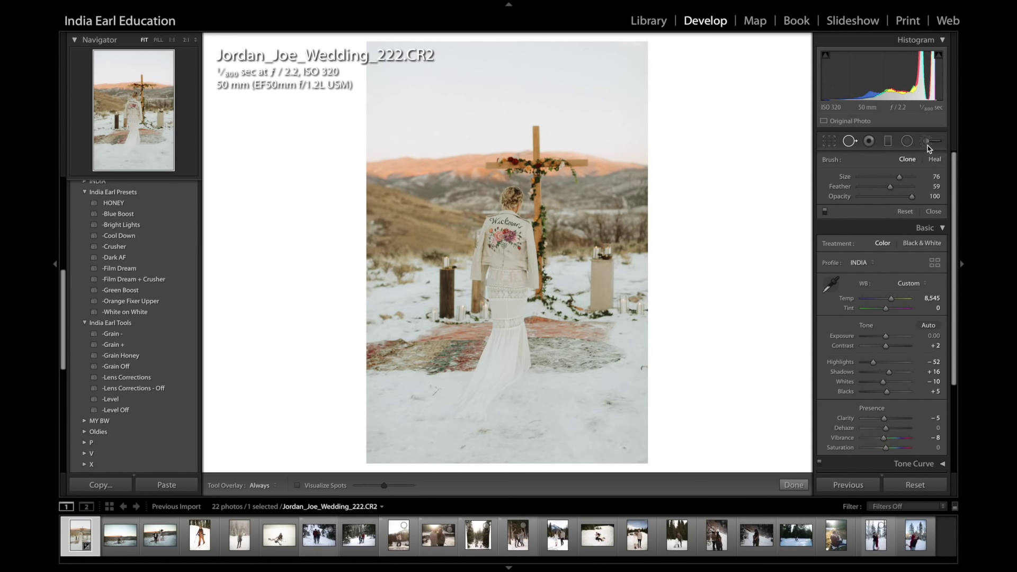
Open the Adjustment Brush and look through its saved effect presets, keeping Messy Snow selected
click(927, 143)
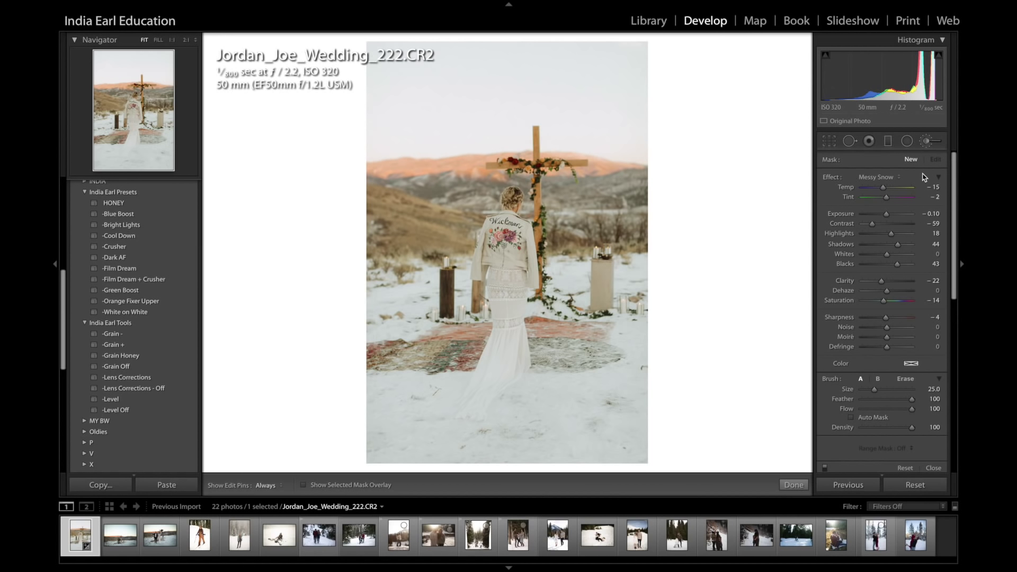
click(900, 178)
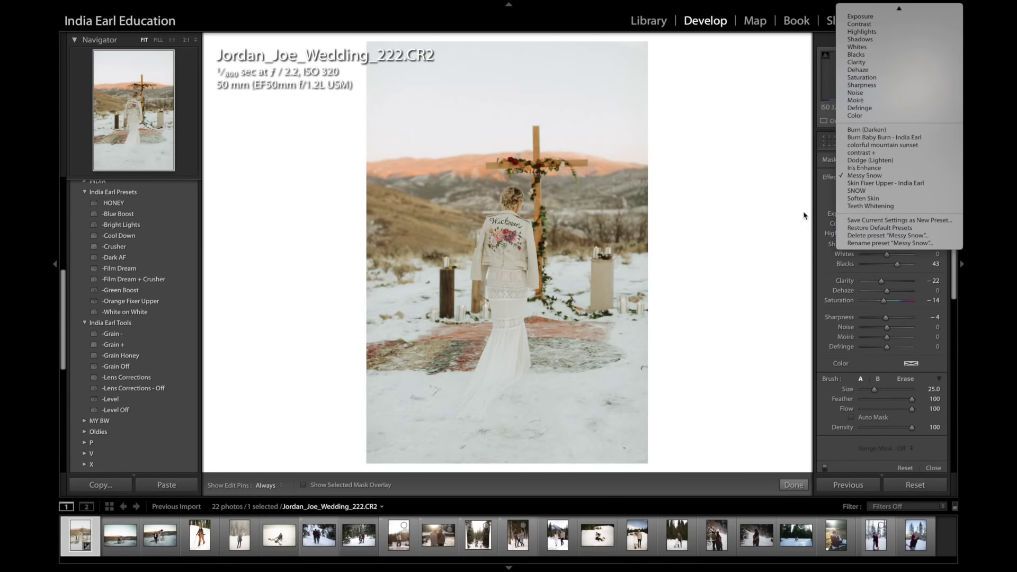
click(774, 198)
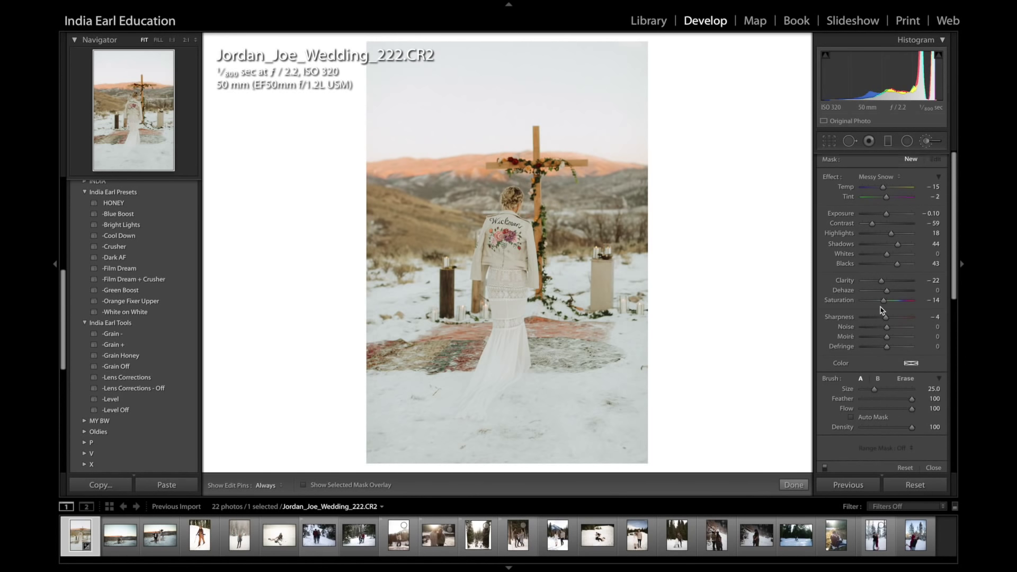
Check the blue channel settings in the HSL/Color adjustments
scroll(882, 310, down, 1)
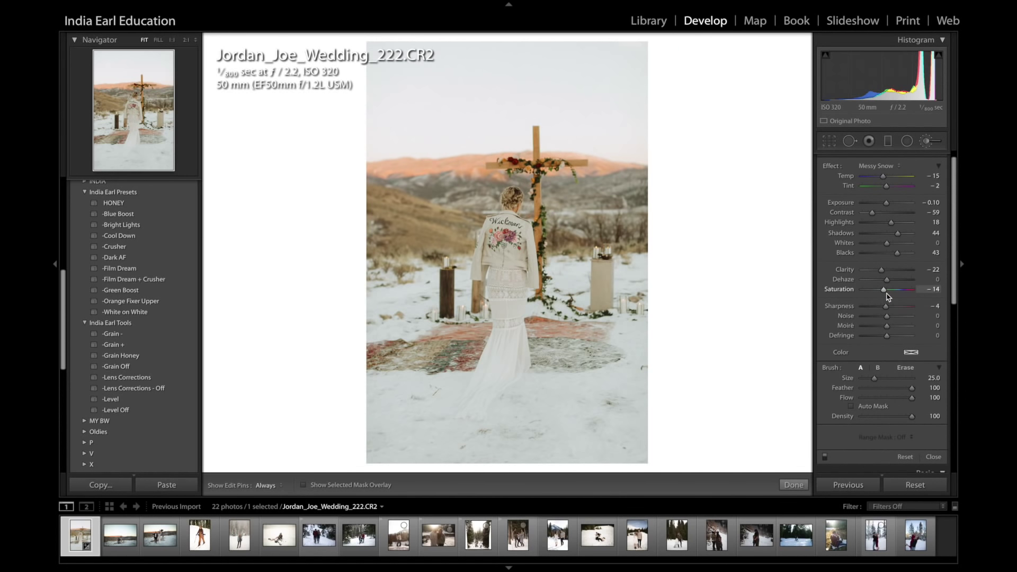
scroll(887, 296, down, 20)
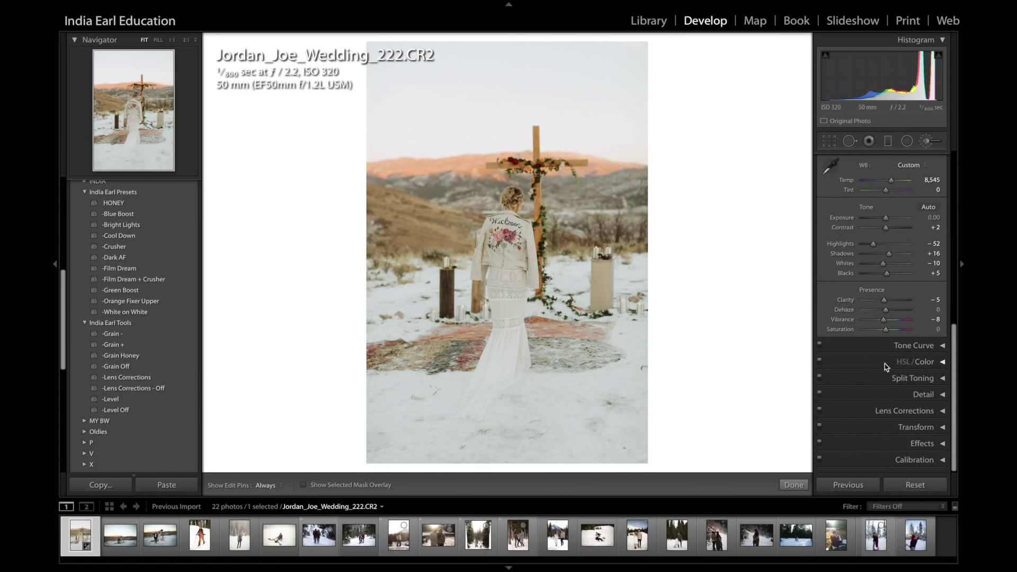
click(883, 365)
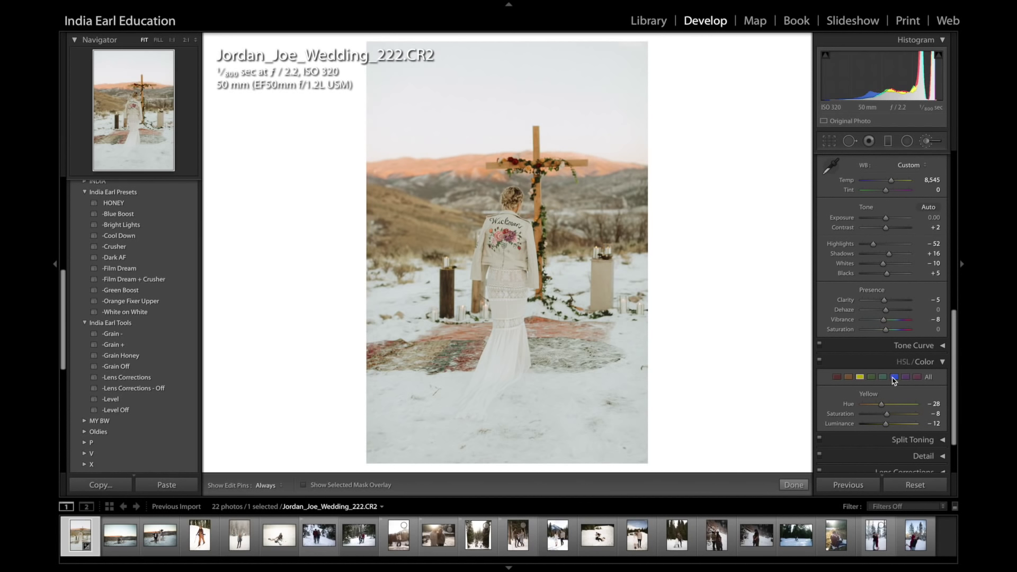
click(894, 377)
click(878, 362)
click(926, 141)
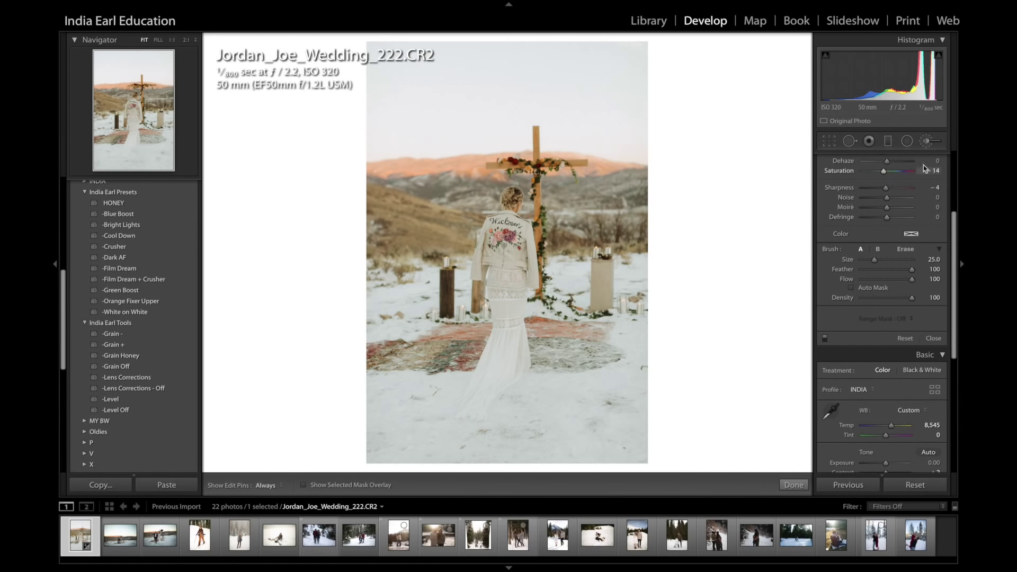
click(932, 140)
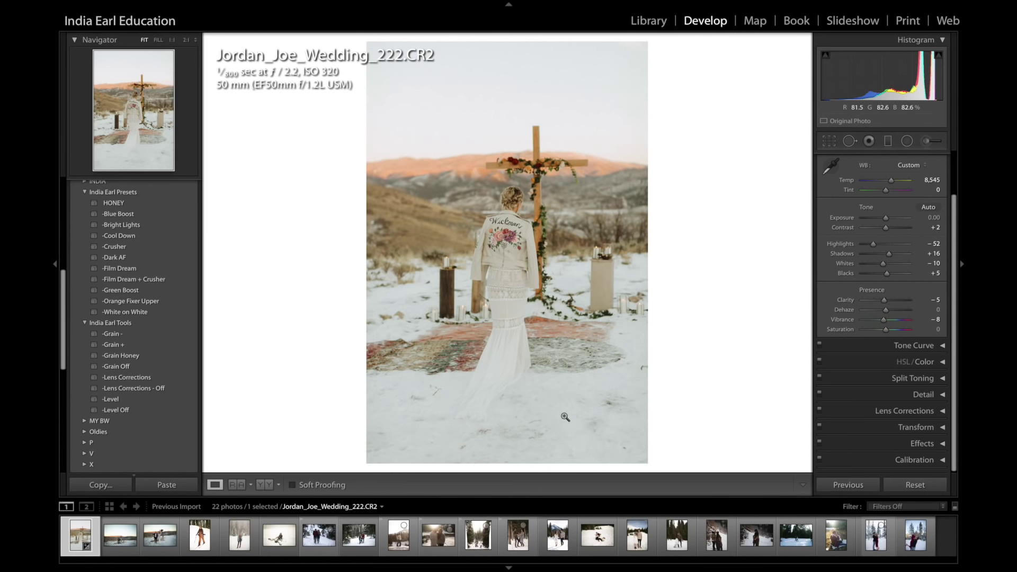
Paint the Messy Snow adjustment over the snow with the brush at sizes 25 and 13, and set its exposure to 0.00
click(932, 140)
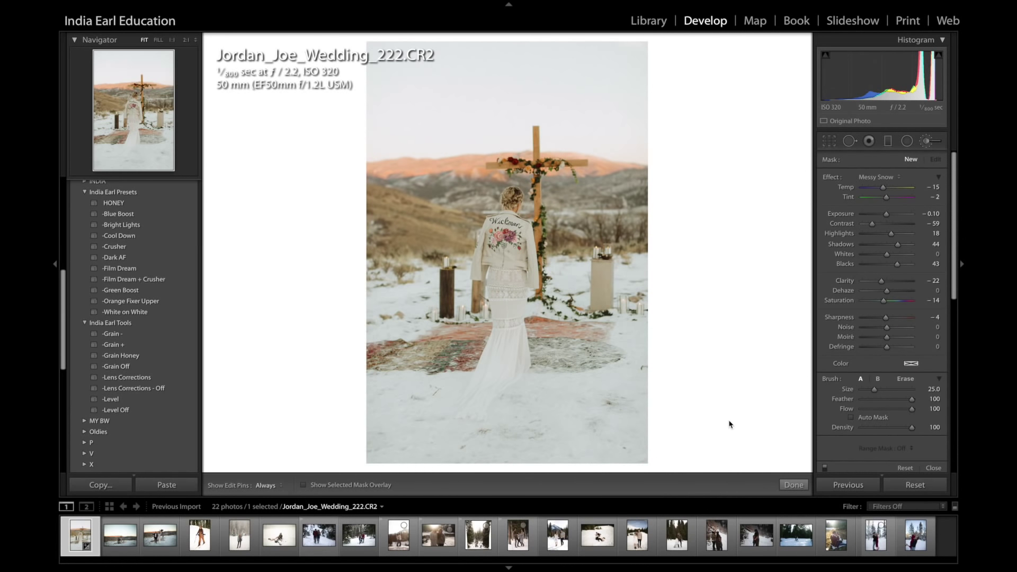
key(h)
mouse_move(382, 433)
mouse_down()
mouse_move(404, 423)
mouse_move(392, 411)
mouse_move(424, 422)
mouse_up()
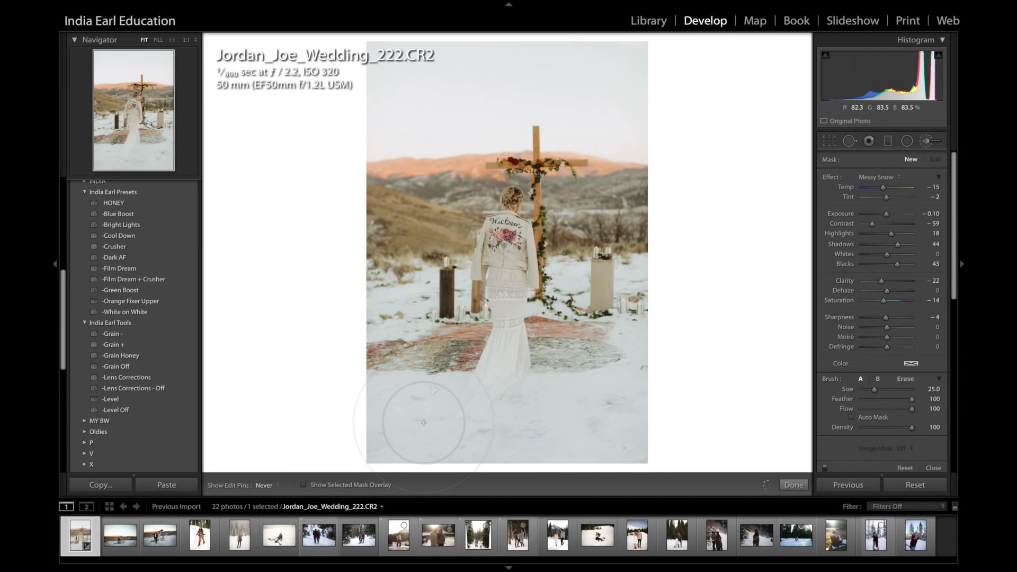
key(h)
scroll(380, 325, down, 6)
key(h)
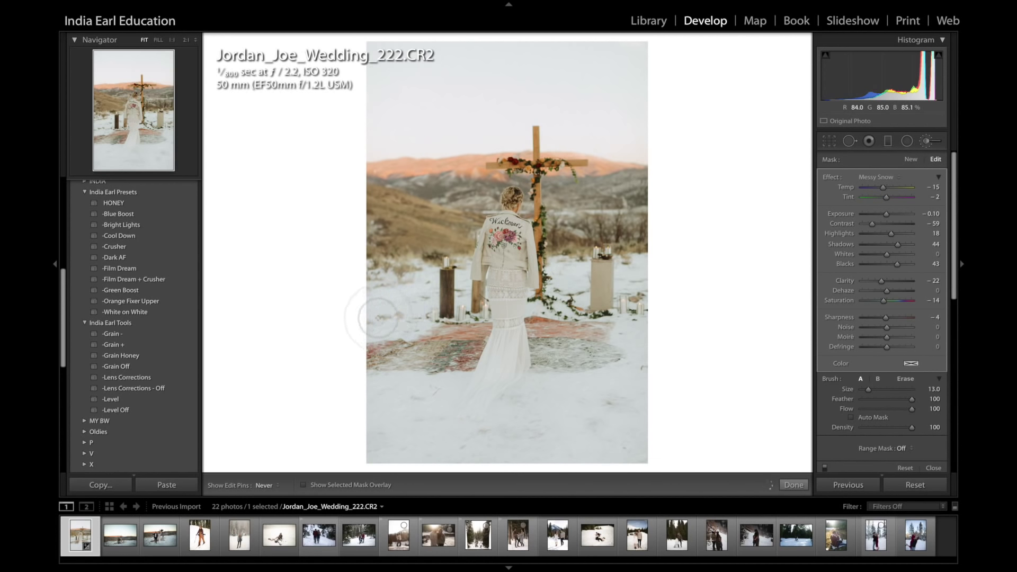
key(h)
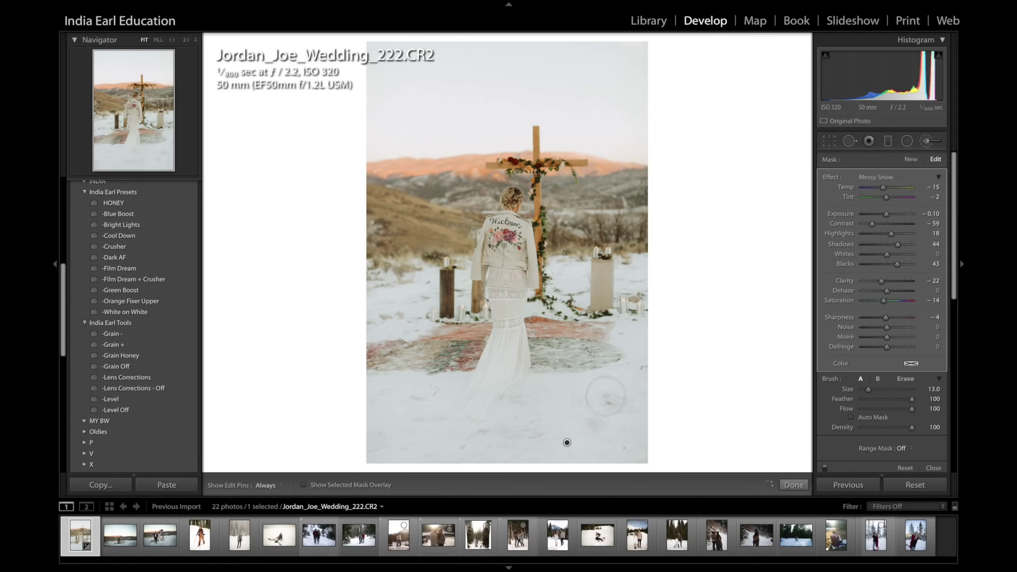
click(931, 213)
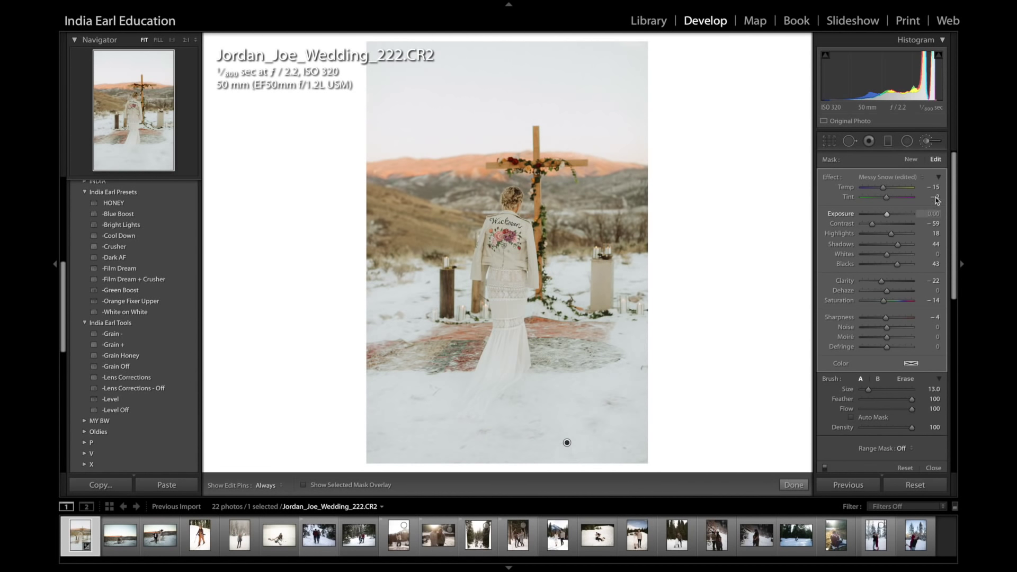
click(927, 141)
Remove the remaining dark spots in the snow around the dress and beside the rug using Spot Removal in Heal mode at about size 76
click(850, 141)
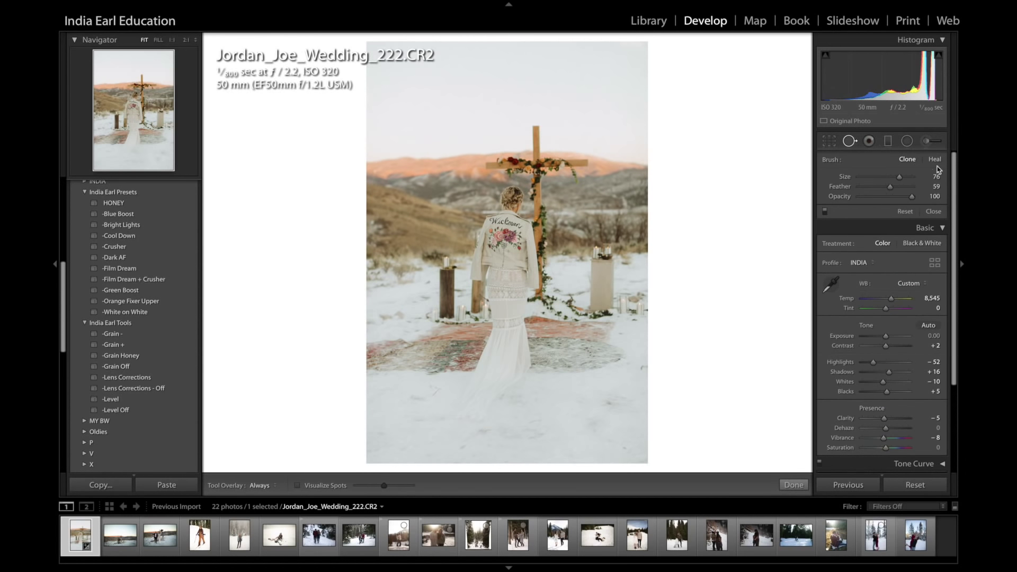
mouse_move(593, 409)
mouse_down()
mouse_move(624, 405)
mouse_move(619, 397)
mouse_up()
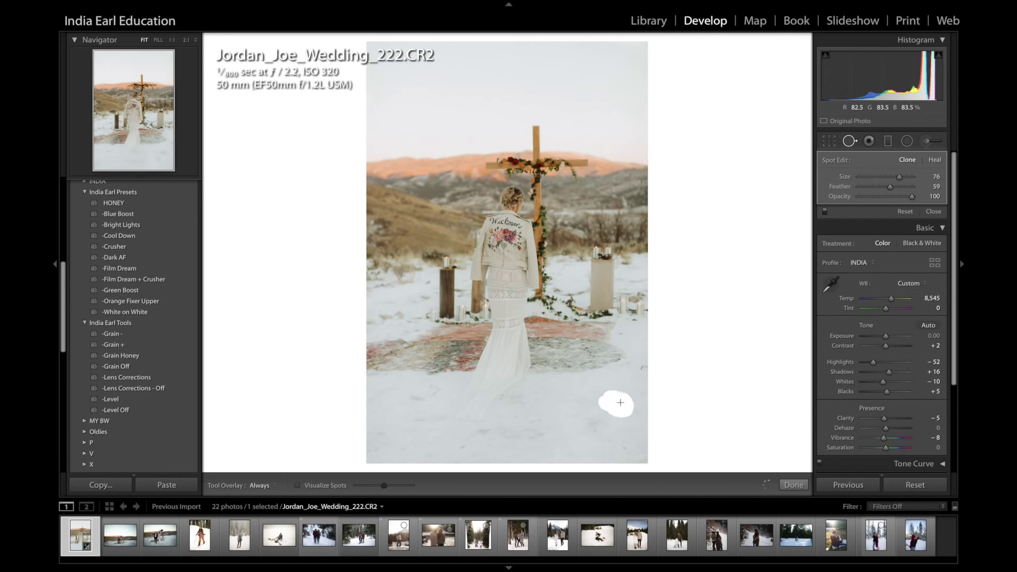
click(601, 439)
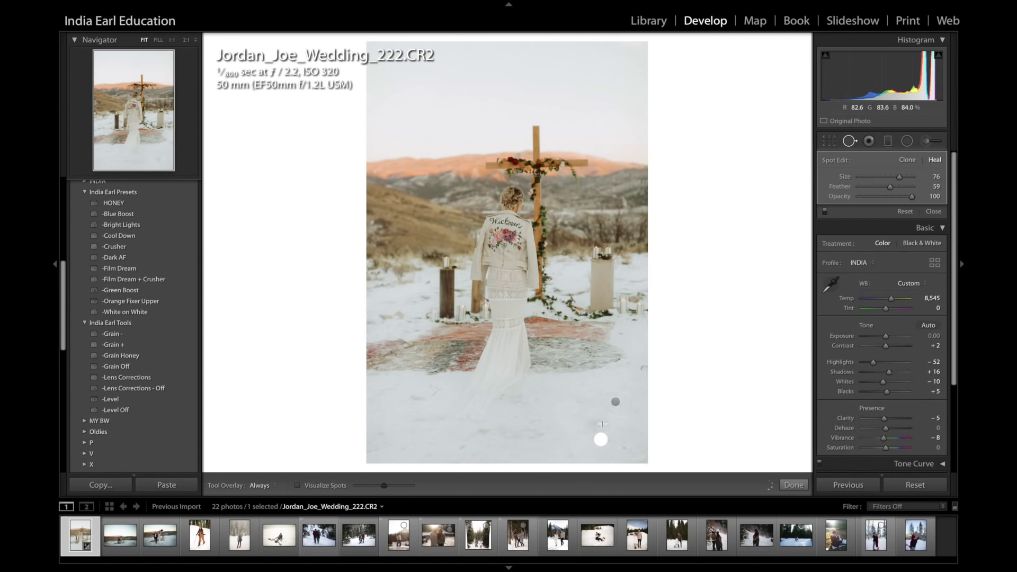
drag(593, 422, 586, 417)
mouse_move(413, 397)
mouse_down()
mouse_move(437, 397)
mouse_move(423, 388)
mouse_move(454, 415)
mouse_up()
mouse_move(517, 424)
mouse_down()
mouse_move(553, 423)
mouse_move(520, 425)
mouse_up()
drag(412, 318, 413, 330)
click(371, 440)
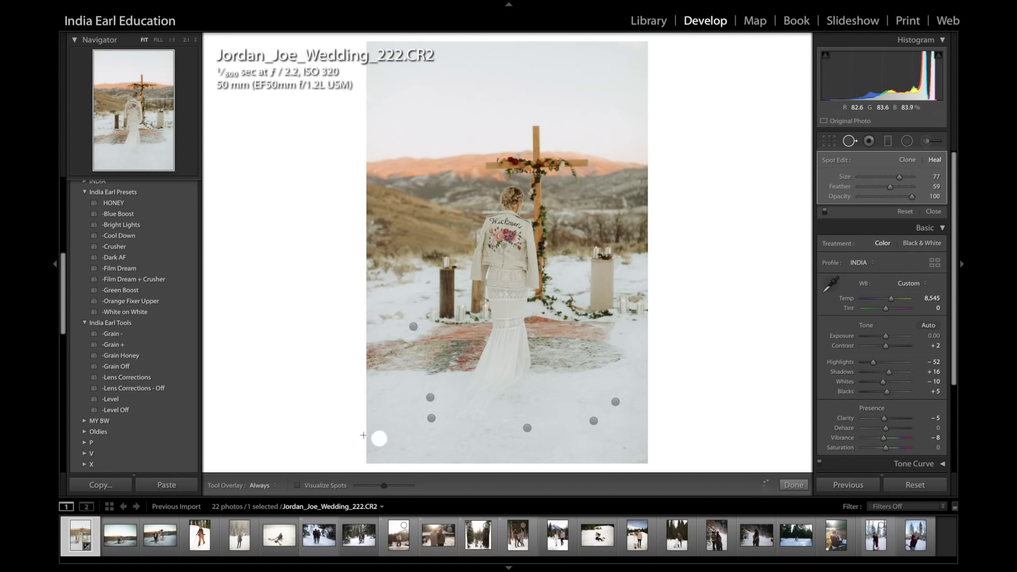
click(418, 299)
click(849, 141)
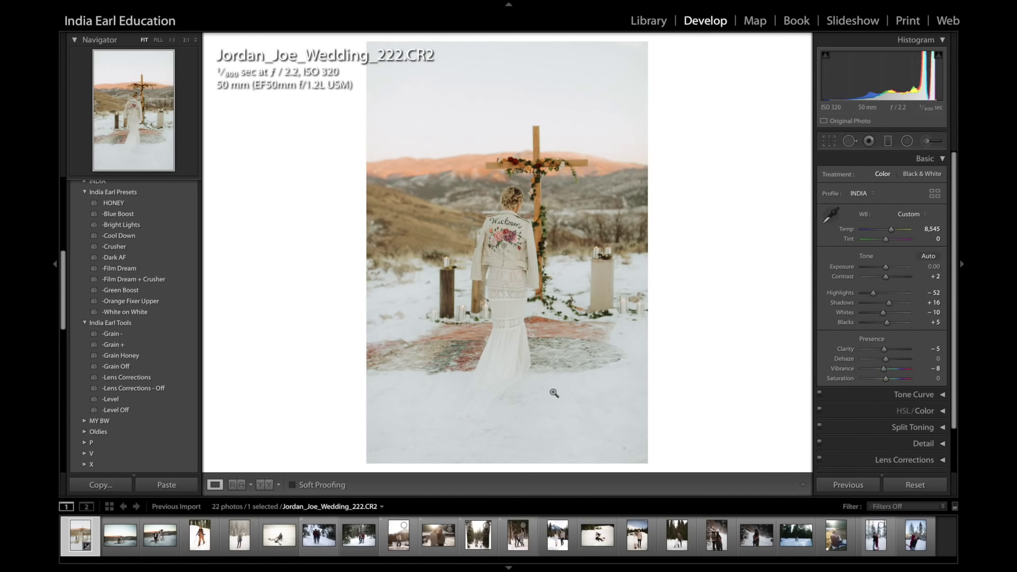
Inspect the foreground snow up close and paint a second Messy Snow adjustment over it with a size 13 brush
click(518, 424)
drag(517, 427, 470, 281)
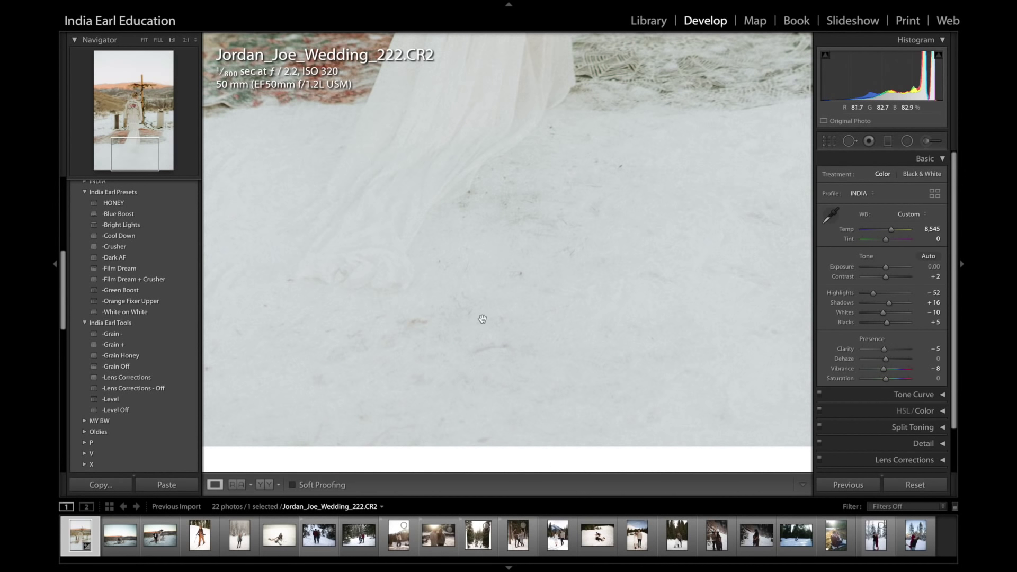
drag(471, 315, 584, 313)
click(672, 232)
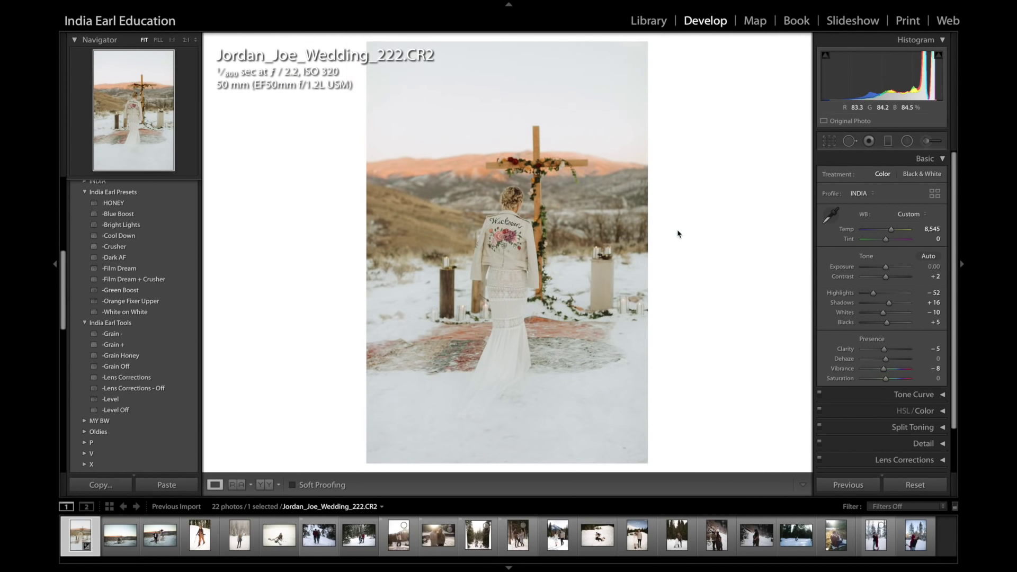
click(924, 141)
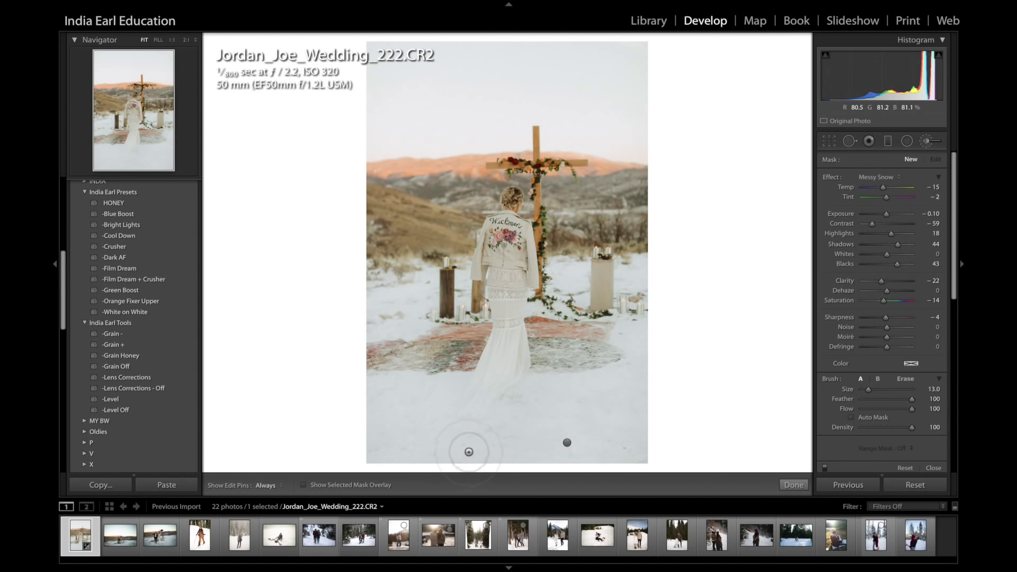
key(h)
mouse_move(456, 460)
mouse_down()
mouse_move(375, 440)
mouse_move(401, 403)
mouse_up()
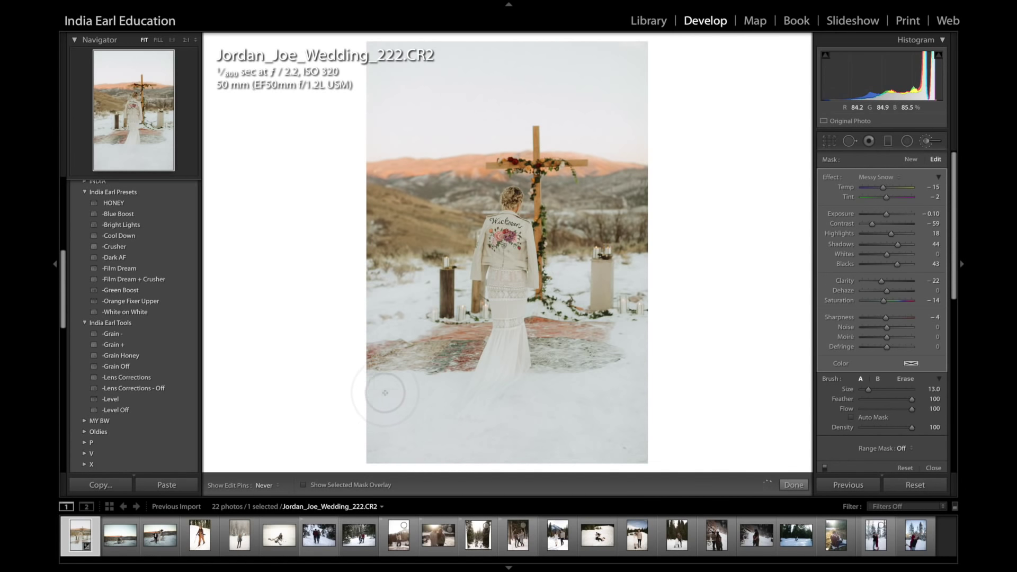
key(h)
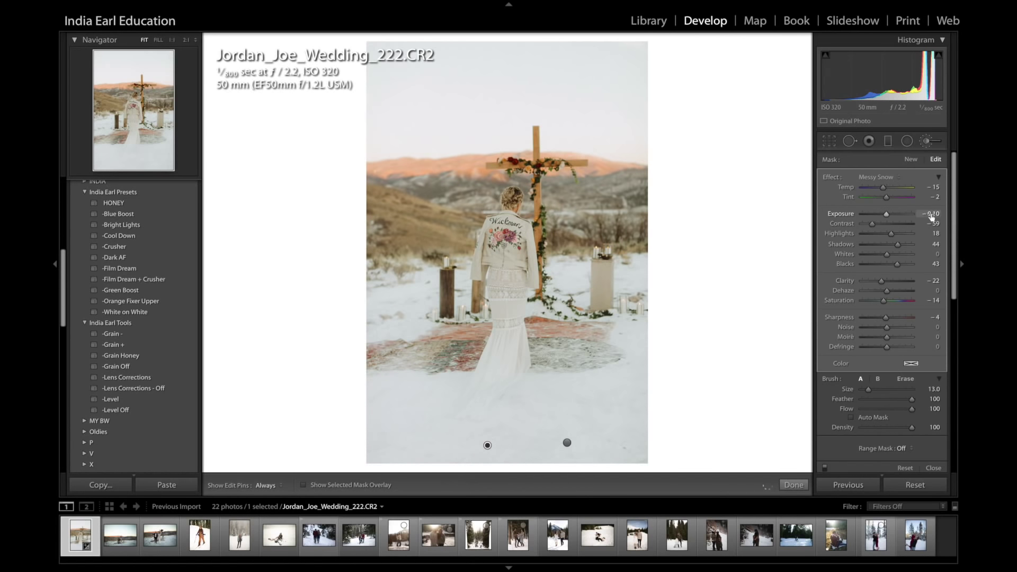
Raise the exposure of the second Messy Snow adjustment to 0.15
drag(931, 216, 935, 216)
key(h)
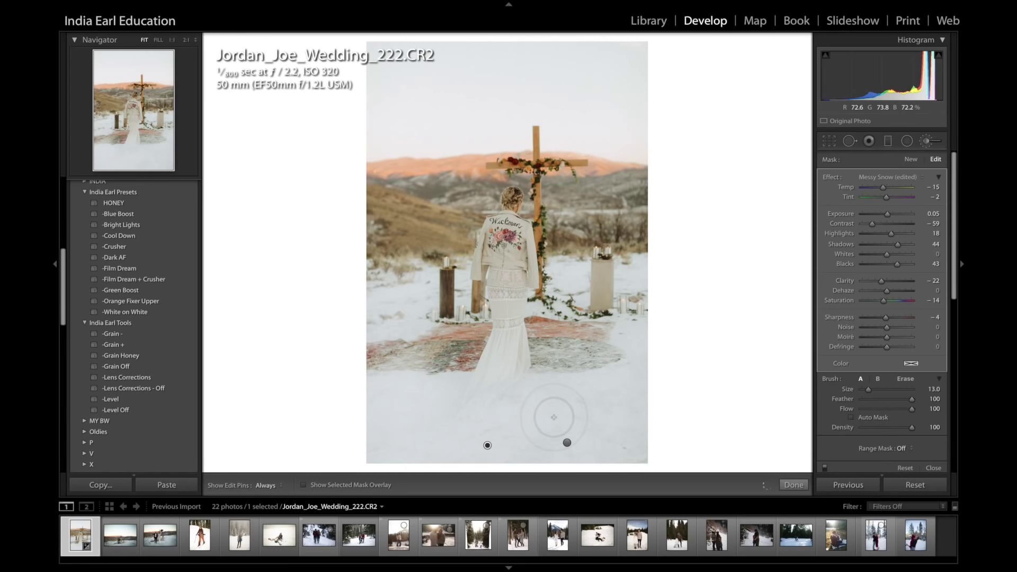
key(h)
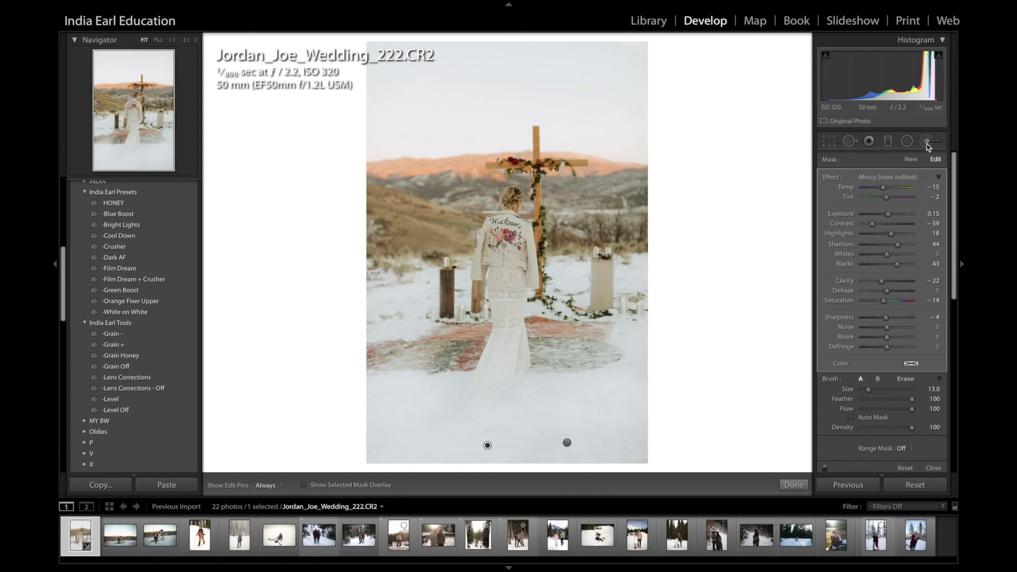
Erase the second Messy Snow adjustment from the dress and its train with the eraser at size 10
click(905, 378)
click(132, 161)
click(133, 161)
click(133, 161)
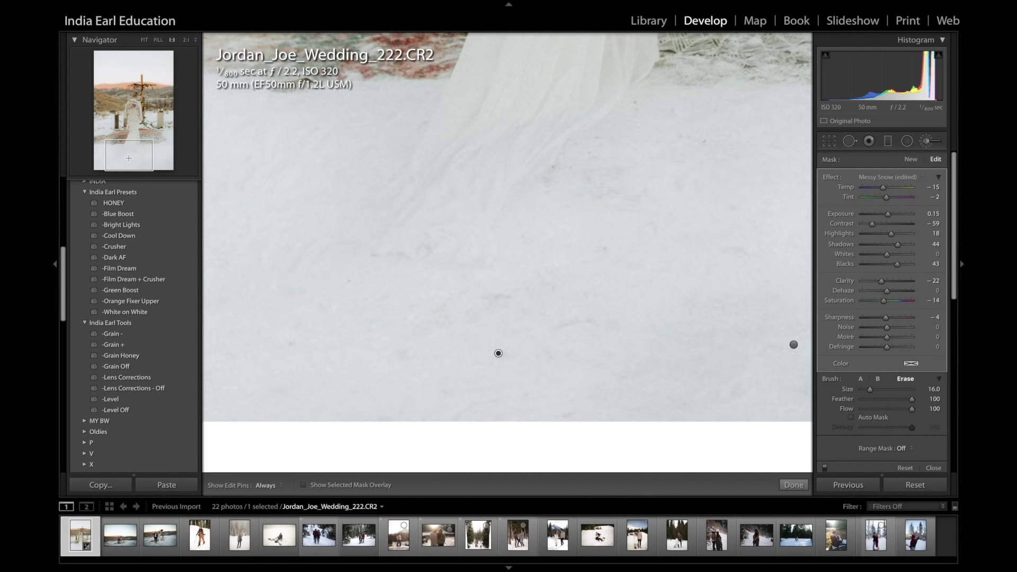
key(bracketleft)
key(bracketleft)
key(bracketleft)
key(h)
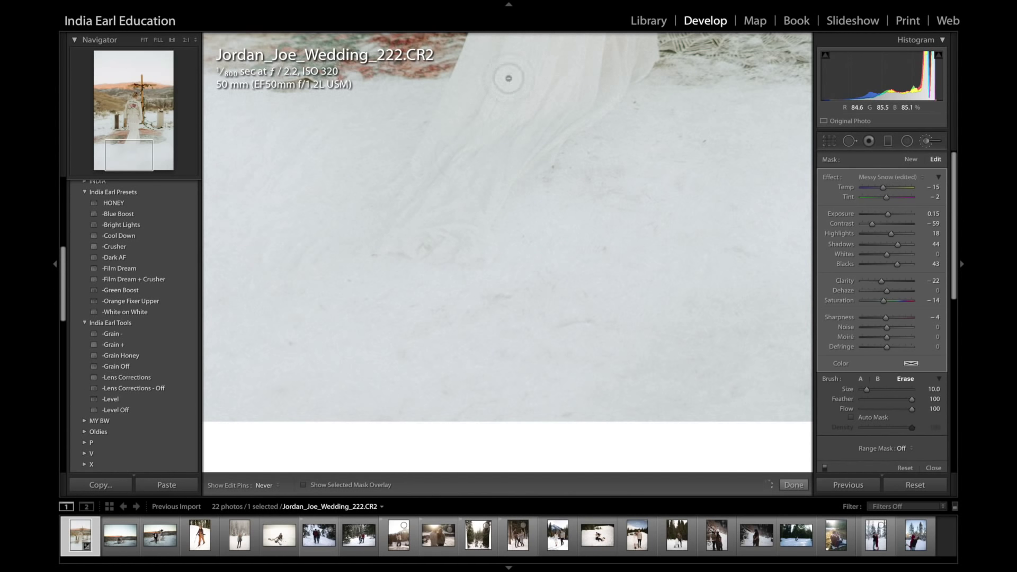
key(h)
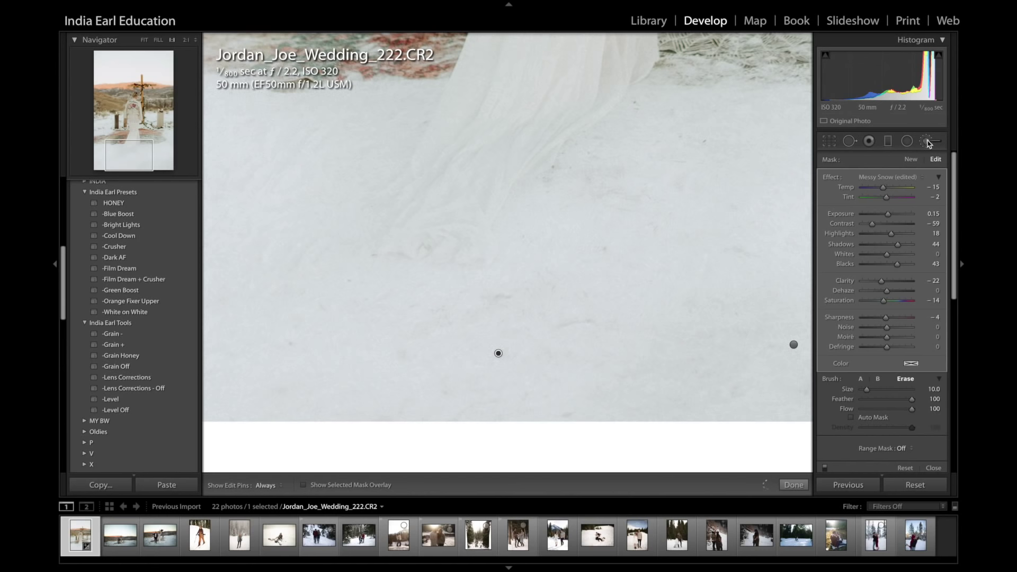
Select the first Messy Snow adjustment and erase it from the dress train too
click(793, 345)
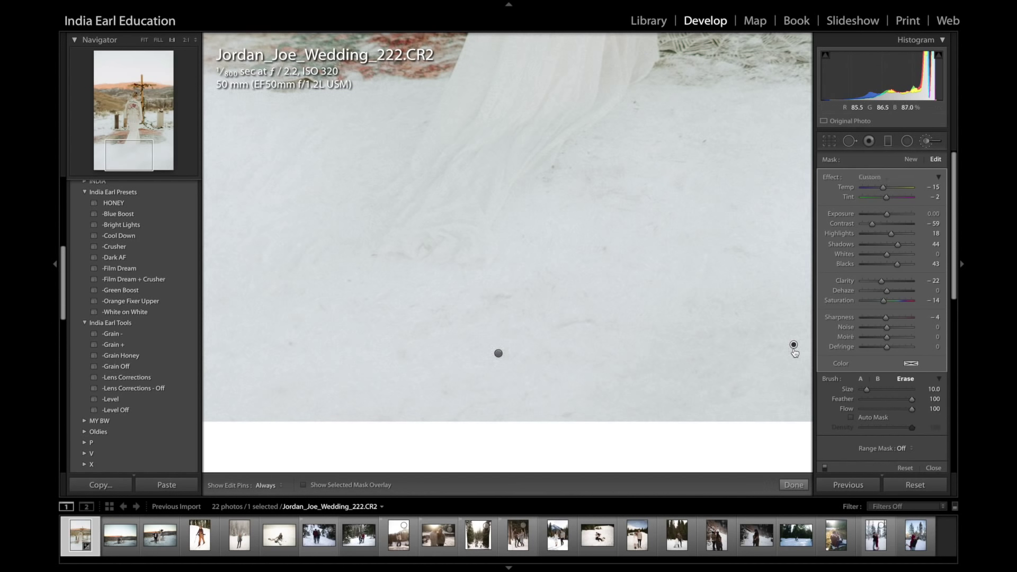
key(h)
key(h)
key(z)
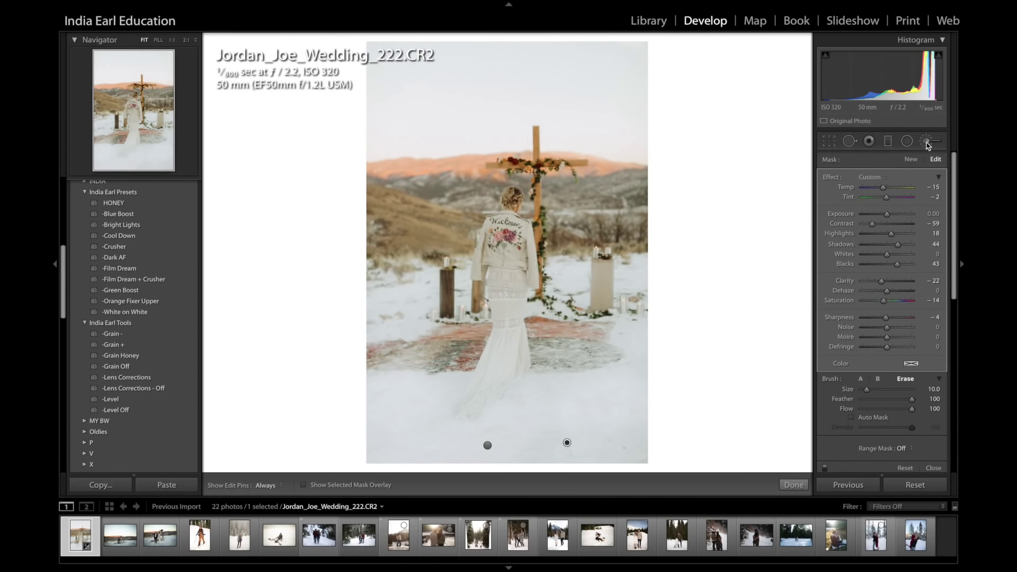
Set the temperature of the first snow adjustment to -9 and close the Adjustment Brush
drag(929, 186, 935, 185)
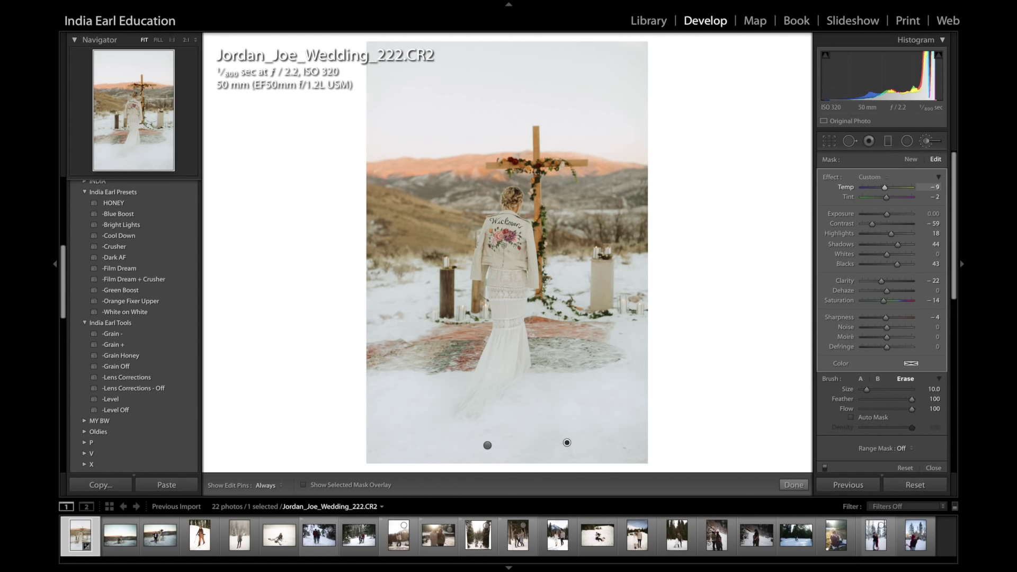
click(488, 445)
click(927, 144)
Compare the edited photo with its unedited version several times
key(backslash)
key(backslash)
key(backslash)
key(backslash)
key(backslash)
key(backslash)
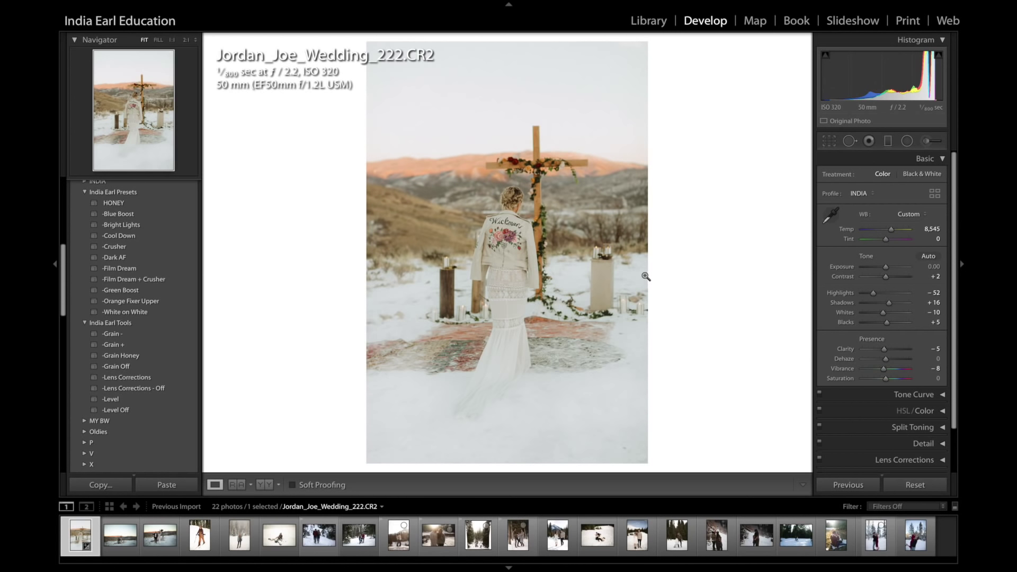
Change the background color around the photo to Medium Gray
right_click(692, 288)
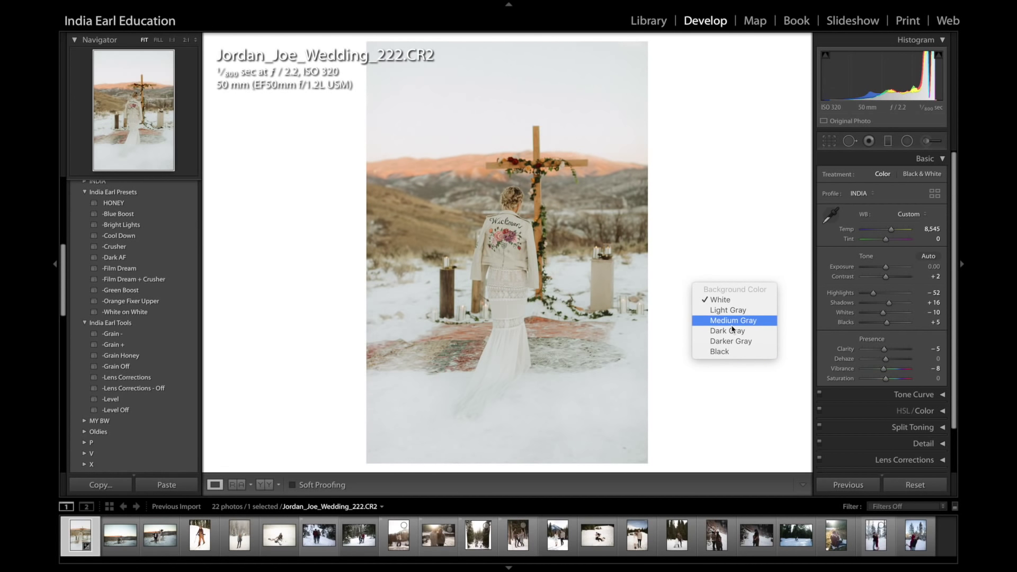
click(733, 321)
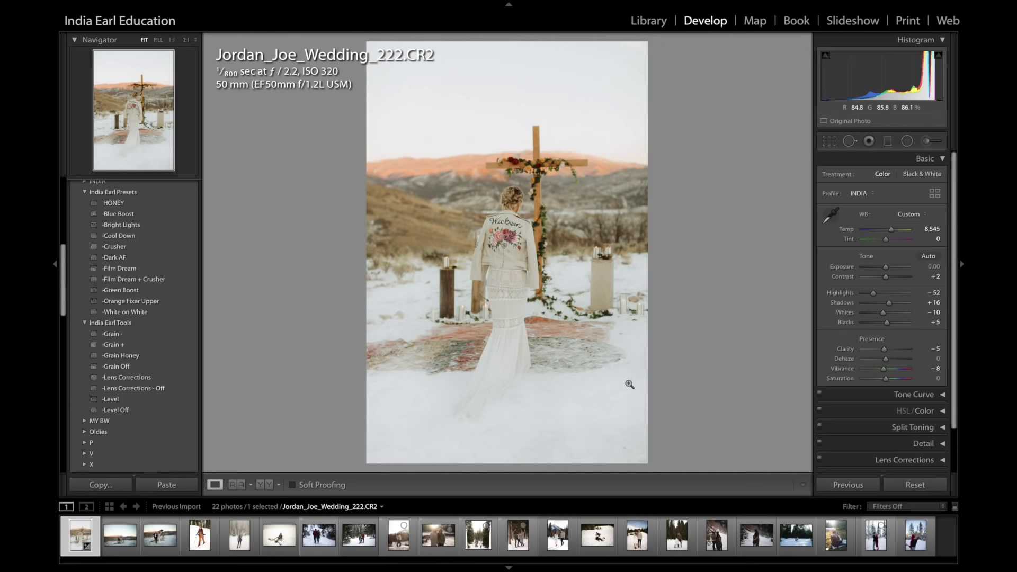
drag(627, 389, 664, 268)
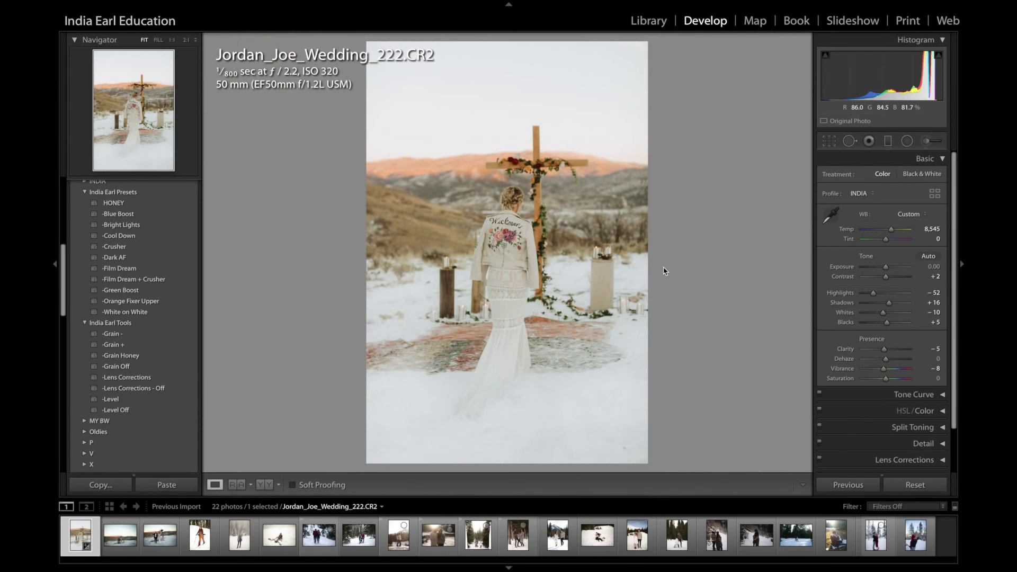
Change the background color around the photo to White and inspect the snow in the photo's lower right corner up close
right_click(691, 180)
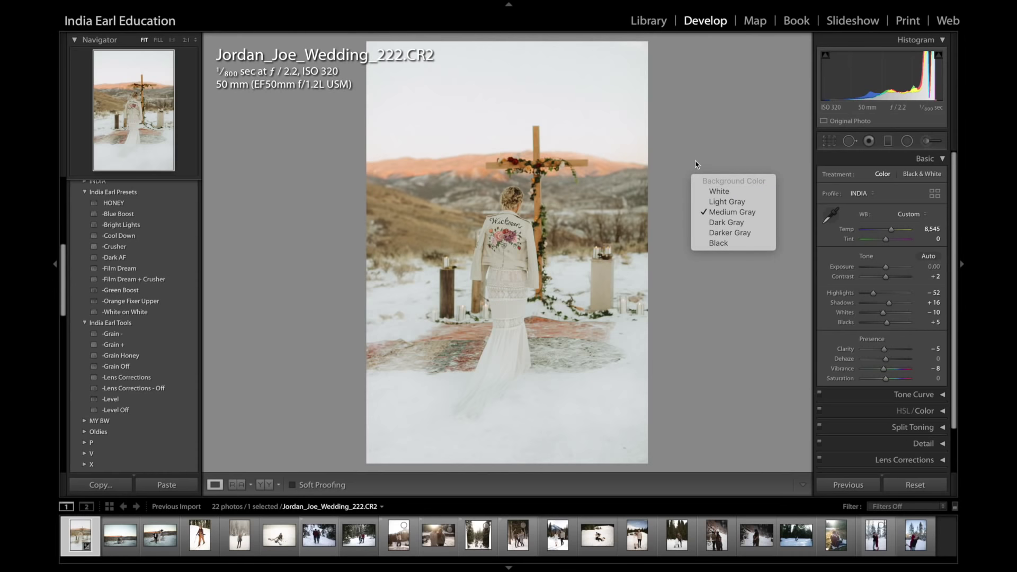
click(712, 192)
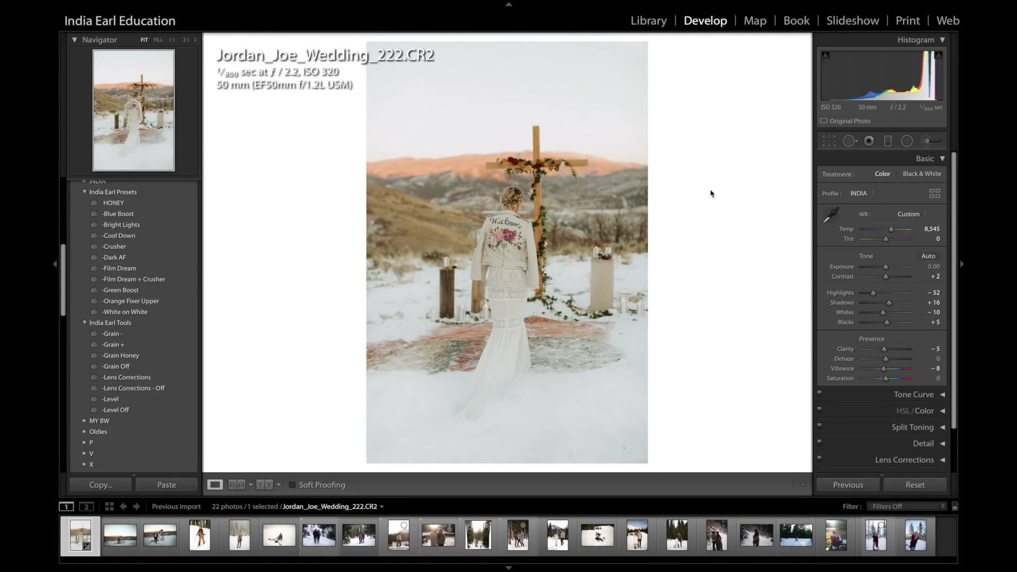
click(638, 408)
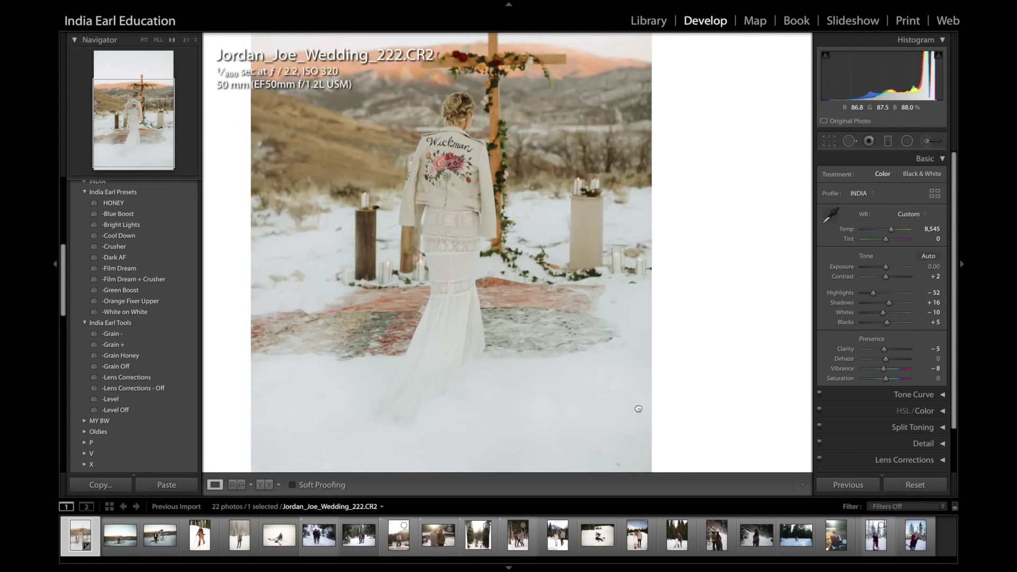
drag(638, 410, 645, 250)
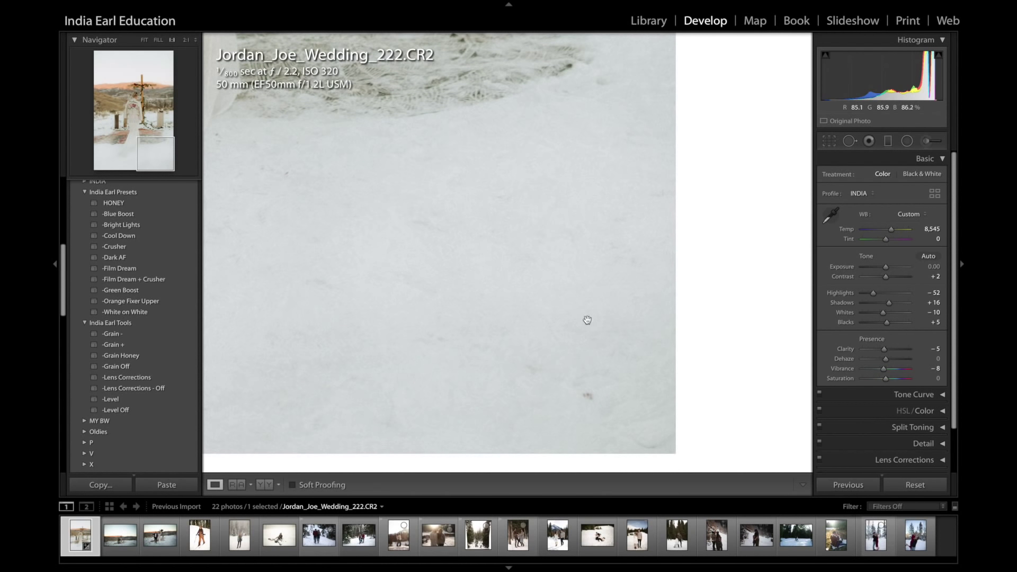
click(607, 292)
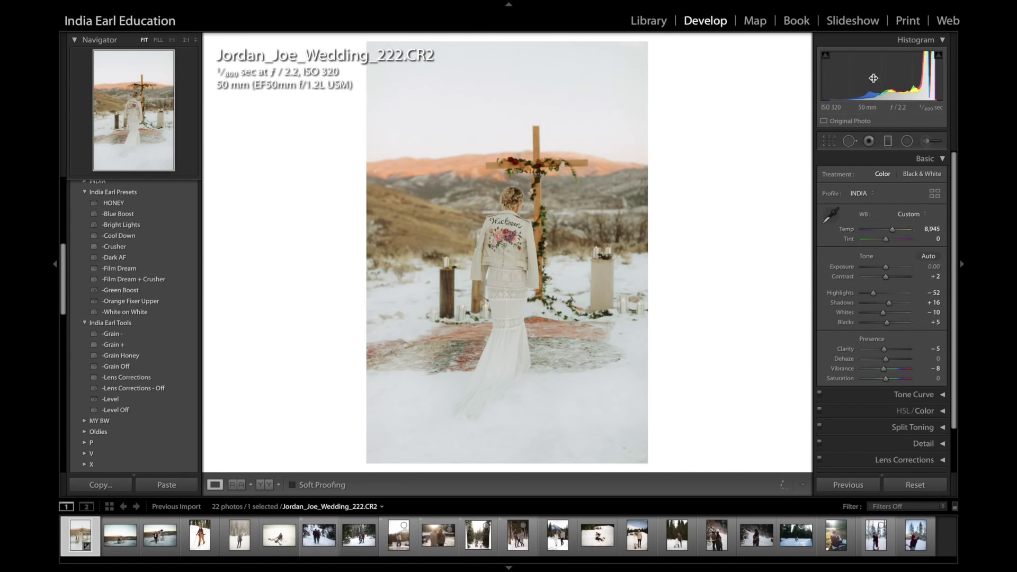
Set the photo's temperature to 8,945 and its exposure to +0.16
drag(933, 266, 942, 267)
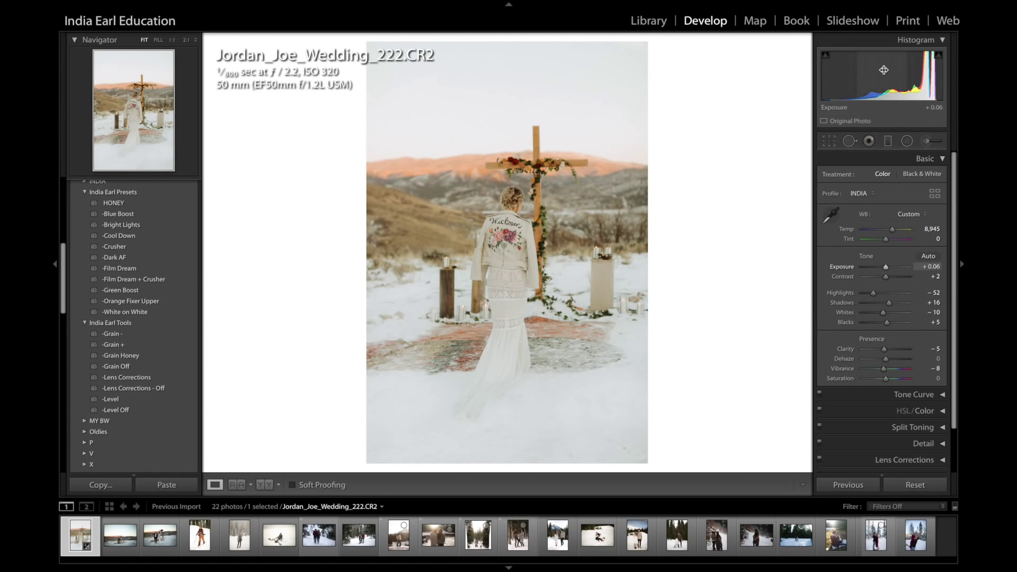
drag(884, 68, 890, 68)
Compare the adjusted photo of the bride repeatedly with its before version
key(backslash)
key(backslash)
key(backslash)
key(backslash)
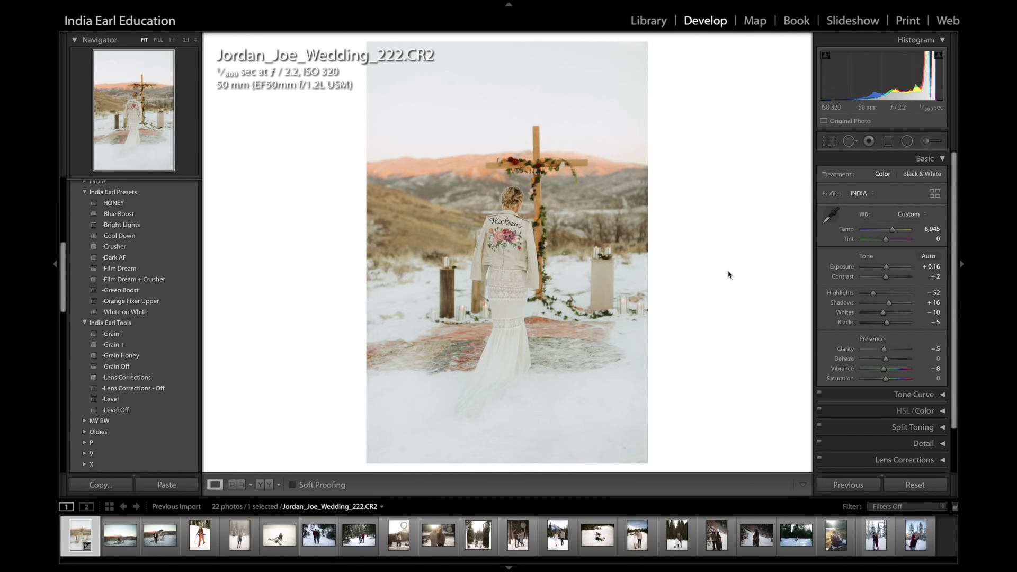
key(backslash)
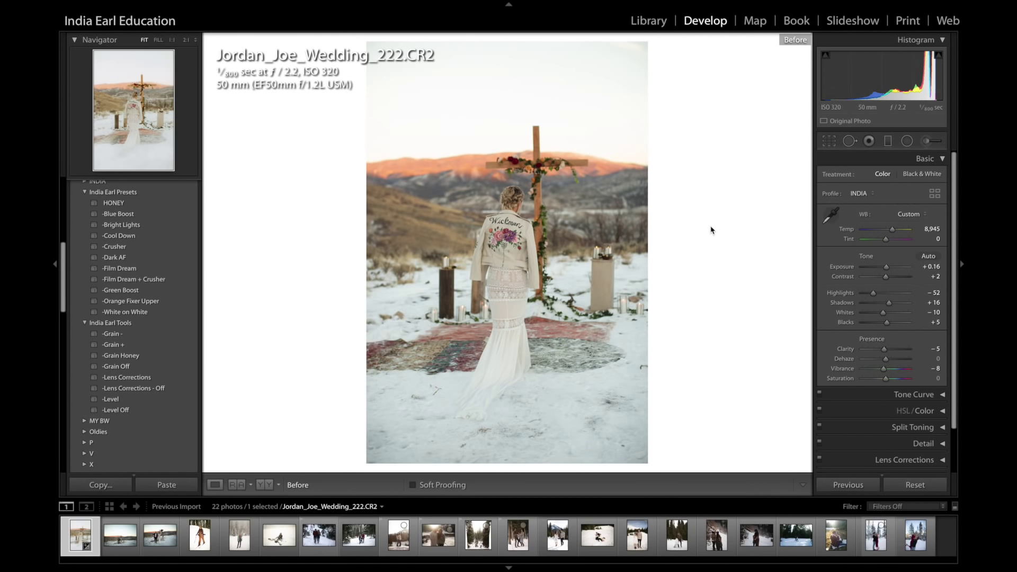
key(backslash)
key(backslash)
key(backslash)
key(backslash)
key(backslash)
key(backslash)
key(backslash)
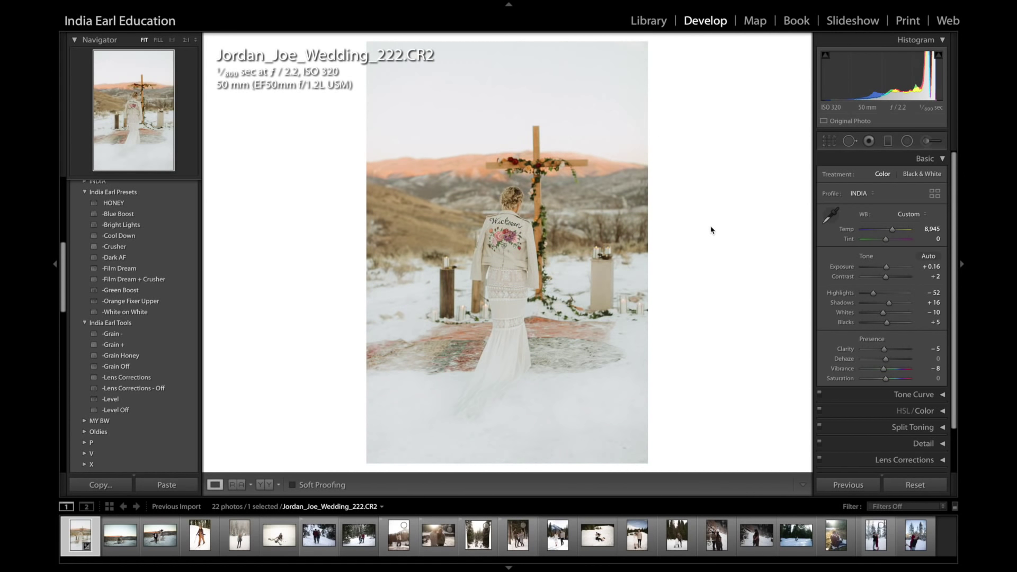
key(backslash)
key(backslash)
key(backslash)
key(backslash)
Apply the HONEY preset to the next photo, with exposure +0.34, temperature 7,485 and tint +1
key(Right)
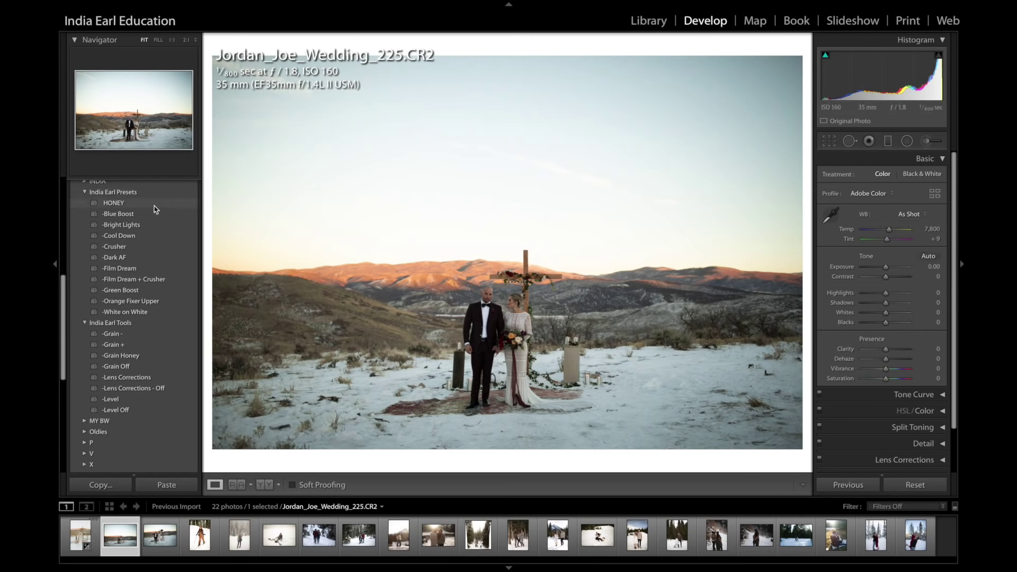
click(156, 206)
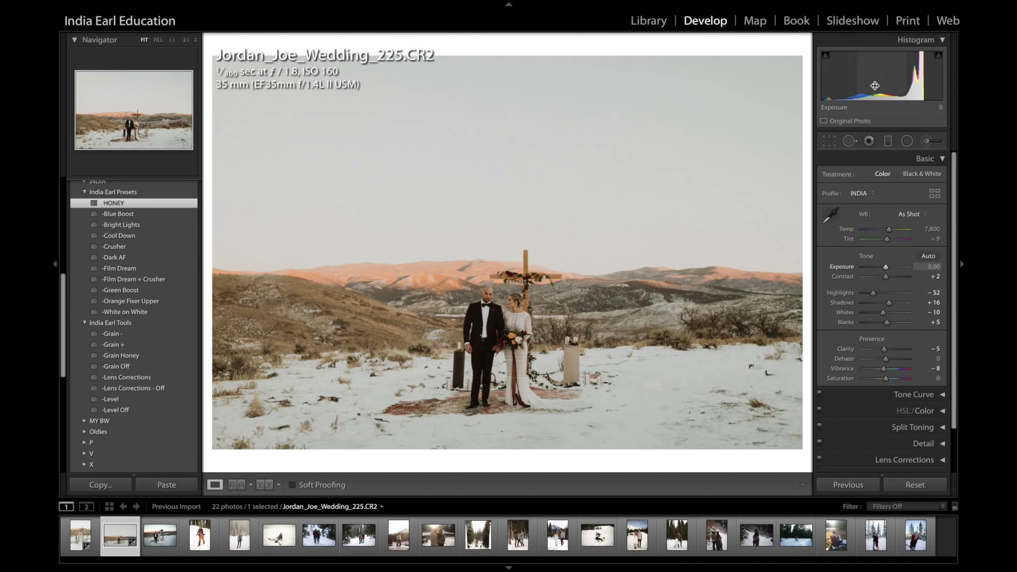
drag(875, 87, 877, 87)
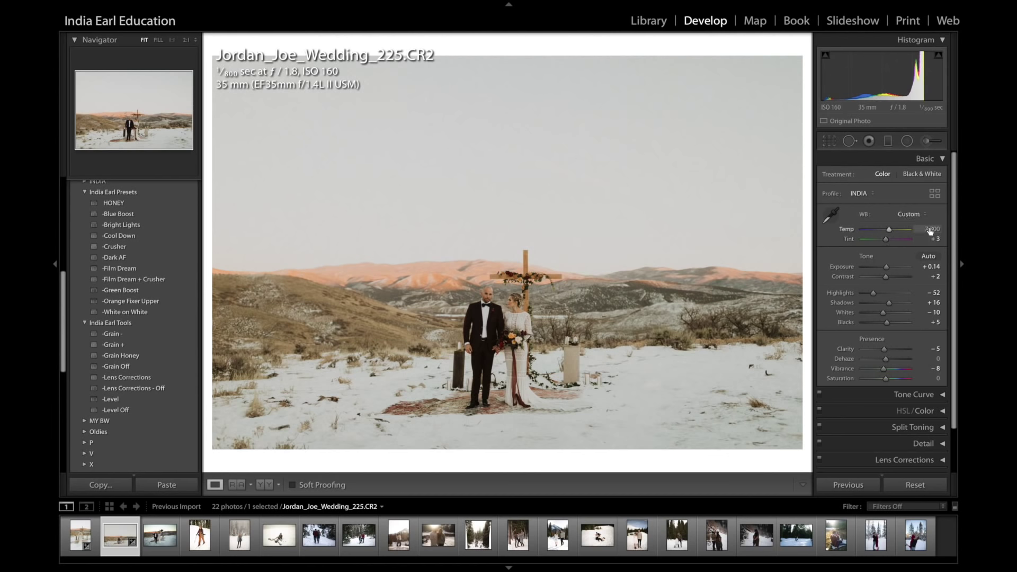
drag(932, 229, 927, 230)
drag(876, 83, 885, 82)
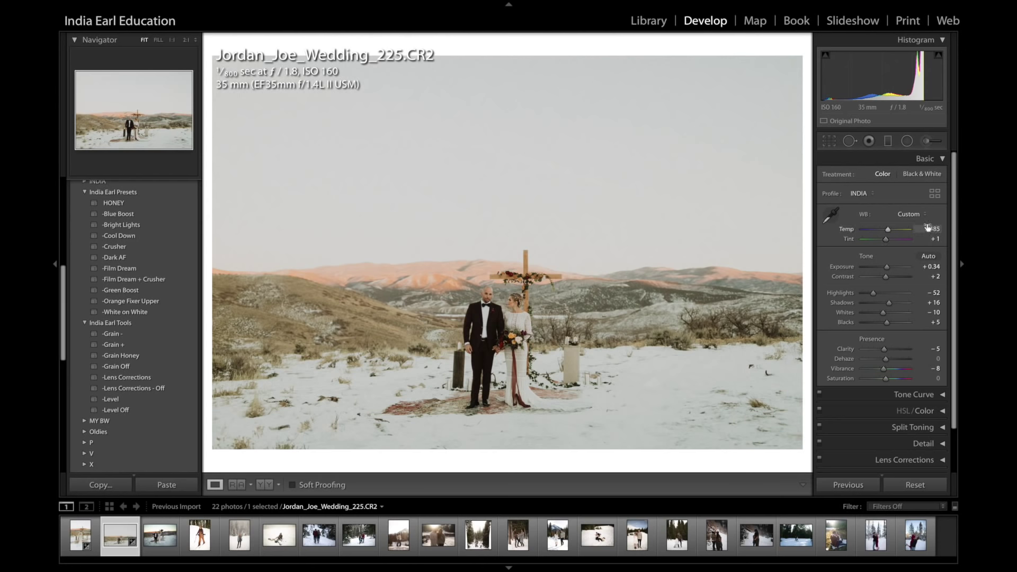
Compare the couple's photo with its before version
key(backslash)
key(backslash)
key(backslash)
key(backslash)
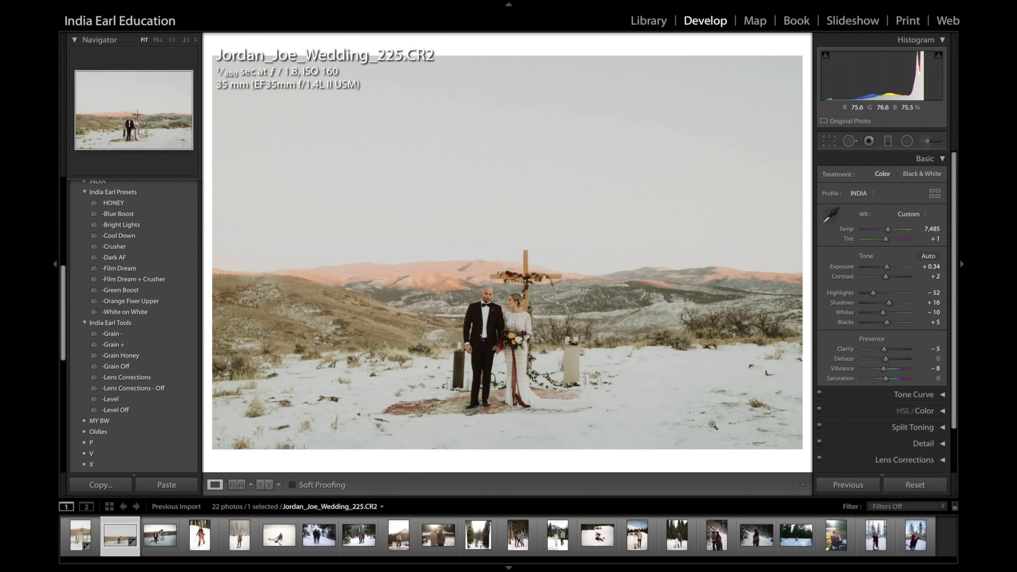
Heal the small dark twig in the snow right of the couple, sampling clean snow to its left with Spot Removal
click(771, 393)
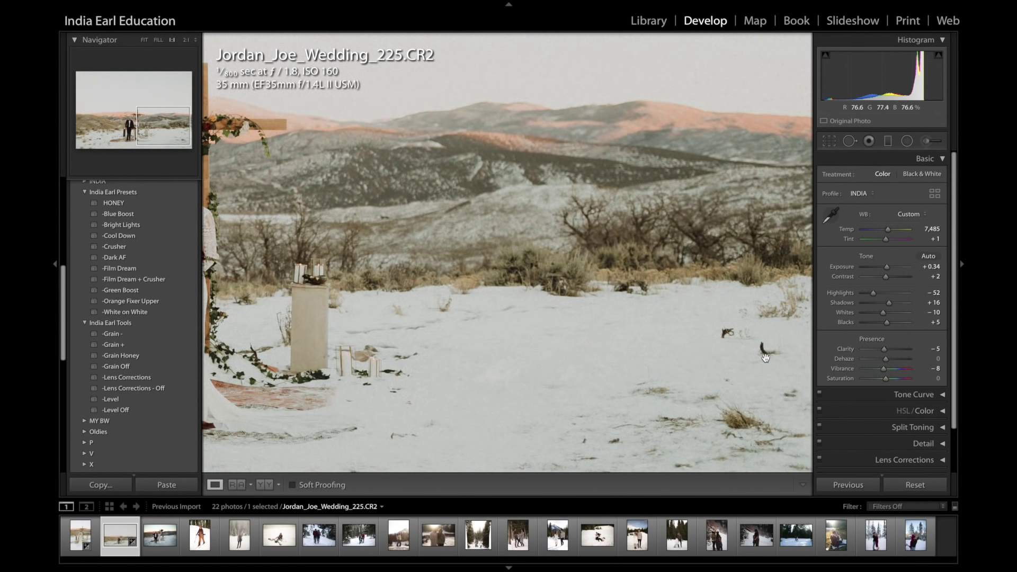
key(q)
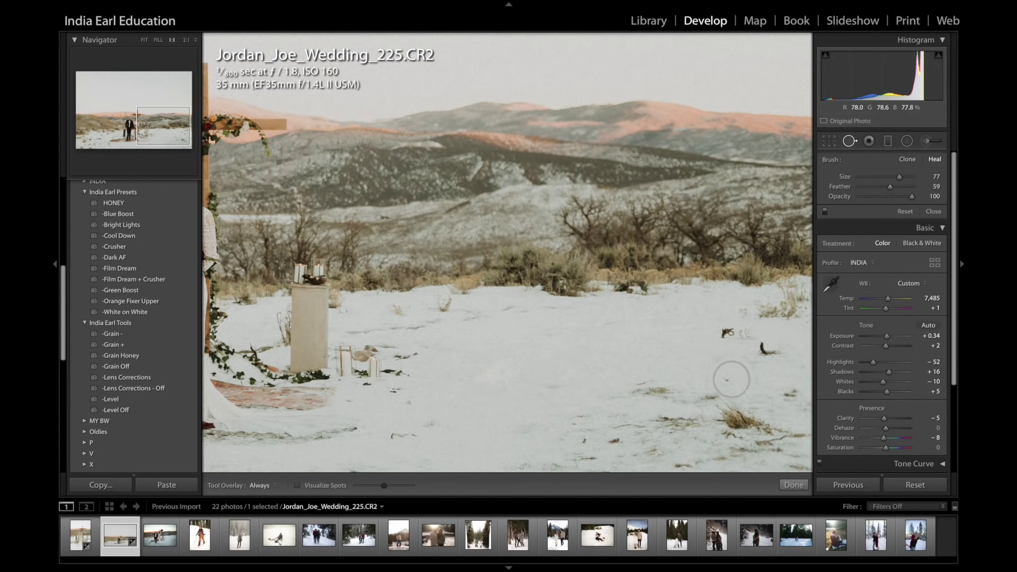
click(765, 348)
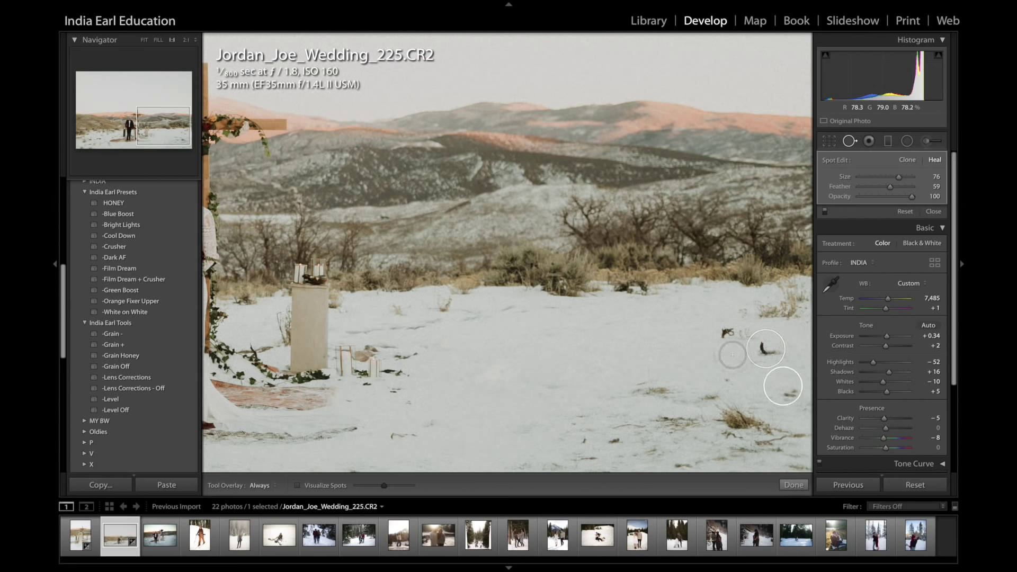
drag(783, 386, 651, 350)
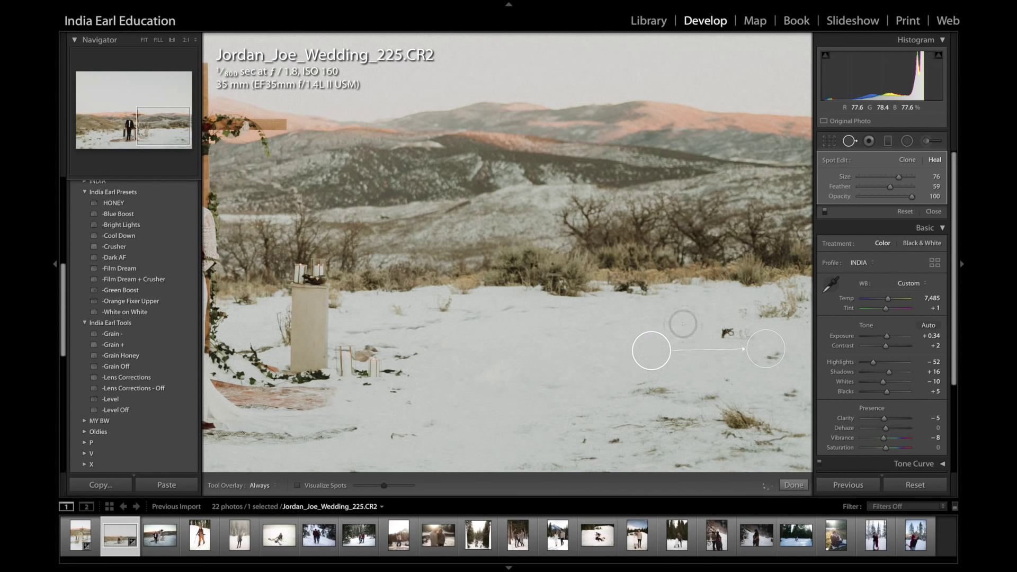
click(847, 141)
click(650, 409)
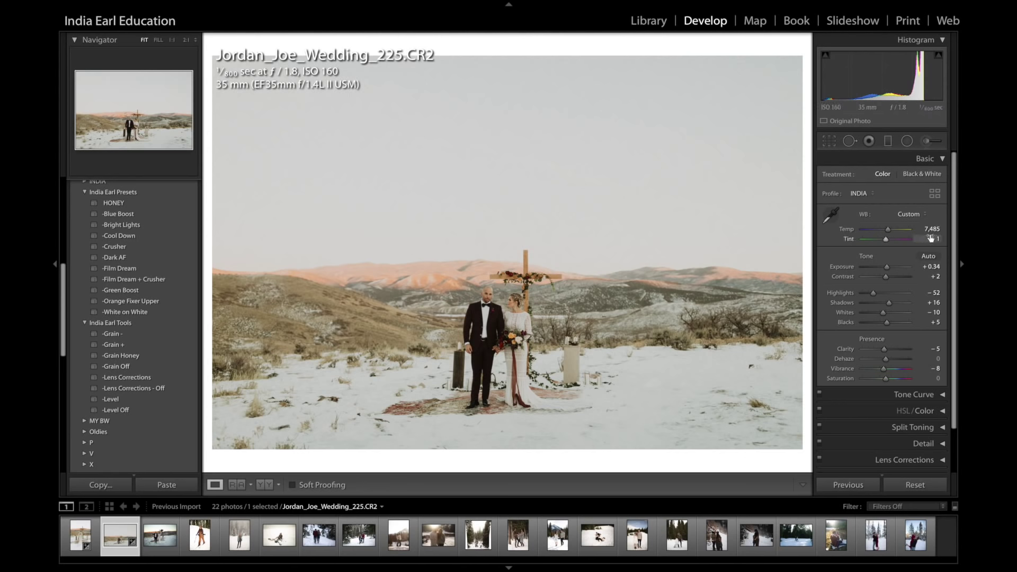
Set the photo's tint to +3 and paint the Messy Snow brush effect over the foreground snow around the couple
click(927, 142)
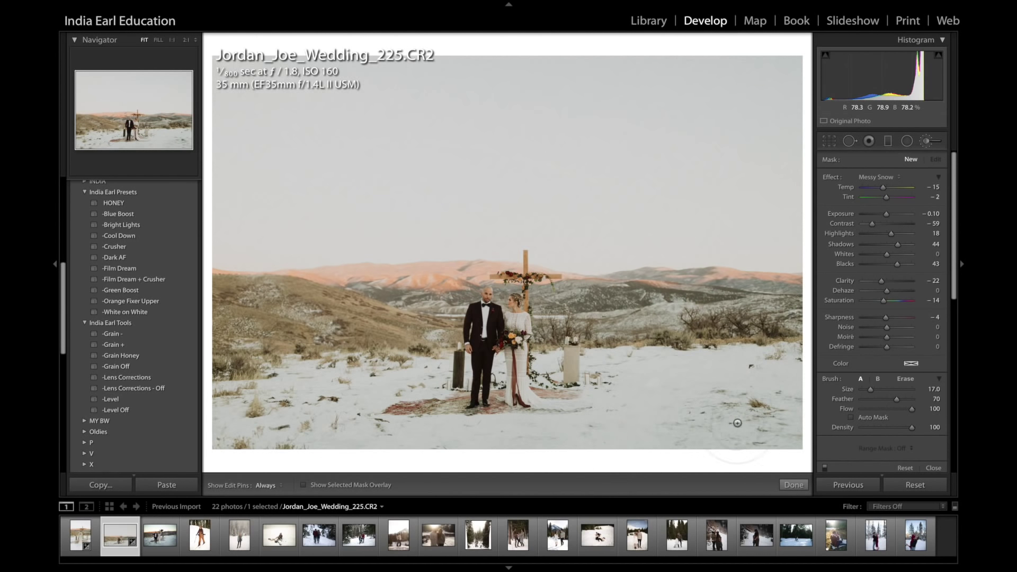
drag(628, 423, 773, 418)
scroll(565, 436, down, 2)
mouse_move(565, 436)
mouse_down()
mouse_move(275, 445)
mouse_move(249, 382)
mouse_move(425, 433)
mouse_up()
scroll(548, 363, down, 5)
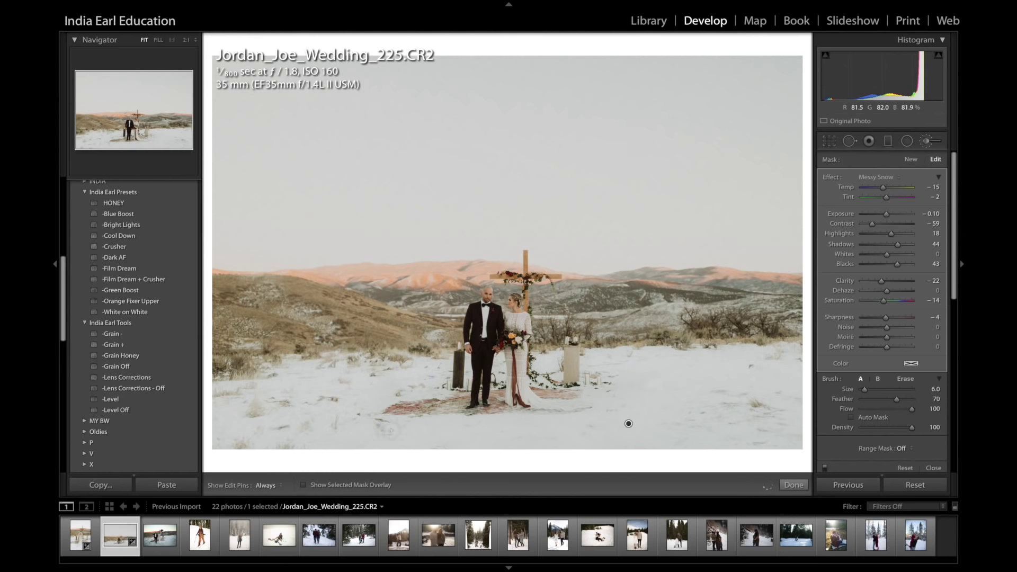
key(k)
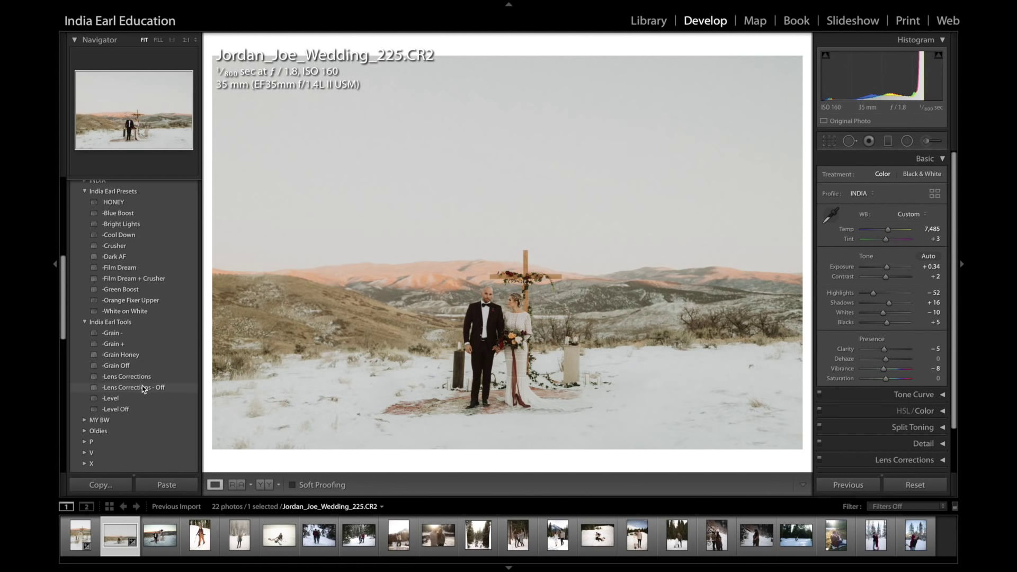
Compare the photo's history states before and after the Messy Snow brush strokes, ending on the latest stroke
scroll(143, 389, down, 5)
scroll(141, 389, down, 1)
scroll(137, 381, up, 1)
scroll(138, 385, down, 1)
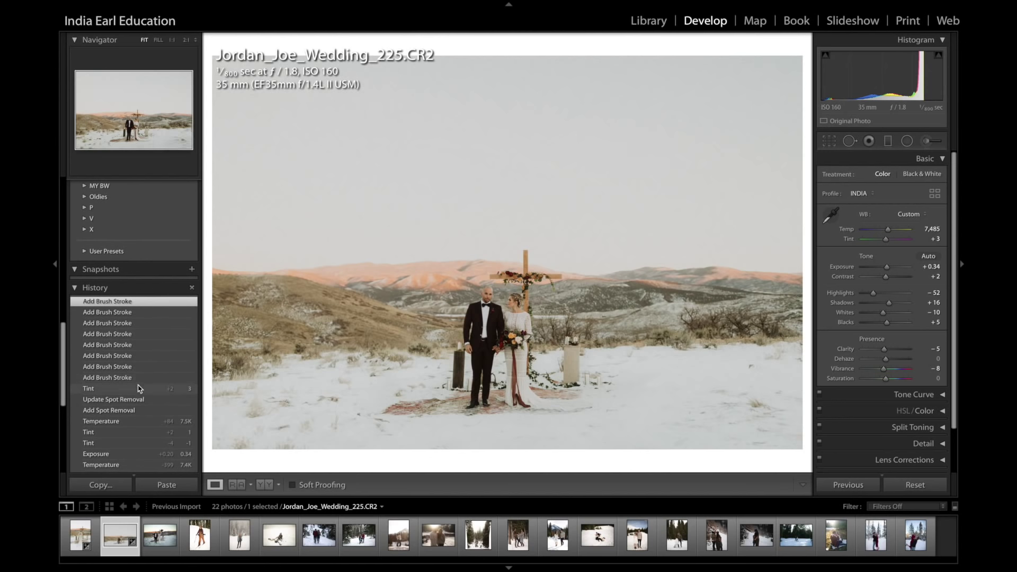
click(138, 388)
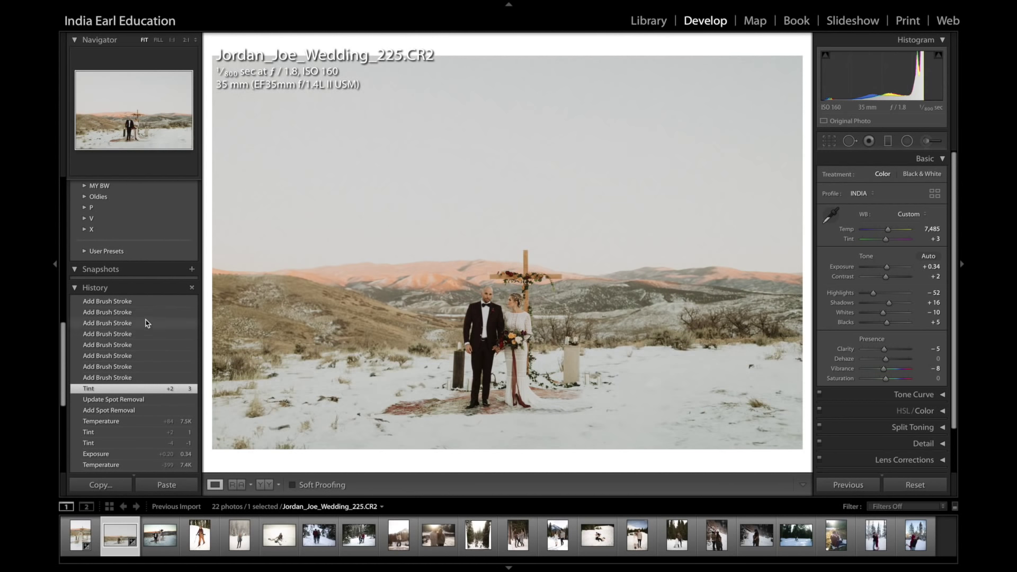
click(147, 306)
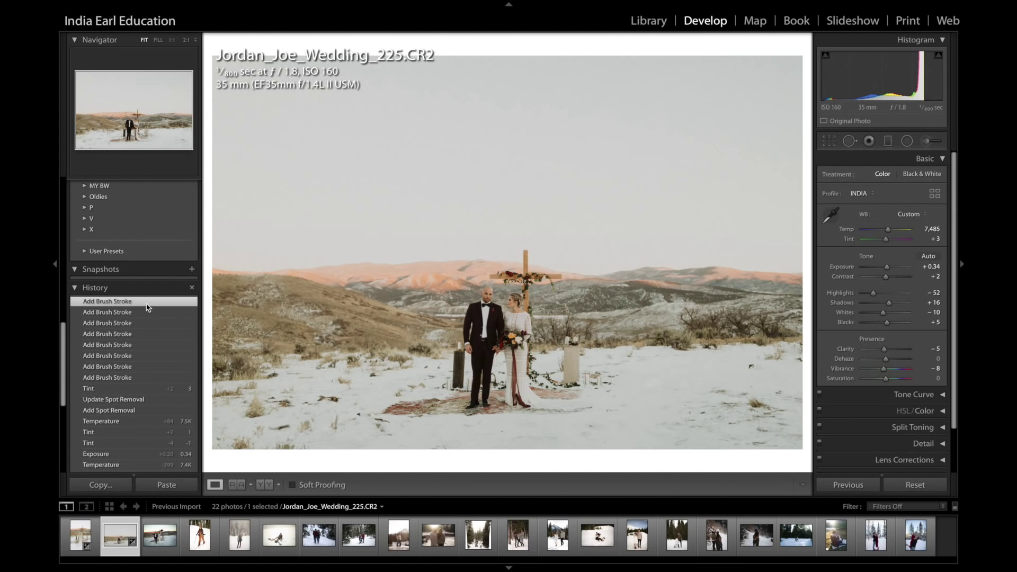
click(126, 388)
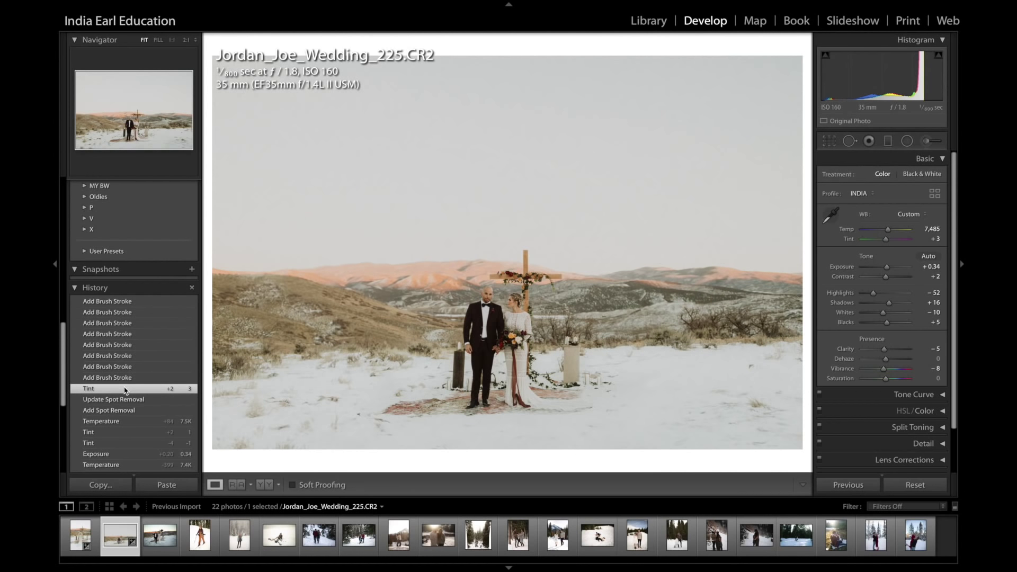
click(150, 303)
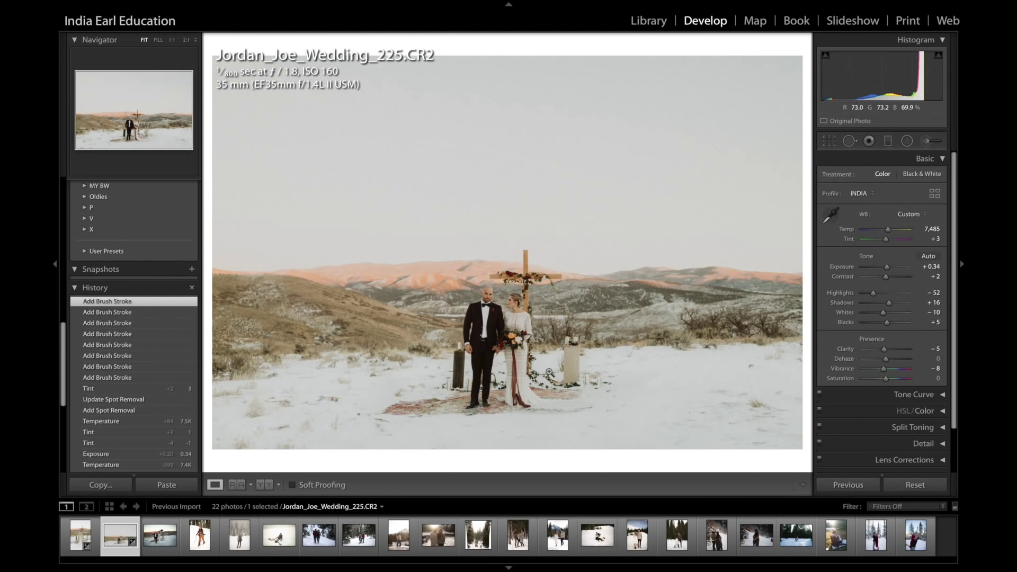
scroll(180, 255, up, 3)
scroll(179, 254, up, 5)
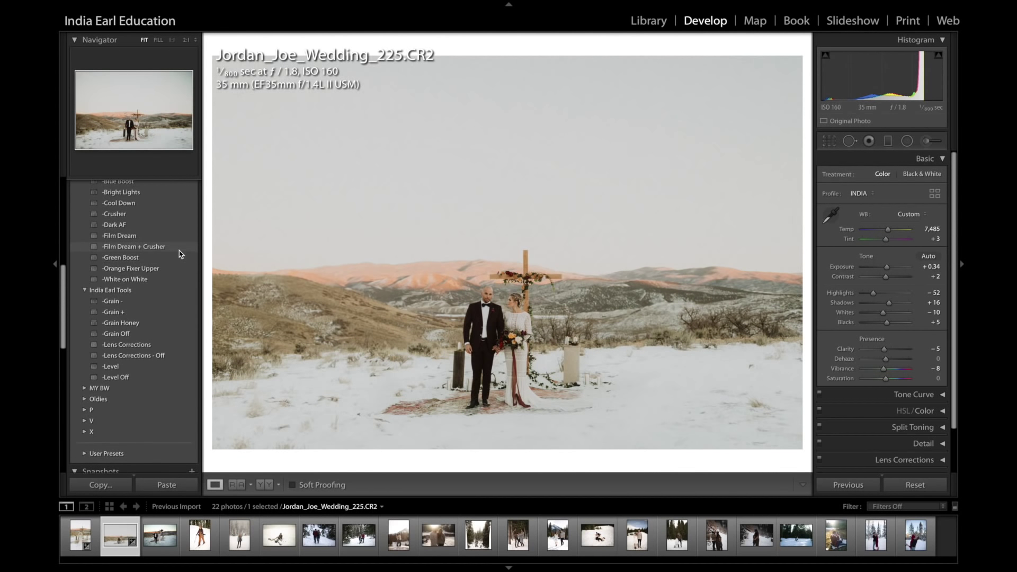
scroll(179, 254, up, 1)
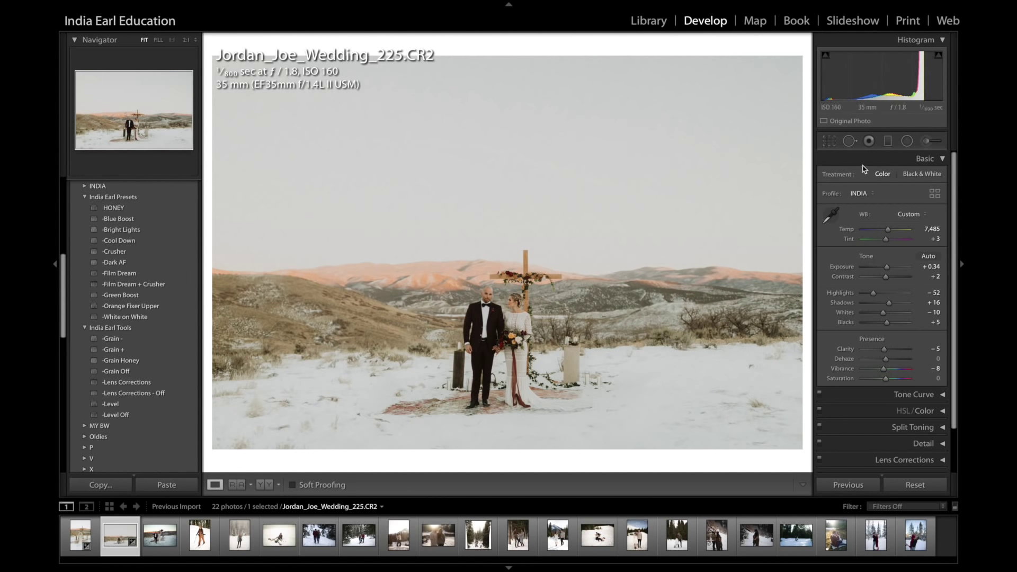
Heal the grass and marks in the snow right of the couple, moving the sample areas onto cleaner snow
click(850, 144)
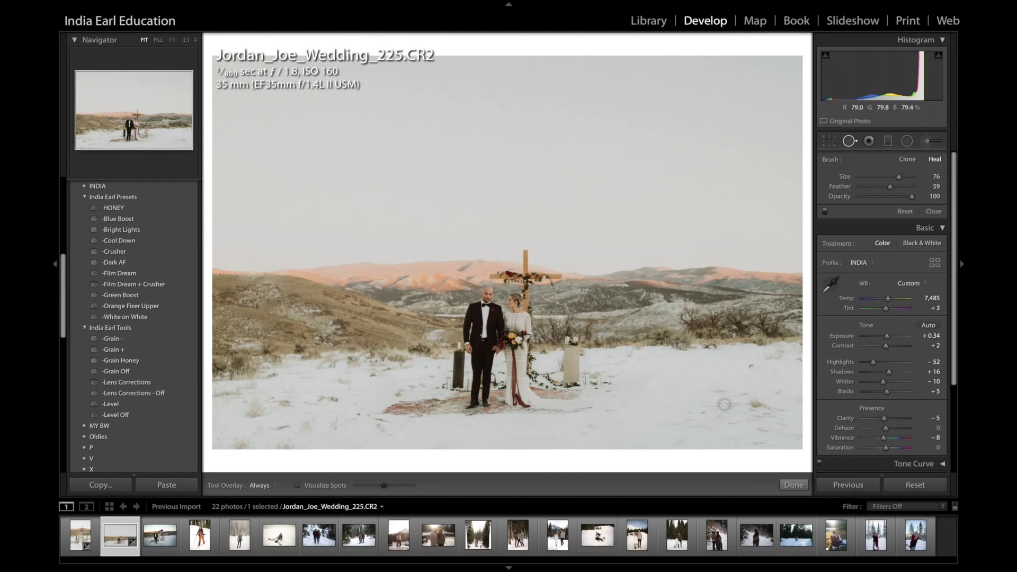
mouse_move(695, 418)
mouse_down()
mouse_move(718, 417)
mouse_move(723, 405)
mouse_move(782, 413)
mouse_move(761, 422)
mouse_move(772, 424)
mouse_move(683, 423)
mouse_up()
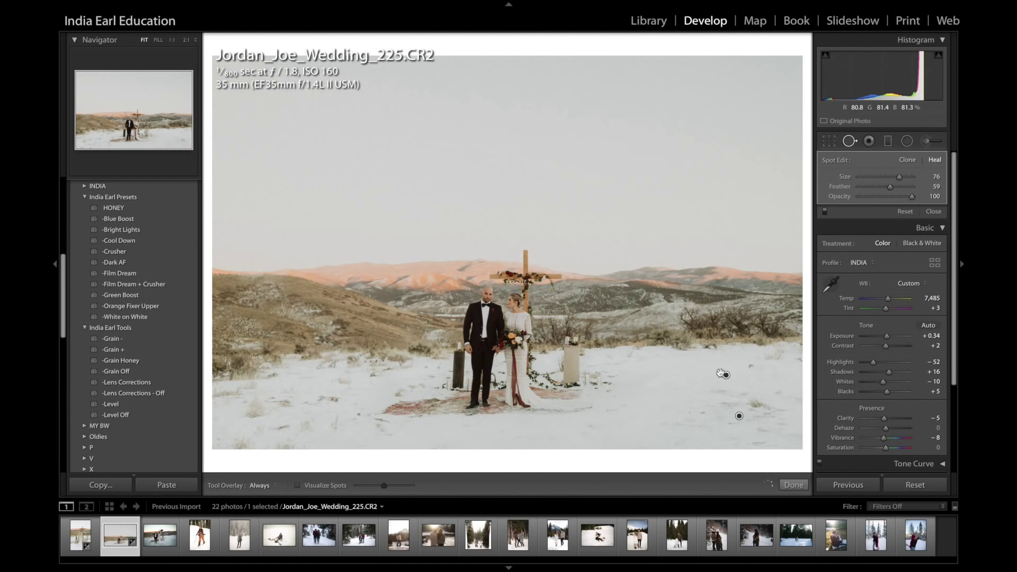
drag(725, 375, 716, 374)
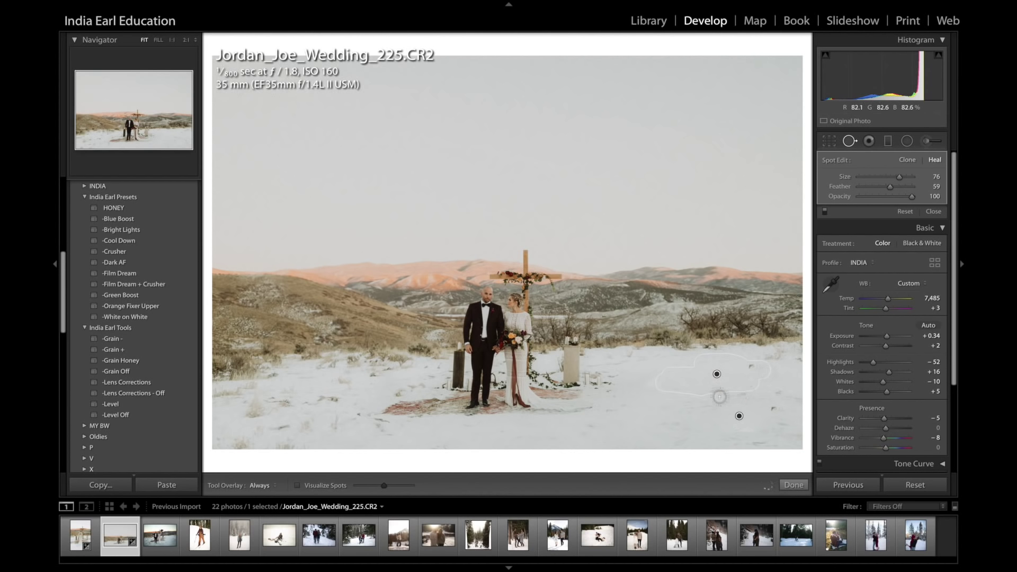
click(717, 396)
drag(746, 396, 748, 396)
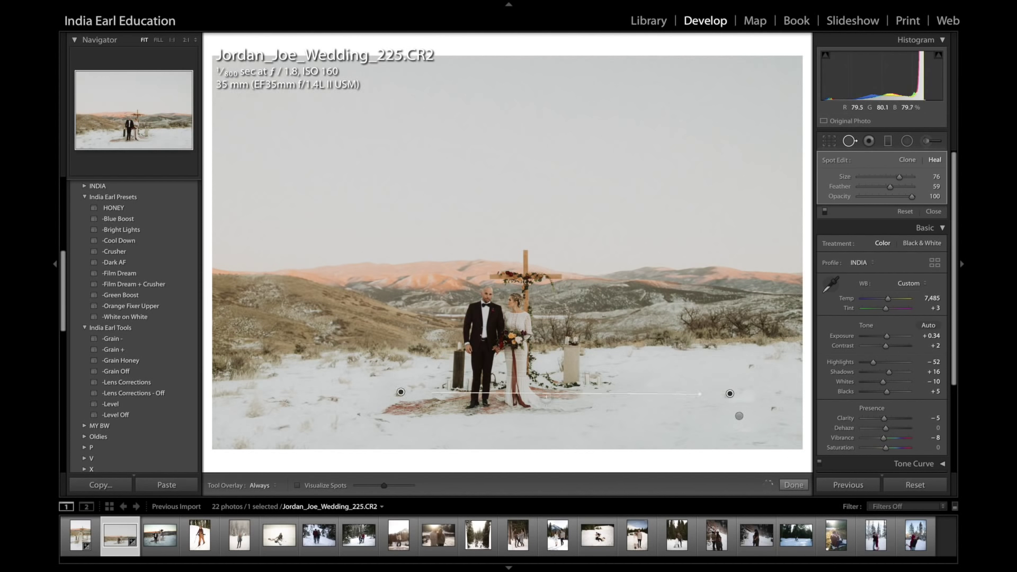
drag(401, 393, 646, 421)
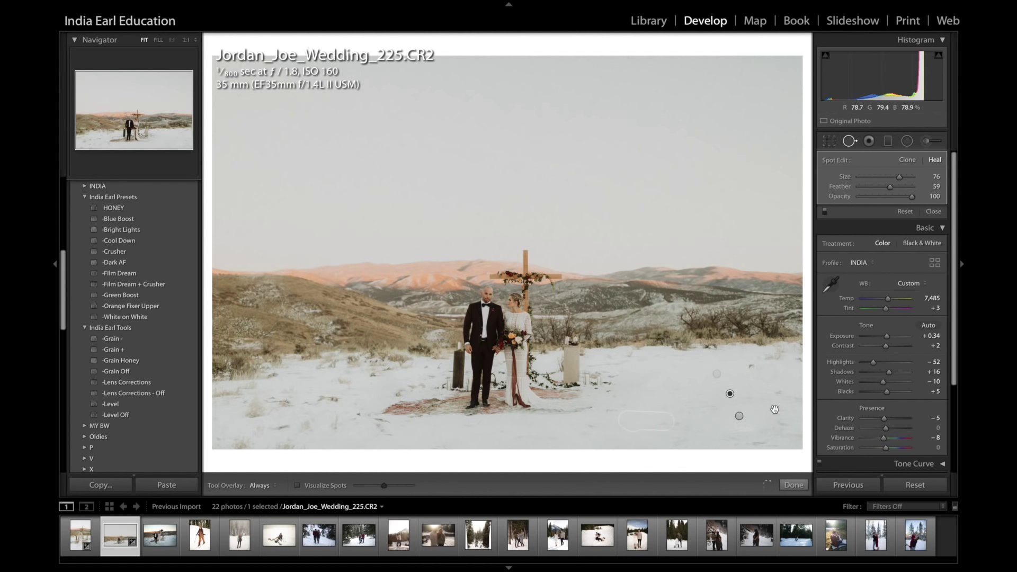
Heal the remaining grass tufts and marks in the snow at the right edge, in the left foreground and below the couple
mouse_move(779, 405)
mouse_down()
mouse_move(789, 401)
mouse_move(778, 402)
mouse_up()
click(756, 443)
click(382, 425)
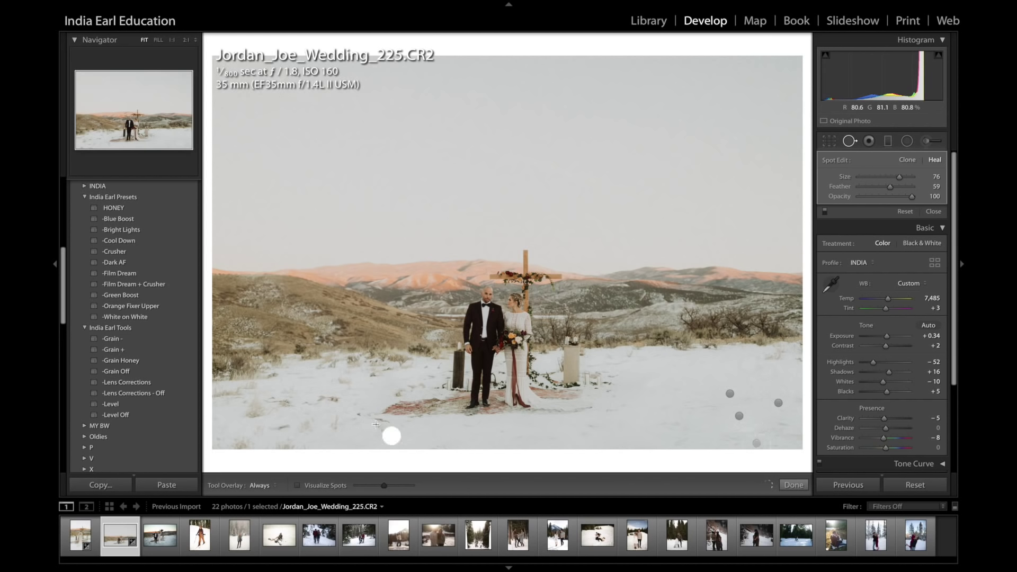
click(330, 401)
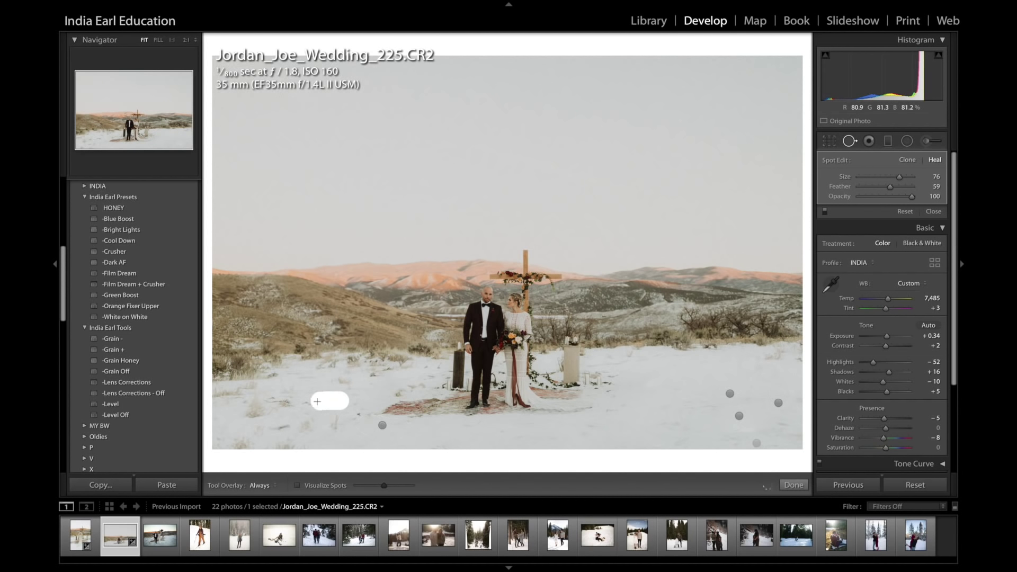
click(289, 401)
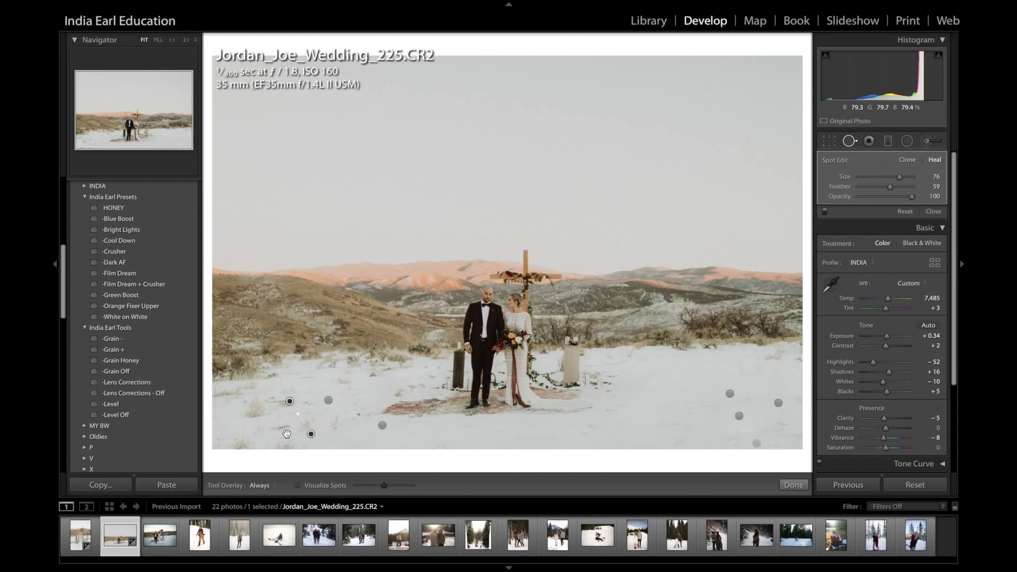
click(279, 432)
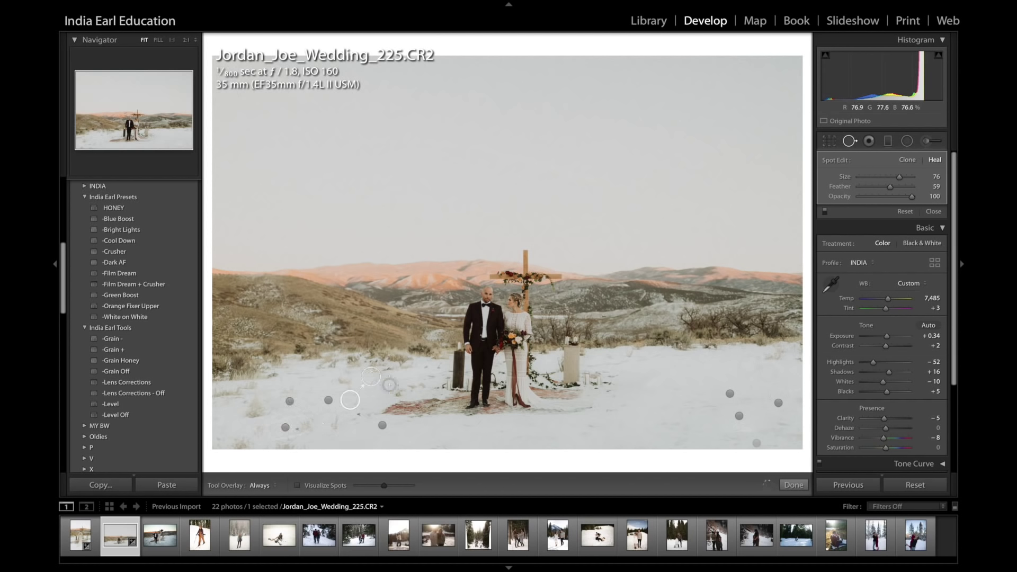
click(344, 422)
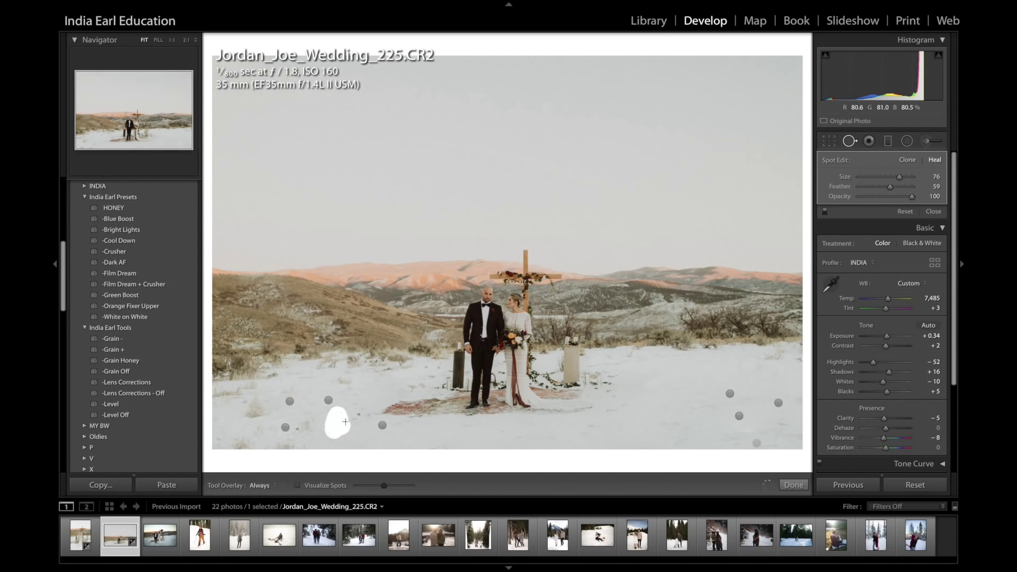
click(293, 442)
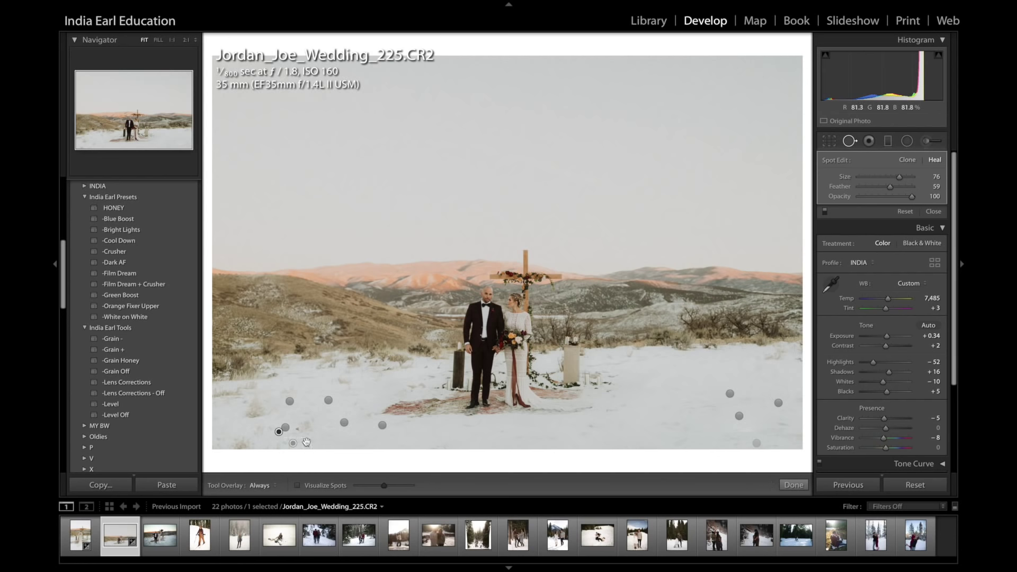
click(596, 429)
click(848, 142)
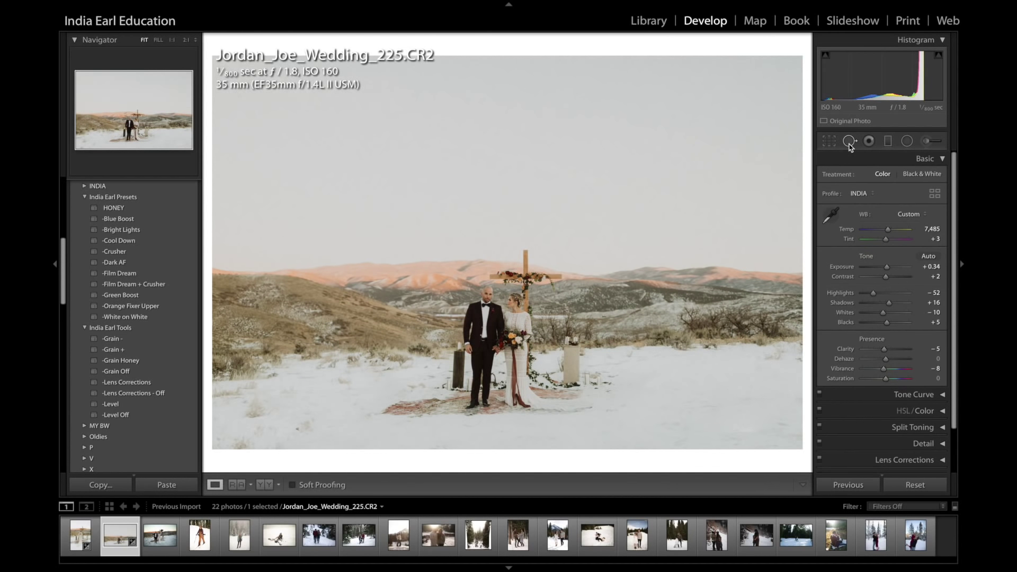
Compare the edited photo of the couple by the cross with its original version
key(backslash)
key(backslash)
key(backslash)
key(backslash)
key(backslash)
key(backslash)
key(backslash)
key(backslash)
key(backslash)
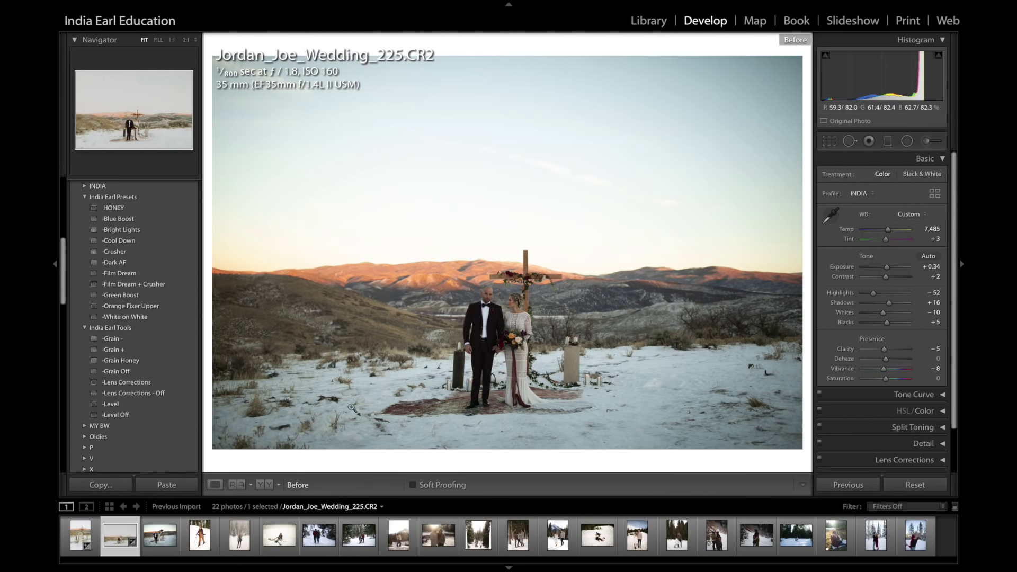
key(backslash)
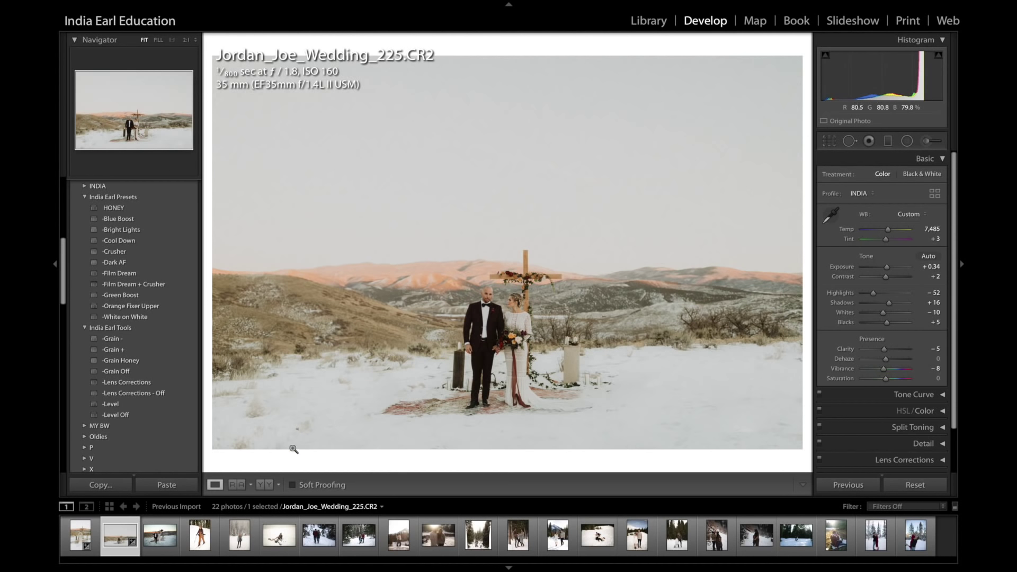
Inspect the couple at 1:1 magnification, then compare the whole photo's before and after versions again
click(514, 337)
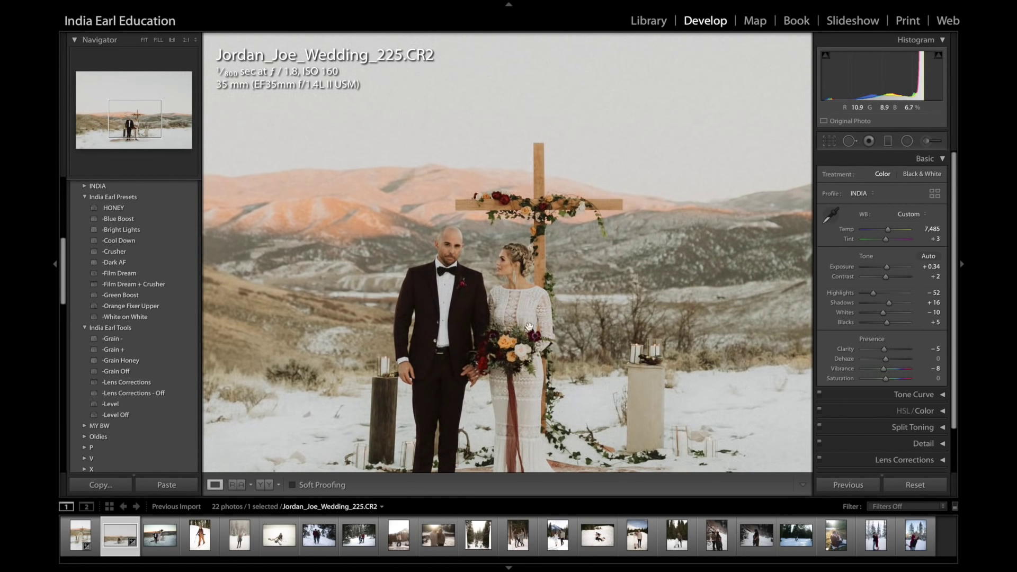
scroll(528, 326, down, 3)
click(573, 372)
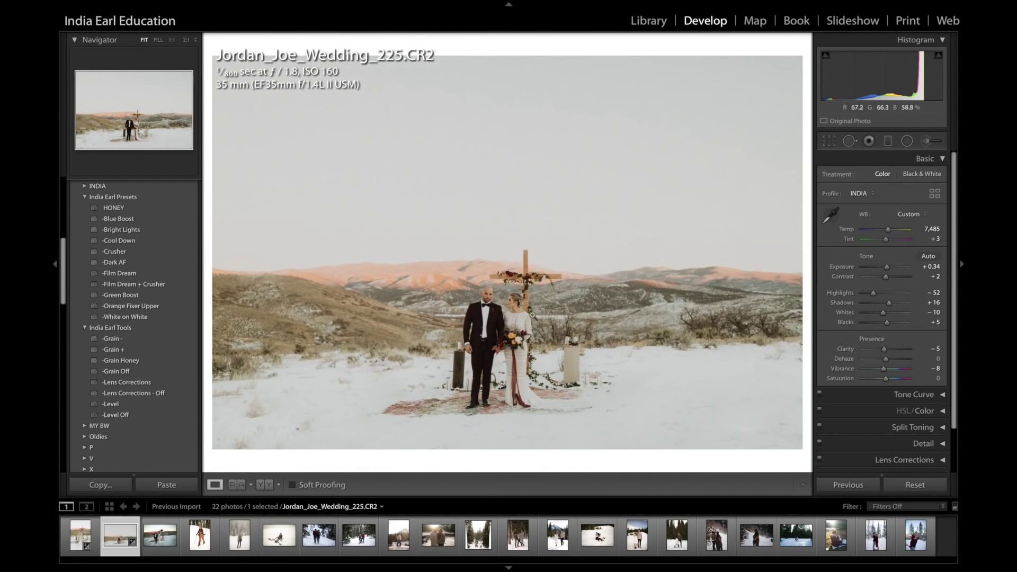
key(backslash)
key(backslash)
key(backslash)
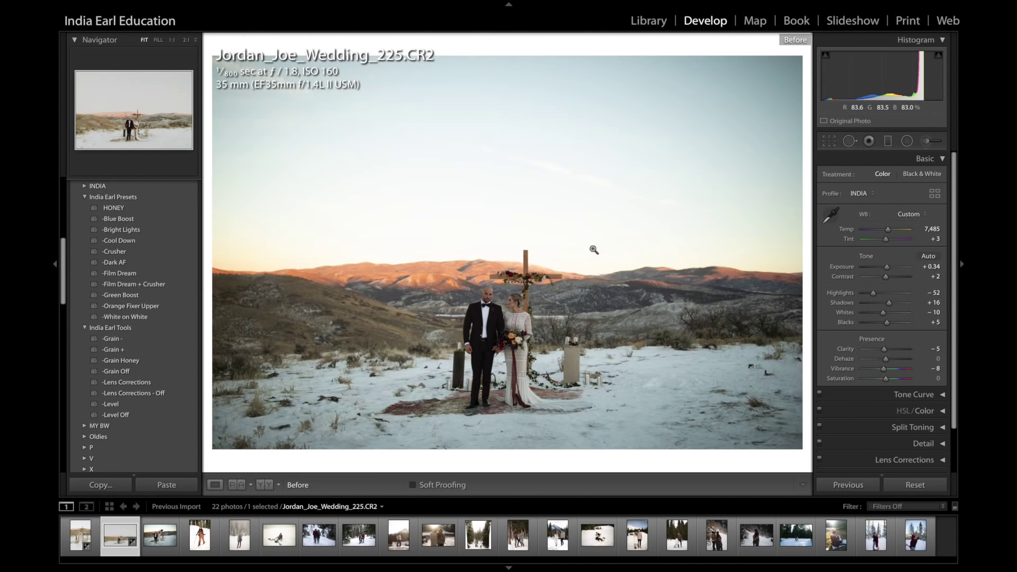
key(backslash)
key(backslash)
key(backslash)
Apply the HONEY preset to the next photo of the couple with exposure +0.34 and tint +1, and crop it slightly tighter
key(Right)
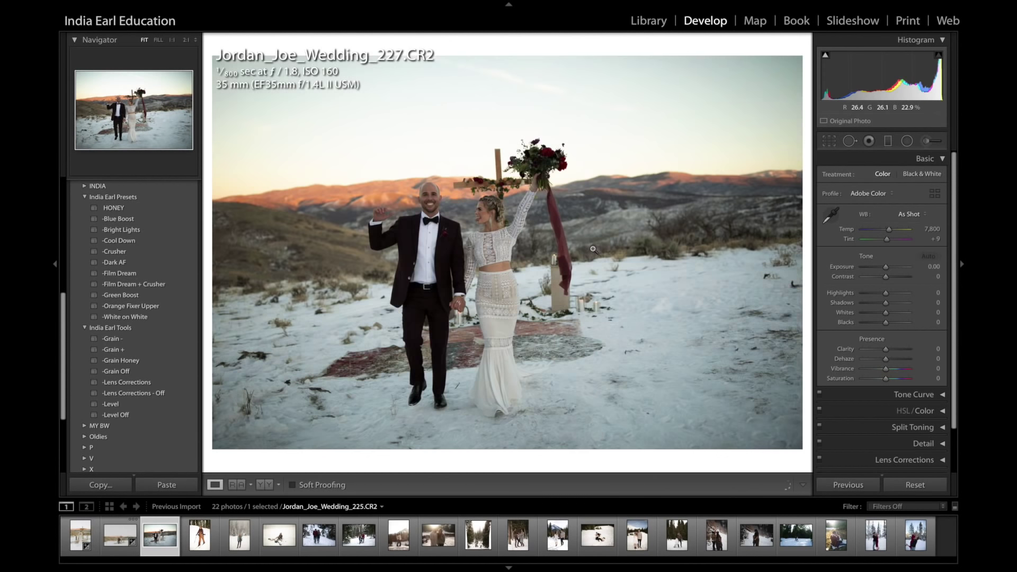
click(141, 209)
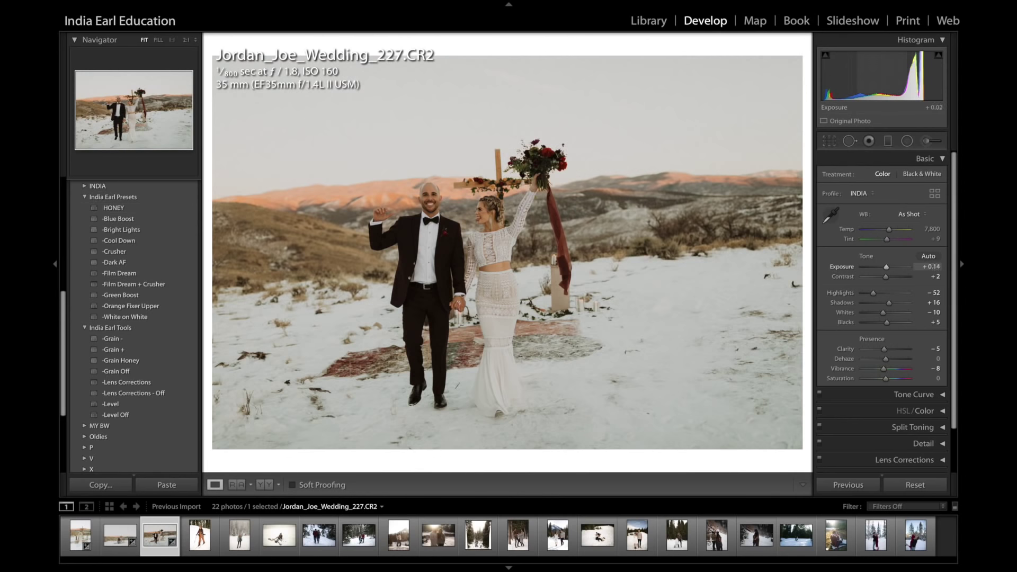
drag(890, 79, 901, 79)
drag(886, 239, 885, 239)
key(r)
Paint the Messy Snow brush effect over the snow around the walking couple
key(k)
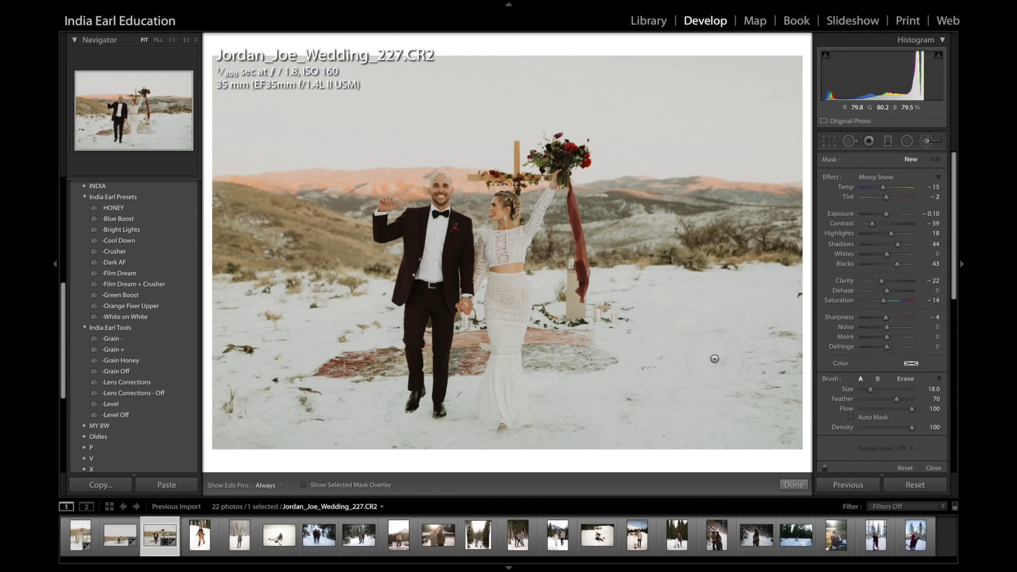
drag(747, 439, 773, 361)
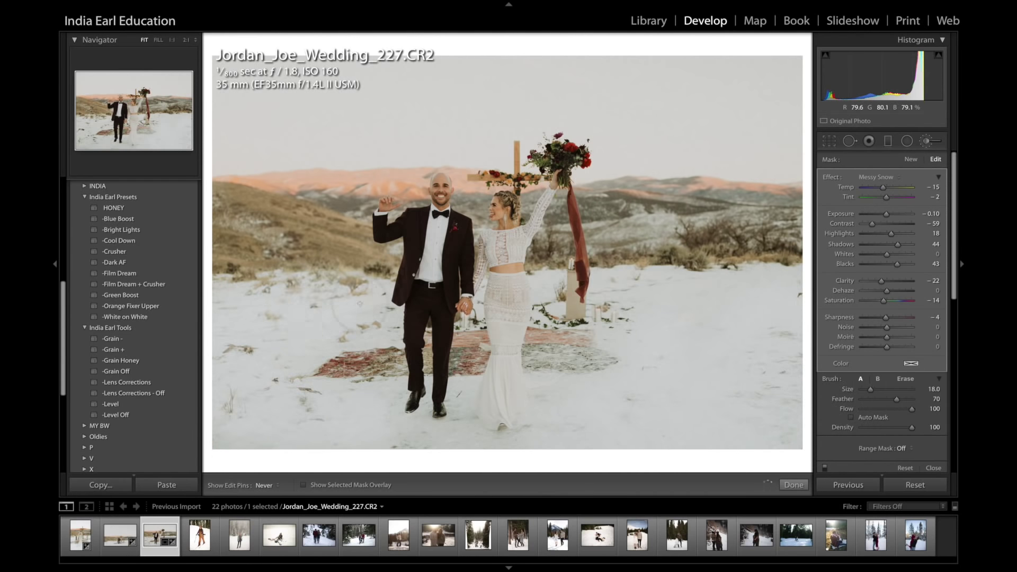
click(926, 141)
Heal the marks in the snow right of the walking couple with Spot Removal
click(850, 141)
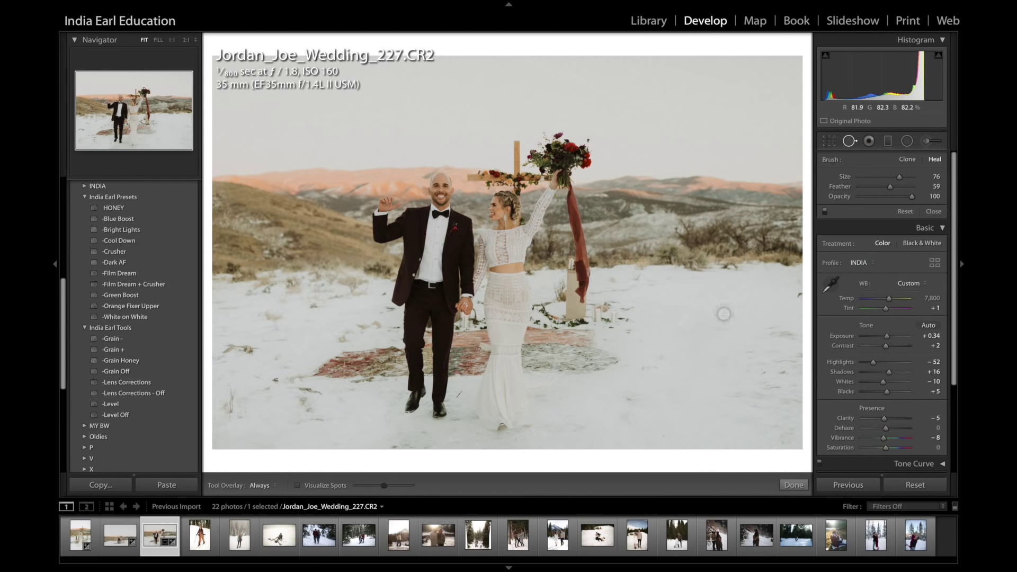
click(662, 367)
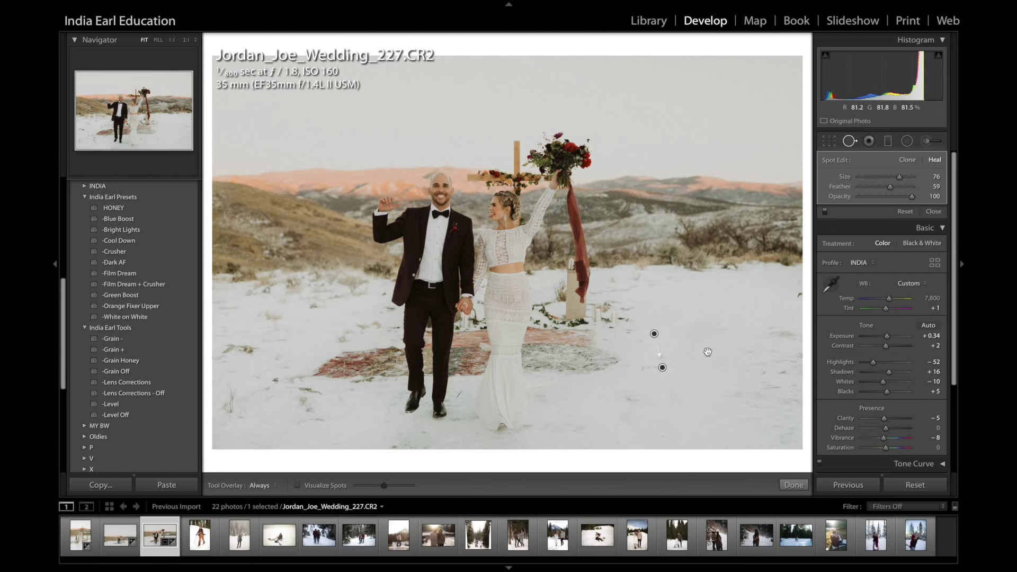
mouse_move(777, 378)
mouse_down()
mouse_move(798, 384)
mouse_move(781, 339)
mouse_up()
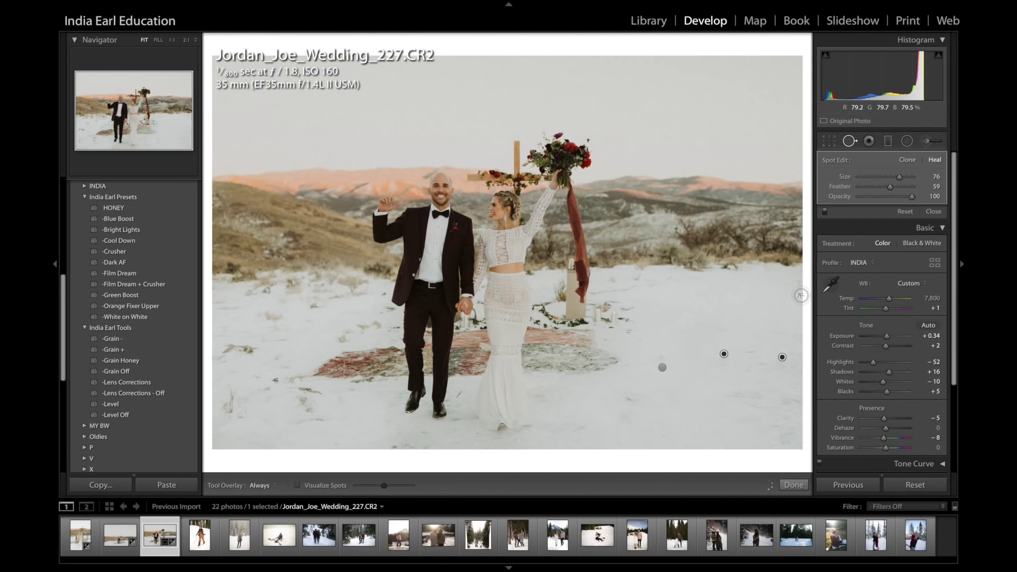
drag(739, 402, 790, 433)
Heal the twigs and marks in the snow left of and below the couple, plus one spot below the rug's right end
mouse_move(304, 397)
mouse_down()
mouse_move(307, 428)
mouse_move(324, 402)
mouse_up()
drag(235, 415, 229, 398)
drag(257, 349, 228, 350)
click(286, 301)
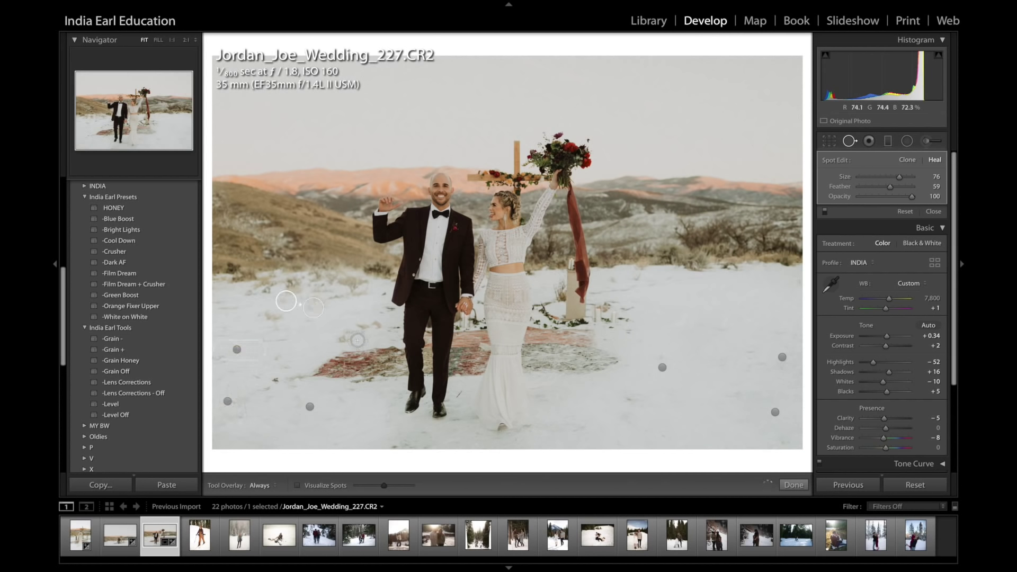
drag(386, 439, 442, 449)
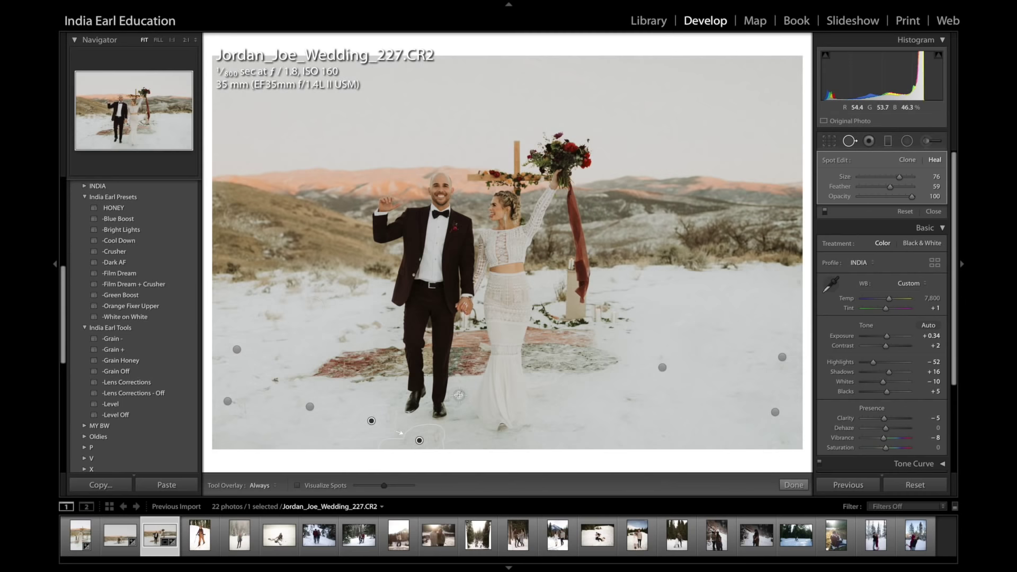
click(631, 401)
drag(281, 339, 249, 340)
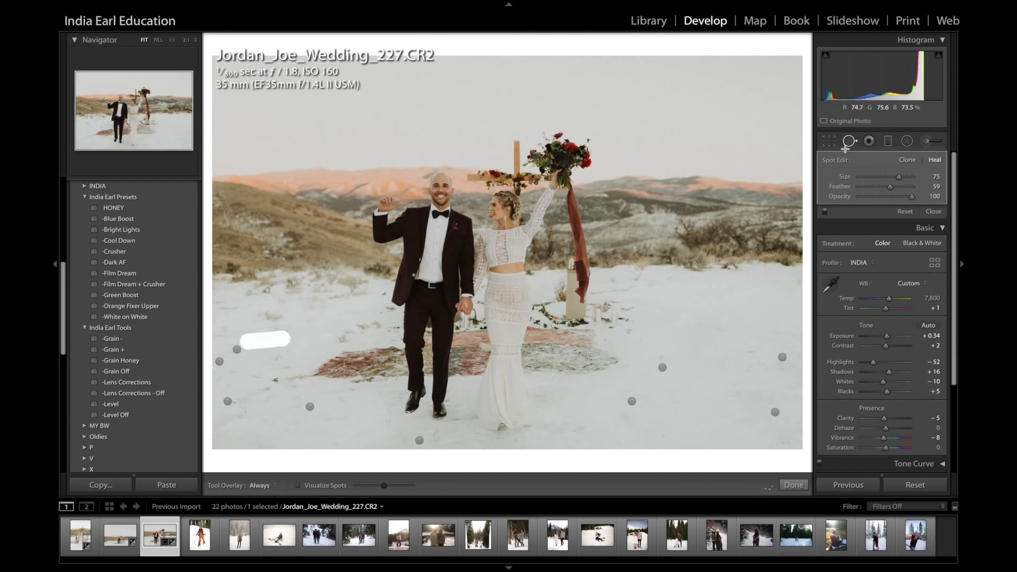
click(849, 142)
click(849, 142)
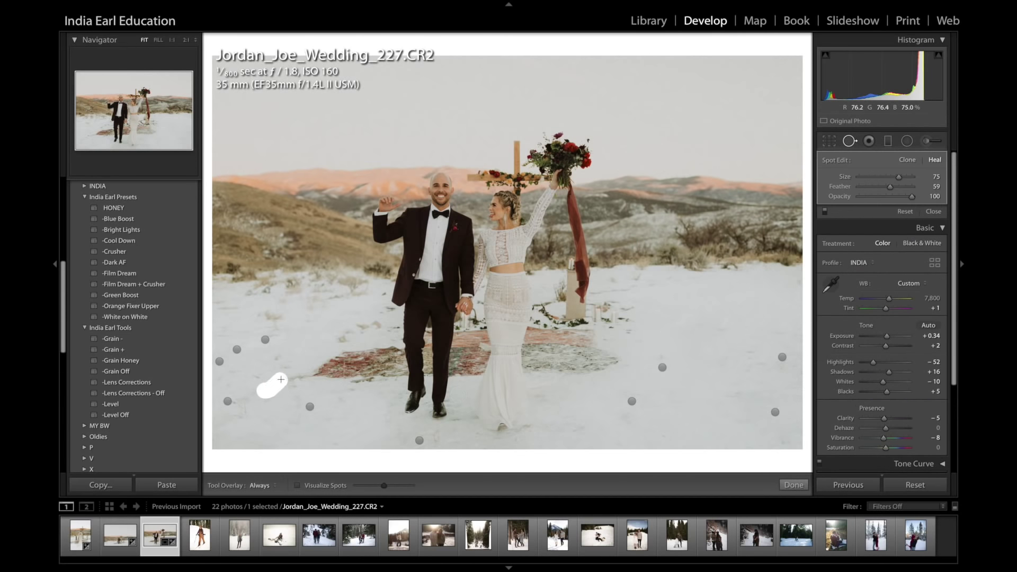
key(q)
Set the walking couple photo's exposure to +0.44 and compare the edit with the original
drag(890, 85, 894, 86)
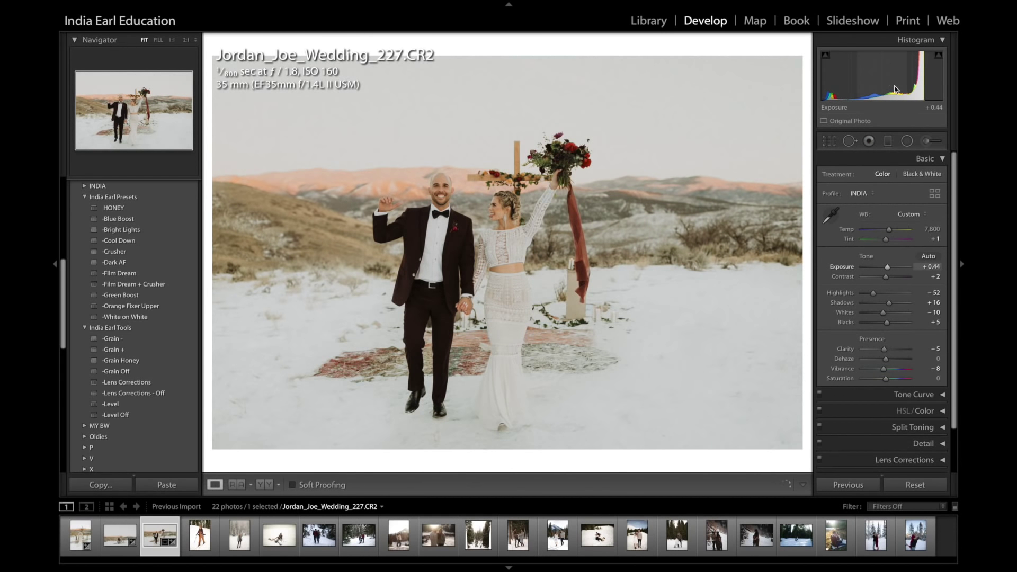
key(backslash)
key(backslash)
key(backslash)
key(backslash)
key(backslash)
key(backslash)
key(backslash)
key(backslash)
Apply the HONEY preset to the skier photo 2V2A2149.CR2 and compare it with the original
key(Right)
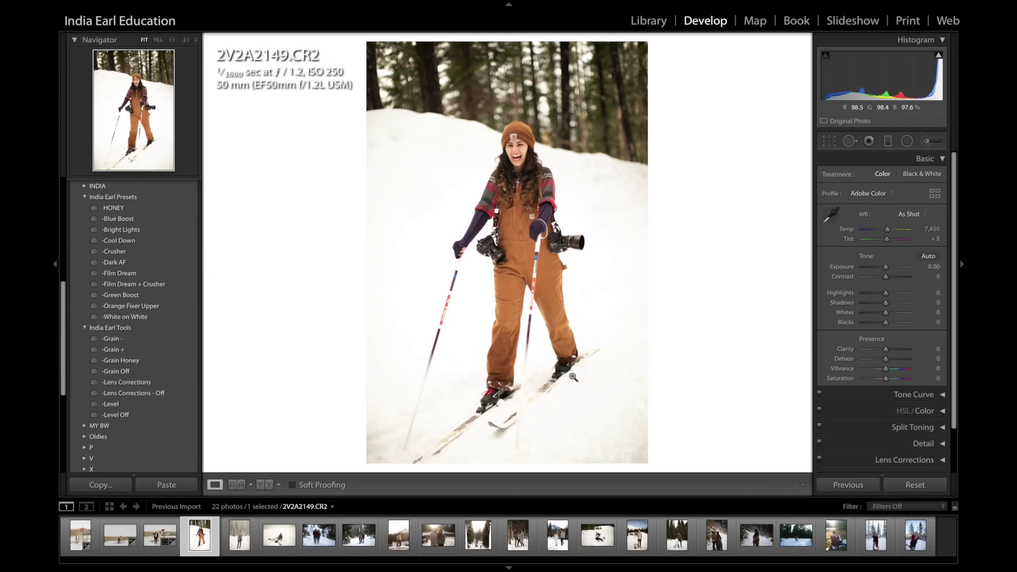
click(138, 210)
click(138, 211)
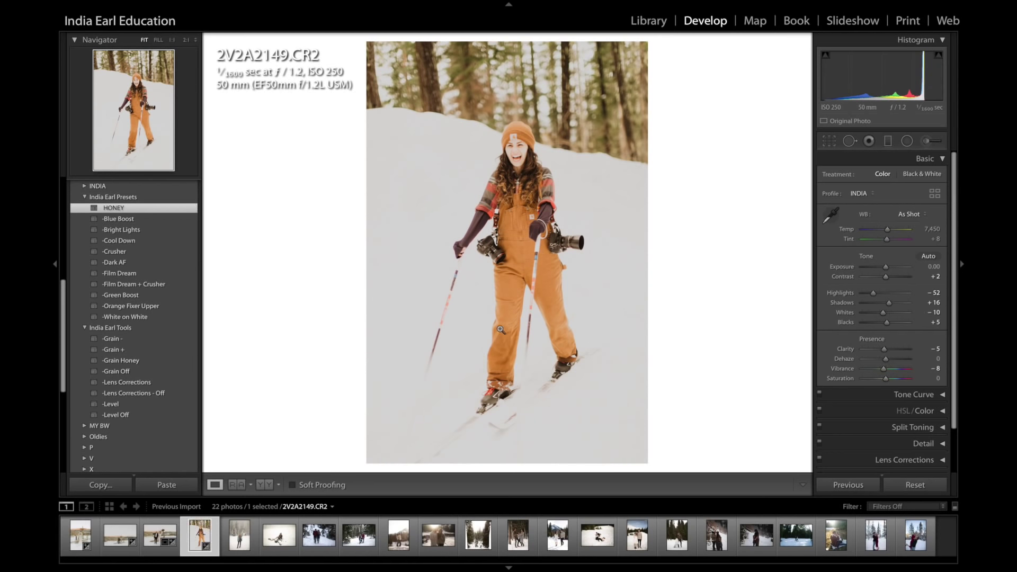
key(backslash)
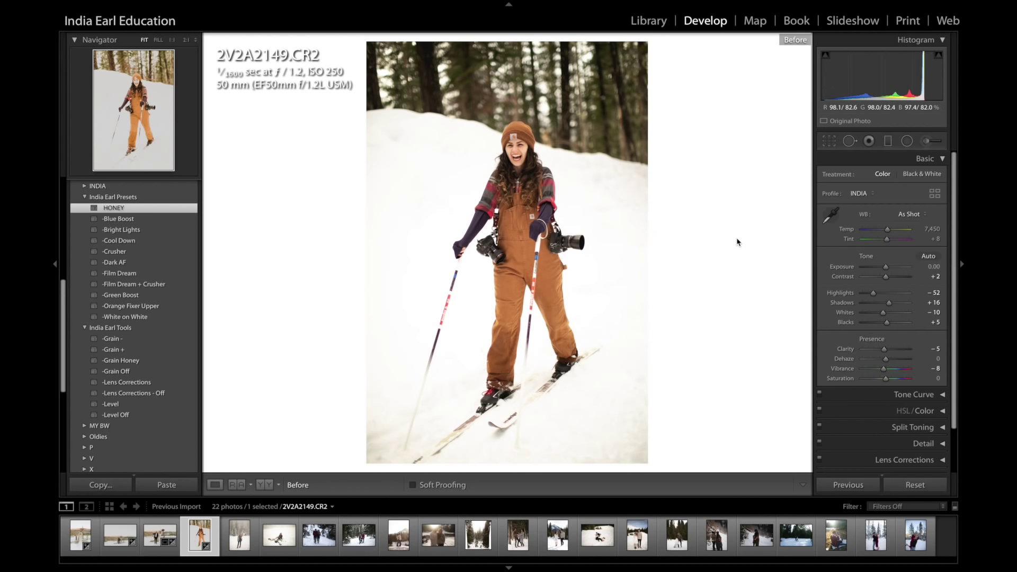
key(backslash)
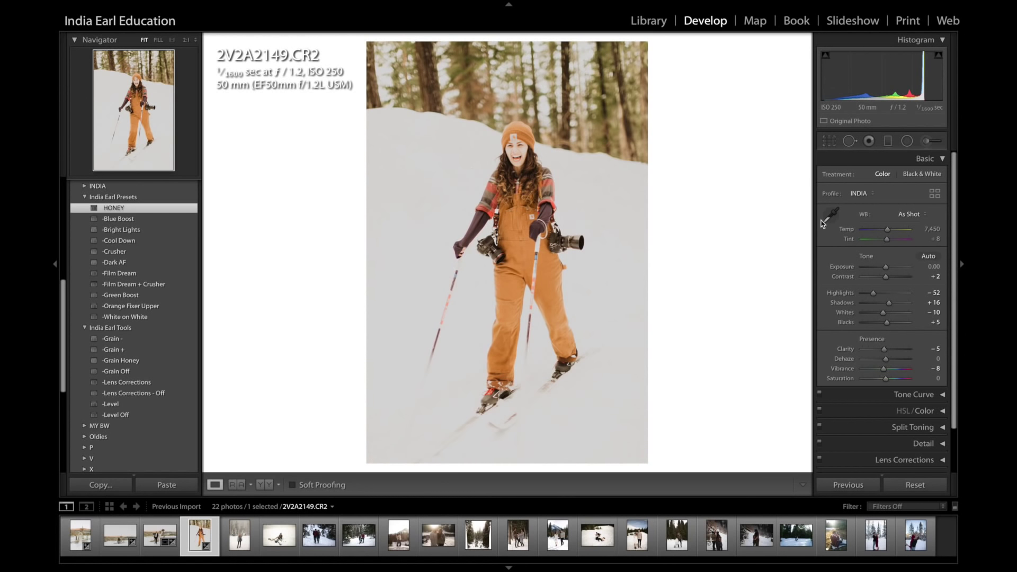
Set the skier photo's temperature to 6,078, exposure to −0.44, whites to −81 and contrast to +1, and apply the -White on White preset
drag(897, 65, 880, 65)
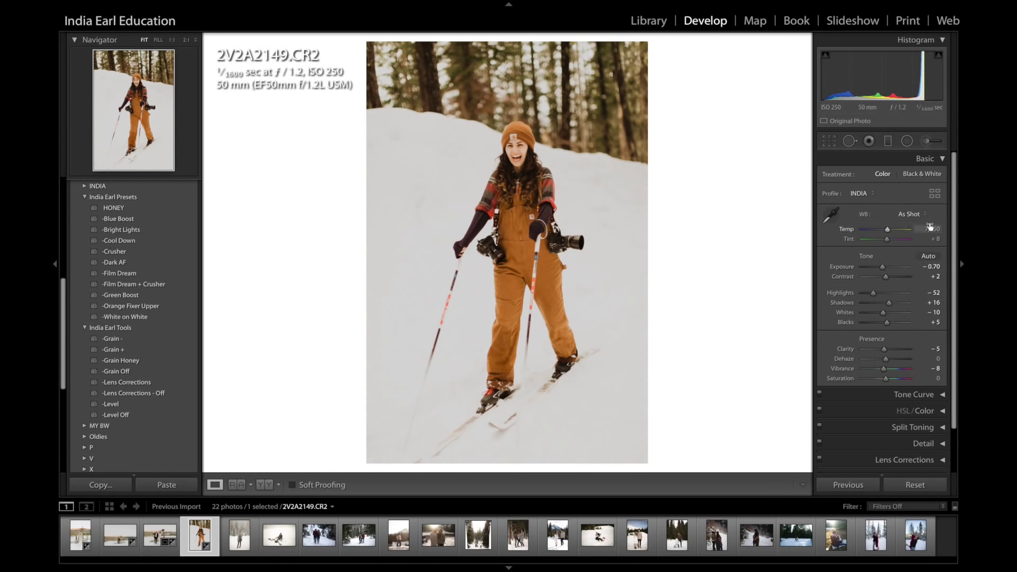
drag(884, 229, 882, 229)
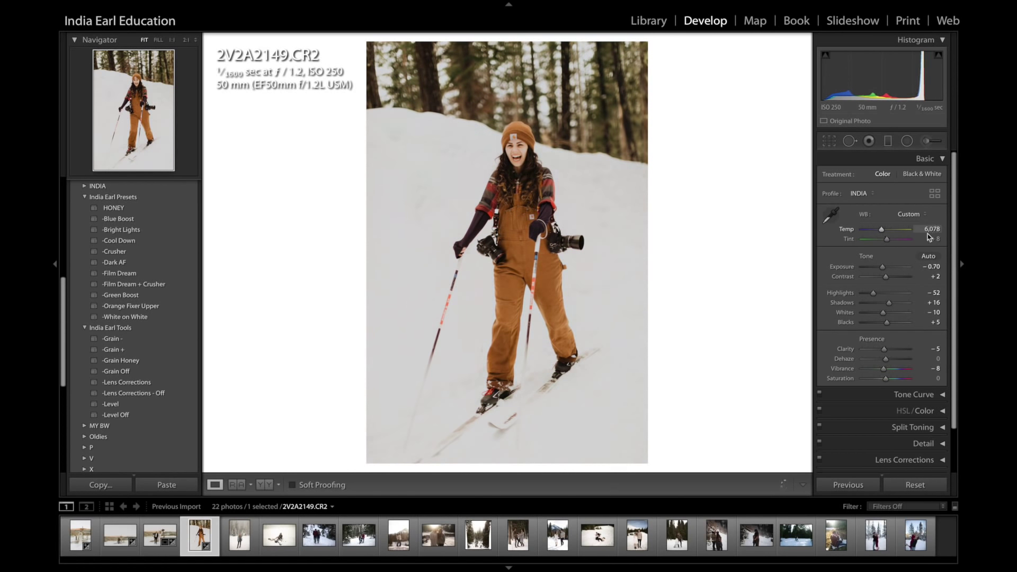
drag(932, 277, 936, 266)
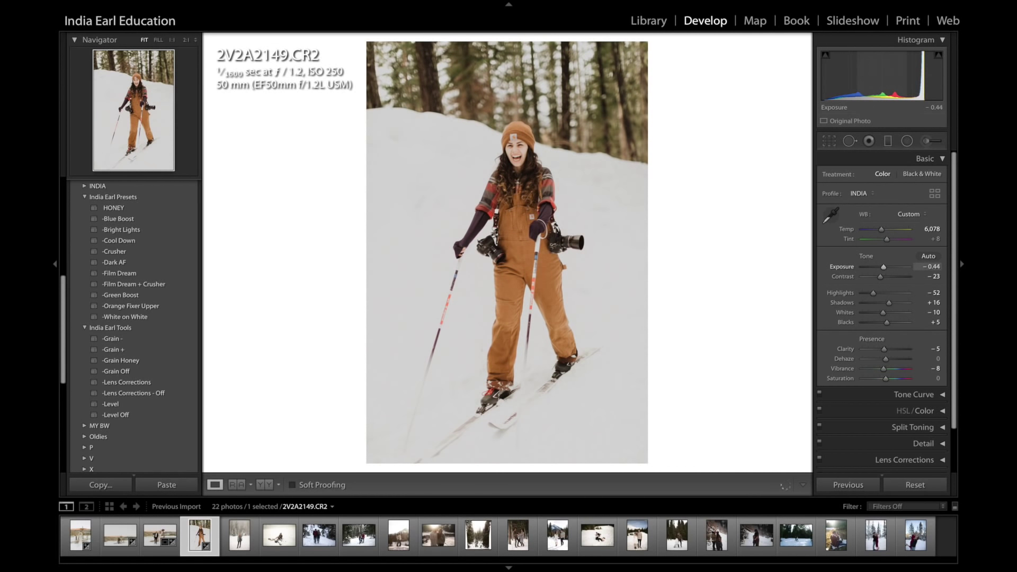
drag(933, 311, 924, 312)
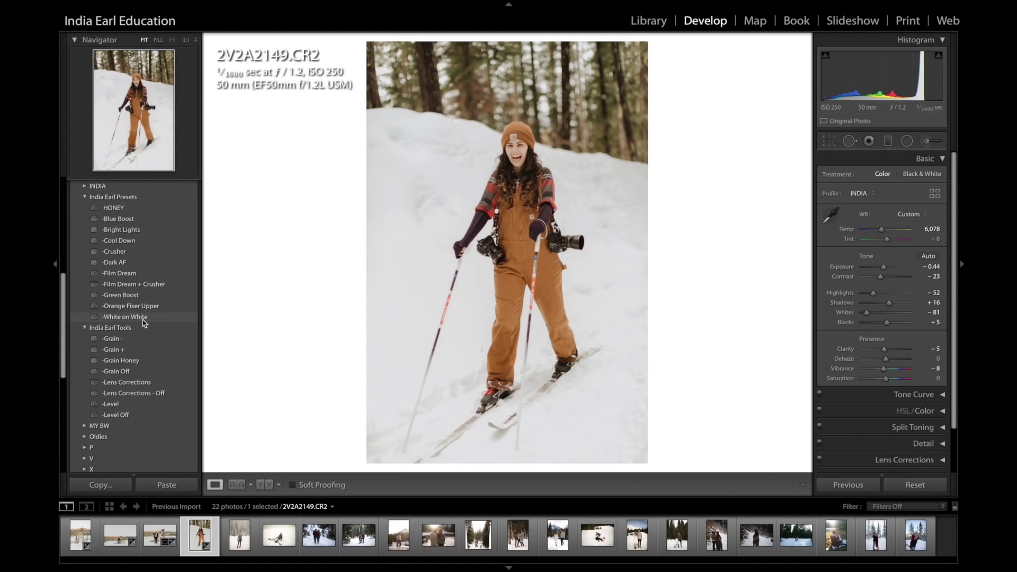
click(144, 318)
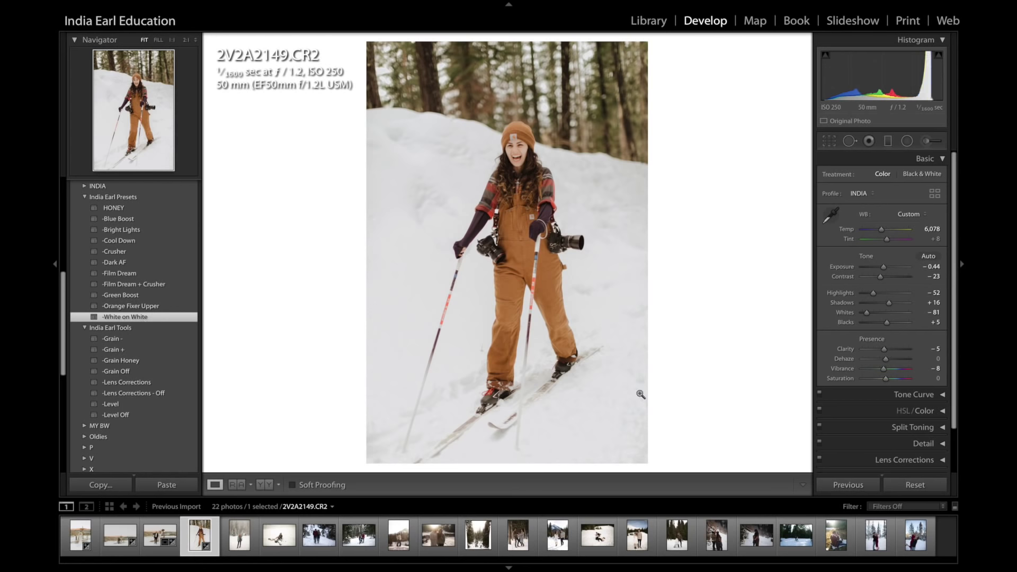
drag(880, 277, 883, 277)
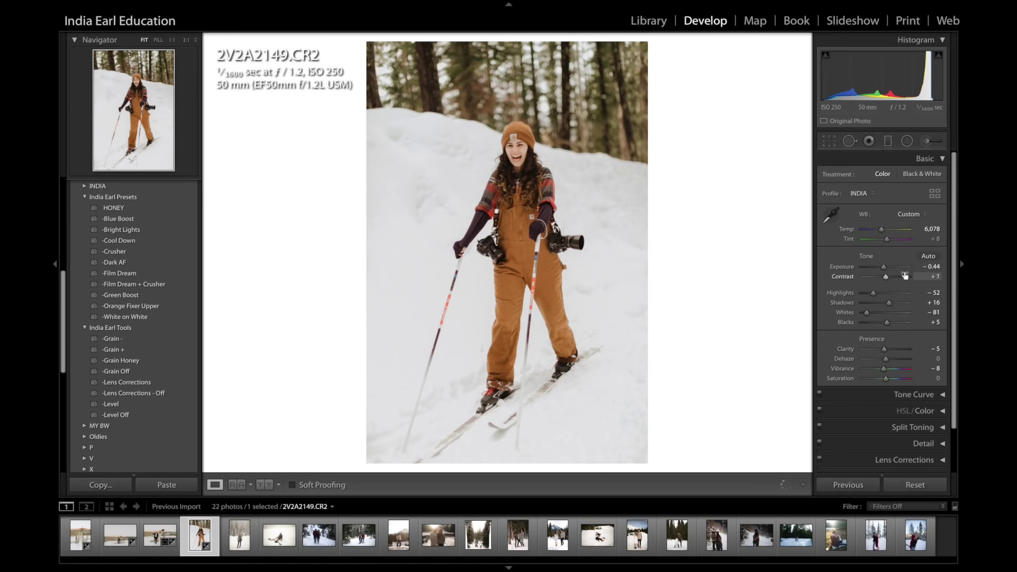
Compare the edited skier photo with its original version
key(backslash)
key(backslash)
key(backslash)
key(backslash)
key(backslash)
key(backslash)
key(backslash)
key(backslash)
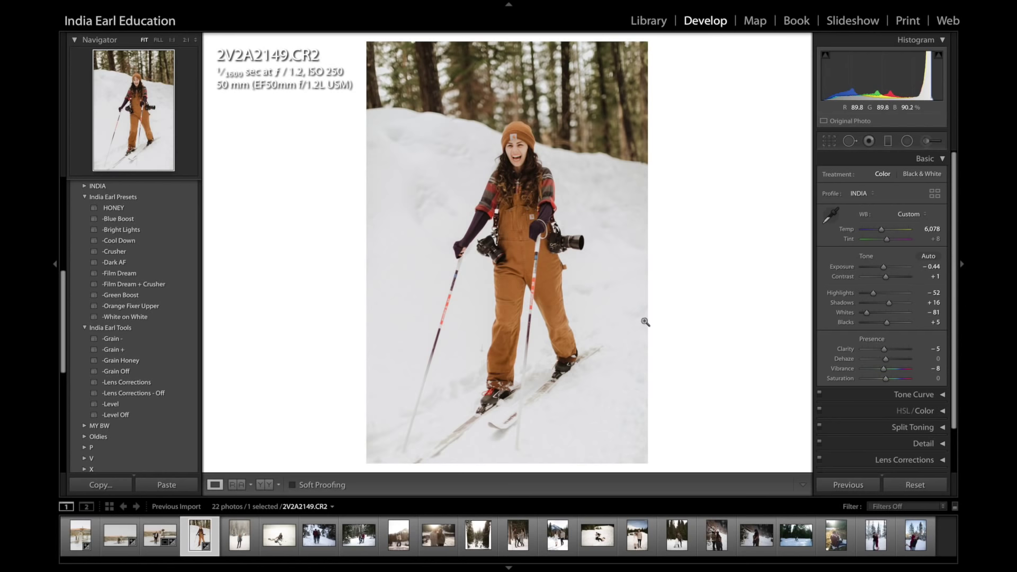
Tint the highlights of the skier photo with split toning at hue 45 and saturation 4
click(617, 326)
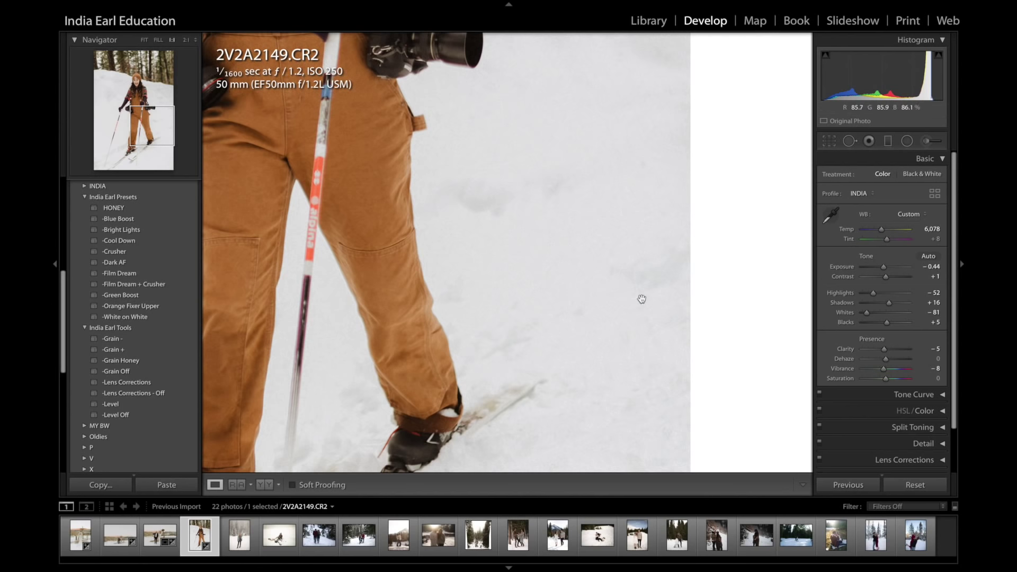
click(866, 427)
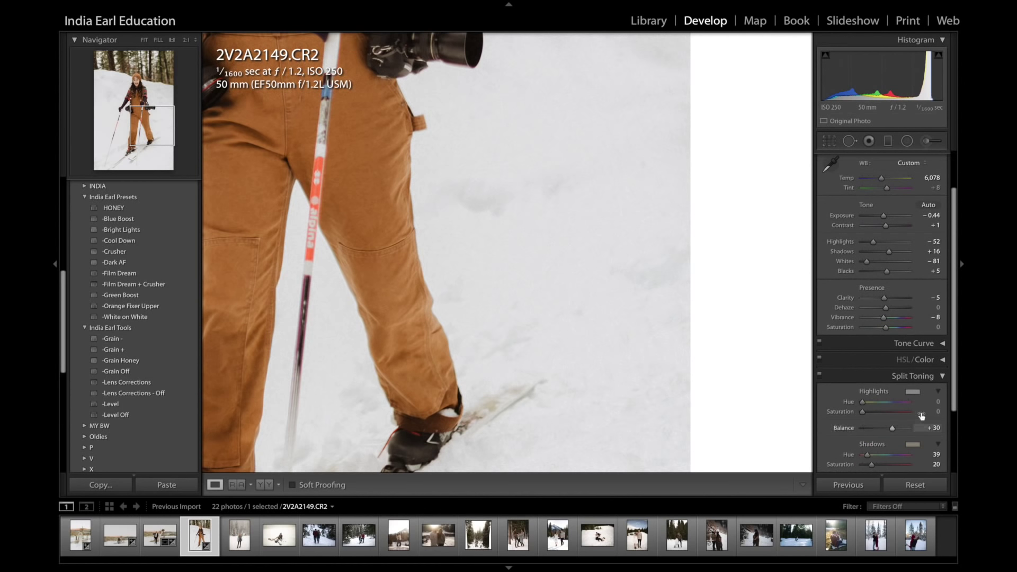
click(914, 393)
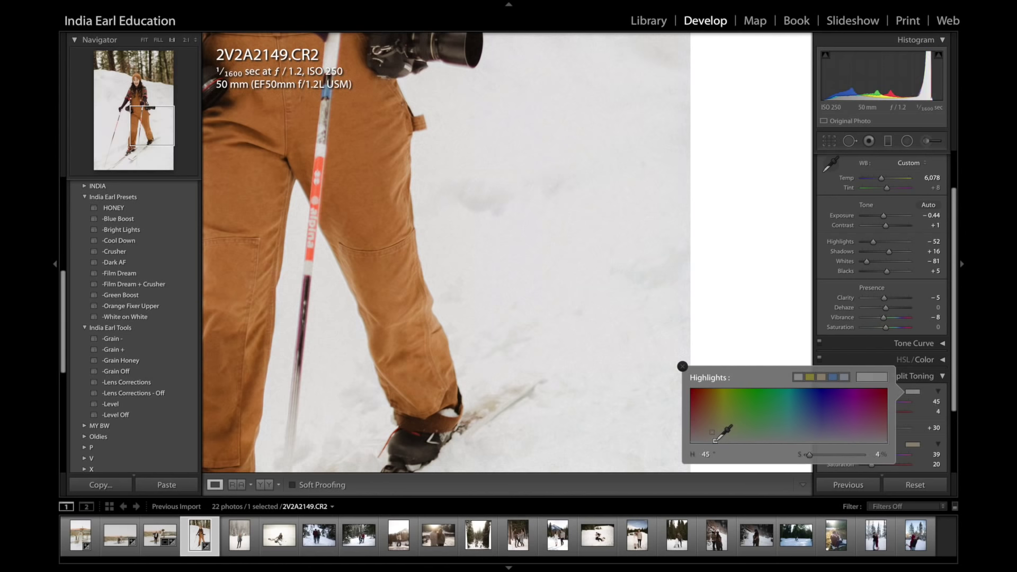
click(664, 249)
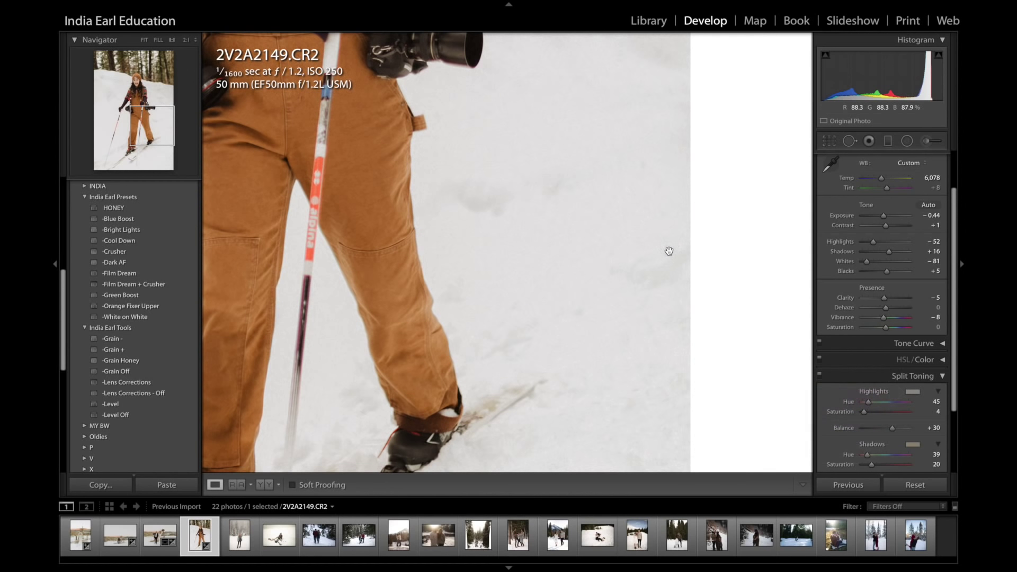
click(903, 376)
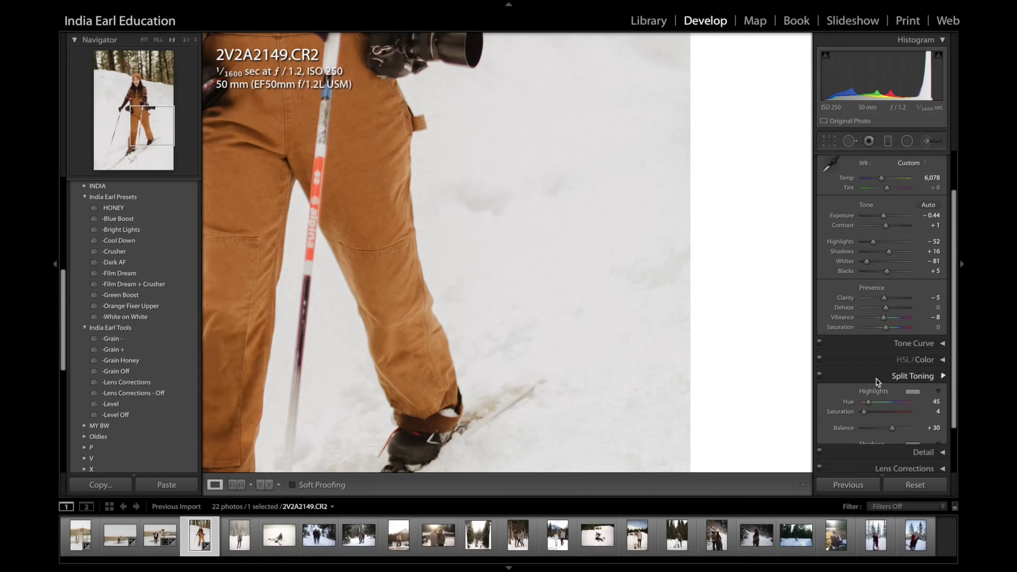
click(681, 344)
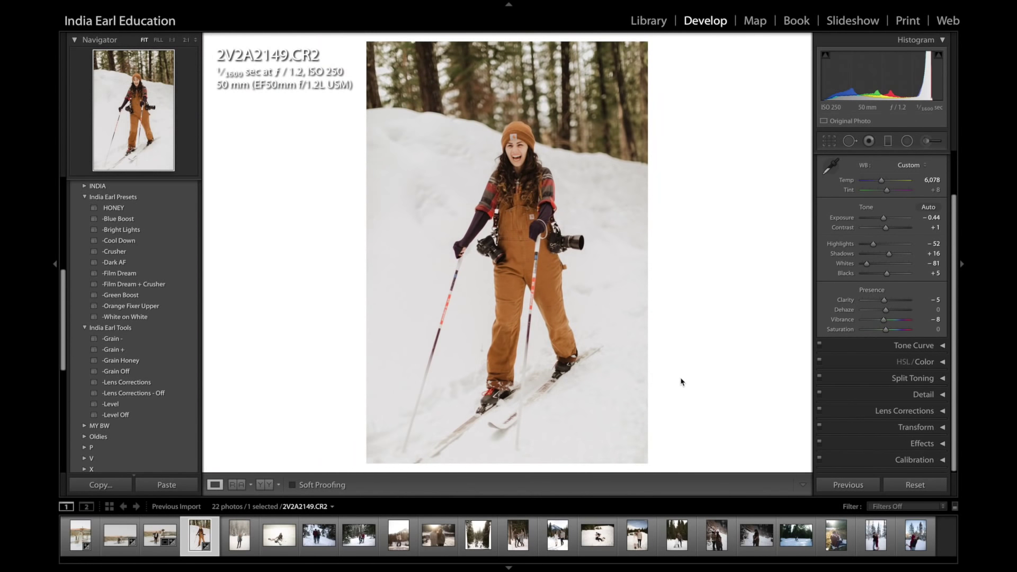
Compare the split-toned skier photo with its original version several times
key(backslash)
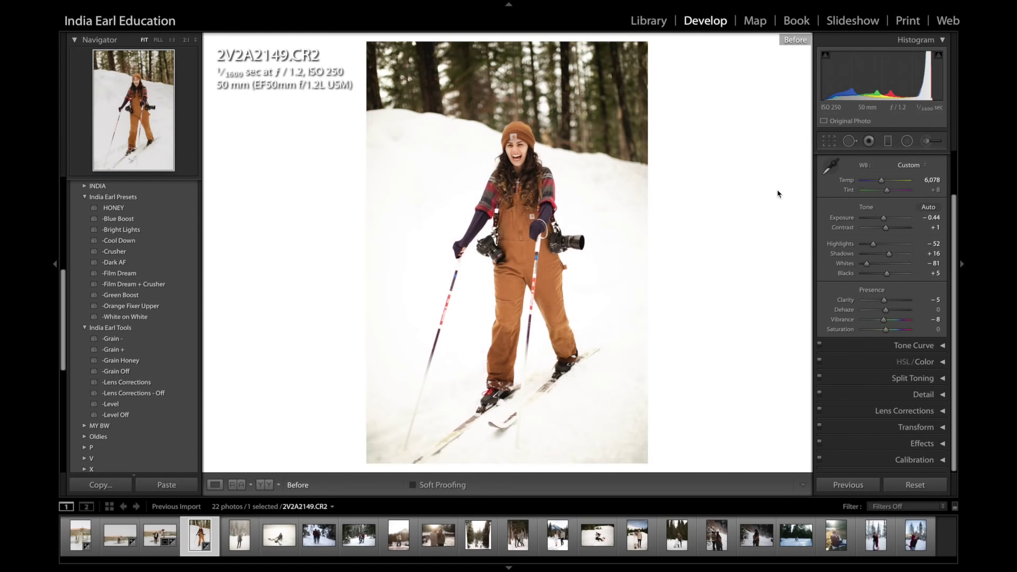
key(backslash)
key(backslash)
key(backslash)
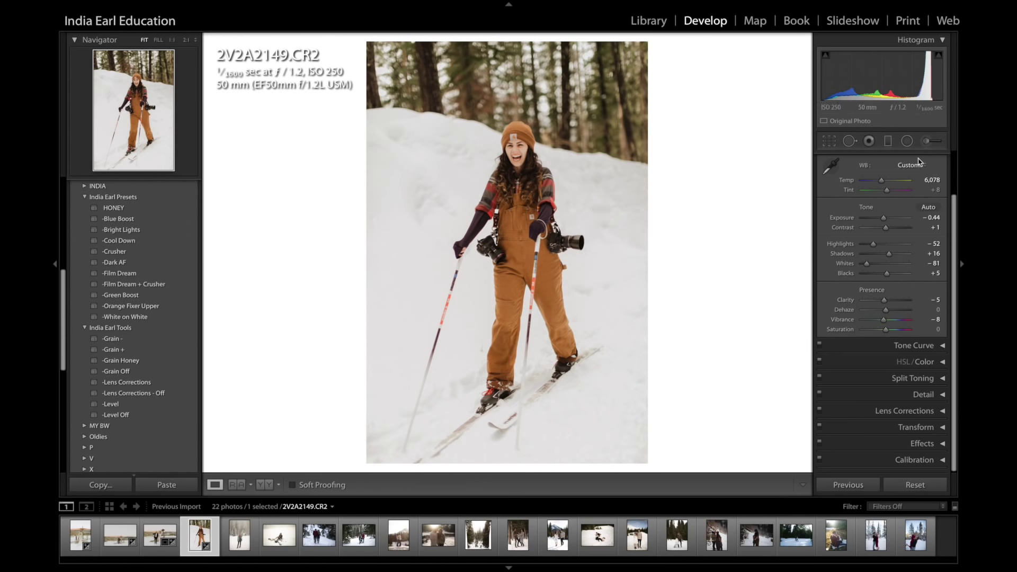
drag(924, 80, 932, 79)
key(backslash)
key(backslash)
key(backslash)
key(backslash)
Apply the HONEY preset to photo 2V2A5364.CR2 and set its temperature to 6,301, tint to −3 and contrast to +15
key(Right)
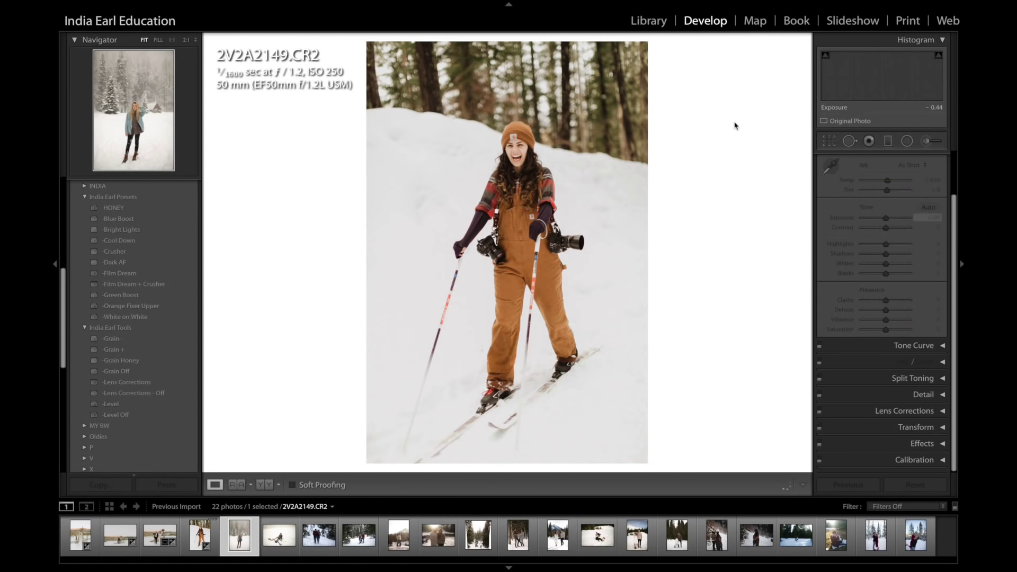
click(144, 210)
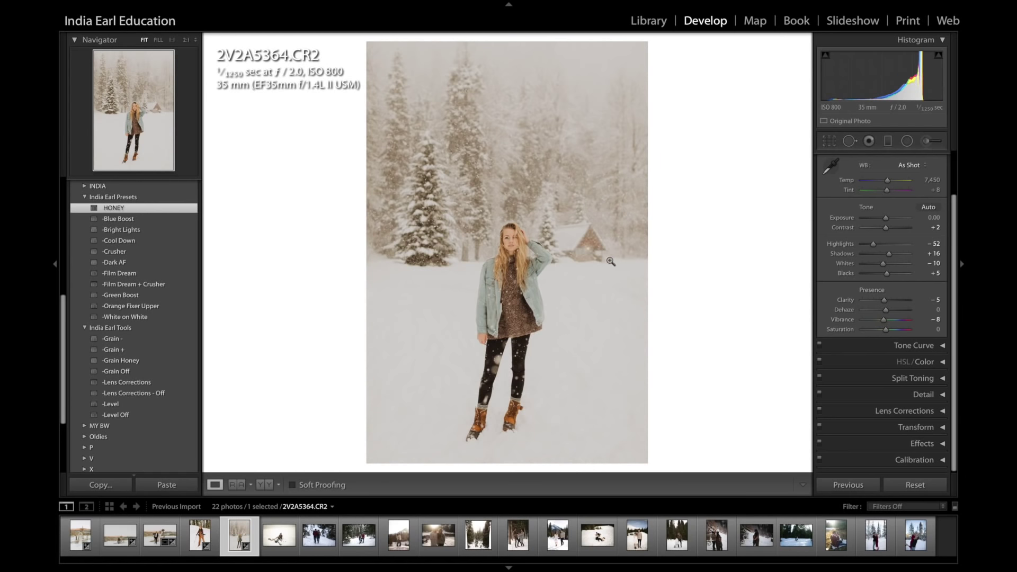
drag(887, 180, 881, 180)
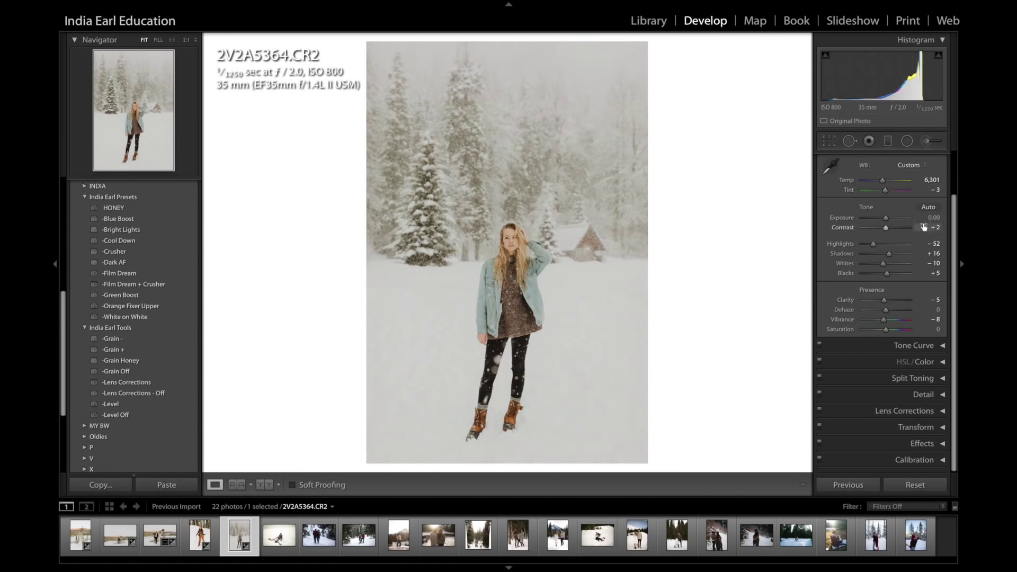
drag(925, 226, 936, 227)
Compare the edited photo of the woman in the denim jacket with its original
key(backslash)
key(backslash)
key(backslash)
key(backslash)
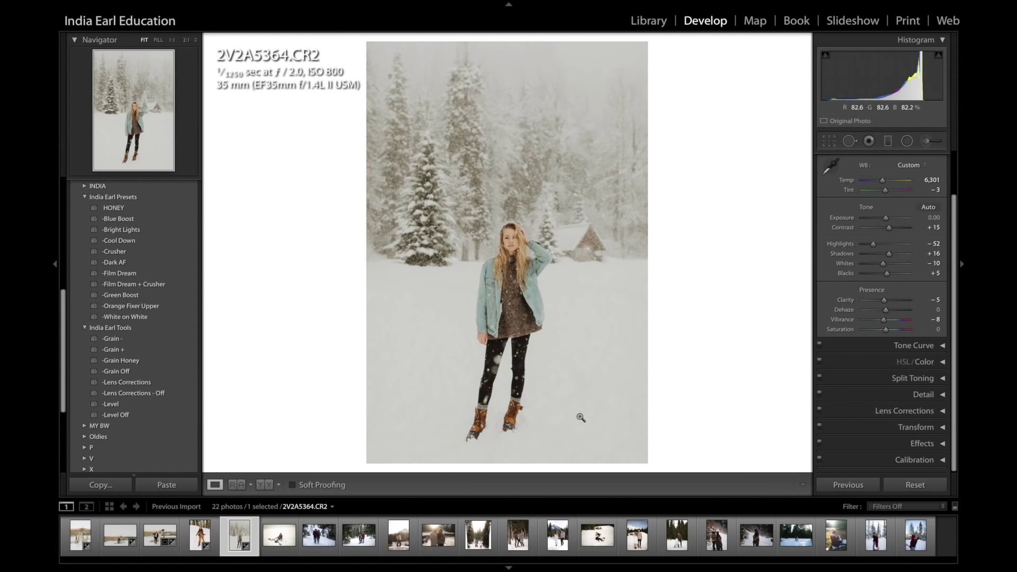
key(backslash)
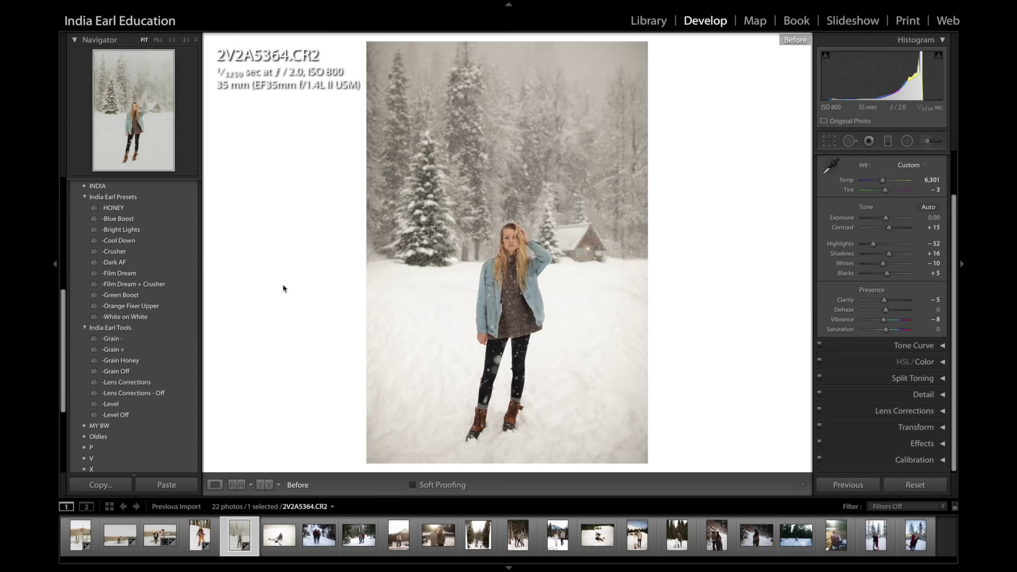
key(backslash)
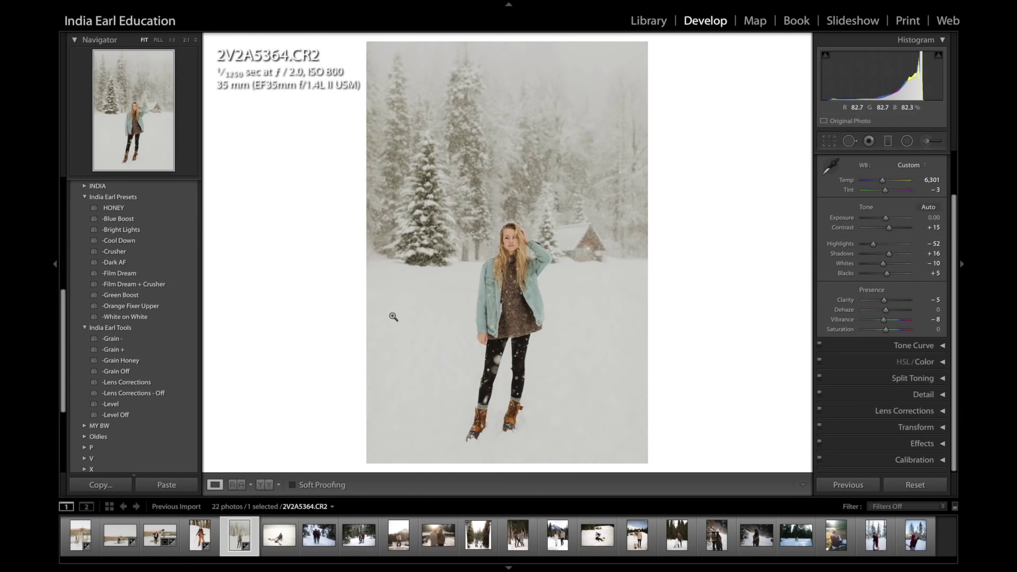
Examine the snow beside the woman's legs close up in the original and edited versions
drag(434, 449, 537, 335)
click(438, 359)
drag(438, 358, 538, 374)
key(backslash)
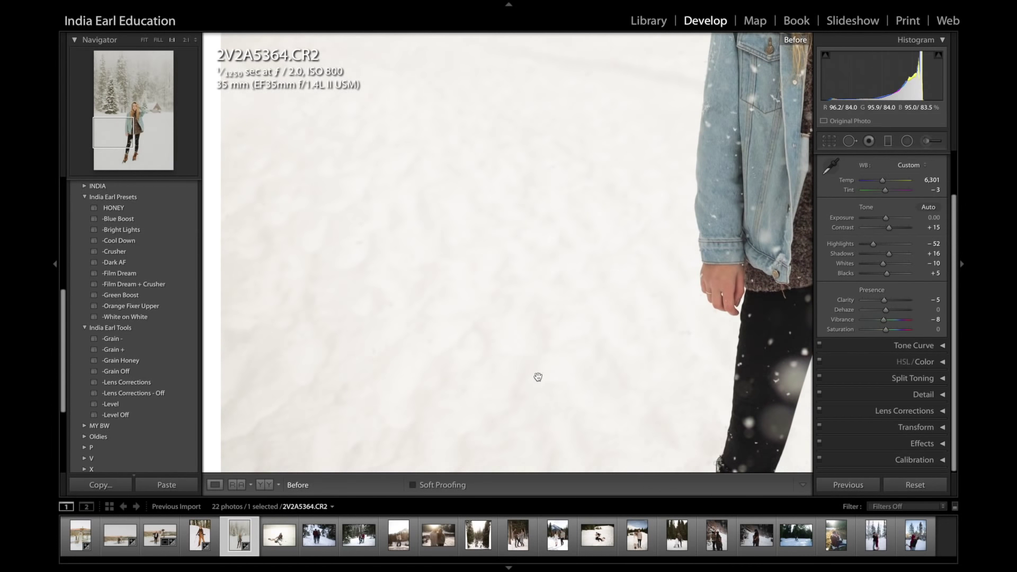
scroll(530, 381, down, 5)
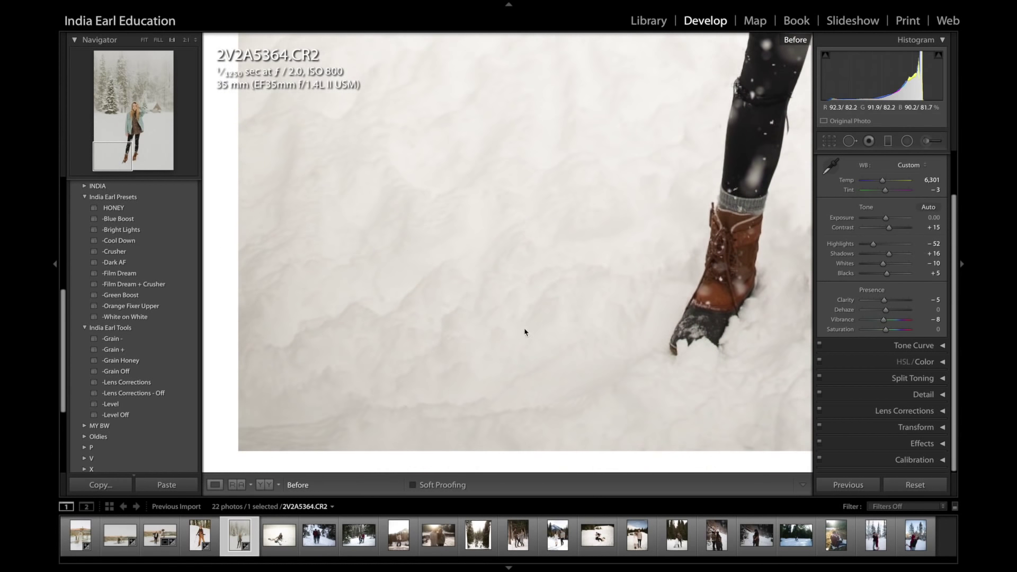
scroll(529, 320, up, 3)
key(backslash)
key(backslash)
key(backslash)
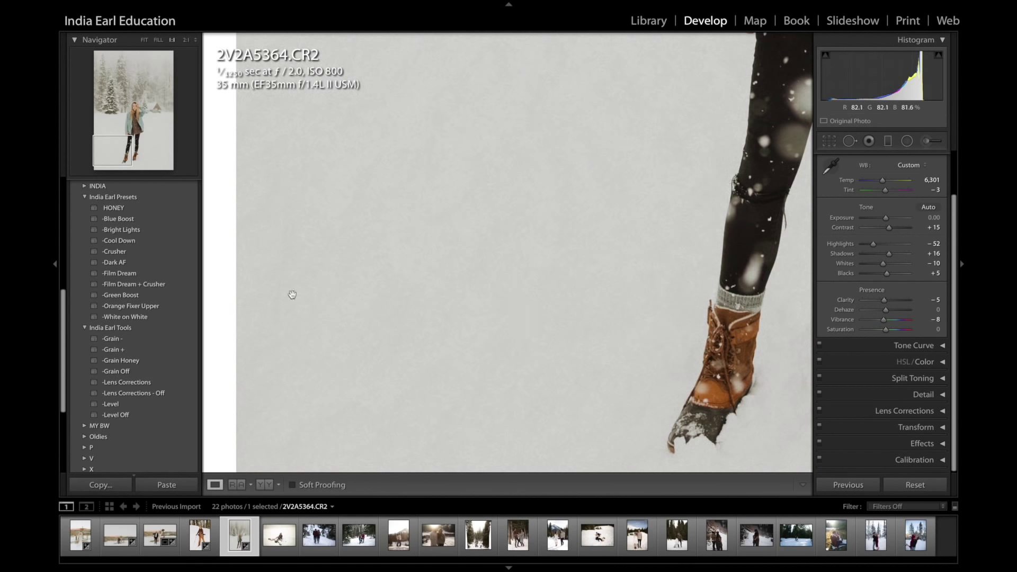
Apply the -White on White preset to the denim jacket photo and compare the snow detail with the original
click(166, 318)
drag(474, 233, 481, 423)
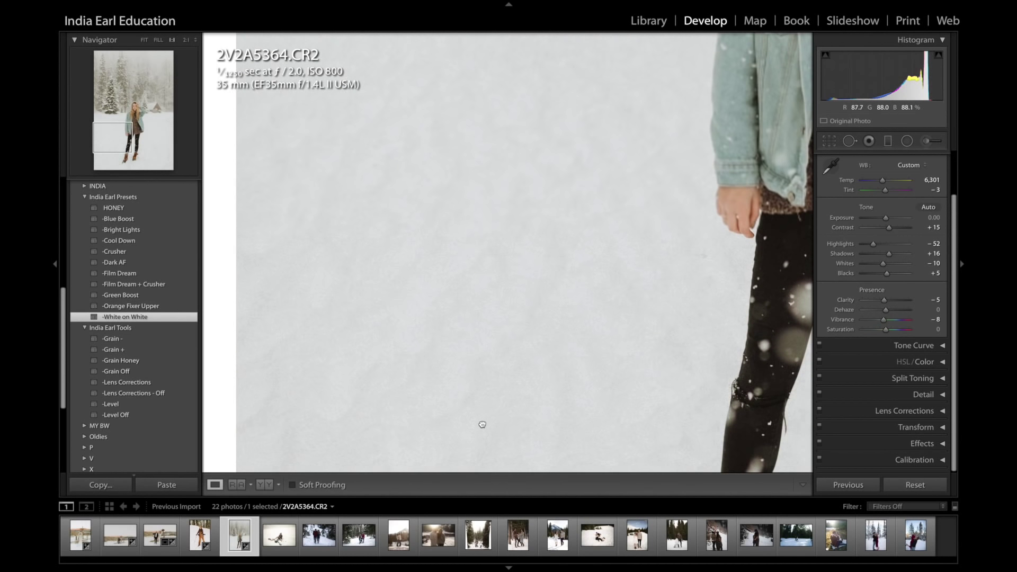
key(backslash)
key(backslash)
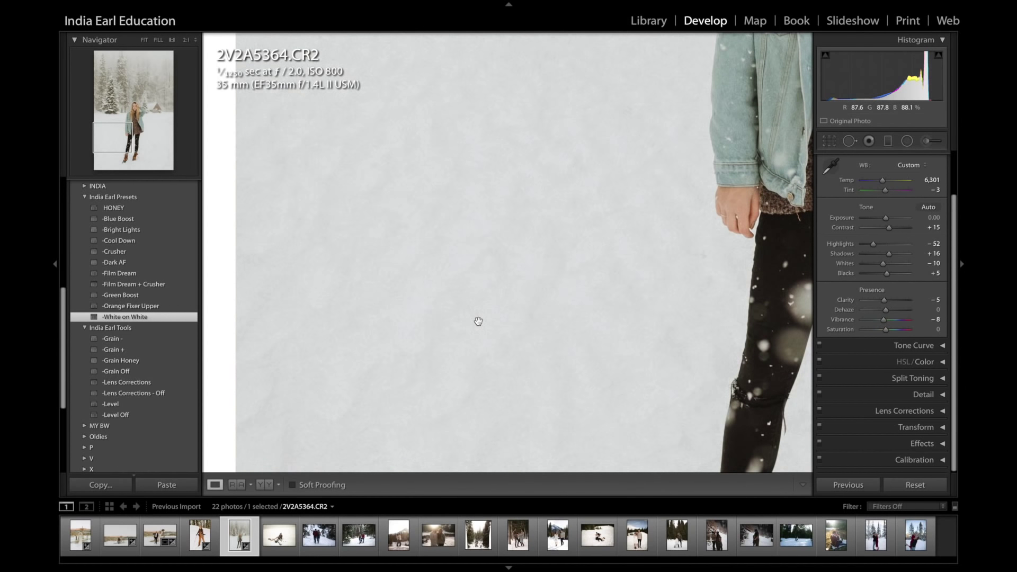
Set the denim jacket photo's temperature to 6,663 and compare the whole image with the original
click(478, 321)
drag(939, 184, 939, 180)
key(backslash)
key(backslash)
key(backslash)
key(backslash)
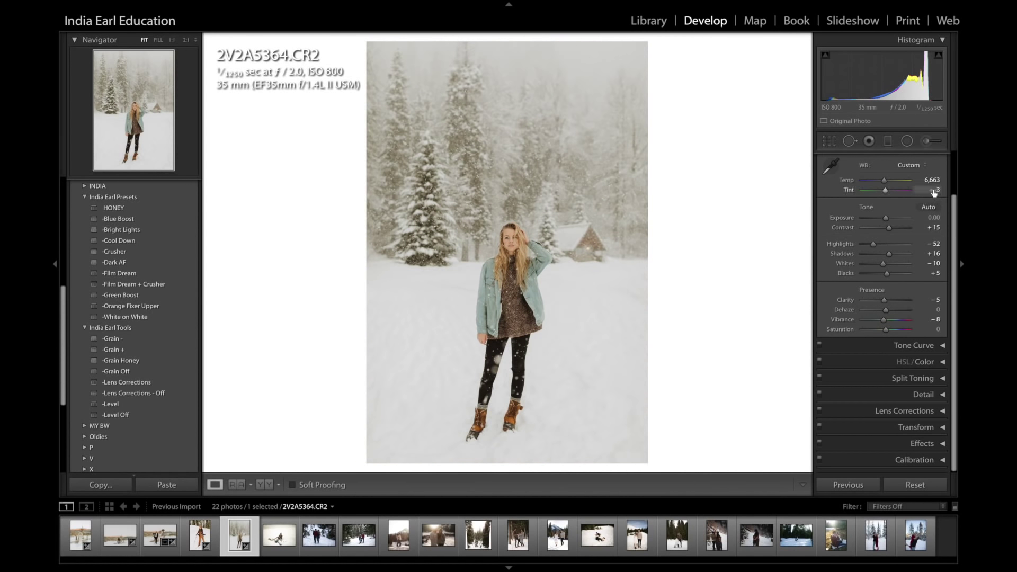
key(backslash)
key(backslash)
Apply the HONEY and -White on White presets to the next photo, the couple lying and sitting in the snow
key(Right)
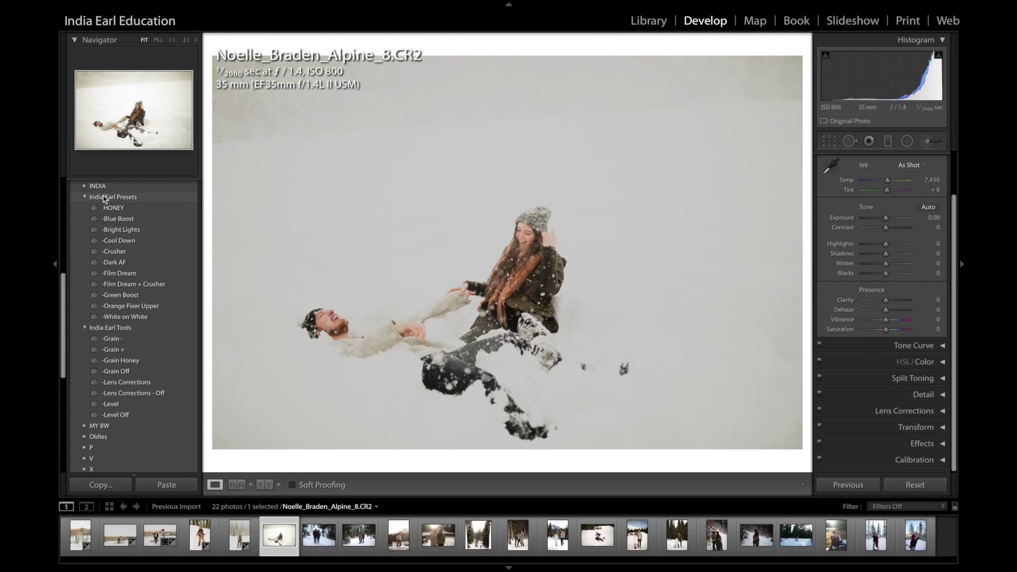
click(113, 208)
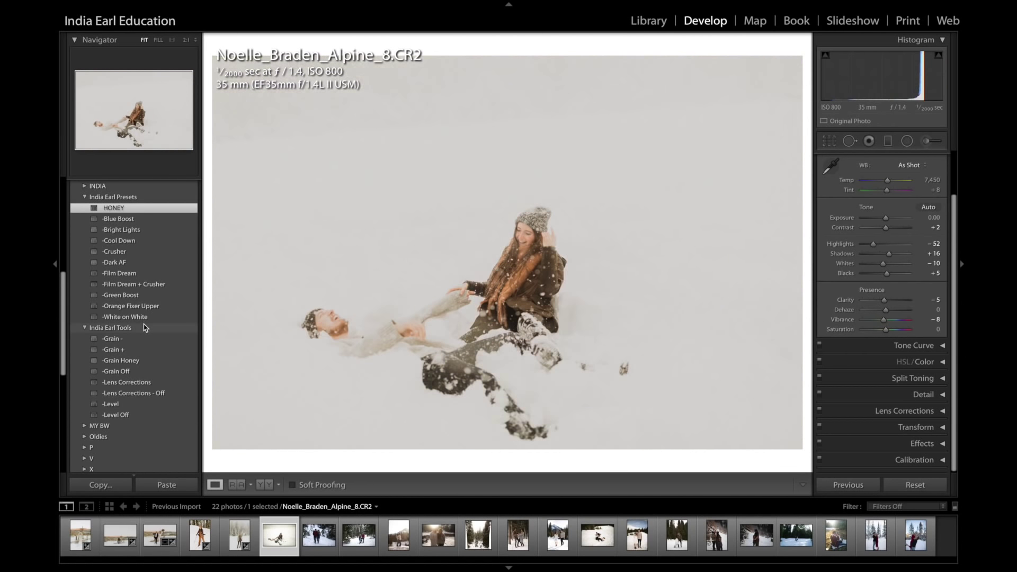
click(125, 316)
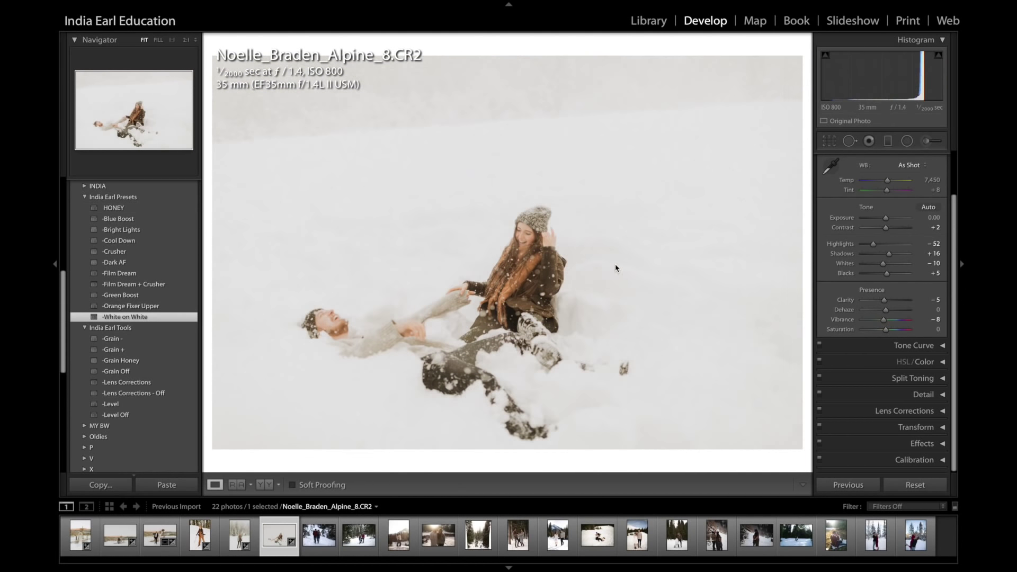
Set the snow couple photo's exposure to −0.44, contrast to +17, temperature to 7,001 and tint to +5
drag(885, 74, 868, 74)
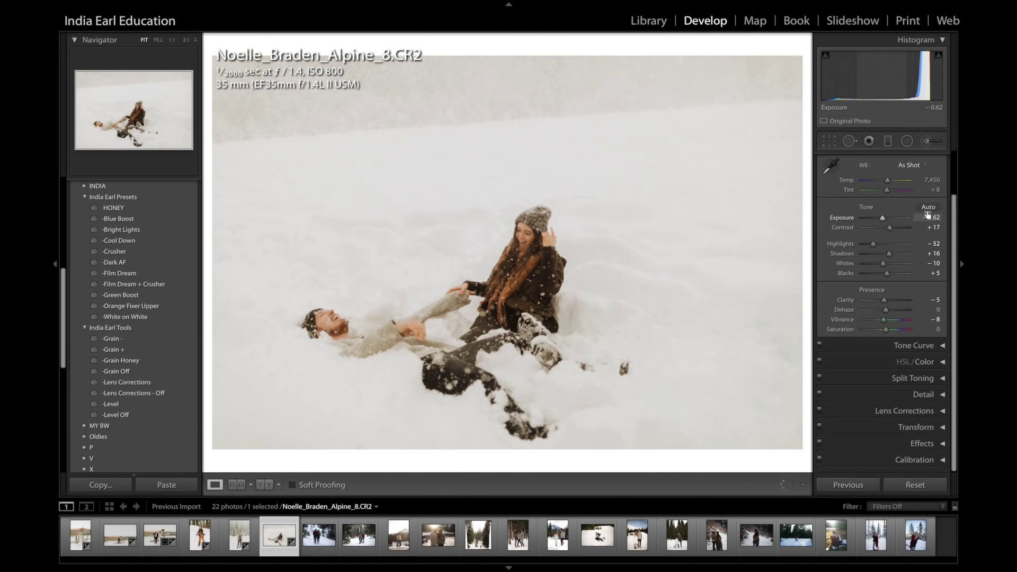
drag(931, 188, 929, 188)
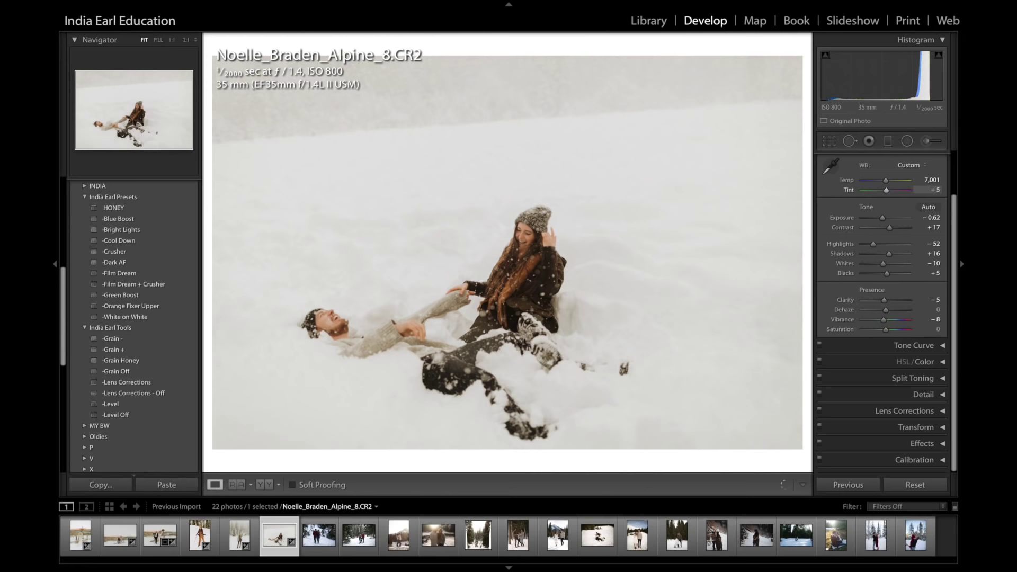
drag(881, 74, 882, 74)
Straighten the snow couple photo by rotating the crop to an angle of 2.82
key(r)
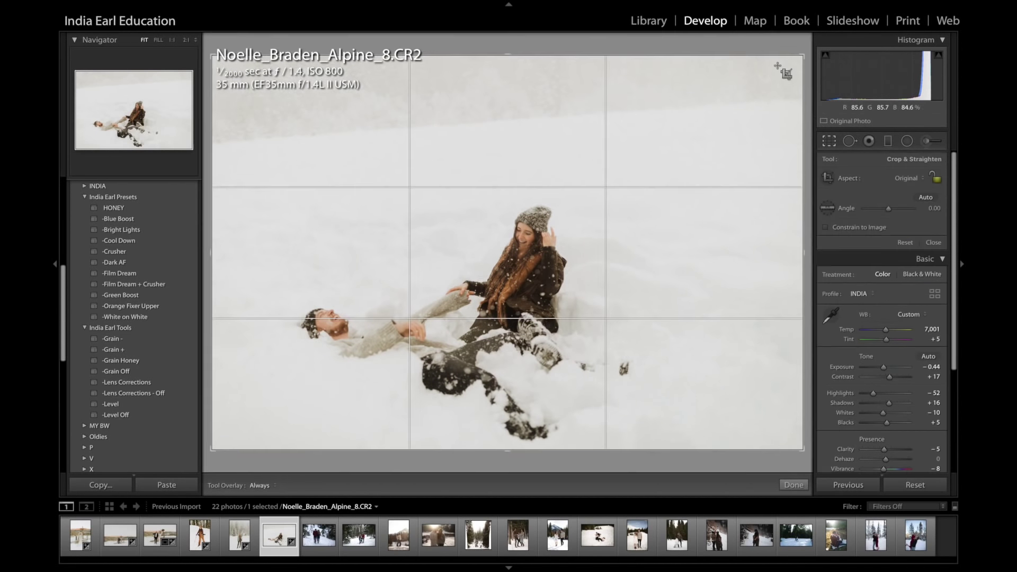
drag(781, 71, 731, 153)
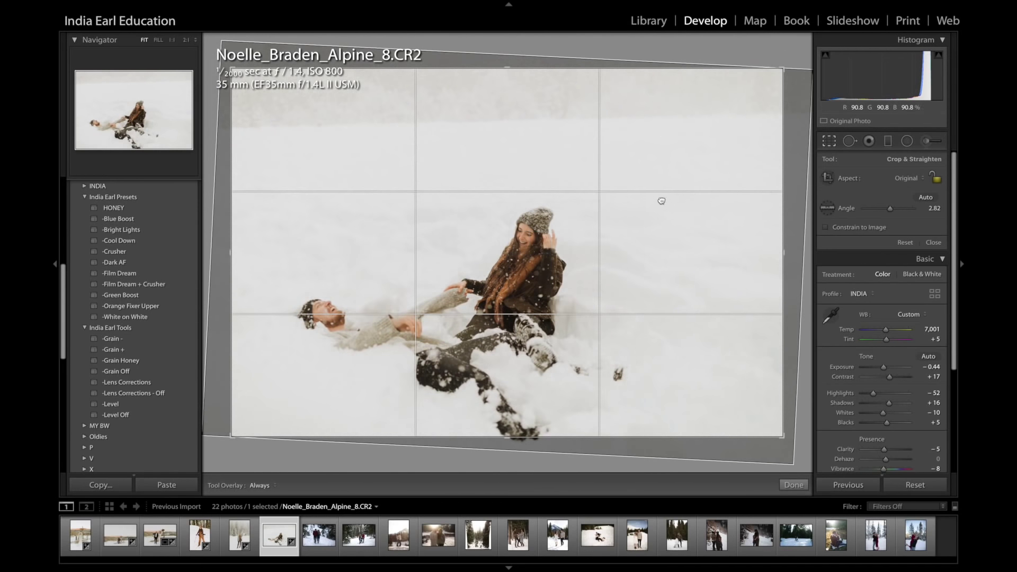
key(r)
Set the snow couple photo's exposure to −0.14 and contrast to +30, and compare it with the original
drag(875, 70, 880, 71)
drag(933, 281, 941, 281)
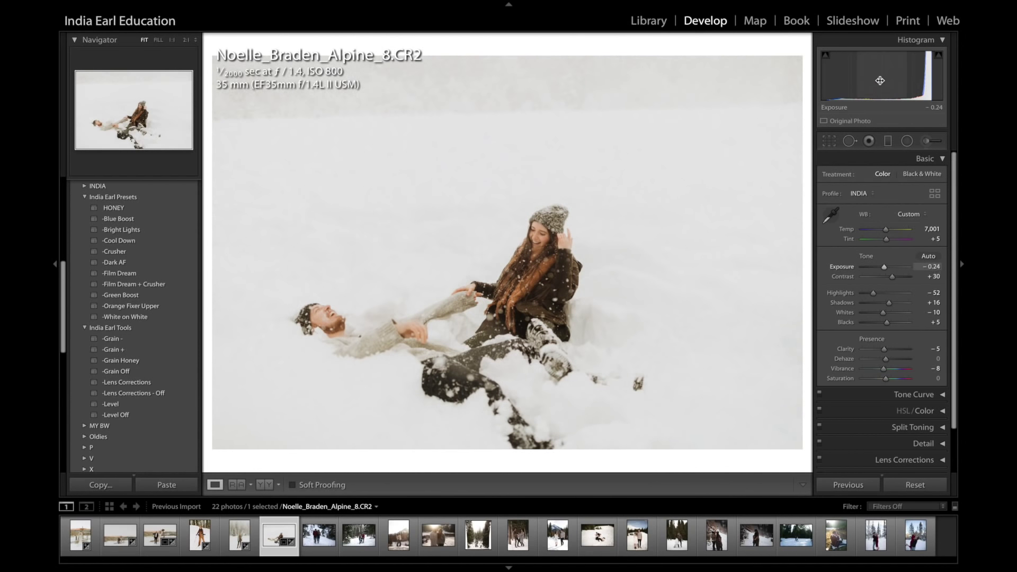
key(backslash)
key(backslash)
key(backslash)
key(backslash)
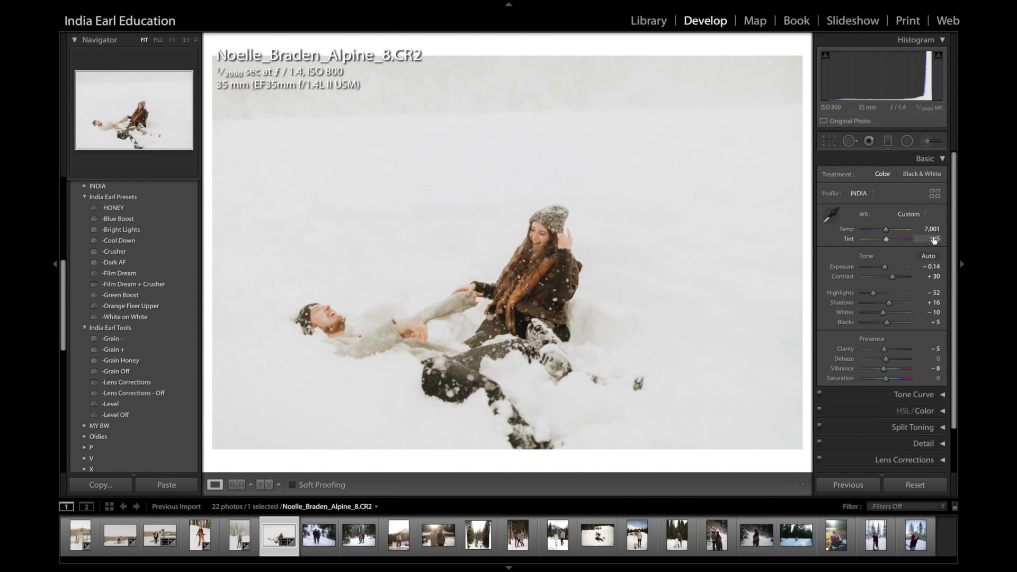
Set the snow couple photo's tint to −2, contrast to +51 and whites to +6, comparing the edit with the original
drag(925, 278, 929, 279)
key(backslash)
key(backslash)
key(backslash)
key(backslash)
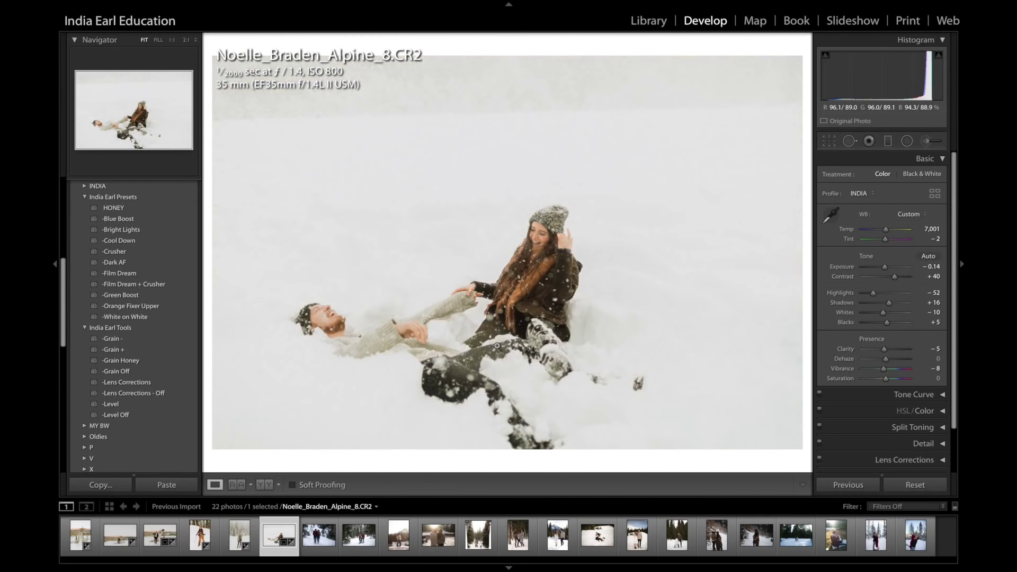
drag(937, 80, 944, 79)
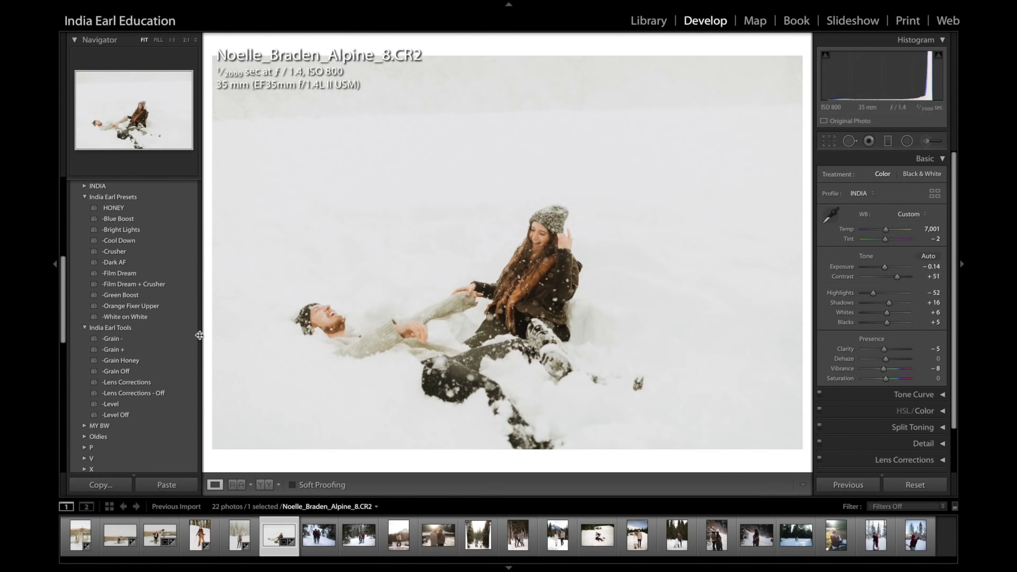
Reapply the -White on White preset and set the white point of the RGB tone curve to 97.3%
click(159, 317)
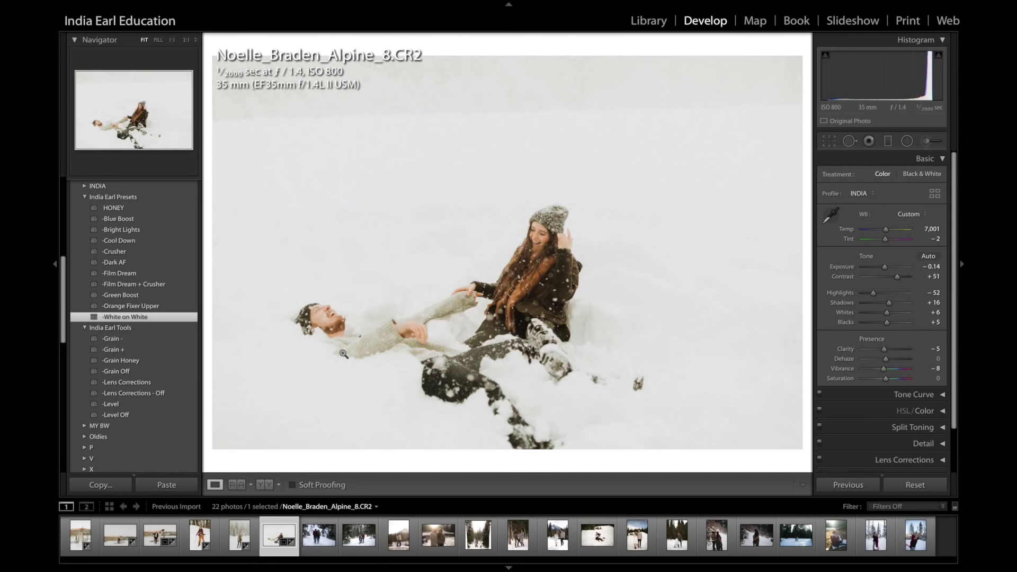
click(874, 395)
drag(939, 327, 948, 316)
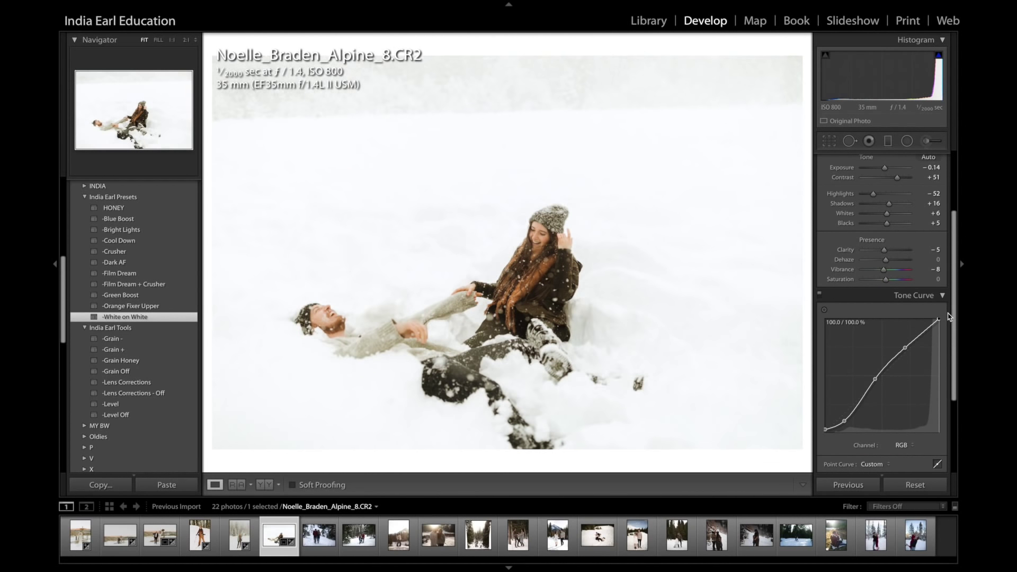
mouse_move(948, 317)
mouse_down()
mouse_move(953, 333)
mouse_move(957, 319)
mouse_up()
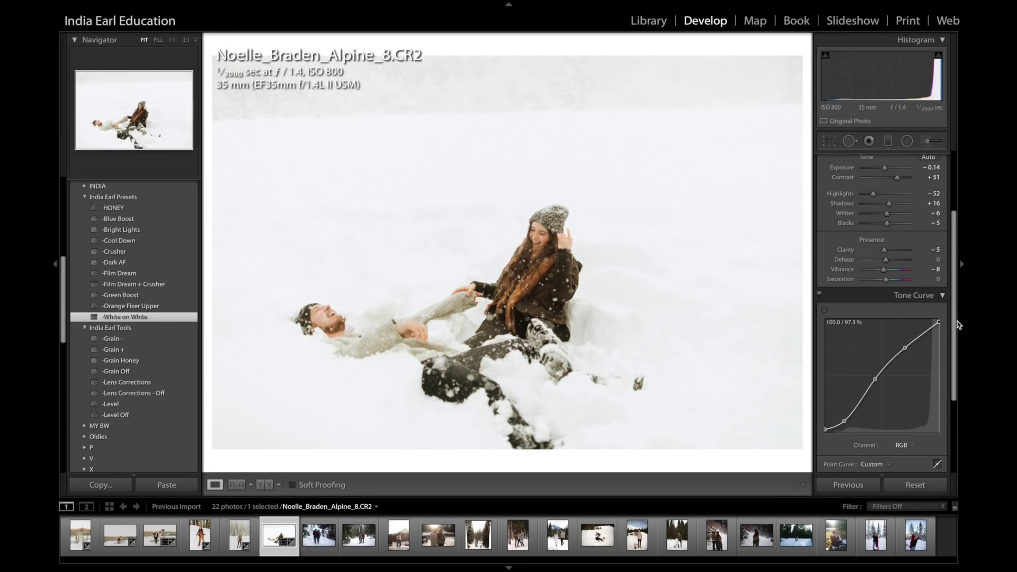
click(896, 295)
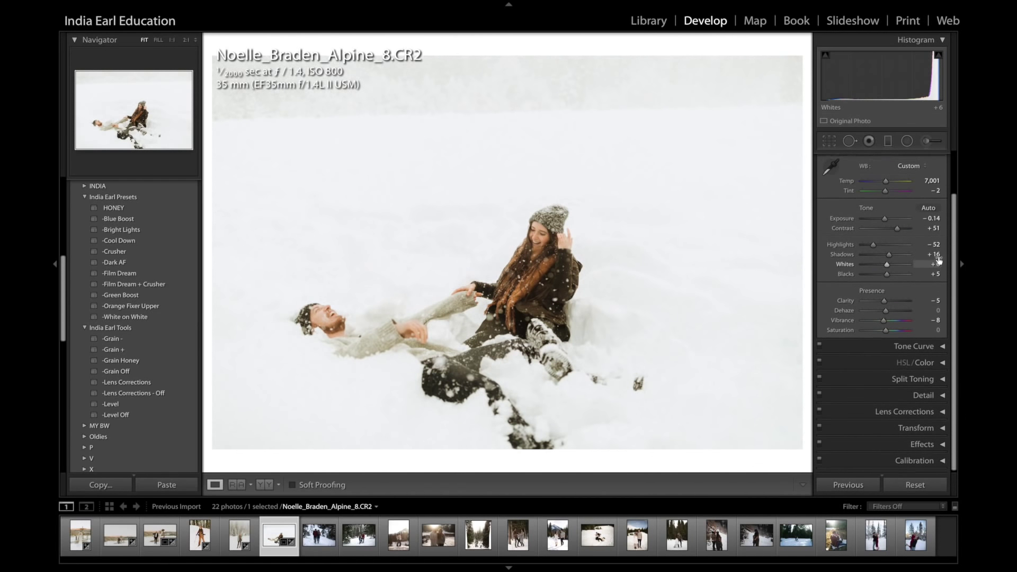
Set the snow couple photo's temperature to 7,273 and contrast to +57, and compare the edit with the original
scroll(929, 235, up, 6)
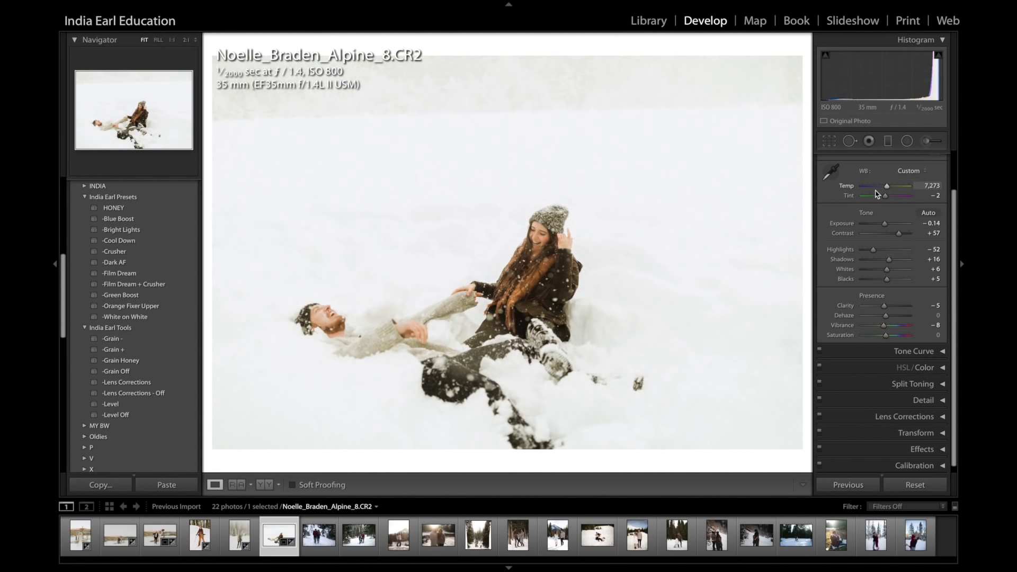
key(backslash)
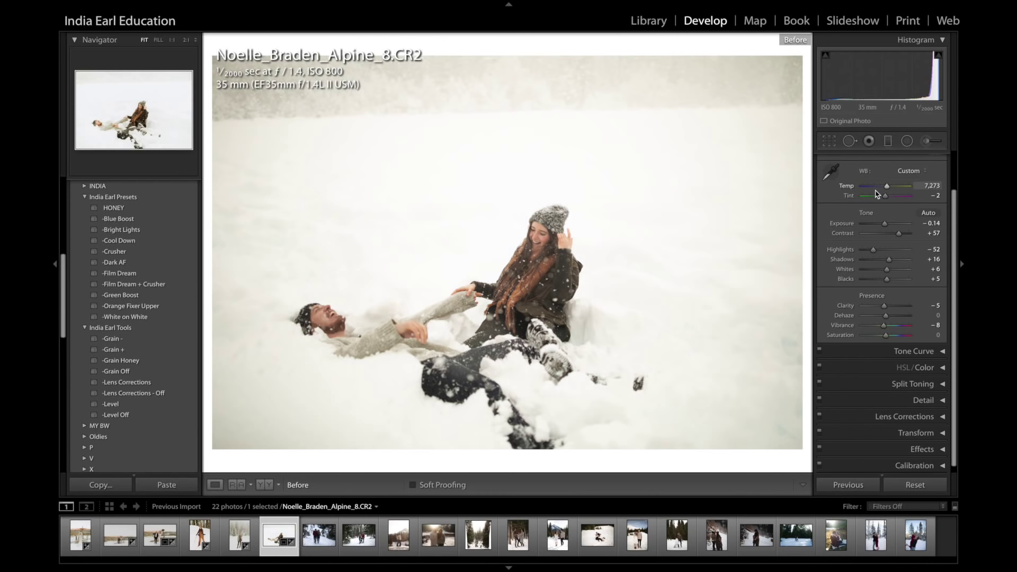
key(backslash)
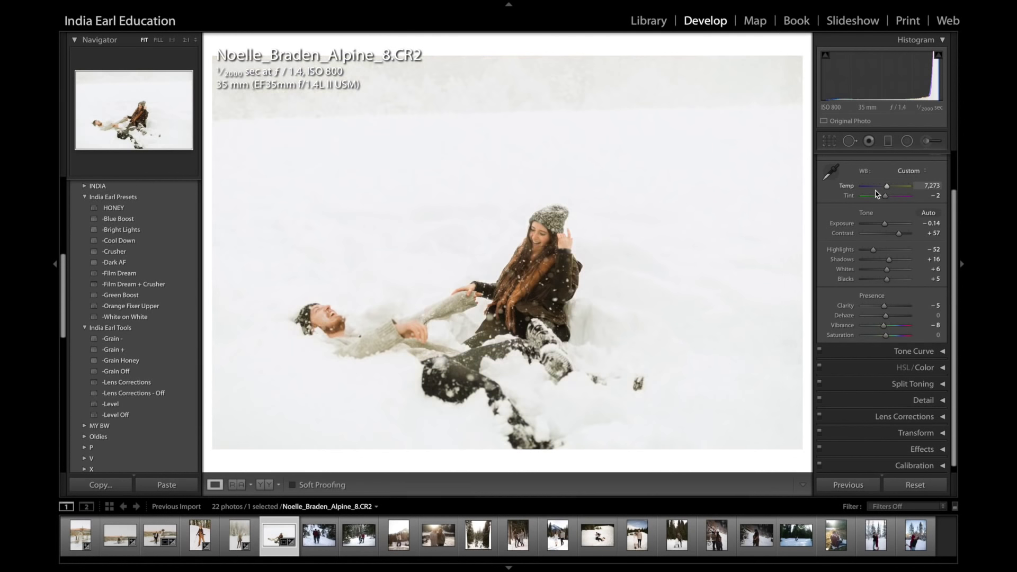
Apply the HONEY preset to the next photo, 9S7A0090.CR2, and set its exposure to +0.80
key(Right)
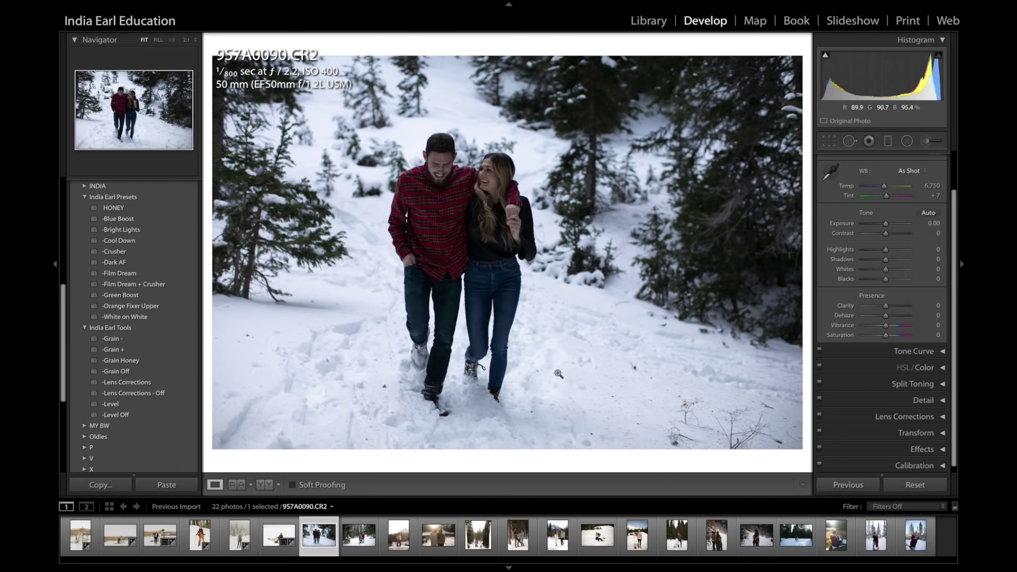
click(141, 209)
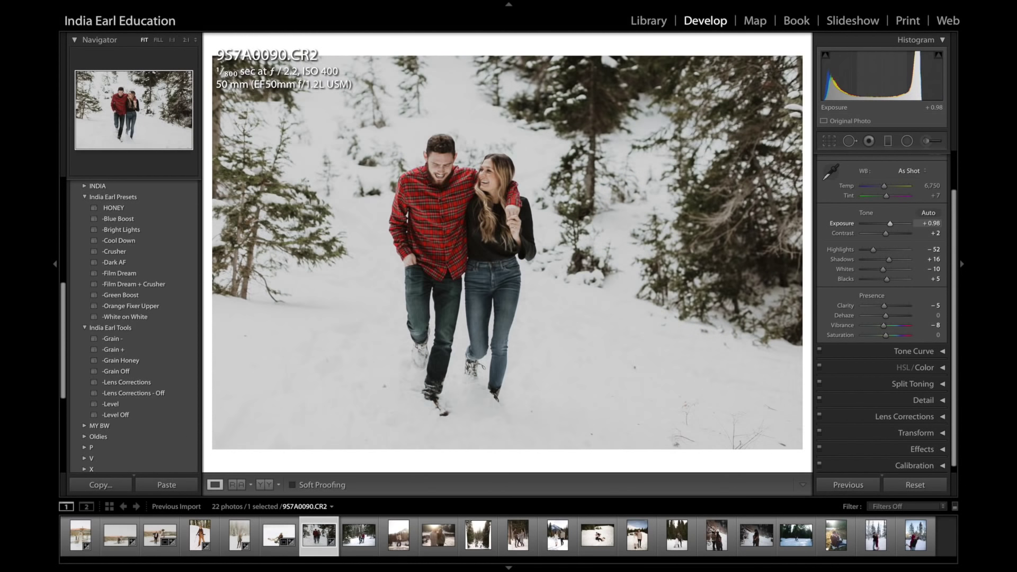
drag(932, 223, 922, 223)
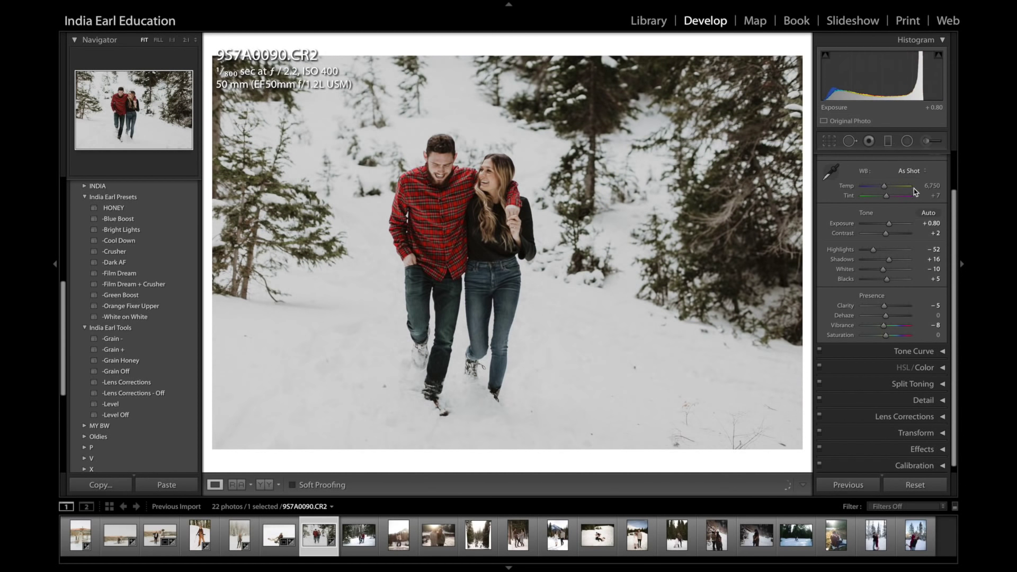
Set the walking couple photo's temperature to 7,918 and tint to −2, comparing the edit with the original
drag(927, 186, 928, 185)
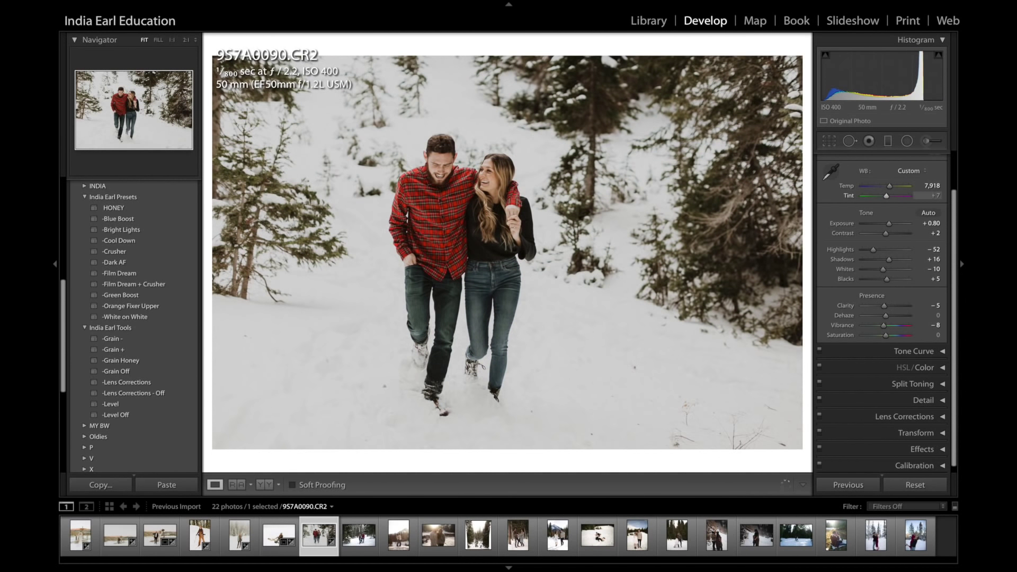
key(backslash)
key(backslash)
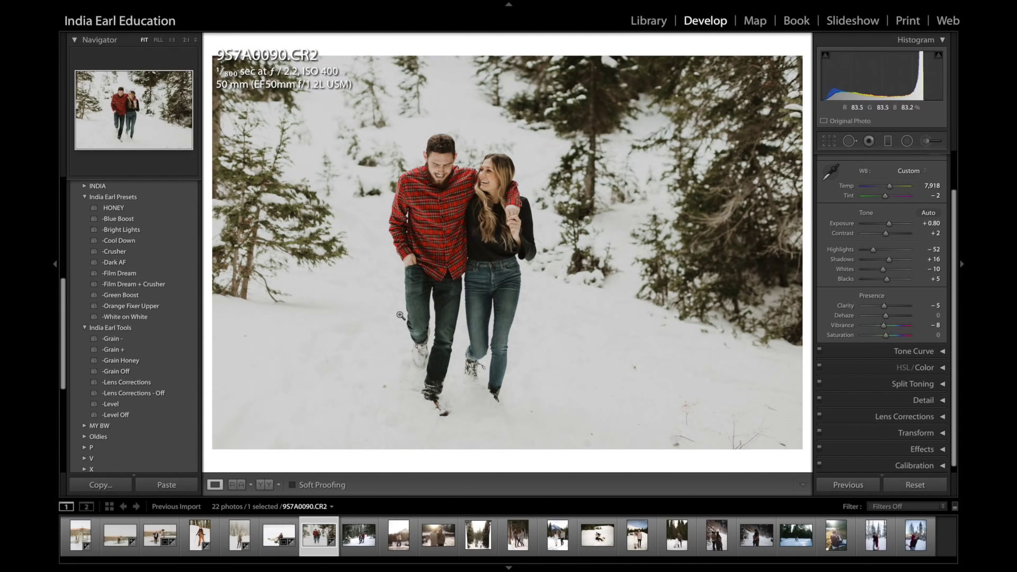
key(backslash)
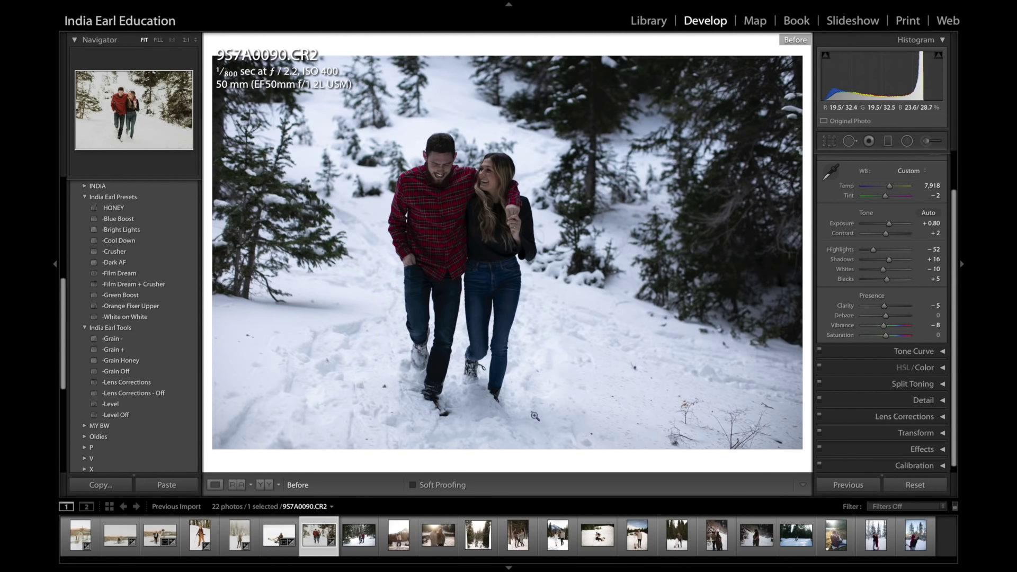
key(backslash)
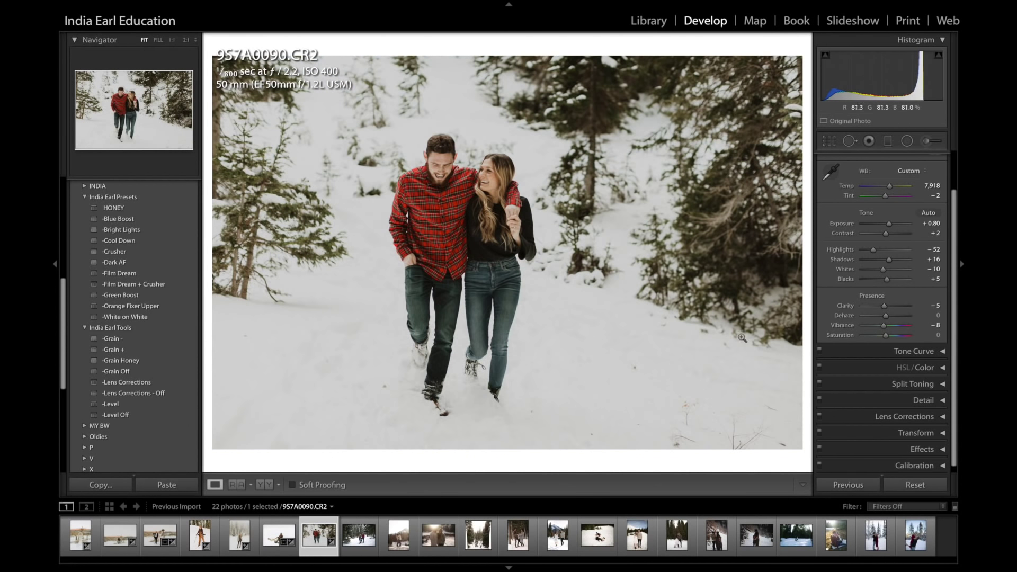
Remove the twigs from the snow in the photo's lower right corner with a Heal spot removal stroke
click(850, 140)
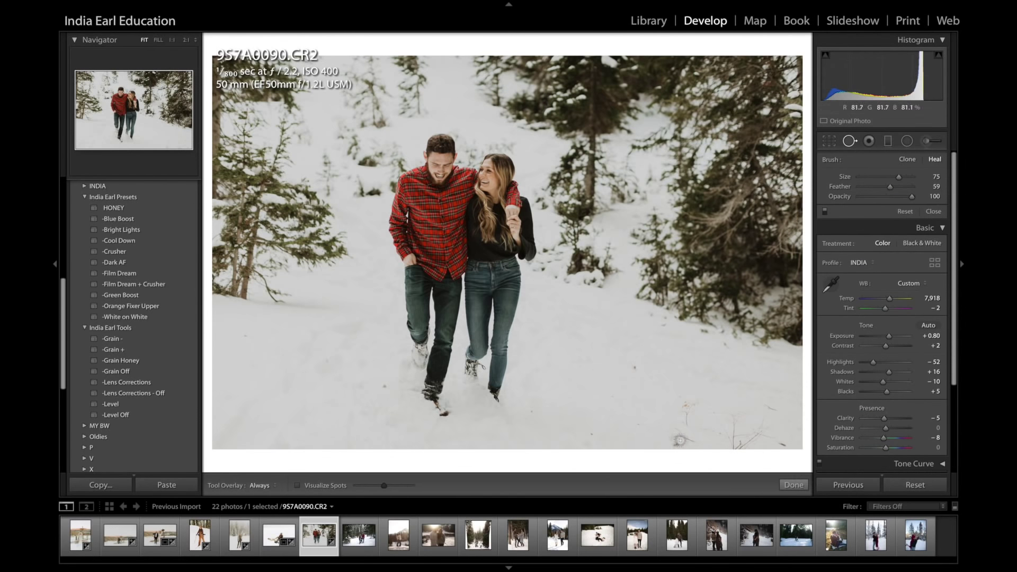
mouse_move(680, 440)
mouse_down()
mouse_move(688, 403)
mouse_move(738, 448)
mouse_move(731, 416)
mouse_move(783, 439)
mouse_up()
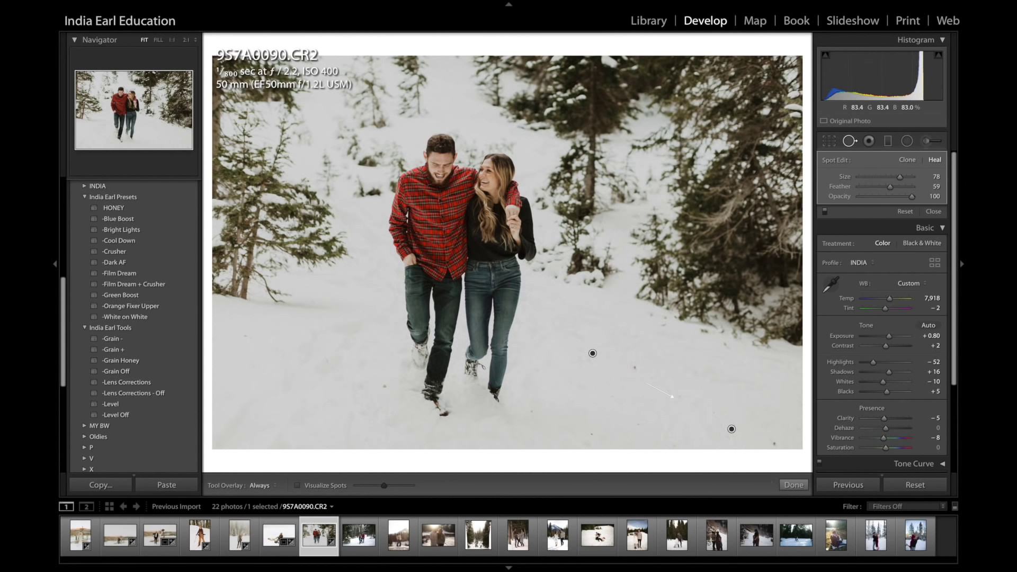
click(849, 142)
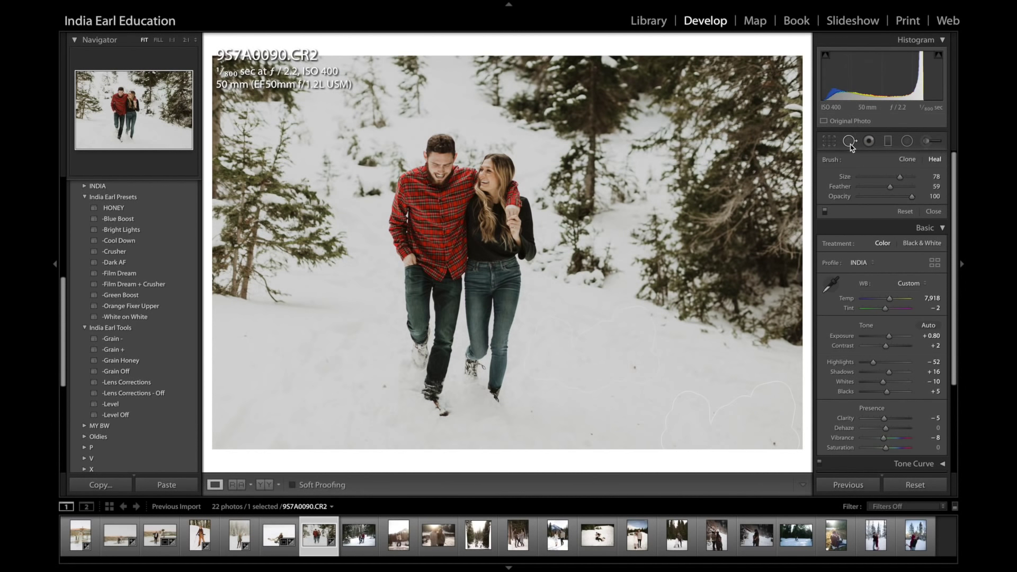
Brush the Messy Snow effect over the foreground snow with temperature and exposure at 0, and compare the edit with the original
click(931, 141)
scroll(584, 420, up, 4)
key(h)
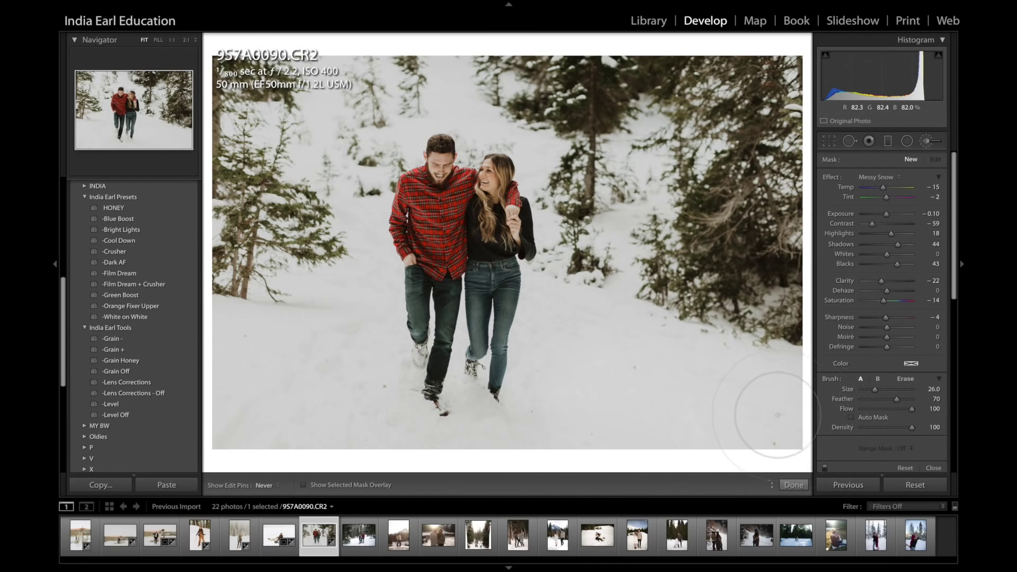
click(777, 415)
key(h)
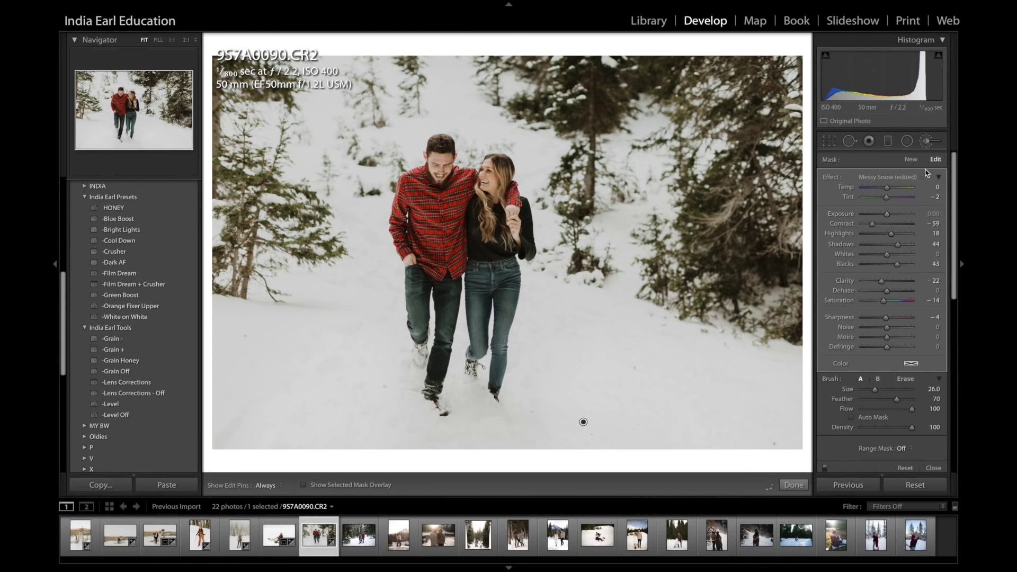
click(927, 142)
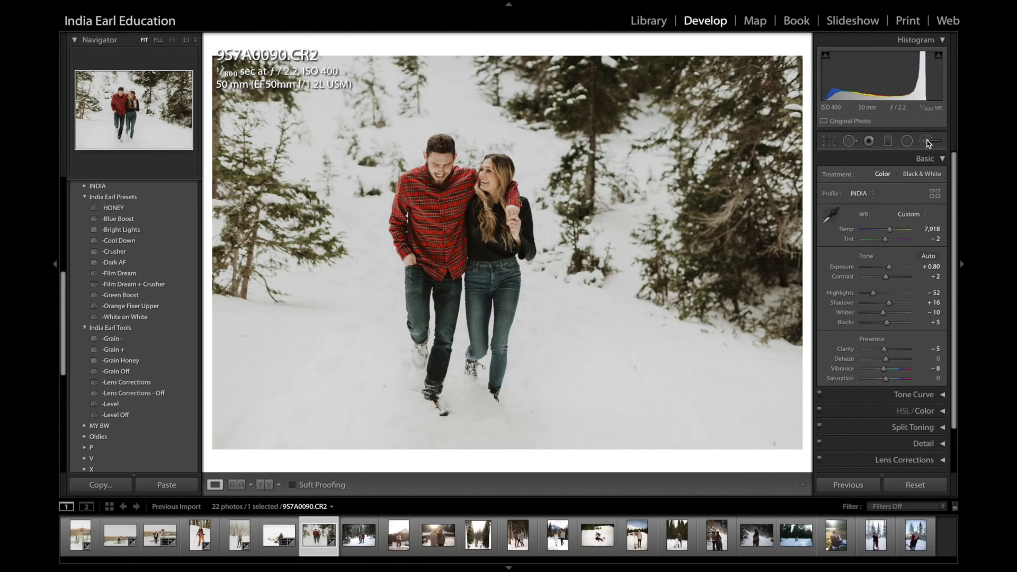
key(backslash)
key(backslash)
key(backslash)
key(backslash)
Heal the small plants in the snow behind the man's shoulder, and compare the retouched photo with the original
key(q)
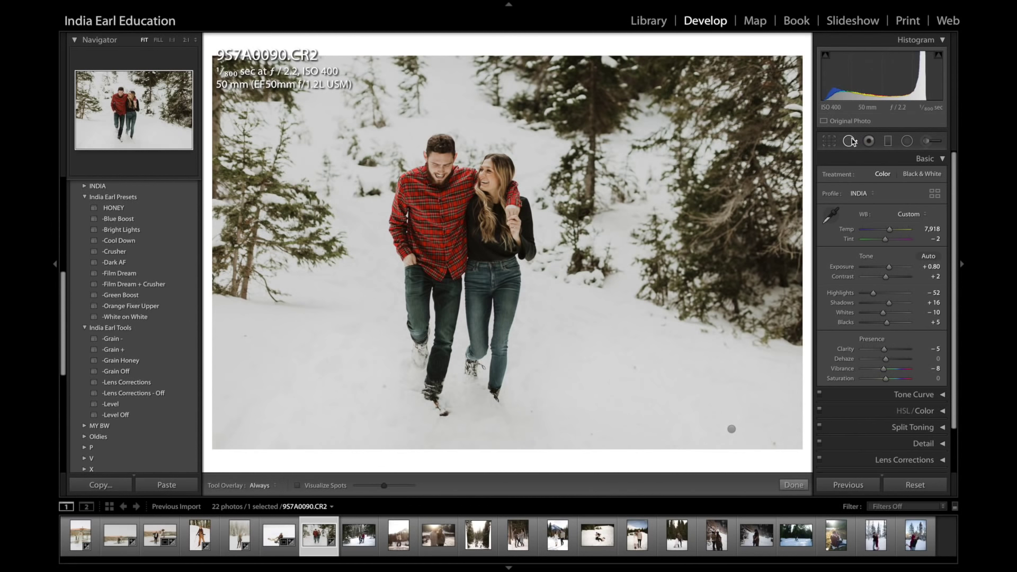
drag(358, 183, 378, 191)
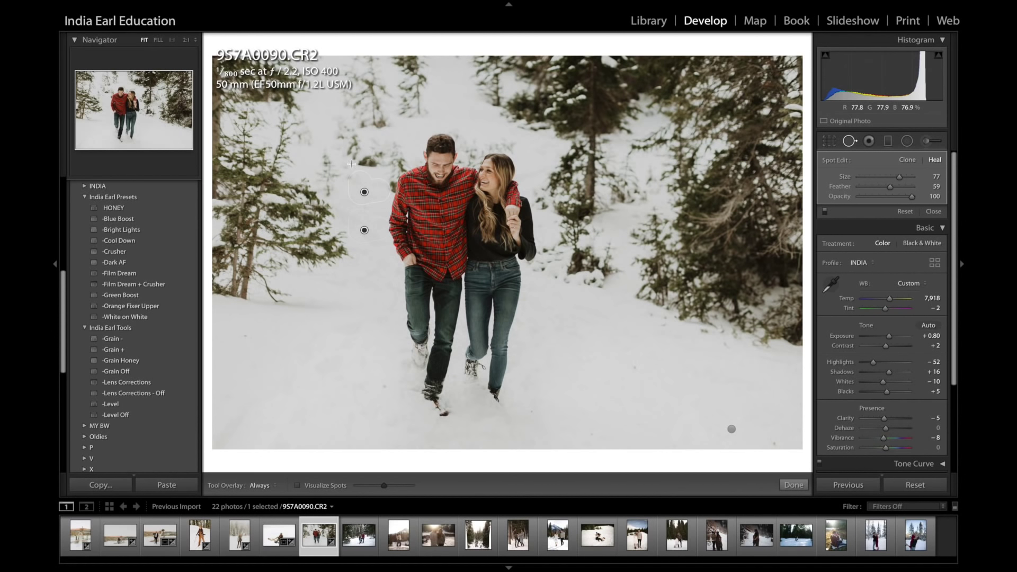
drag(371, 154, 382, 151)
click(848, 142)
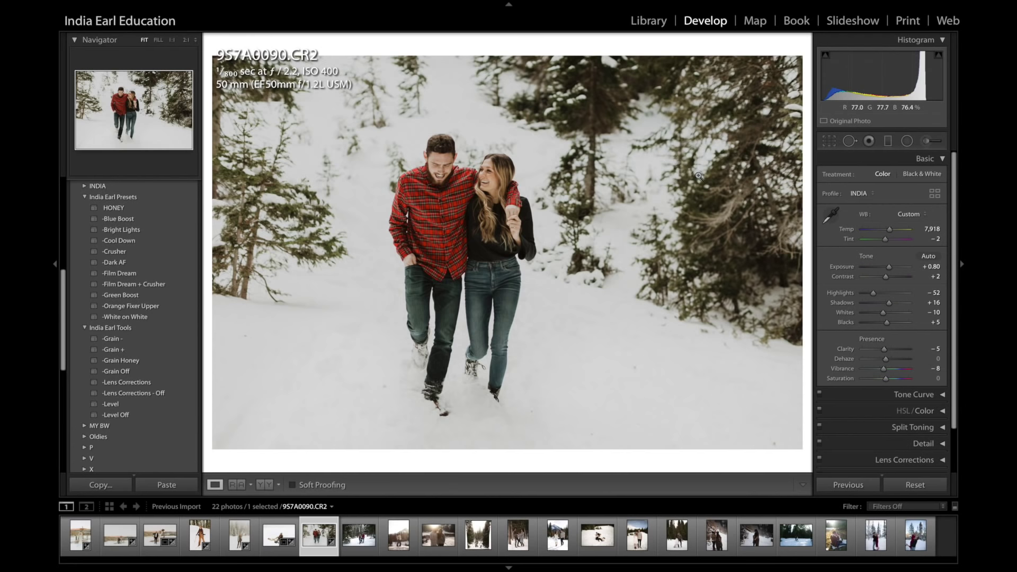
key(backslash)
key(backslash)
key(backslash)
key(backslash)
key(backslash)
key(backslash)
Apply the HONEY preset to 2V2A9223.CR2 and set temperature to 7,590, tint to +7, exposure to −0.04 and contrast to +24
key(Right)
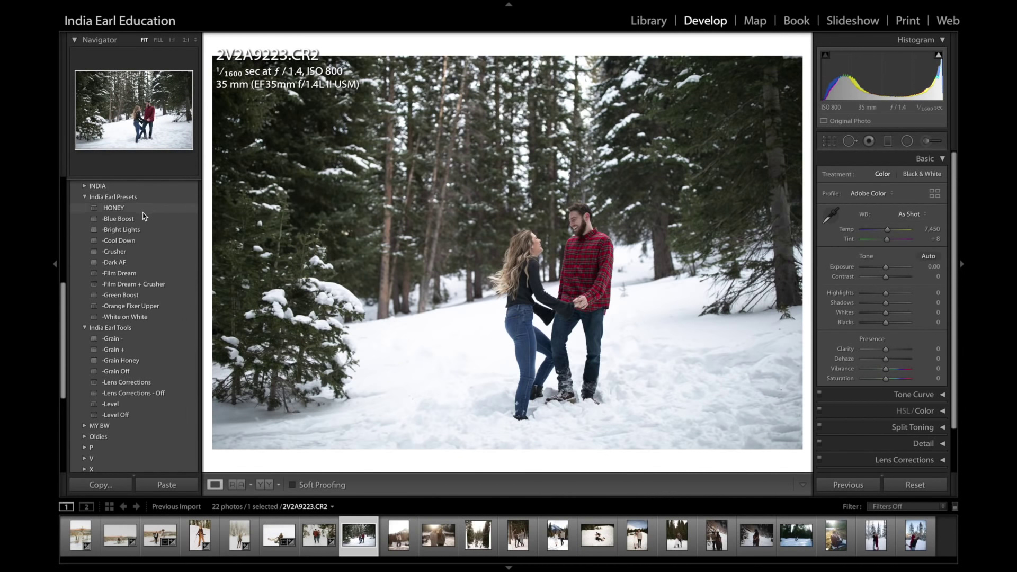
click(142, 211)
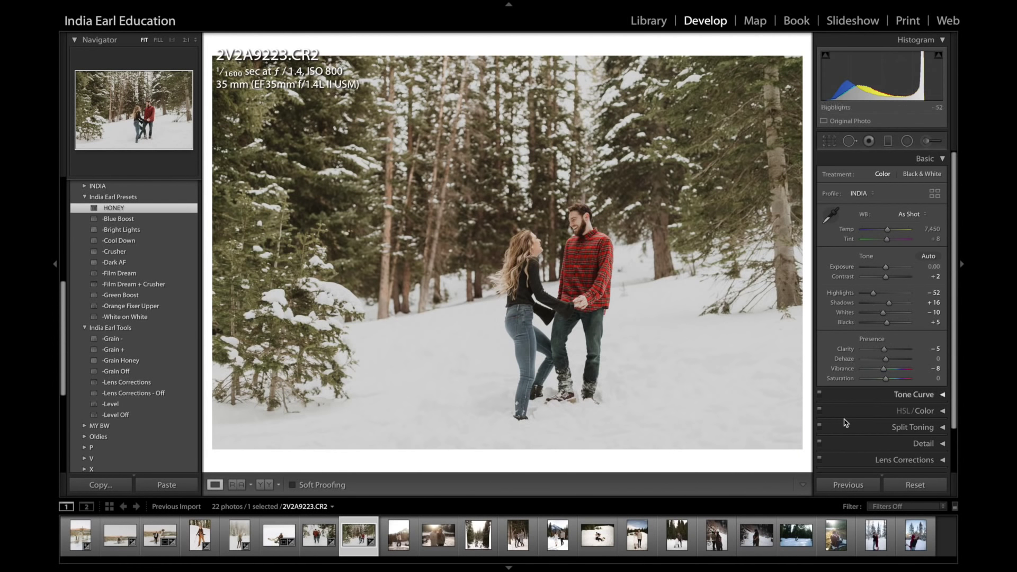
scroll(849, 397, down, 1)
mouse_move(928, 269)
mouse_down()
mouse_move(939, 269)
mouse_move(924, 270)
mouse_up()
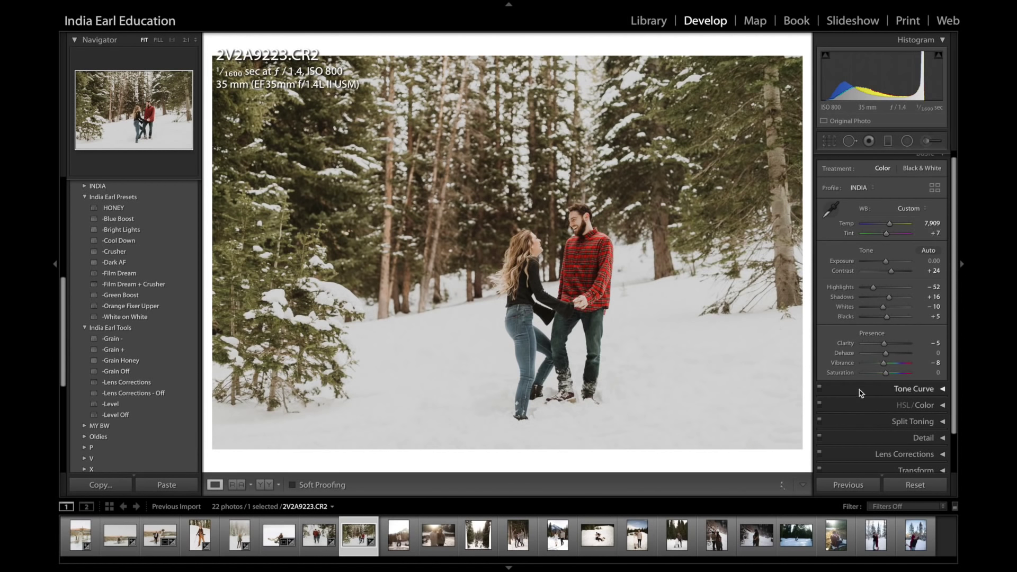
drag(933, 261, 931, 261)
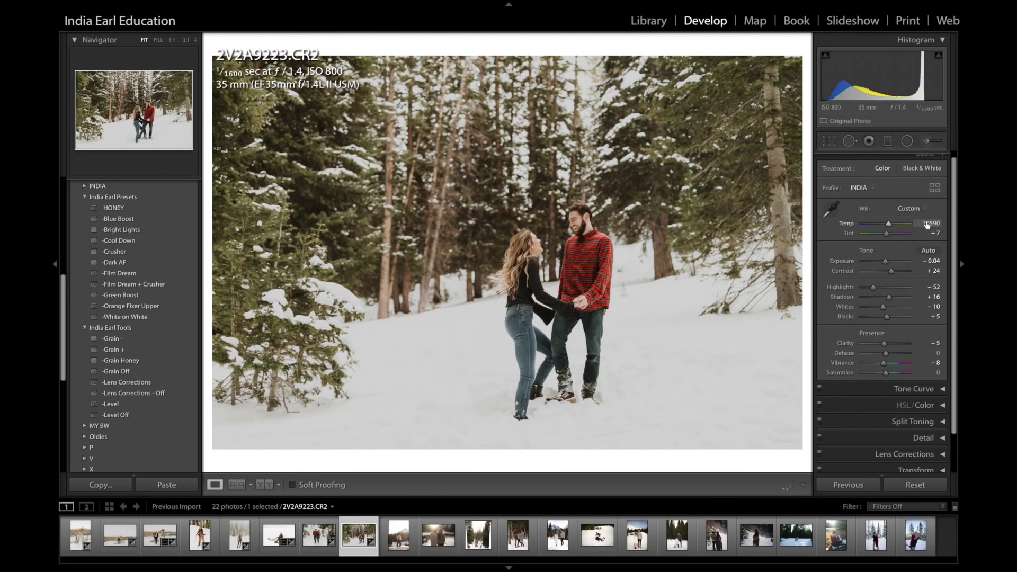
Adjust the green color range of the forest couple photo in the HSL/Color settings
click(869, 405)
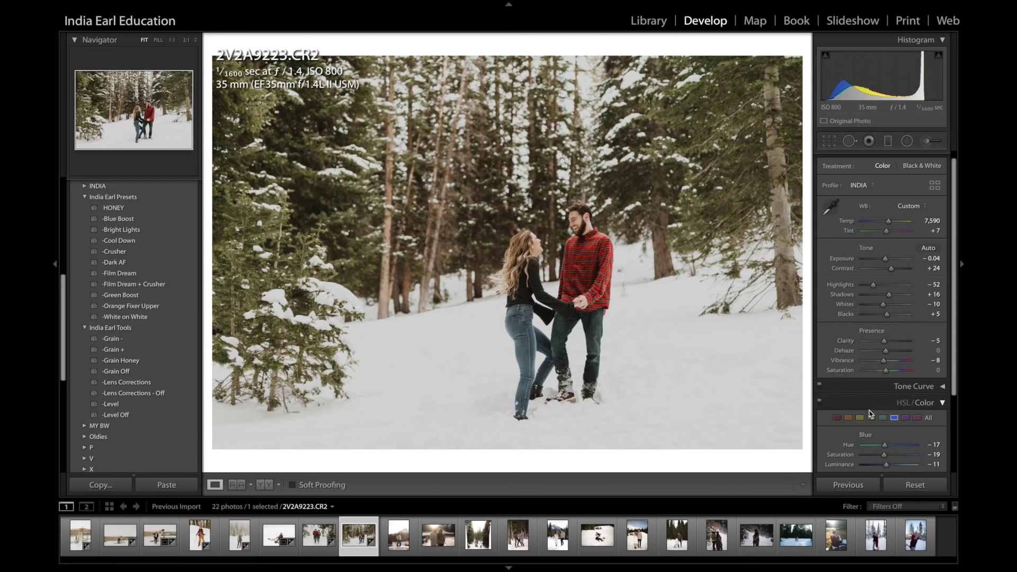
click(871, 418)
drag(890, 459, 891, 459)
click(879, 406)
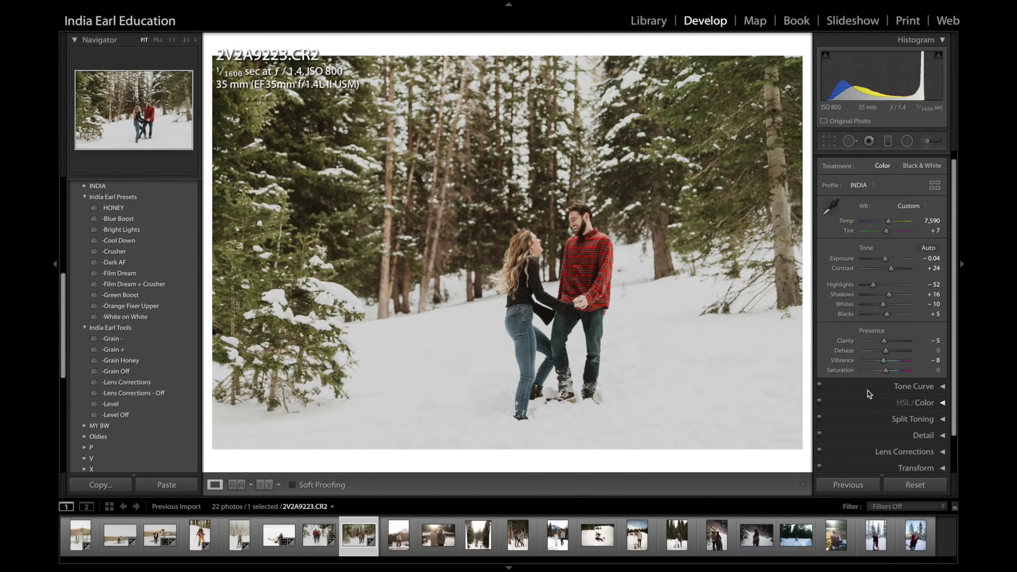
Reset the forest couple photo's shadows to 0 and compare the edit with the original
double_click(842, 294)
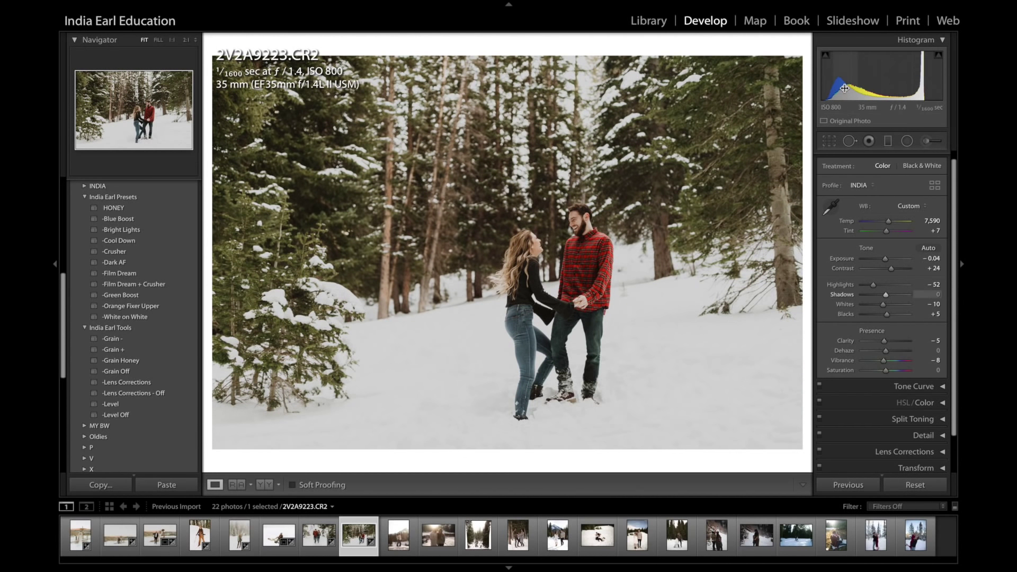
key(backslash)
key(backslash)
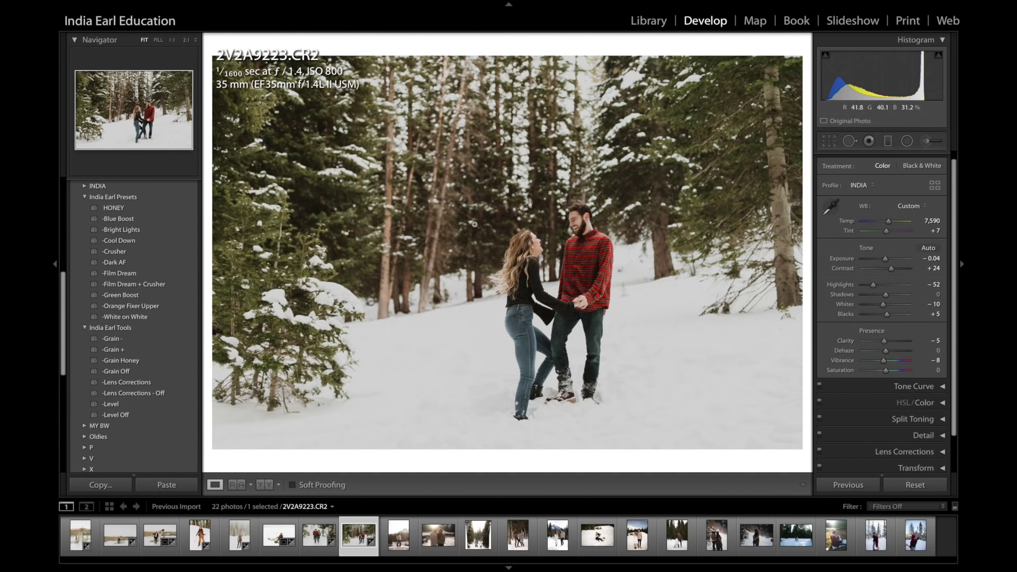
Apply the -White on White preset to the forest couple photo and set temperature to 7,813, contrast to +44 and shadows to +9
click(117, 317)
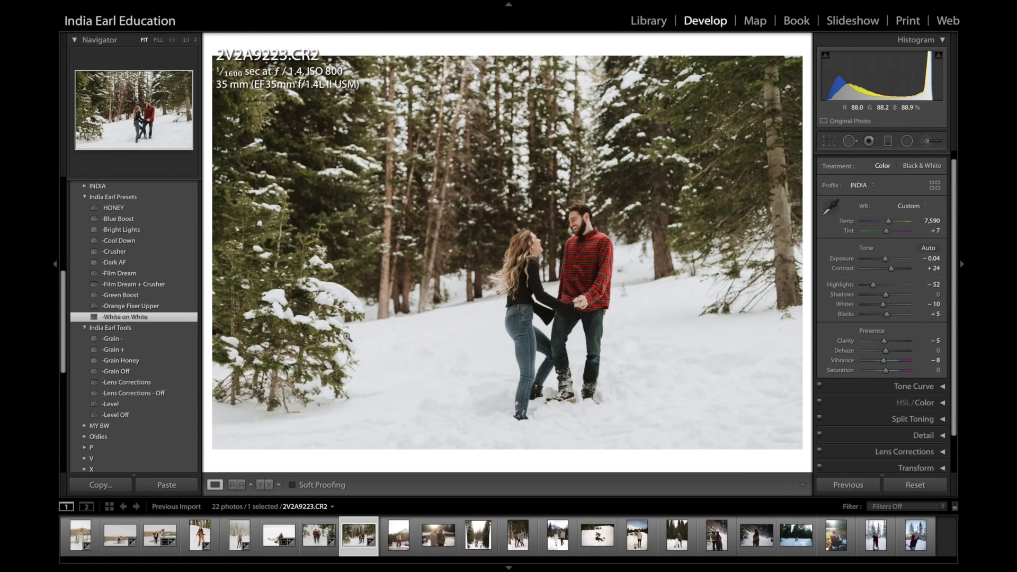
drag(927, 268, 935, 268)
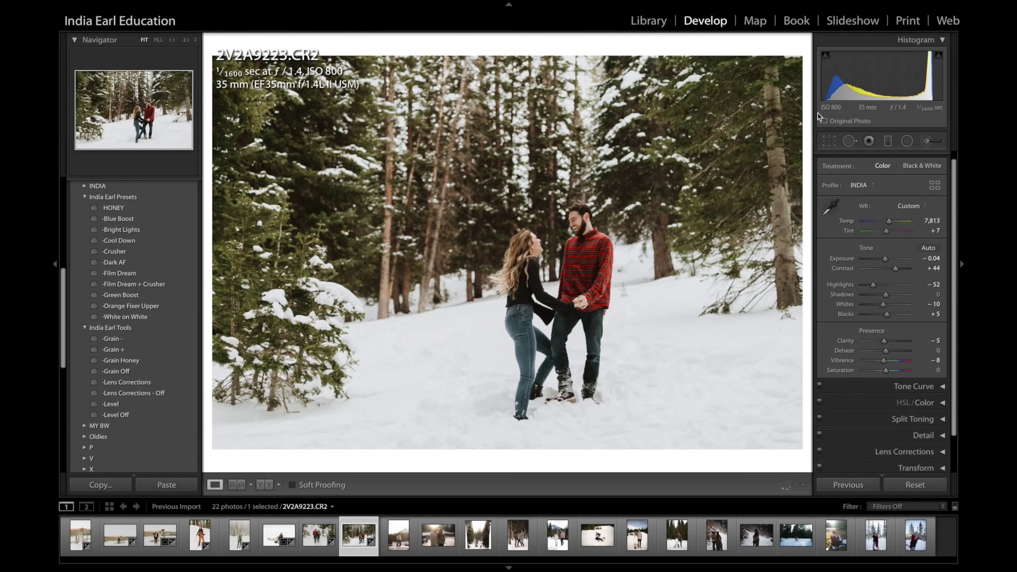
drag(933, 294, 938, 295)
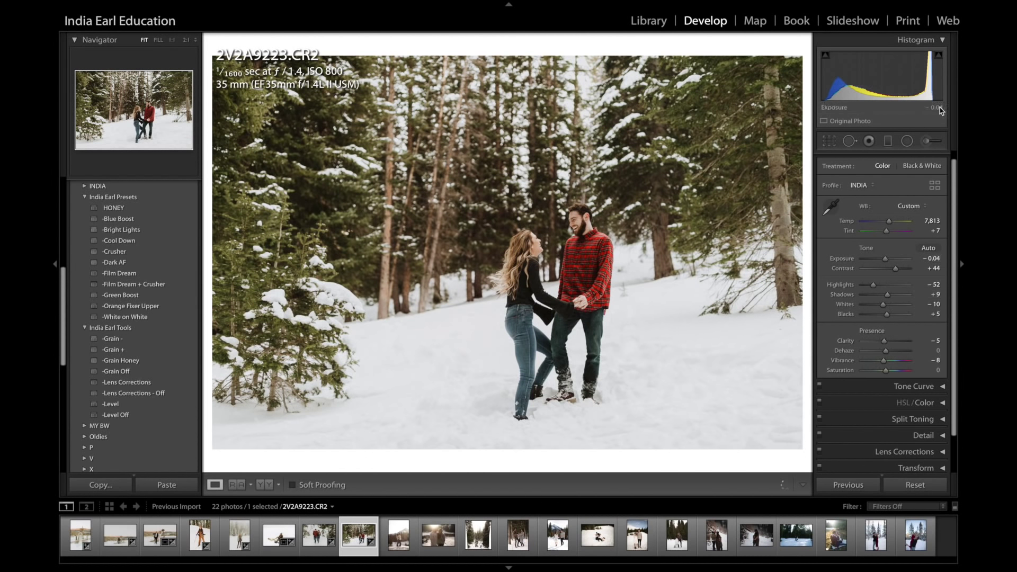
Brush the Messy Snow effect over the foreground snow with temperature −5, exposure −0.10 and a brush size of 30
click(927, 141)
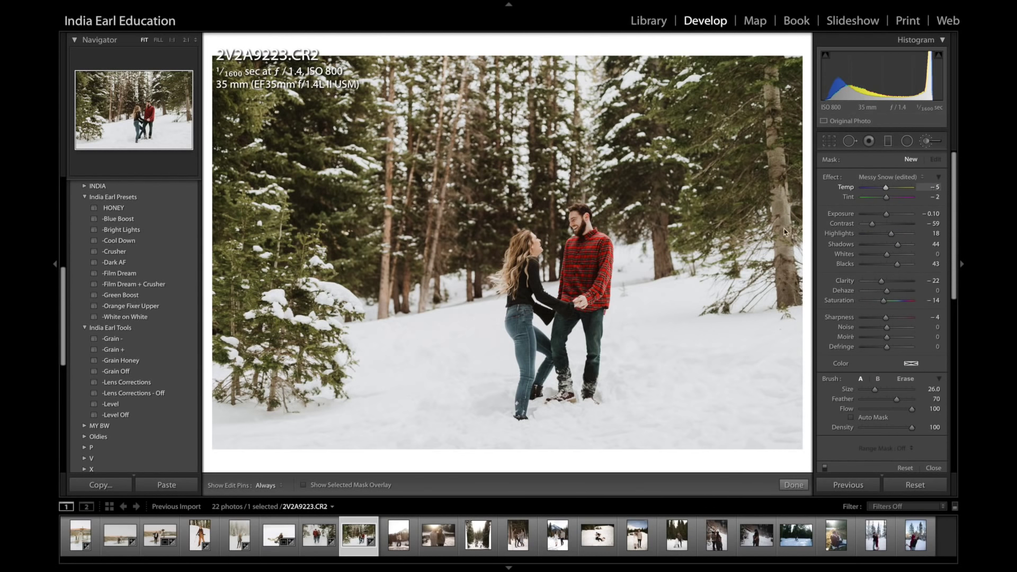
scroll(802, 382, up, 2)
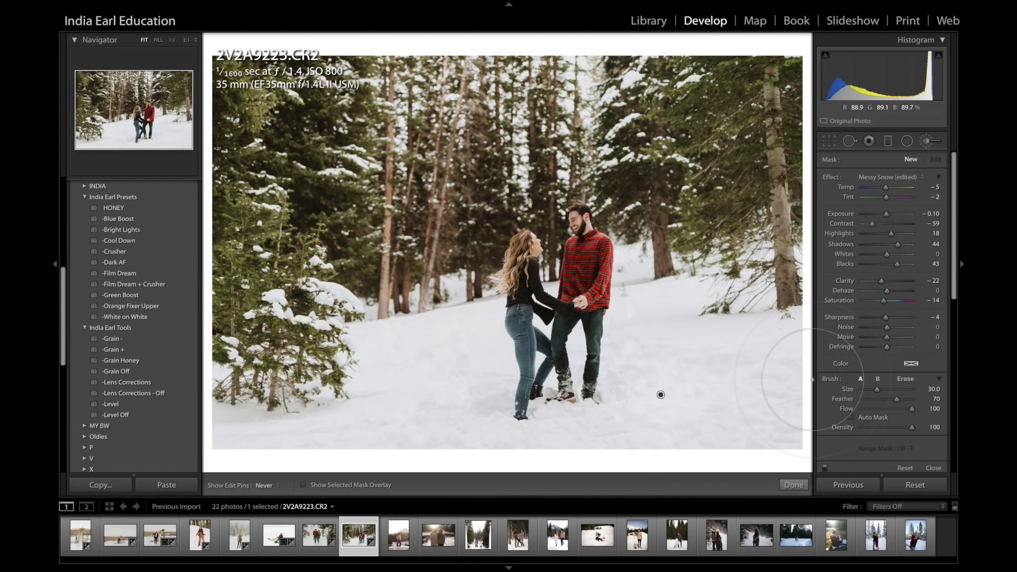
mouse_move(374, 432)
mouse_down()
mouse_move(450, 431)
mouse_move(318, 431)
mouse_move(397, 429)
mouse_up()
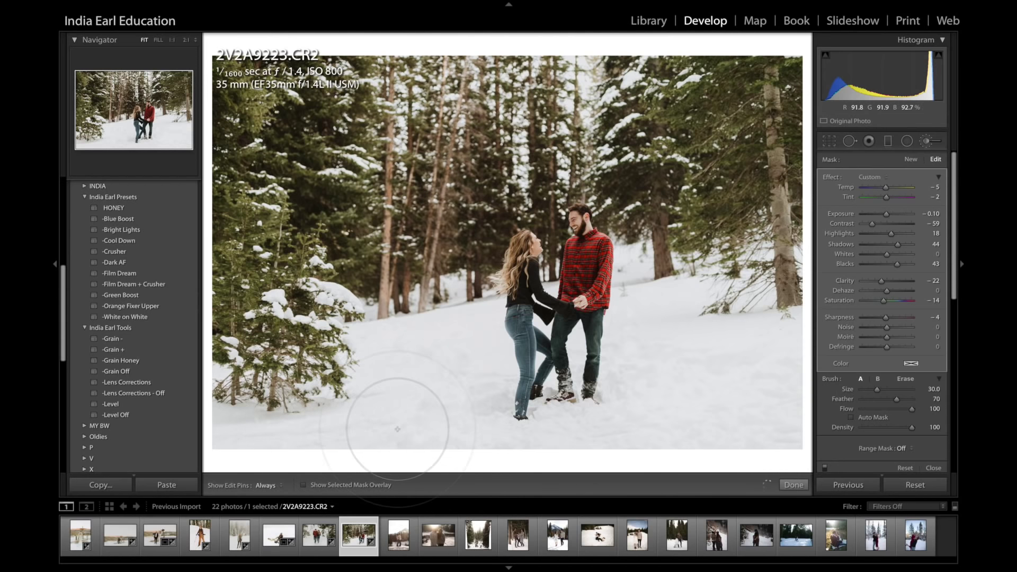
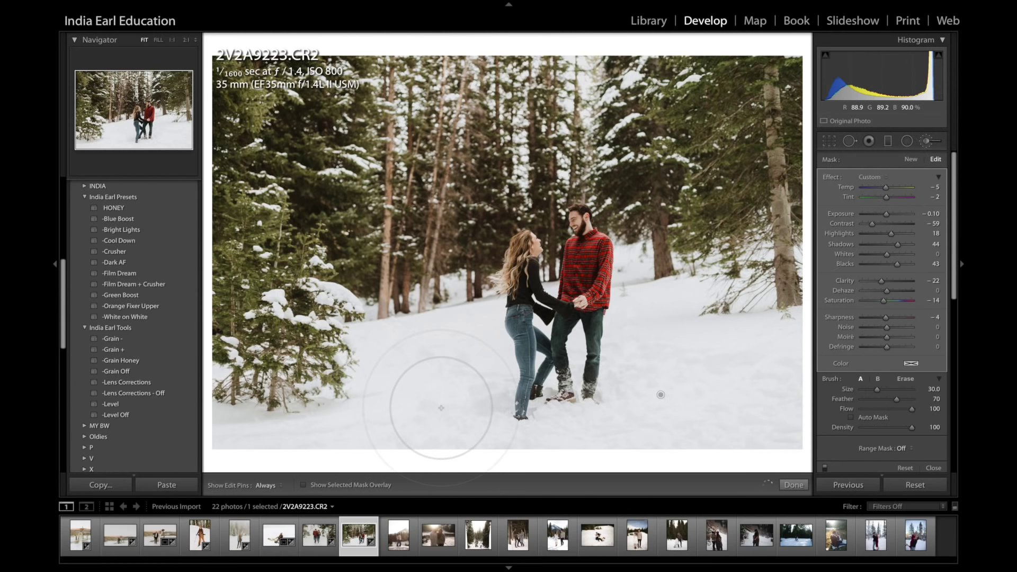
click(931, 144)
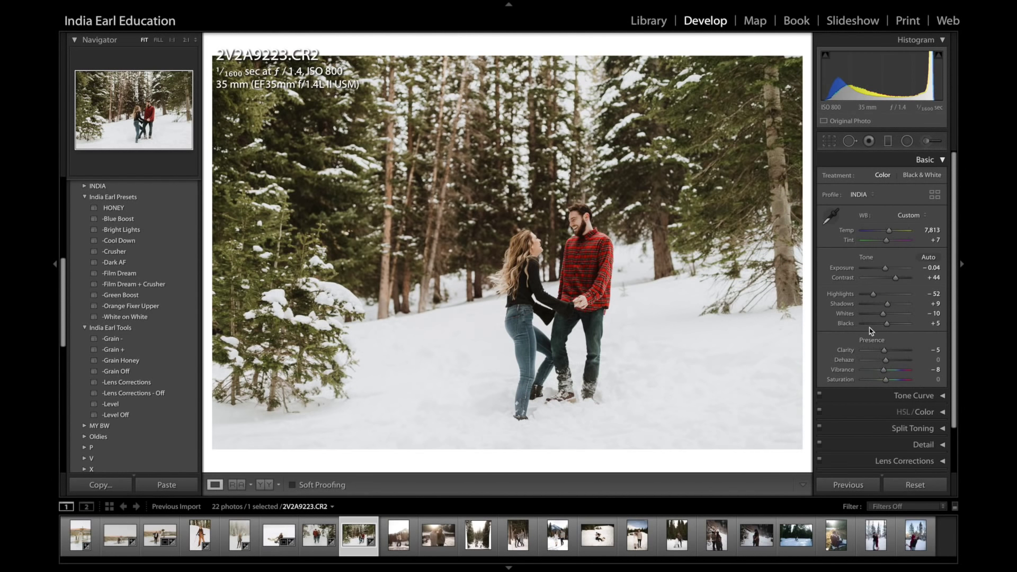
Compare the finished forest couple photo with its original and open the next photo, 9S7A0446.CR2
key(backslash)
key(backslash)
key(backslash)
key(backslash)
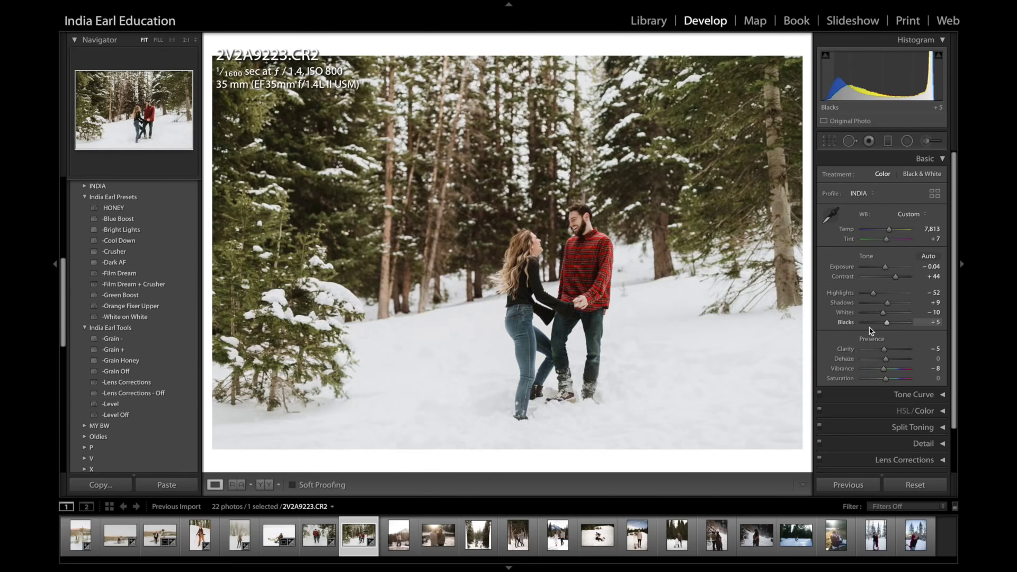
key(Right)
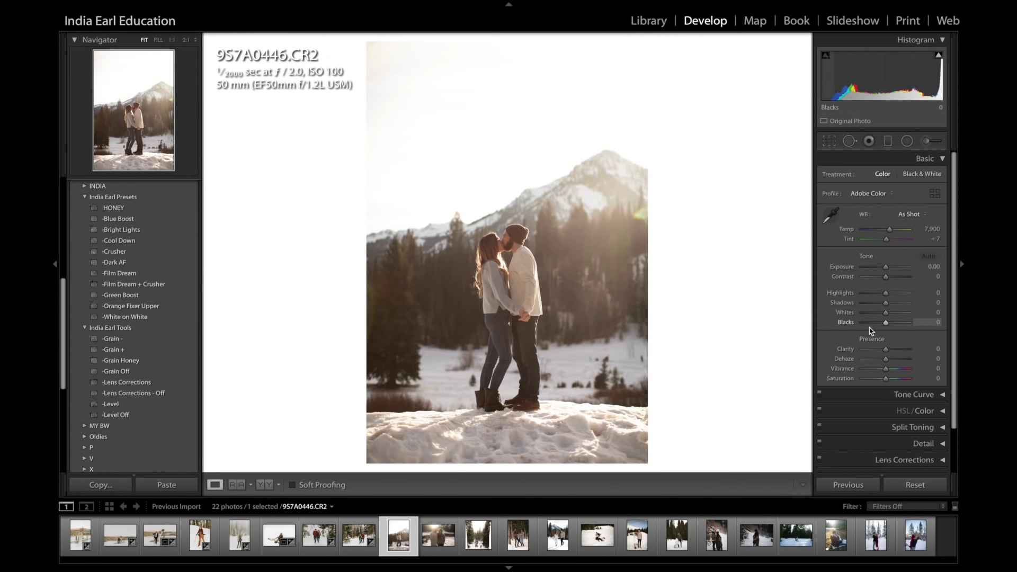
Apply the HONEY preset to the kissing couple photo and set Temp to 7,041, Tint to +2 and Contrast to -5
click(149, 212)
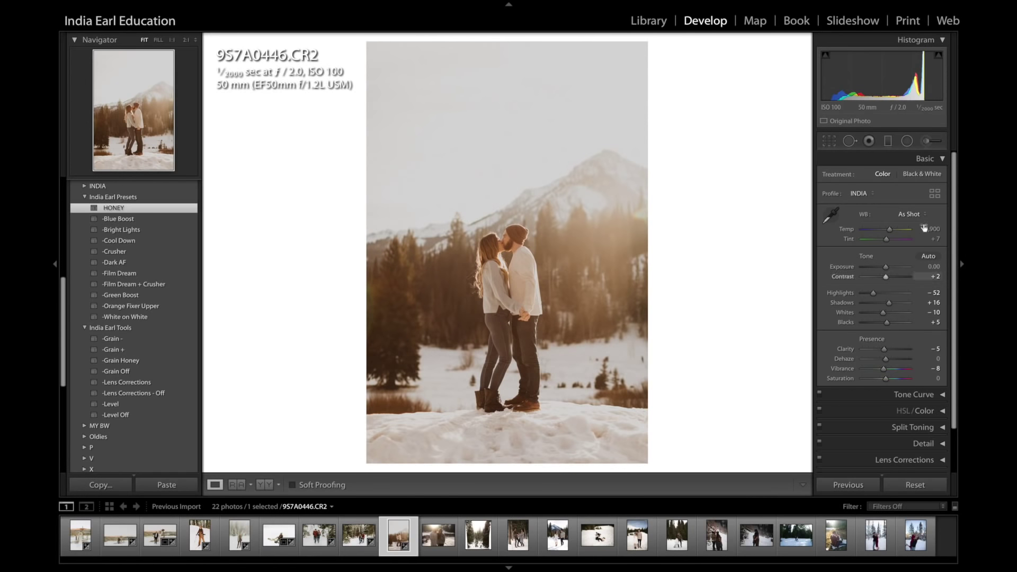
drag(934, 239, 919, 234)
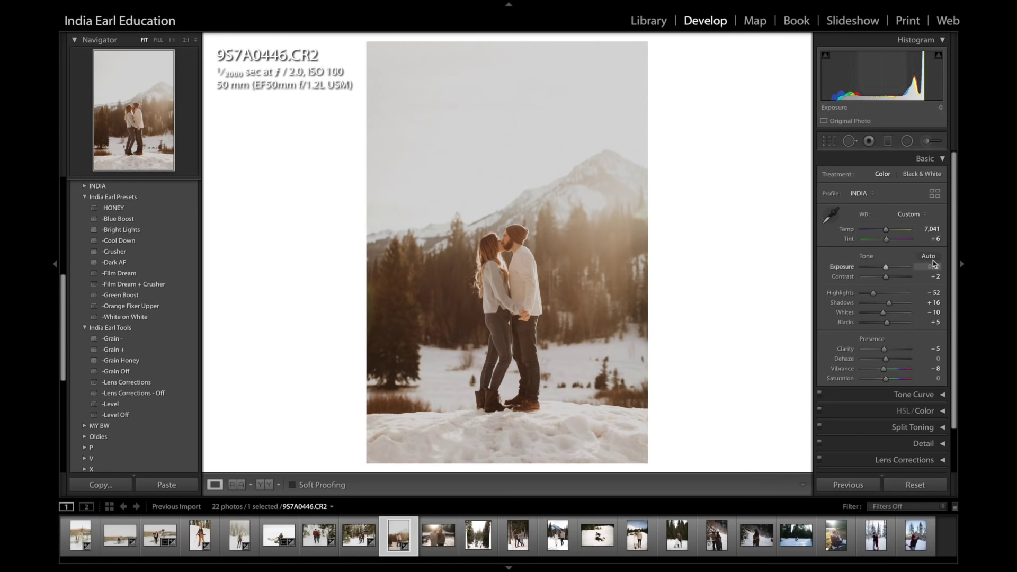
drag(933, 277, 926, 276)
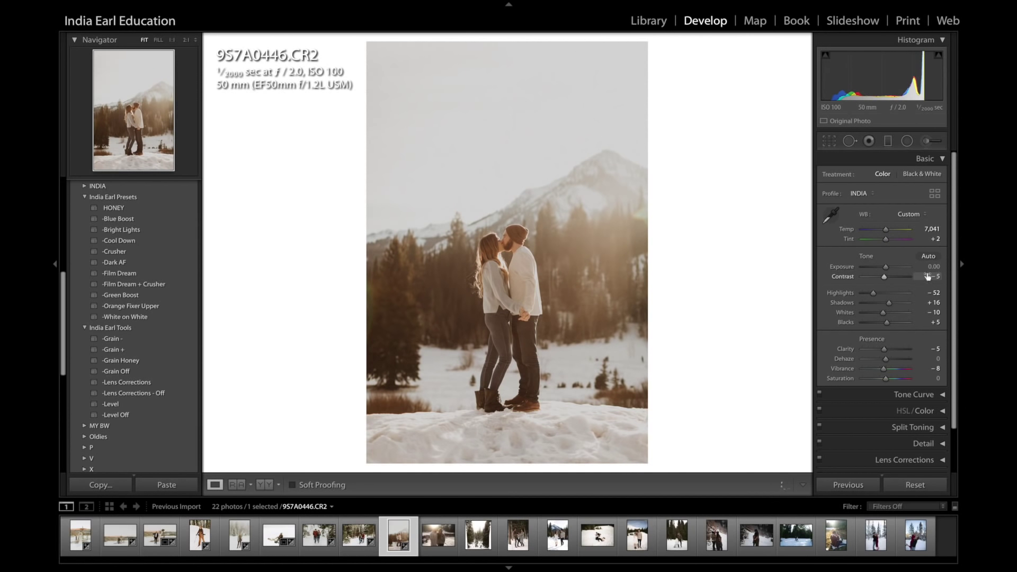
Paint the foreground snow beneath the couple with the Adjustment Brush using its custom effect settings
key(k)
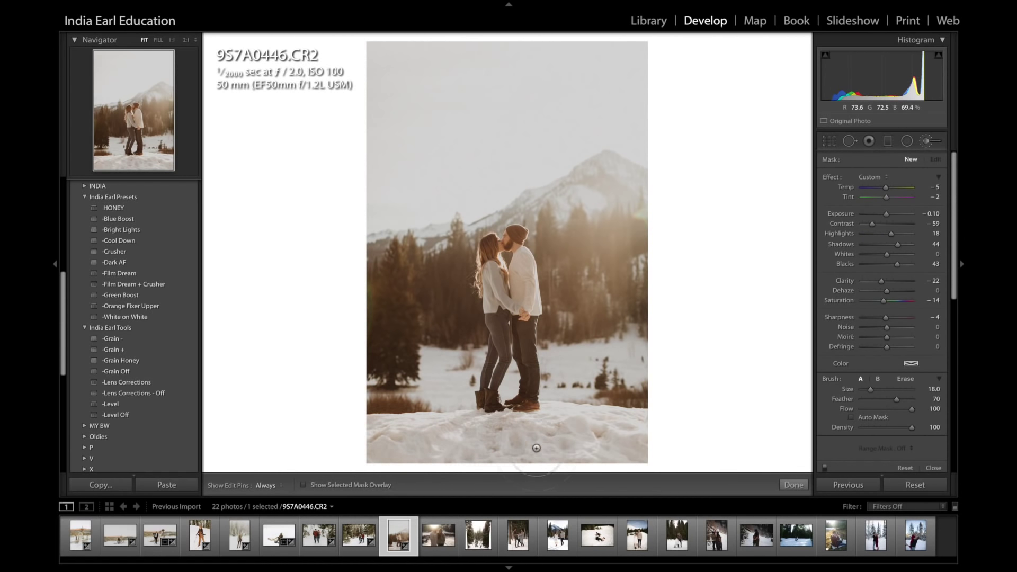
drag(375, 449, 654, 425)
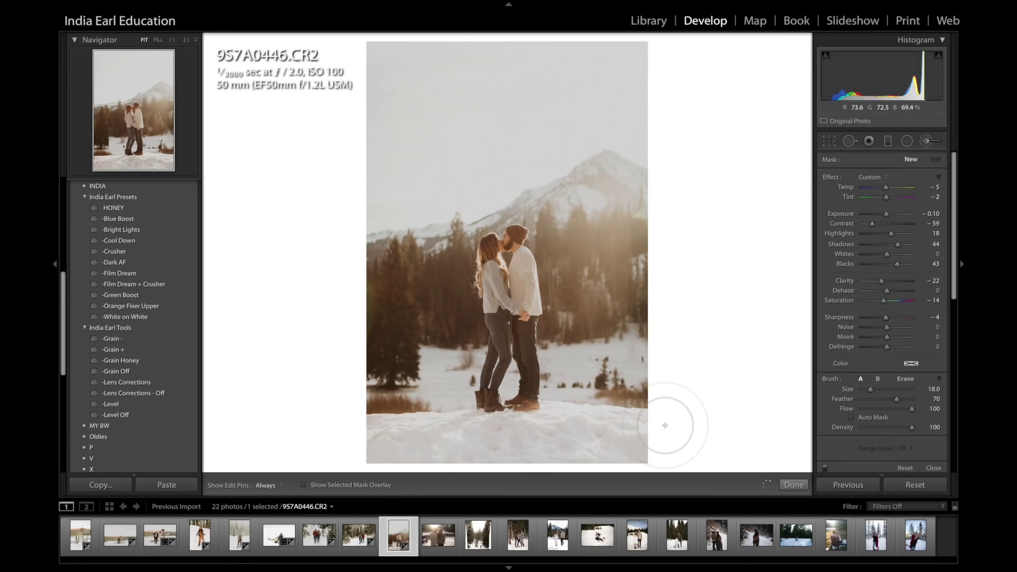
key(k)
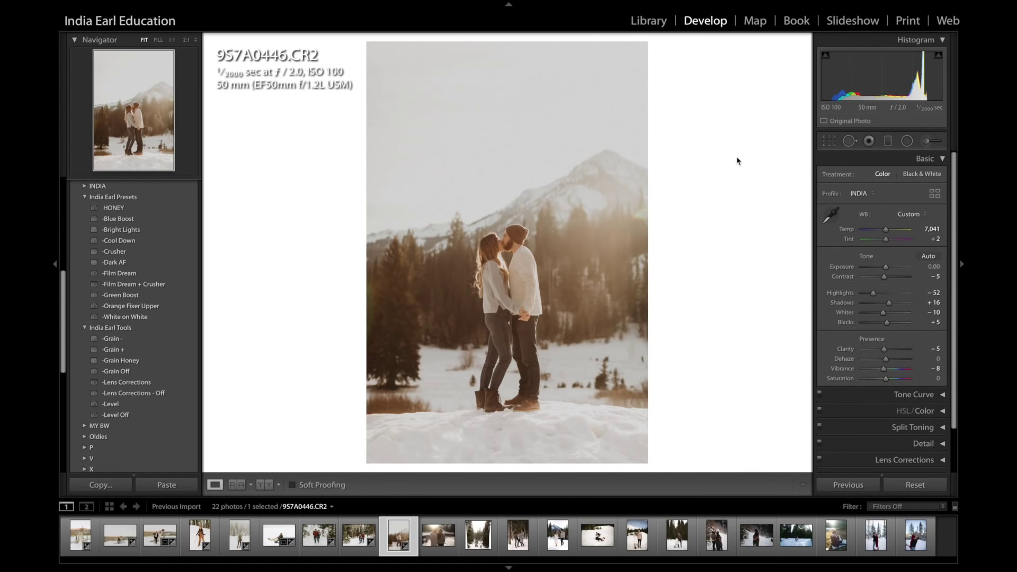
Apply the HONEY preset to the following photo, 2V2A9717.CR2, and raise its Exposure to +0.20
key(Right)
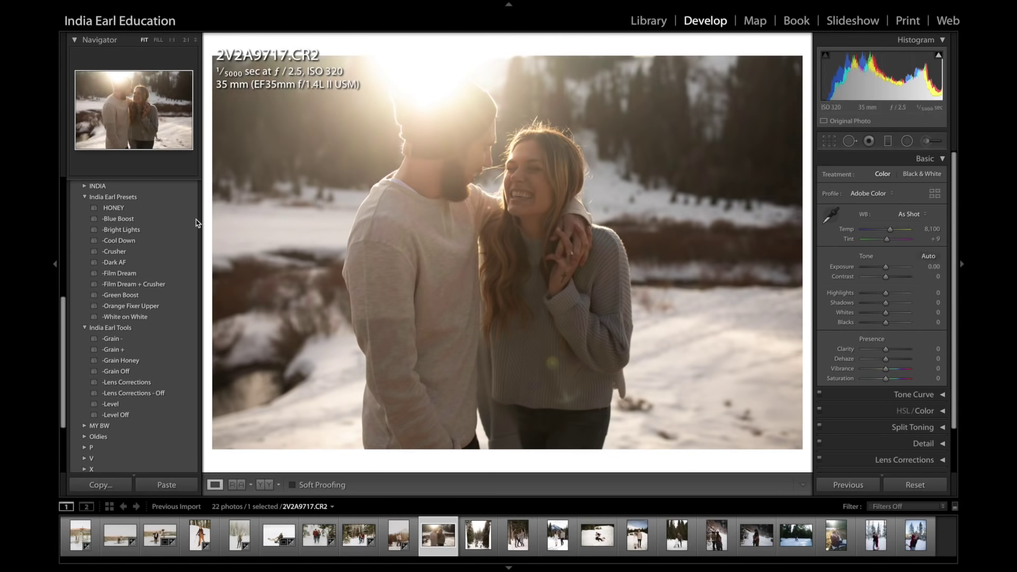
click(152, 210)
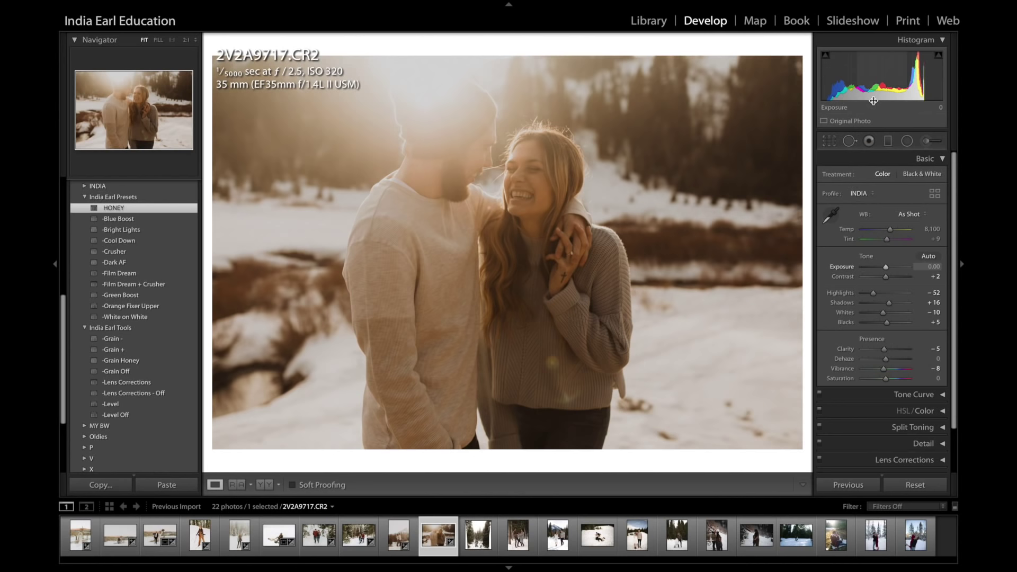
drag(873, 100, 878, 100)
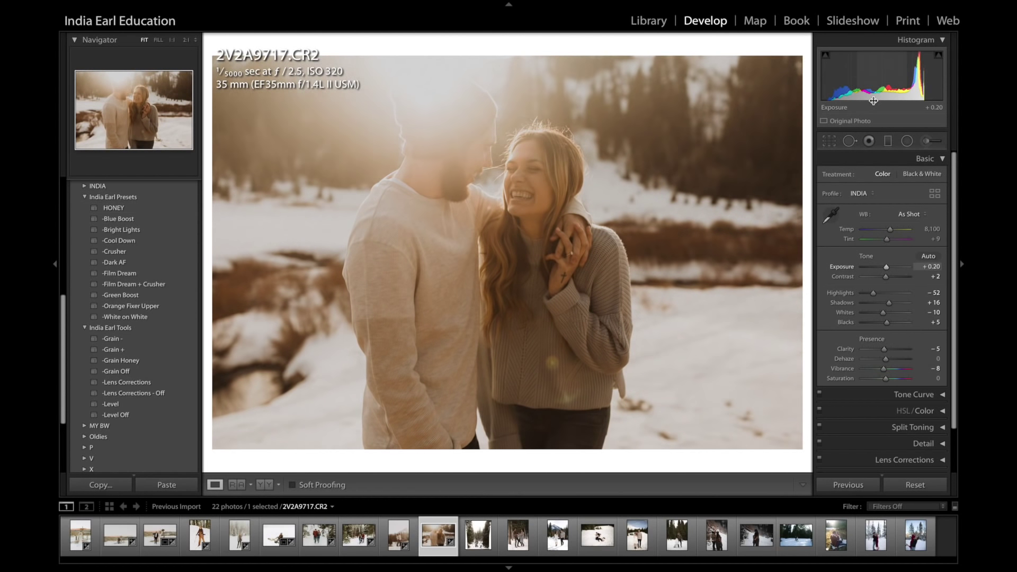
Heal the distracting marks in the lower-right snow and beside the woman's sweater, sampling the latter from clean snow
key(q)
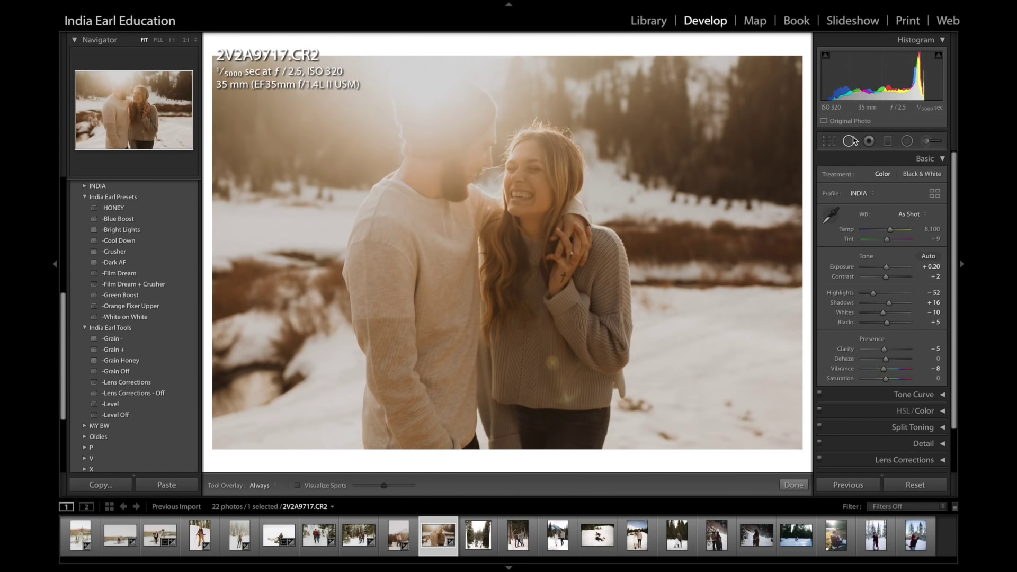
click(662, 433)
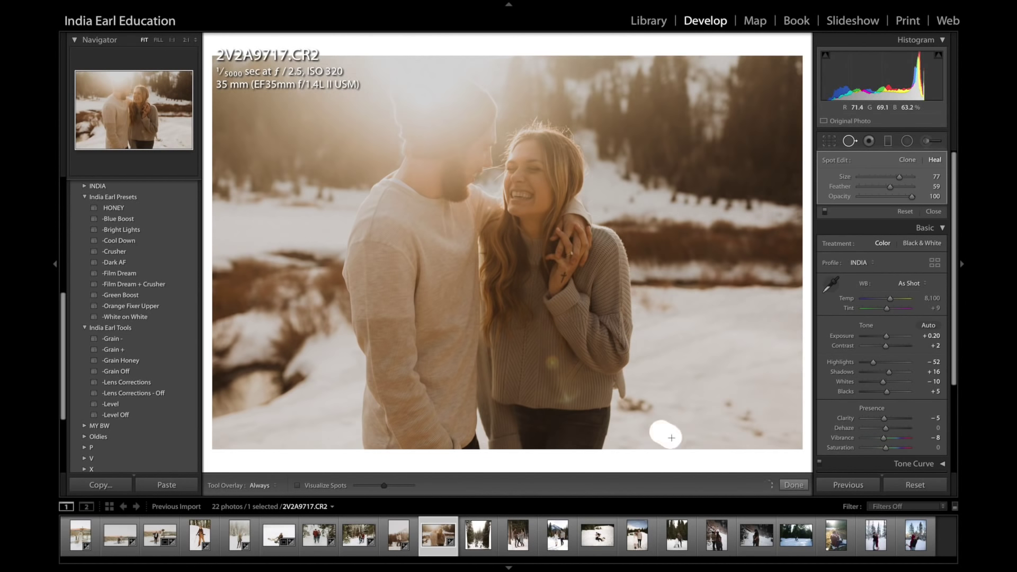
click(726, 404)
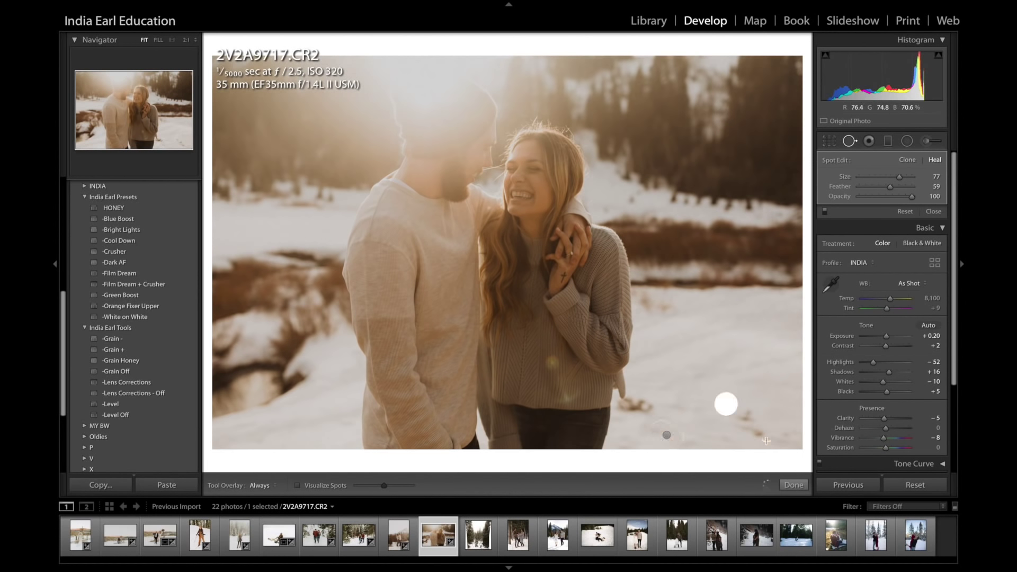
drag(766, 440, 748, 421)
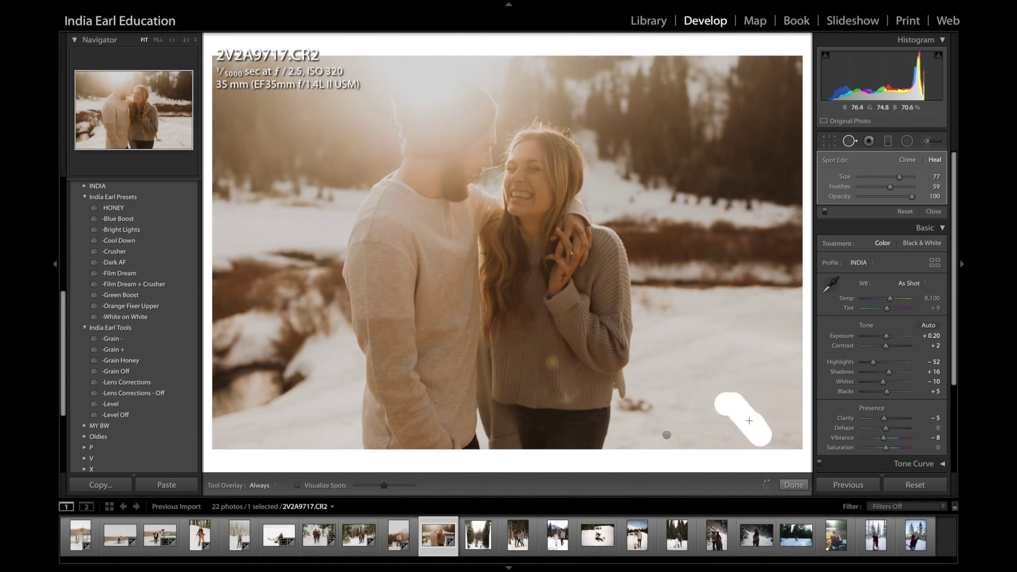
click(634, 406)
drag(667, 273, 702, 374)
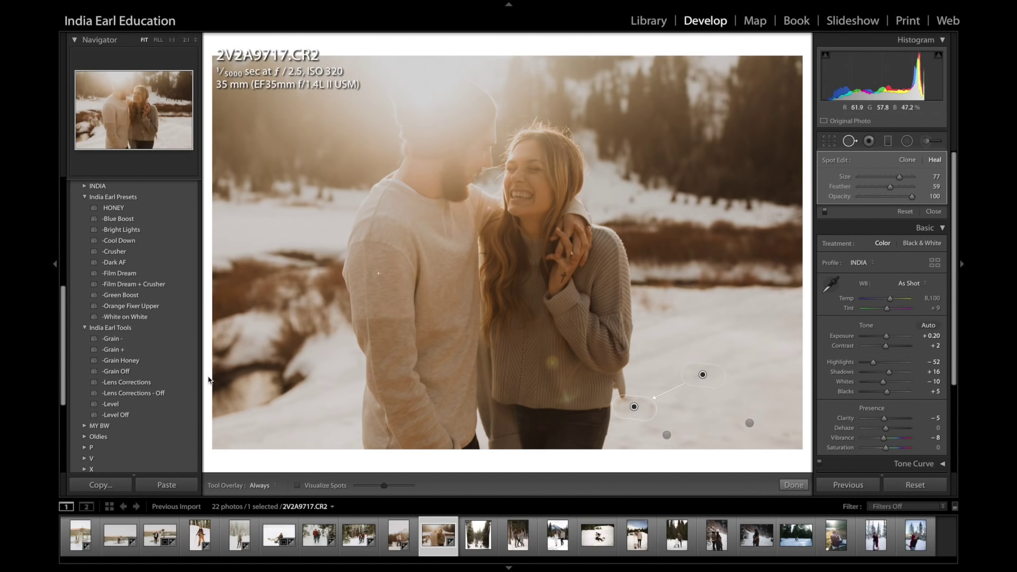
click(849, 142)
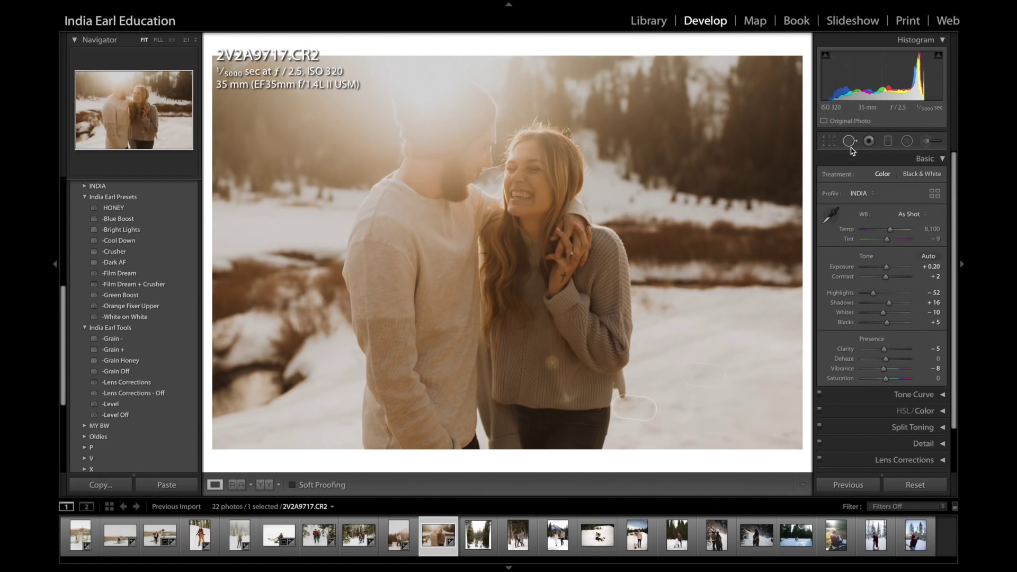
Set the Exposure to +0.40 and compare the photo with its unedited version
drag(883, 87, 889, 86)
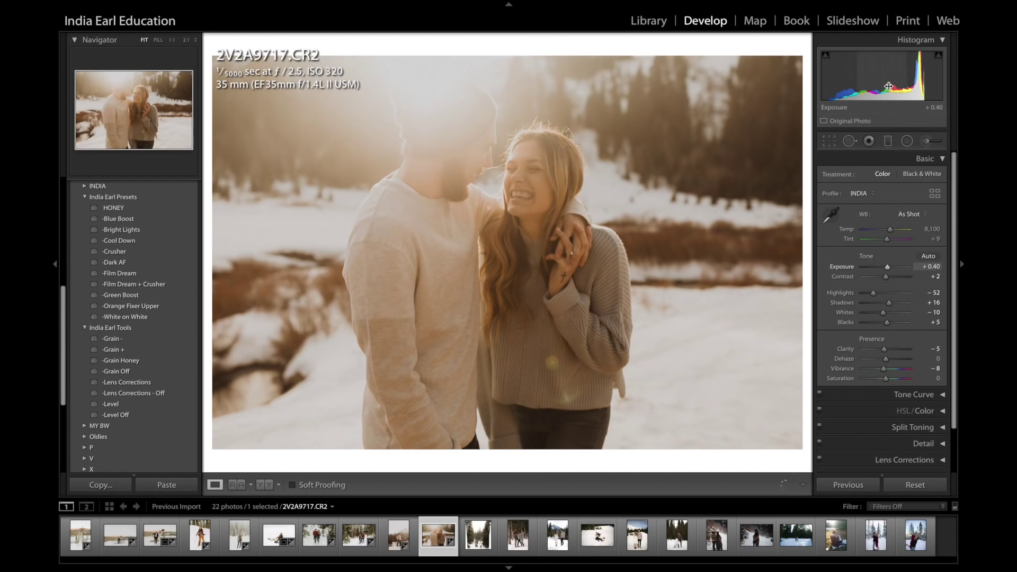
key(backslash)
key(backslash)
key(backslash)
key(backslash)
Apply the HONEY preset to the forest panorama that follows and crop off the empty white edges on both sides
key(Right)
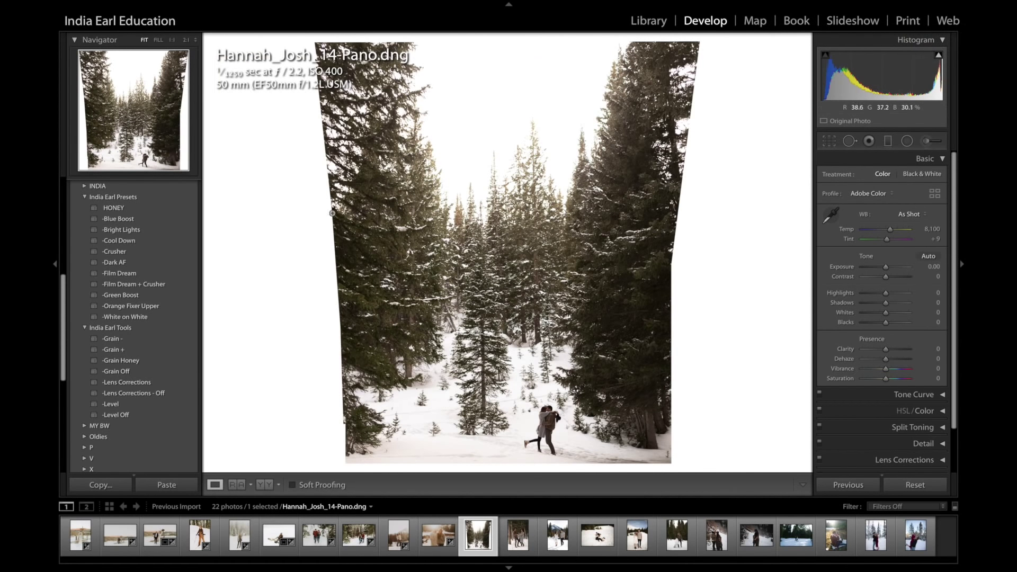
click(157, 209)
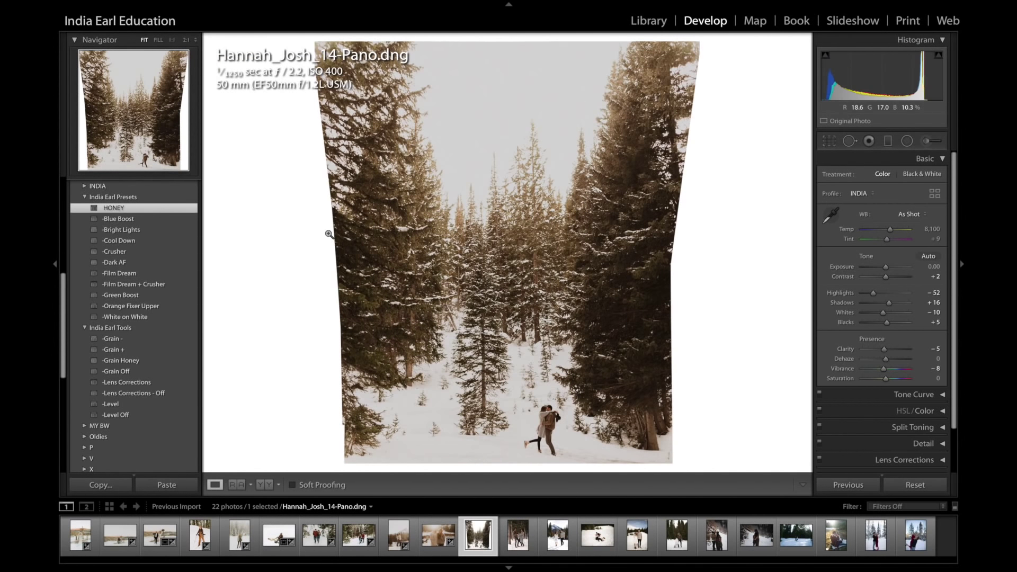
click(827, 142)
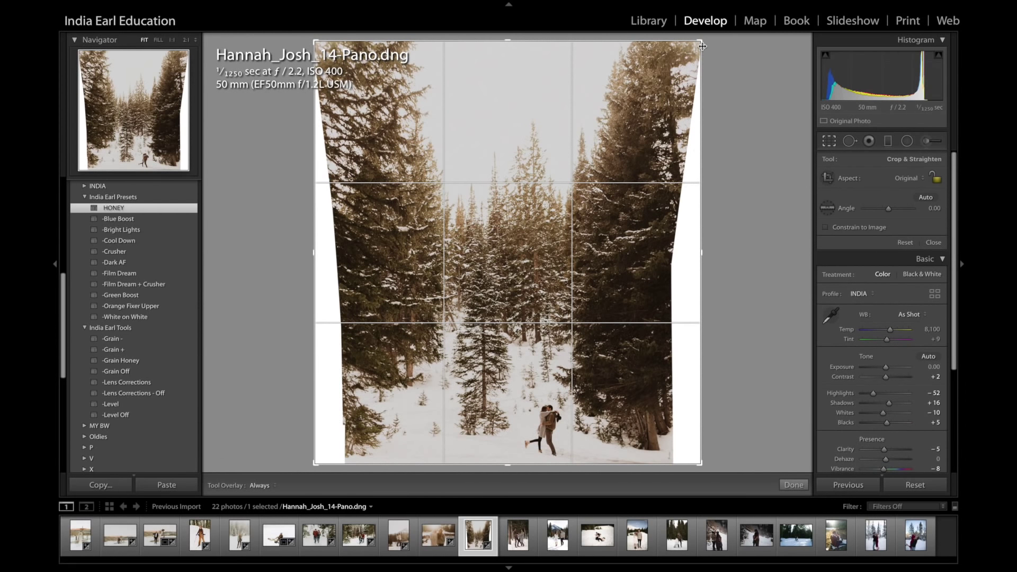
drag(699, 43, 669, 42)
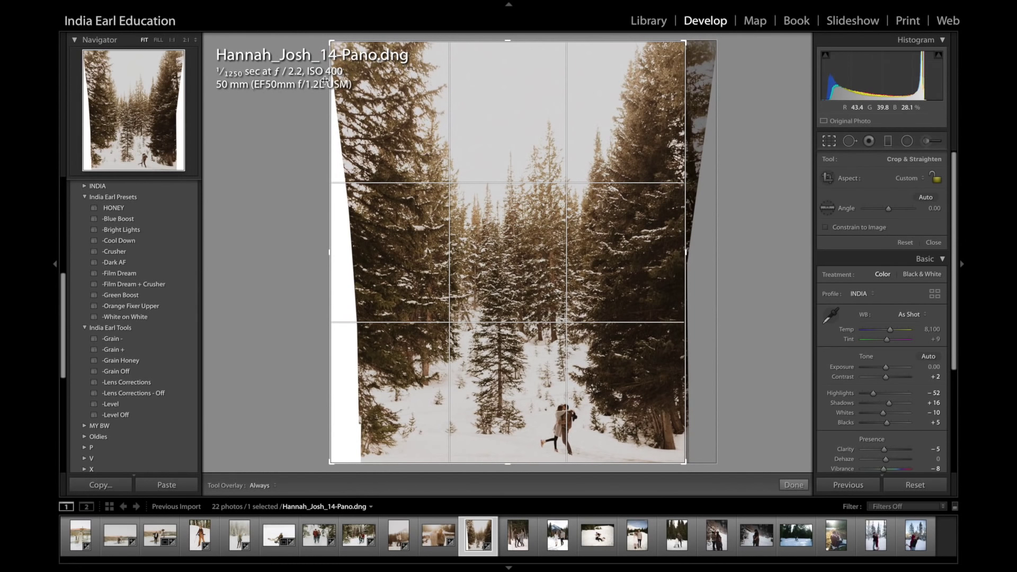
drag(330, 42, 349, 42)
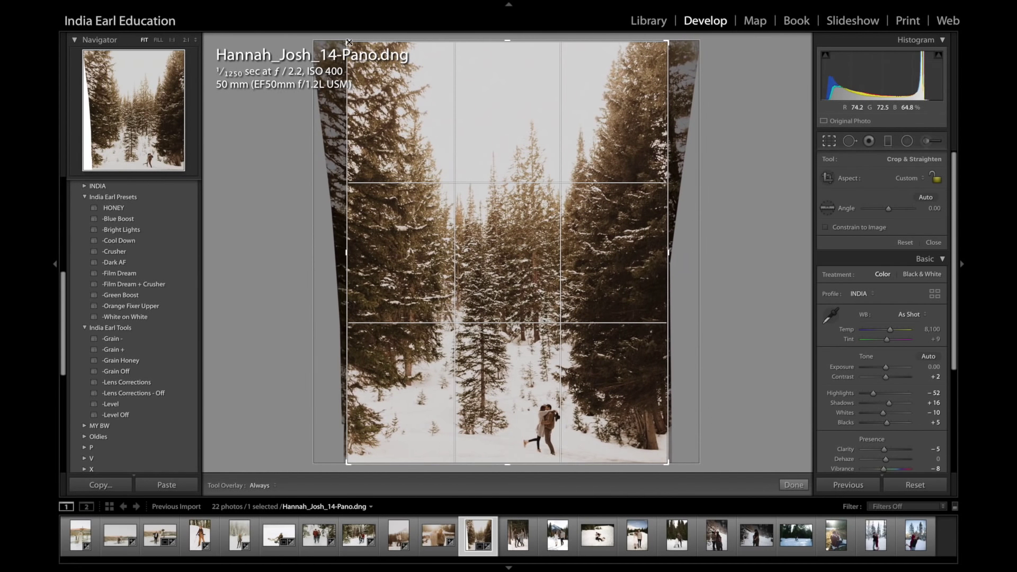
key(Return)
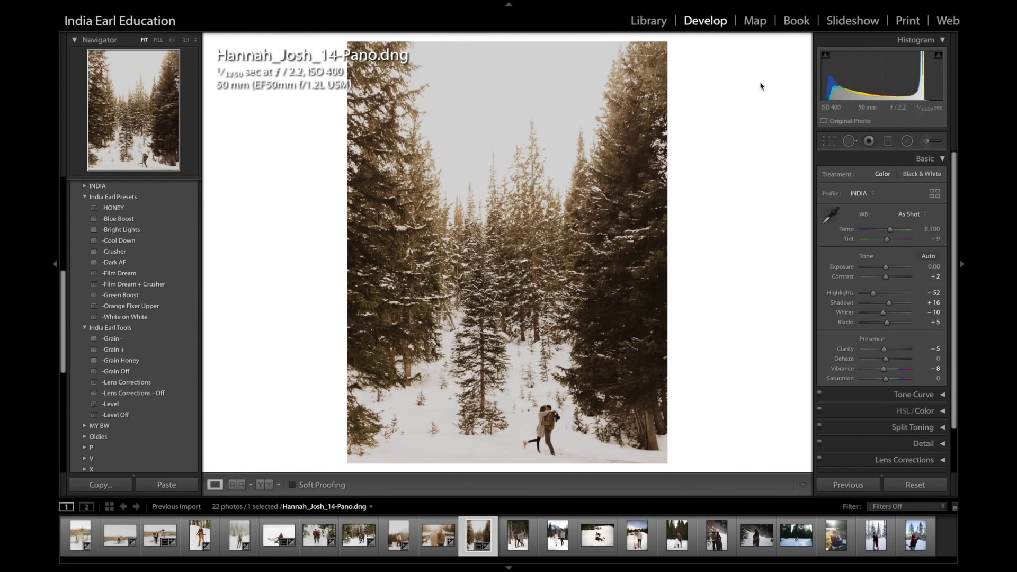
Set the panorama's Temp to 6,925, Tint to -1, Exposure to +0.36 and Shadows to +26, and compare with the original
key(Down)
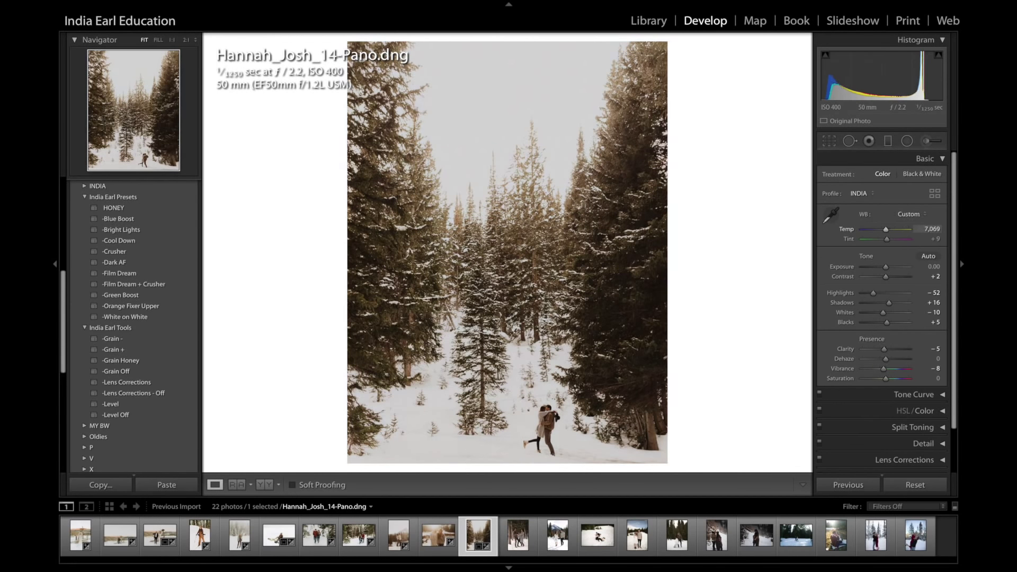
mouse_move(892, 74)
mouse_down()
mouse_move(903, 74)
mouse_move(872, 74)
mouse_up()
drag(886, 239, 885, 239)
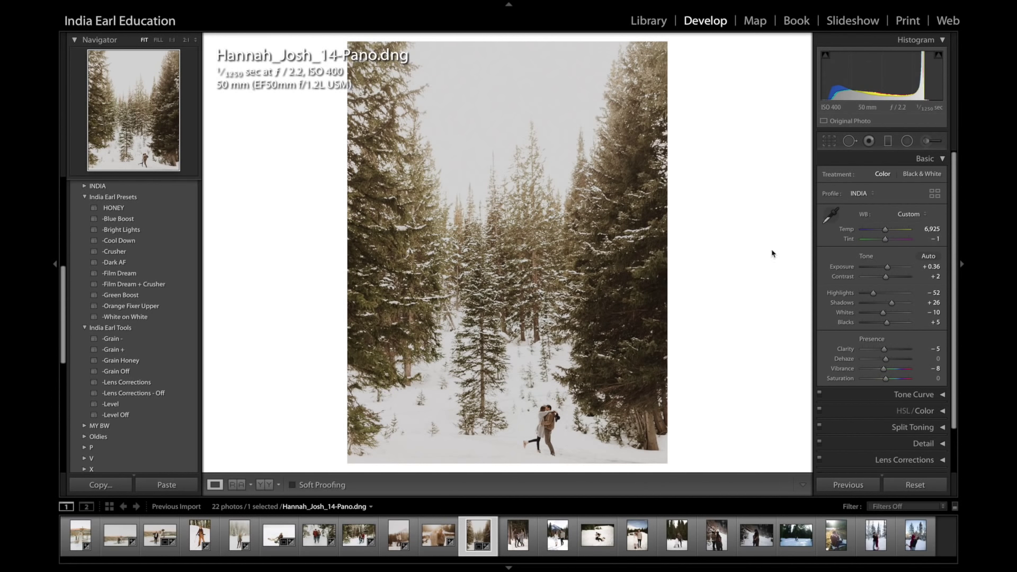
key(backslash)
key(backslash)
Heal away the small isolated saplings in the open snow left of the large central tree, using spot size 75
click(549, 450)
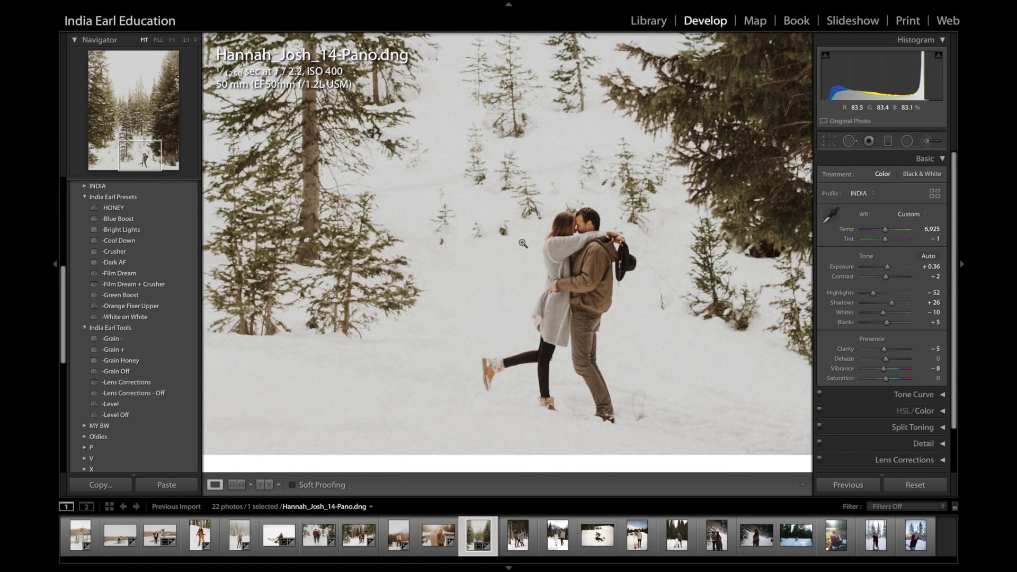
click(522, 243)
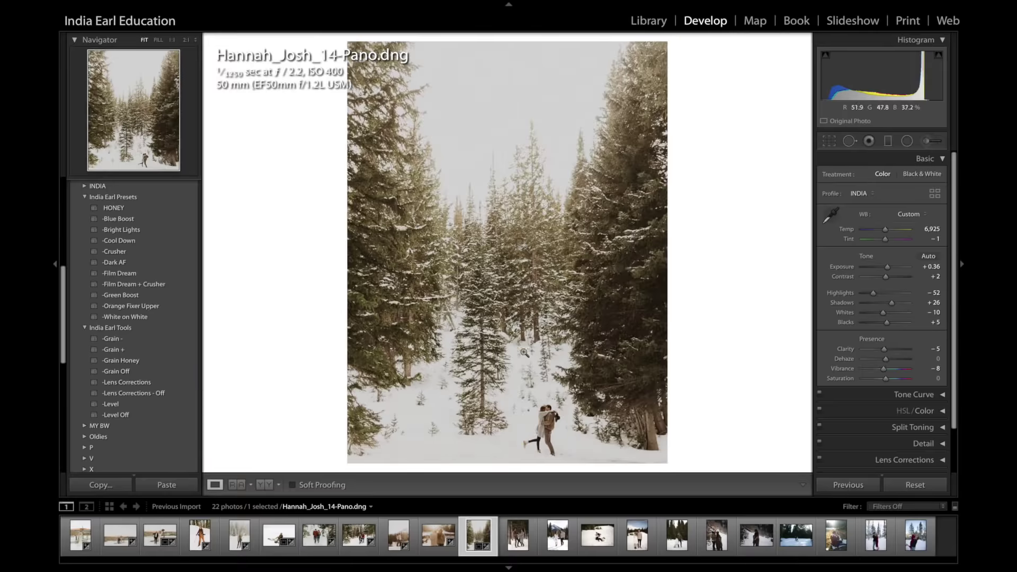
click(442, 442)
click(849, 142)
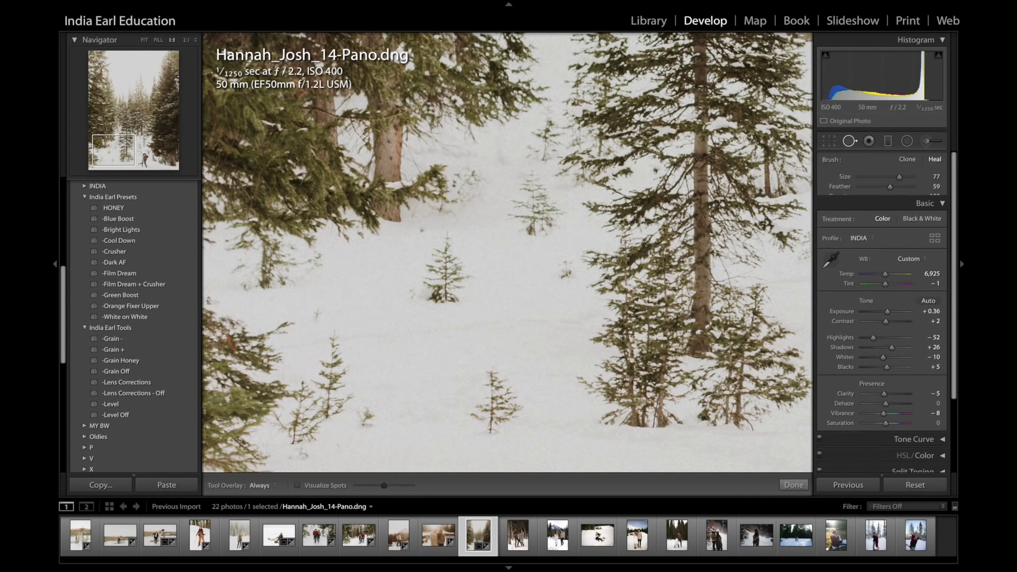
mouse_move(498, 364)
mouse_down()
mouse_move(497, 396)
mouse_move(484, 413)
mouse_move(476, 402)
mouse_move(513, 394)
mouse_up()
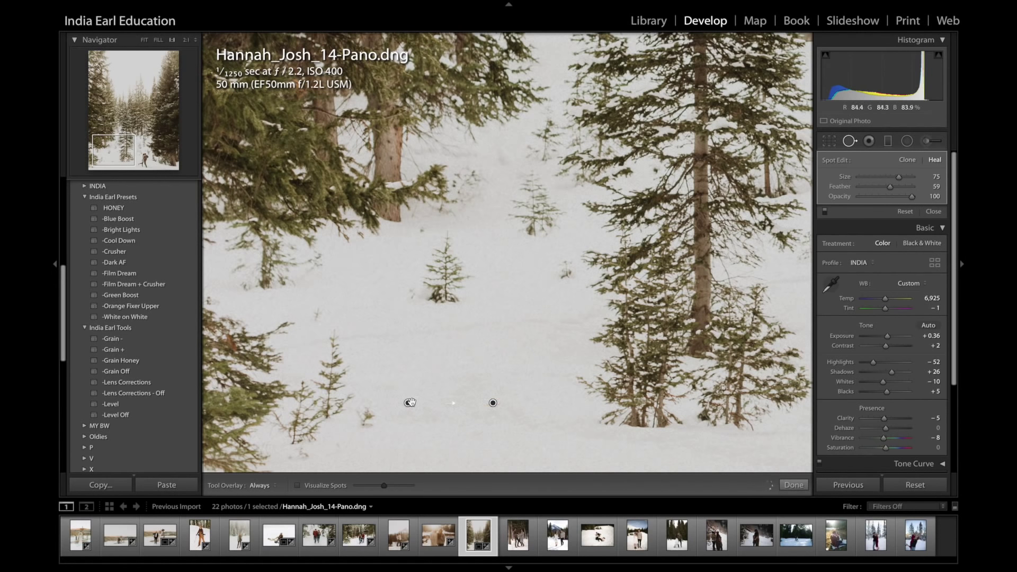
click(445, 296)
click(451, 249)
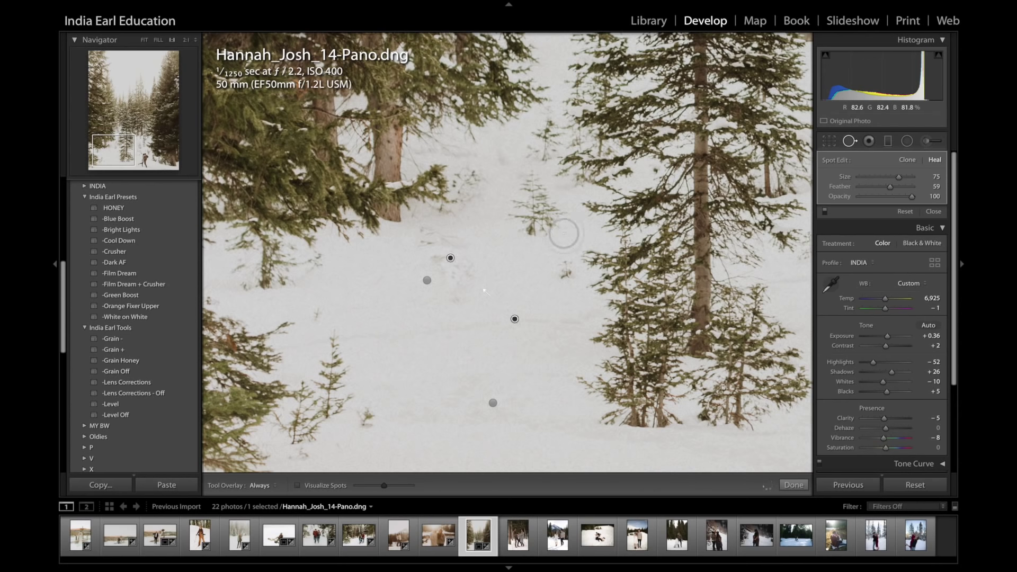
mouse_move(550, 231)
mouse_down()
mouse_move(502, 207)
mouse_move(544, 181)
mouse_move(560, 221)
mouse_move(535, 188)
mouse_up()
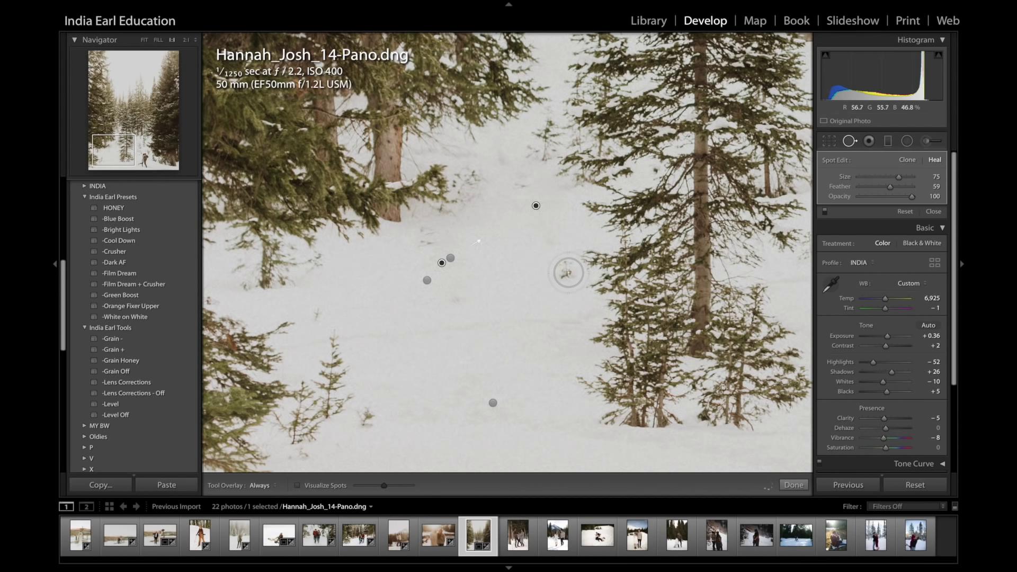
Heal away the small saplings and twigs in the snow around the couple with a smaller spot size of about 38
key(z)
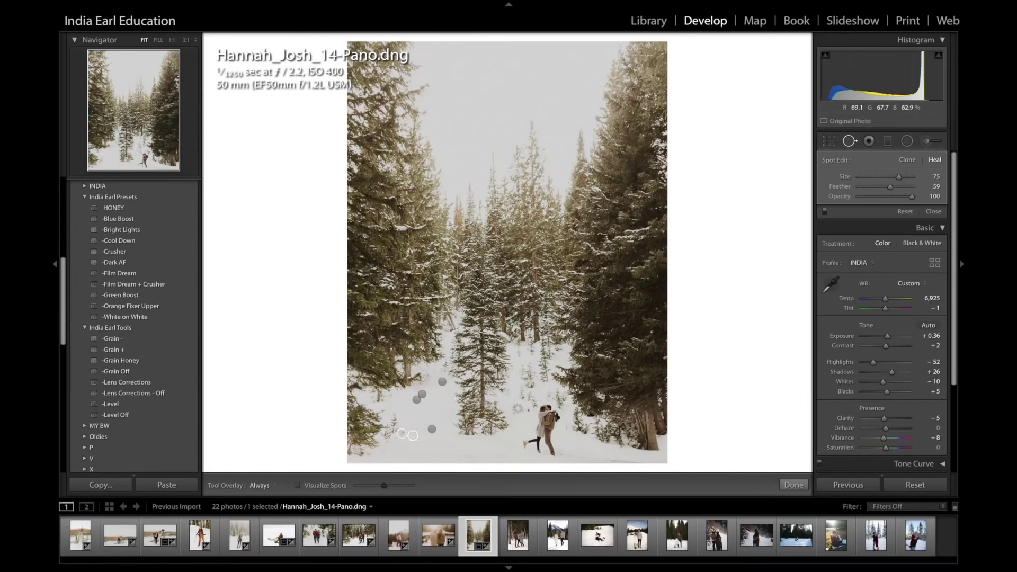
click(142, 153)
drag(142, 153, 138, 159)
scroll(445, 223, down, 6)
mouse_move(445, 206)
mouse_down()
mouse_move(445, 242)
mouse_move(476, 229)
mouse_up()
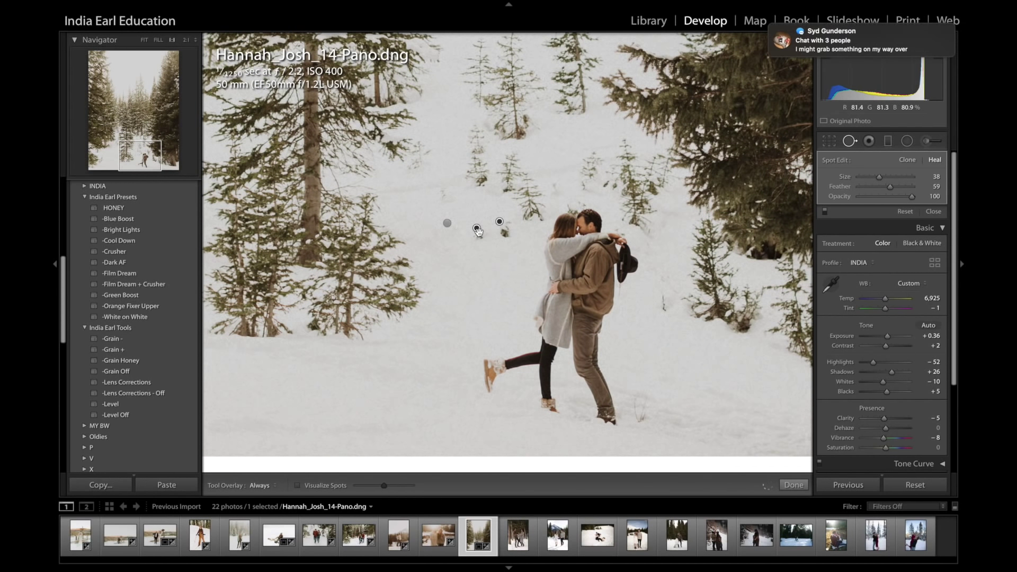
mouse_move(545, 213)
mouse_down()
mouse_move(518, 218)
mouse_move(520, 172)
mouse_up()
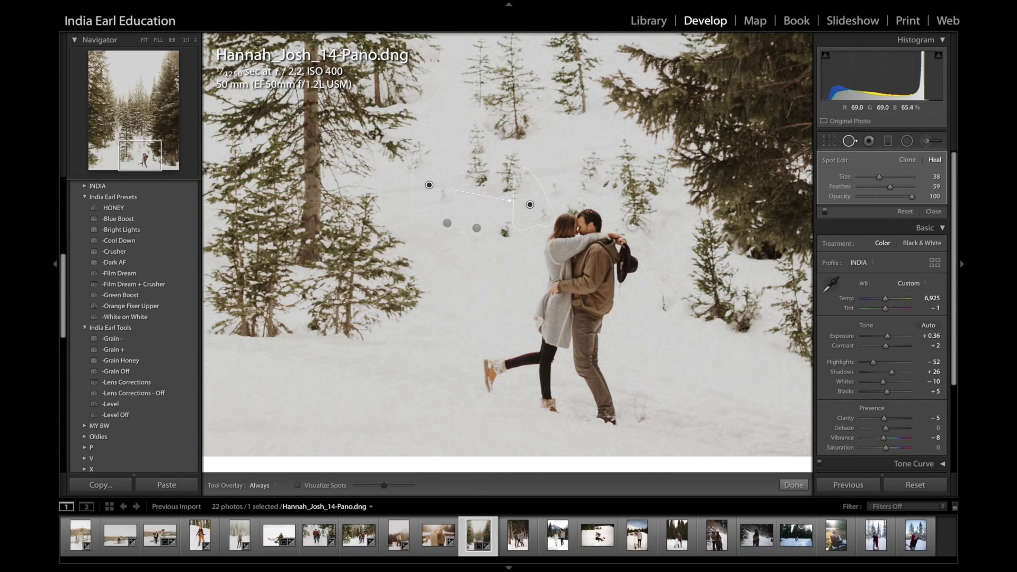
mouse_move(637, 221)
mouse_down()
mouse_move(629, 190)
mouse_move(583, 187)
mouse_move(597, 159)
mouse_move(632, 166)
mouse_move(651, 196)
mouse_move(653, 172)
mouse_move(646, 202)
mouse_move(625, 208)
mouse_move(641, 237)
mouse_up()
mouse_move(518, 160)
mouse_down()
mouse_move(519, 189)
mouse_move(498, 192)
mouse_move(466, 127)
mouse_up()
click(662, 298)
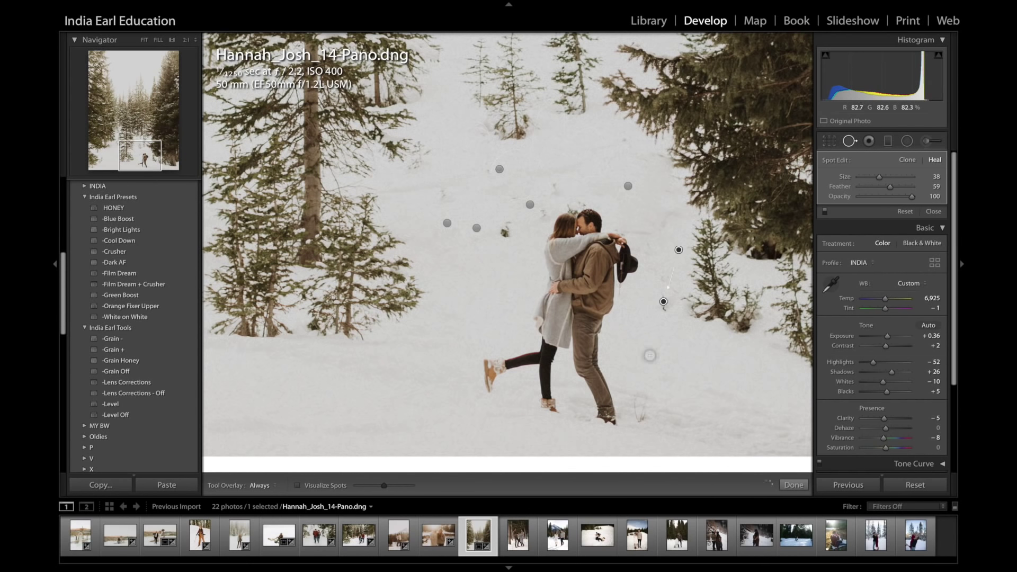
drag(637, 395, 640, 439)
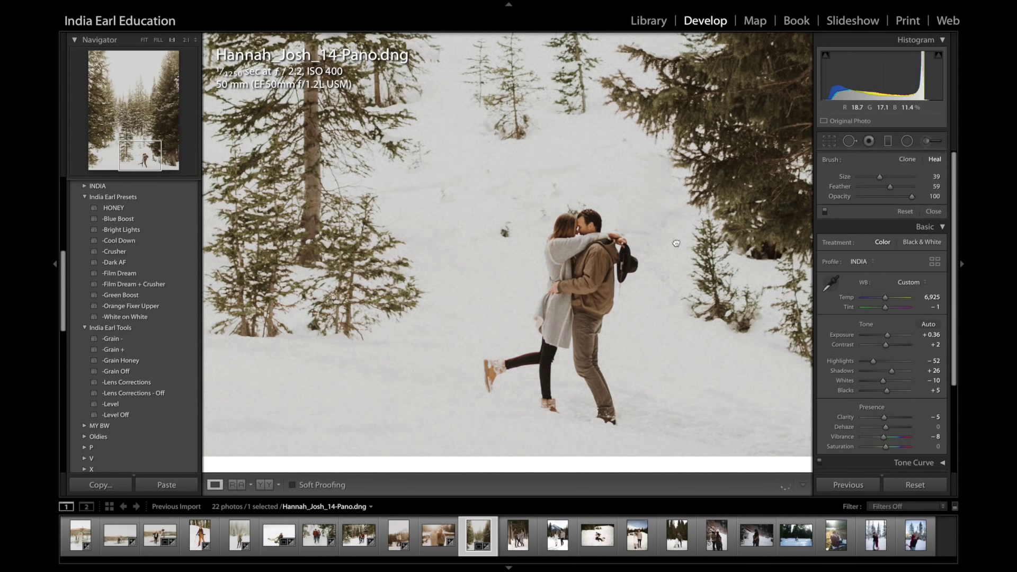
Heal away the small tree standing in the snow just above the couple, using spot size 38
drag(524, 64, 528, 164)
drag(510, 366, 509, 317)
mouse_move(513, 133)
mouse_down()
mouse_move(532, 223)
mouse_move(474, 233)
mouse_up()
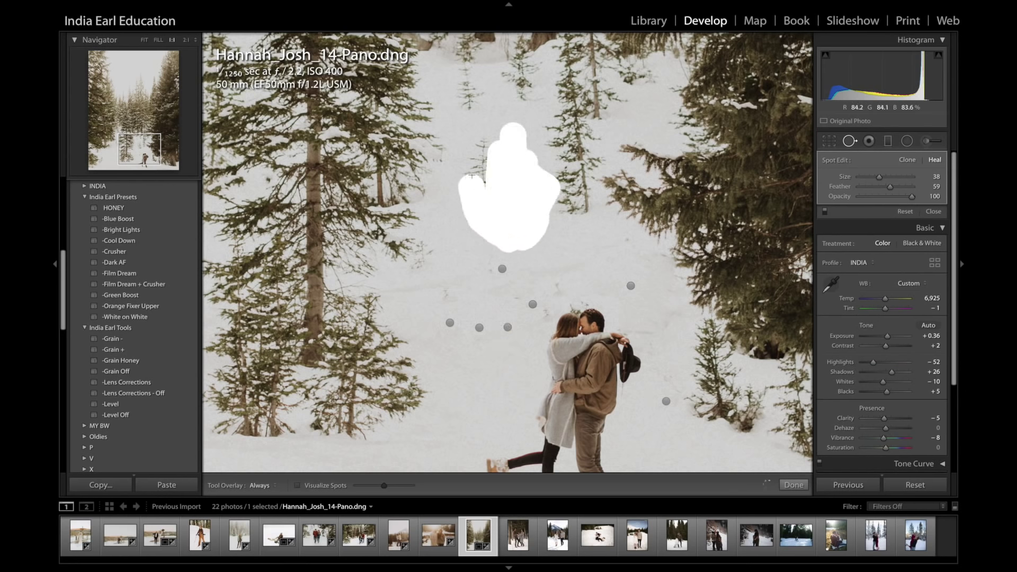
key(q)
click(560, 214)
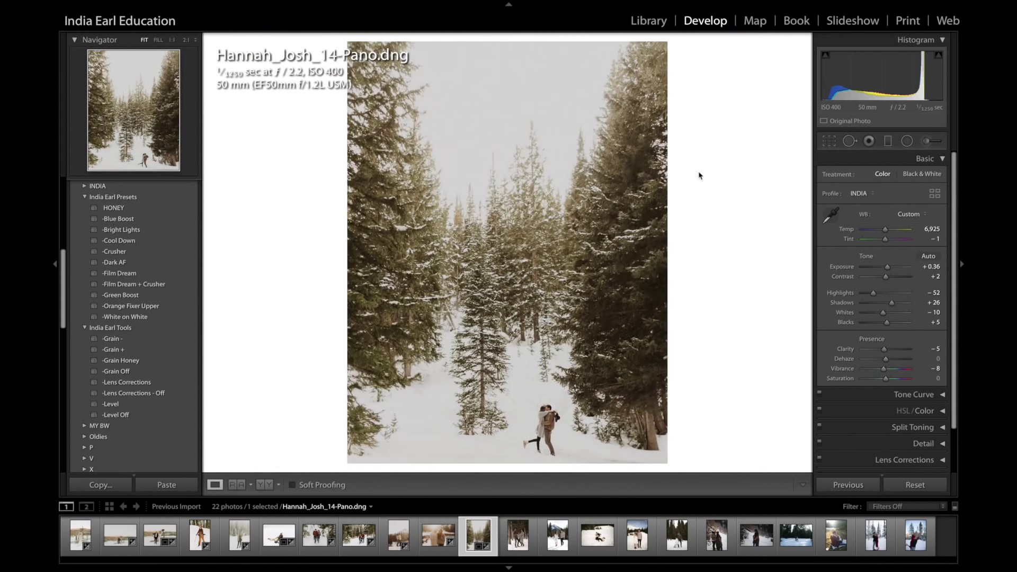
Compare the edited forest panorama with its original version several times
key(backslash)
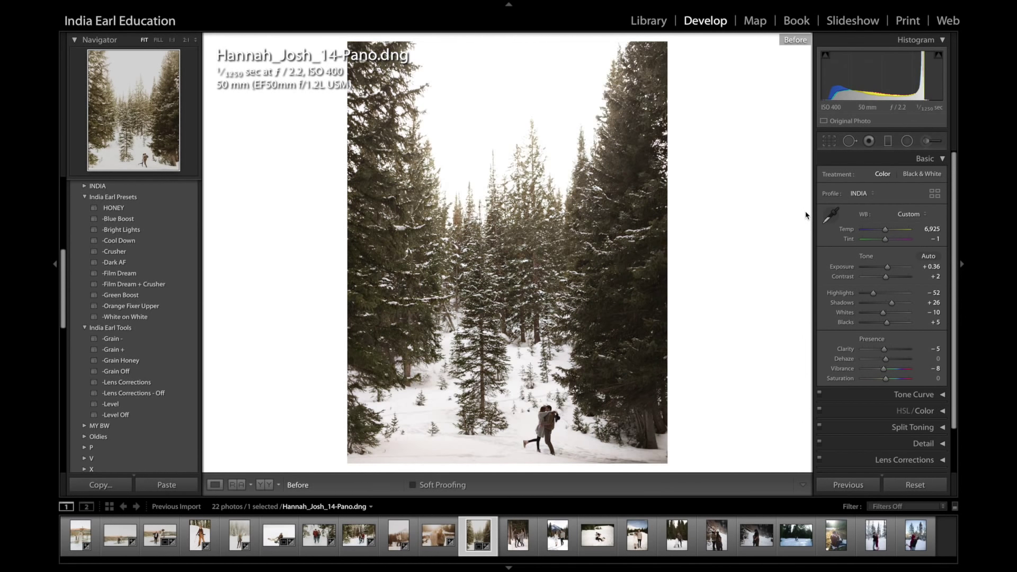
key(backslash)
key(backslash)
key(backslash)
key(backslash)
key(backslash)
key(backslash)
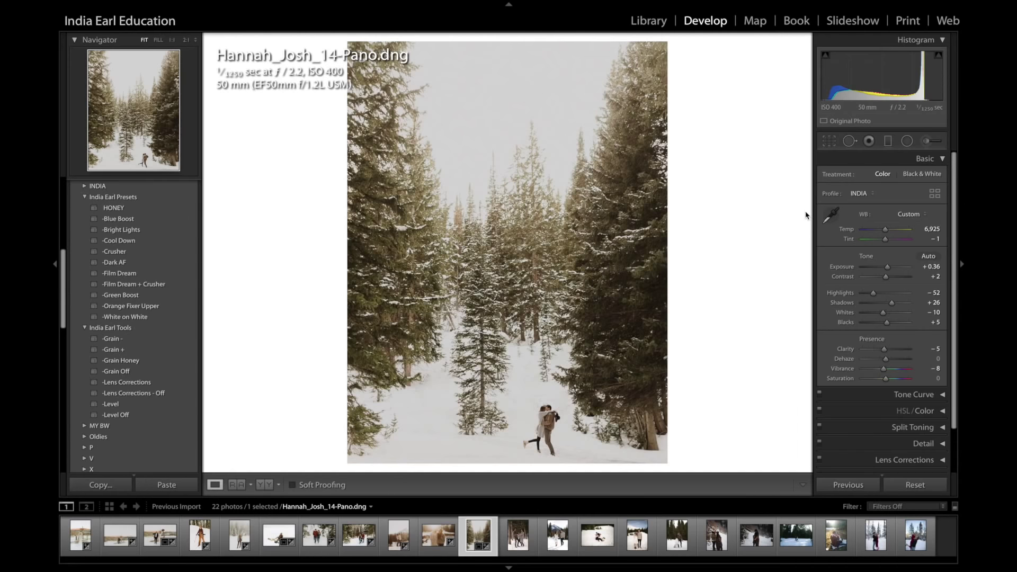
key(backslash)
key(backslash)
key(backslash)
key(backslash)
key(backslash)
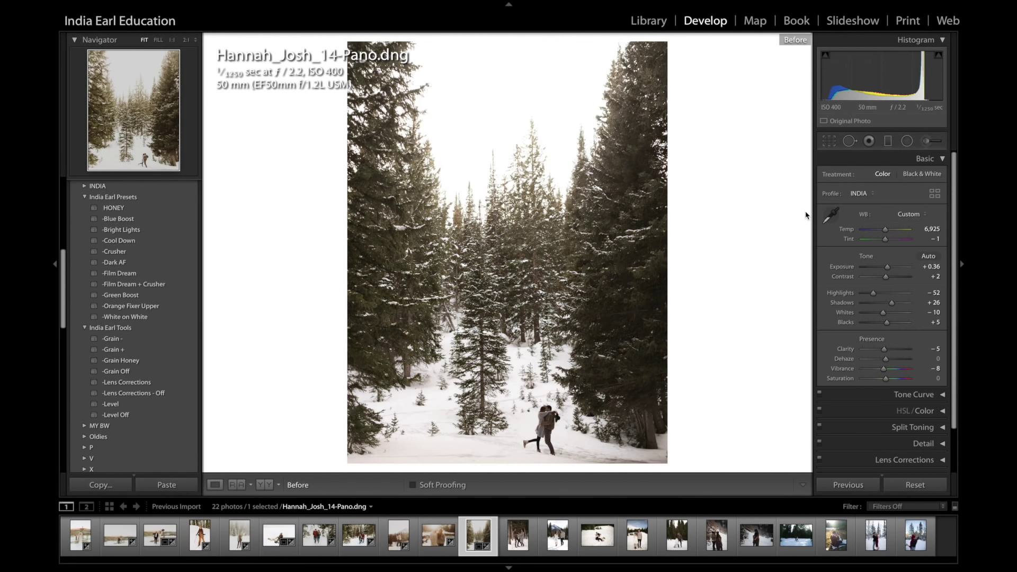
key(backslash)
key(backslash)
Give the next photo the HONEY look with Temp 6,416, Tint -7 and Exposure +0.50, and straighten it by 3.09 degrees
key(Right)
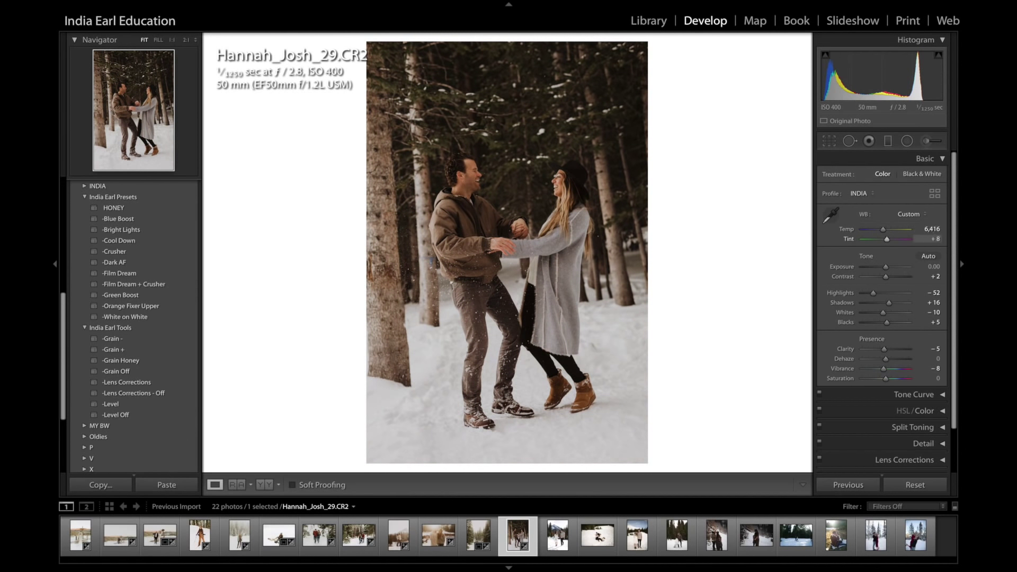
drag(930, 238, 942, 266)
key(r)
drag(719, 245, 719, 256)
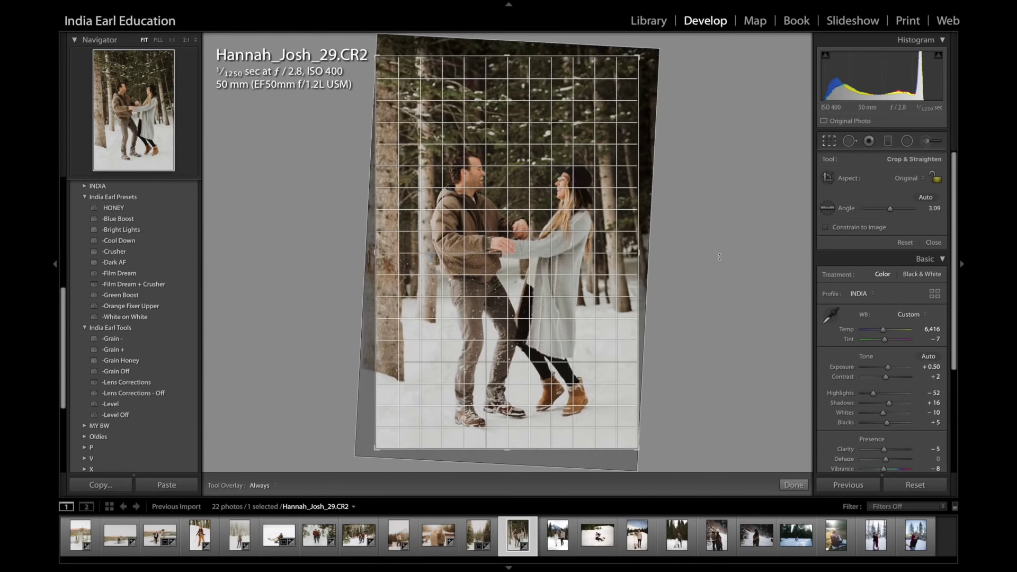
key(Return)
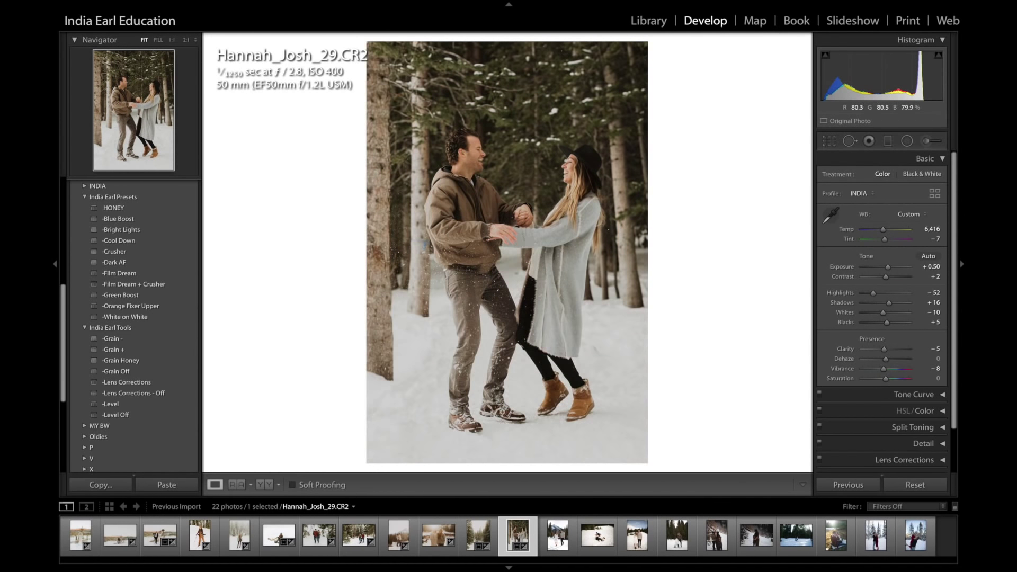
Apply the -White on White preset to the photo of the couple dancing in the woods and compare with the original
click(482, 420)
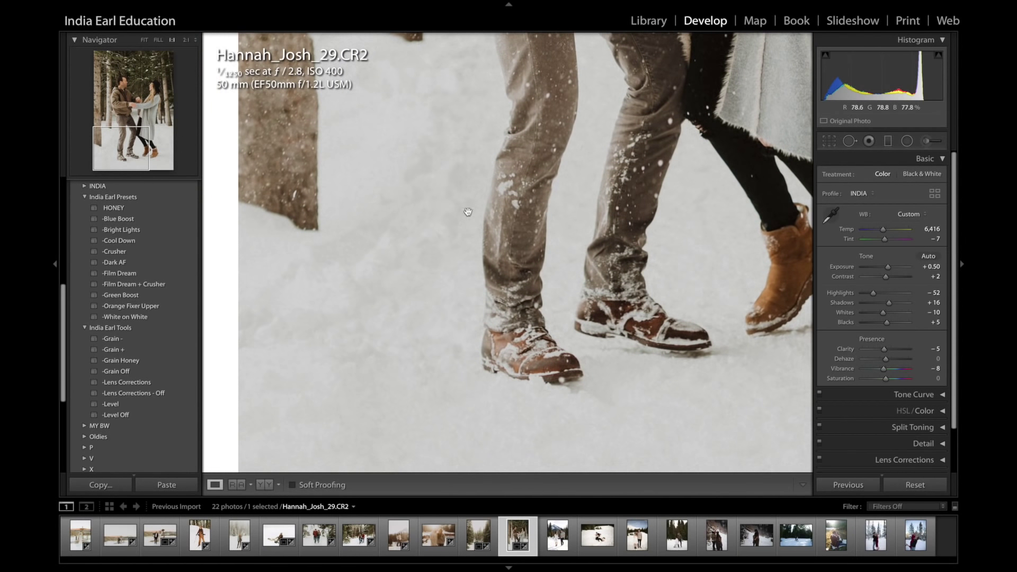
click(395, 388)
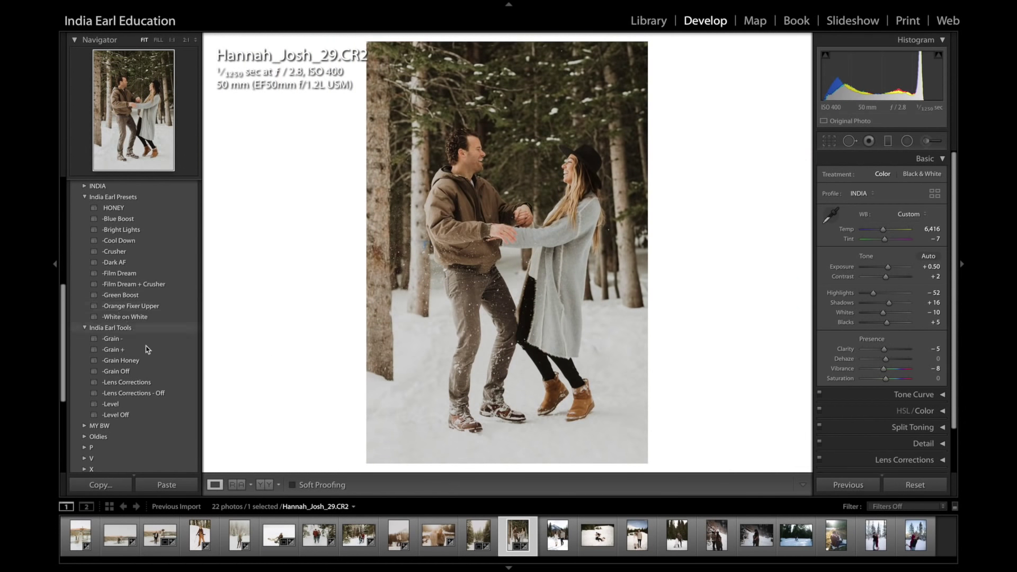
click(159, 317)
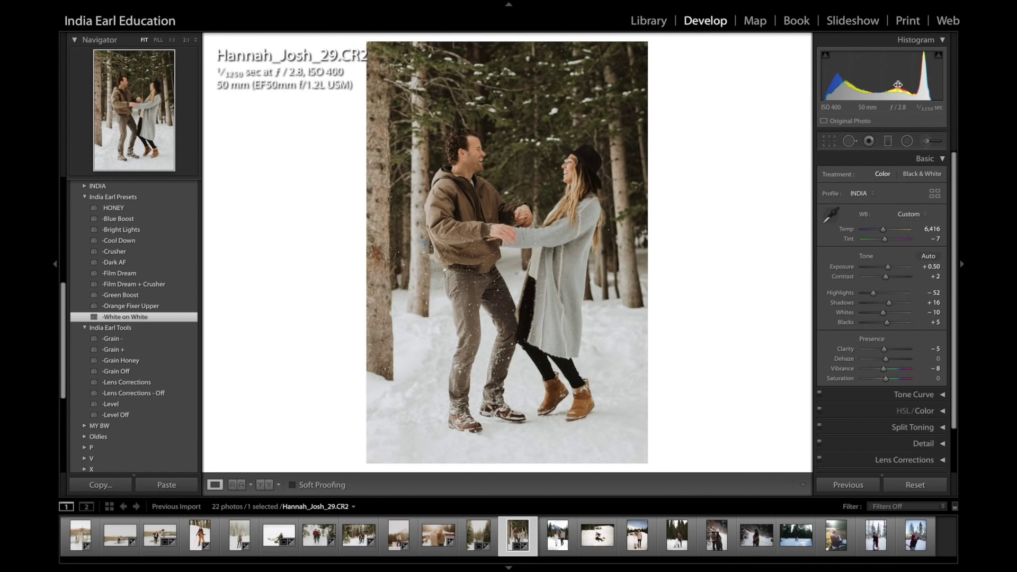
key(backslash)
key(backslash)
key(backslash)
key(backslash)
Set the dancing photo's Temp to 6,665 and compare it with the original
drag(928, 229, 933, 228)
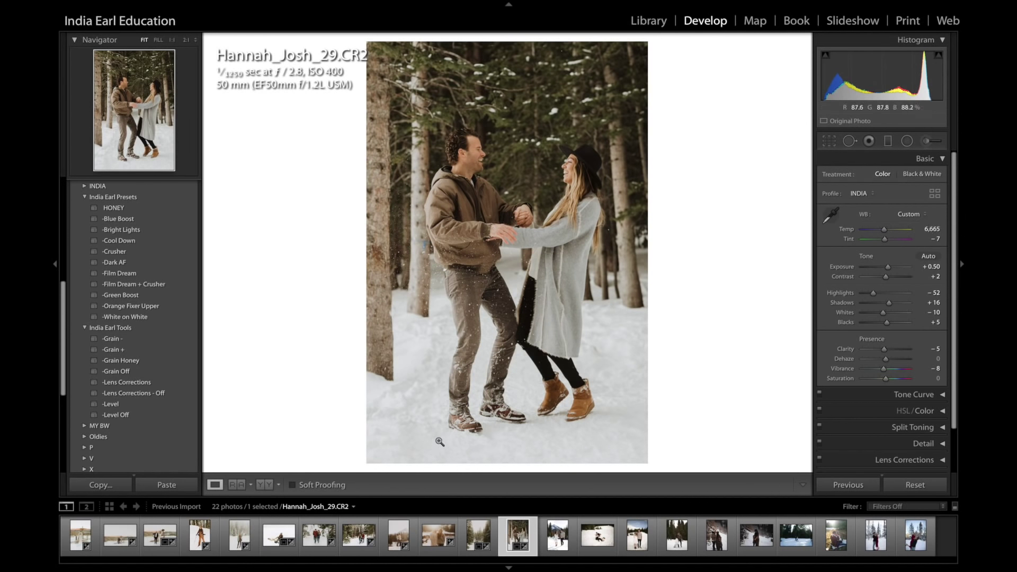
key(backslash)
key(backslash)
key(backslash)
key(backslash)
Set the Split Toning highlights to hue 44 and saturation 5, checking the snow around the boots up close
click(637, 412)
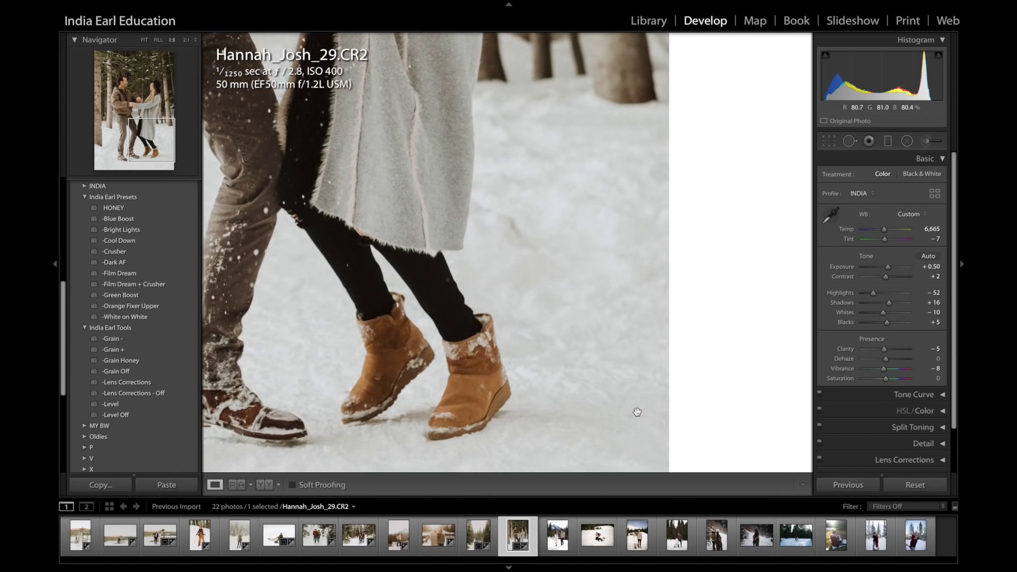
drag(637, 412, 632, 262)
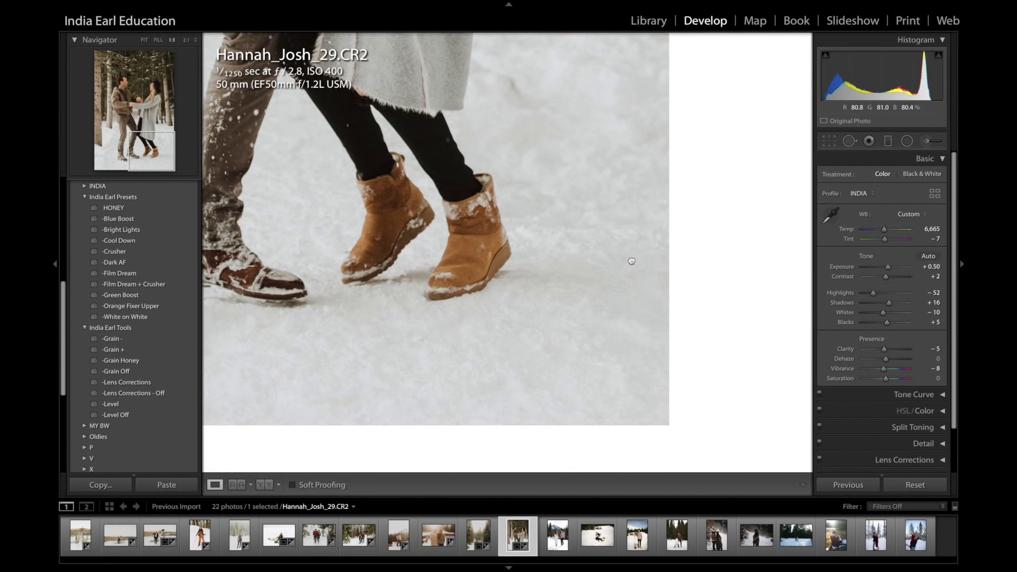
click(909, 427)
click(914, 393)
click(714, 440)
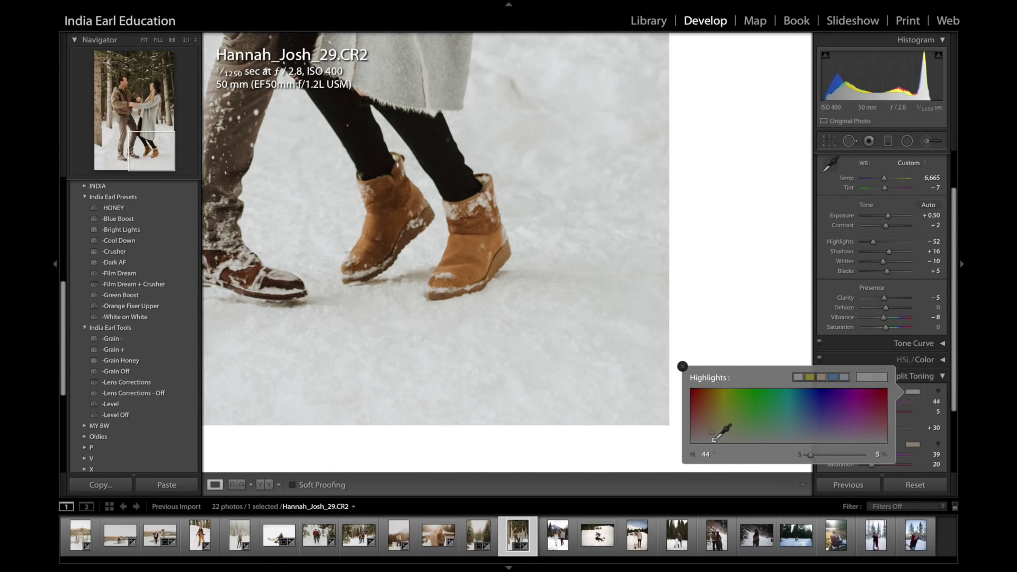
click(679, 317)
click(599, 264)
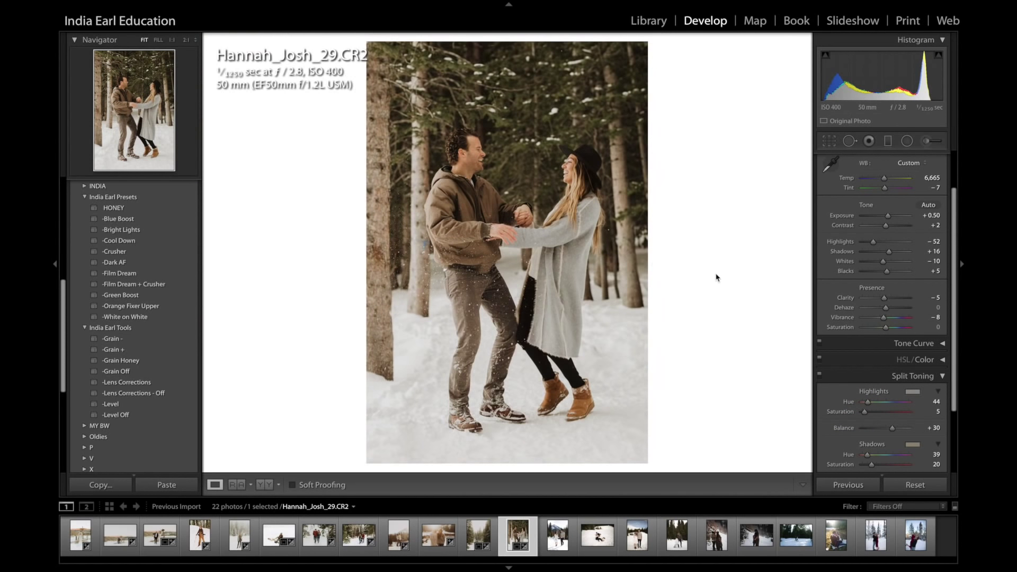
Compare the split-toned dancing photo with its original version several times
key(backslash)
key(backslash)
key(backslash)
key(backslash)
key(backslash)
key(backslash)
key(backslash)
key(backslash)
Heal the distracting spot on the tree trunk beside the man's jacket, using spot size 57
key(q)
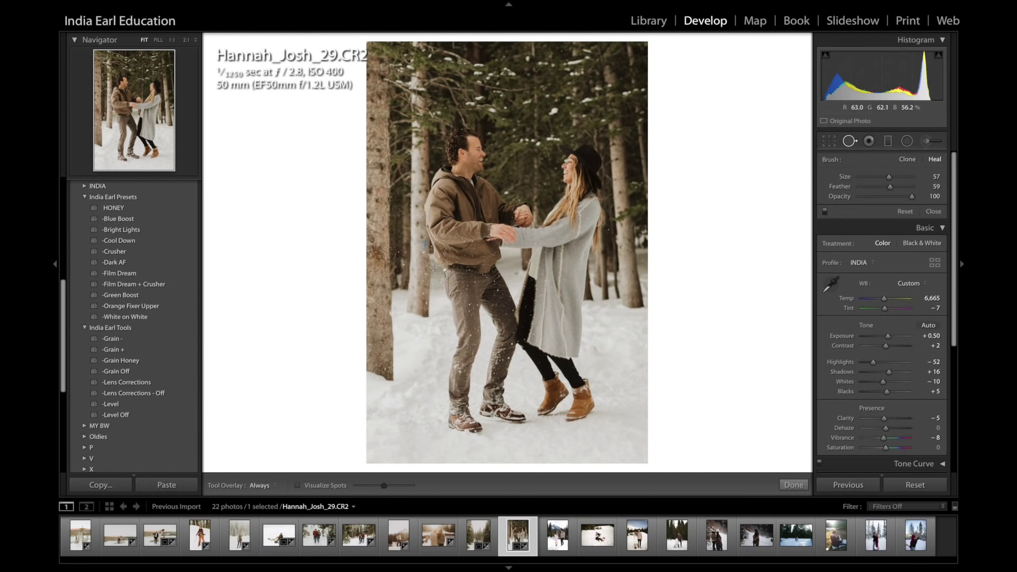
click(423, 245)
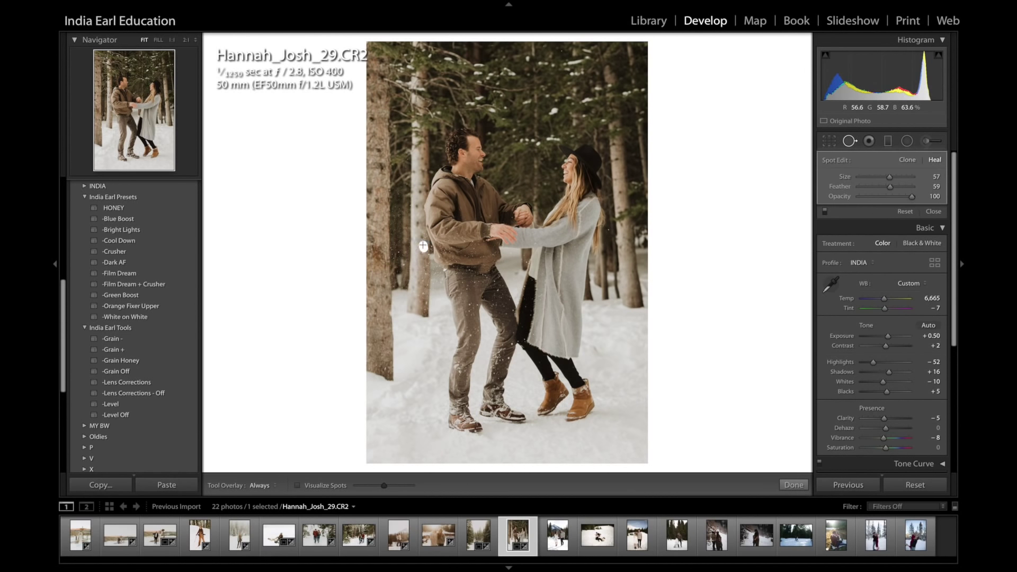
drag(416, 242, 416, 242)
click(850, 141)
Compare the healed photo with its original and set Tint to -4
key(backslash)
key(backslash)
key(backslash)
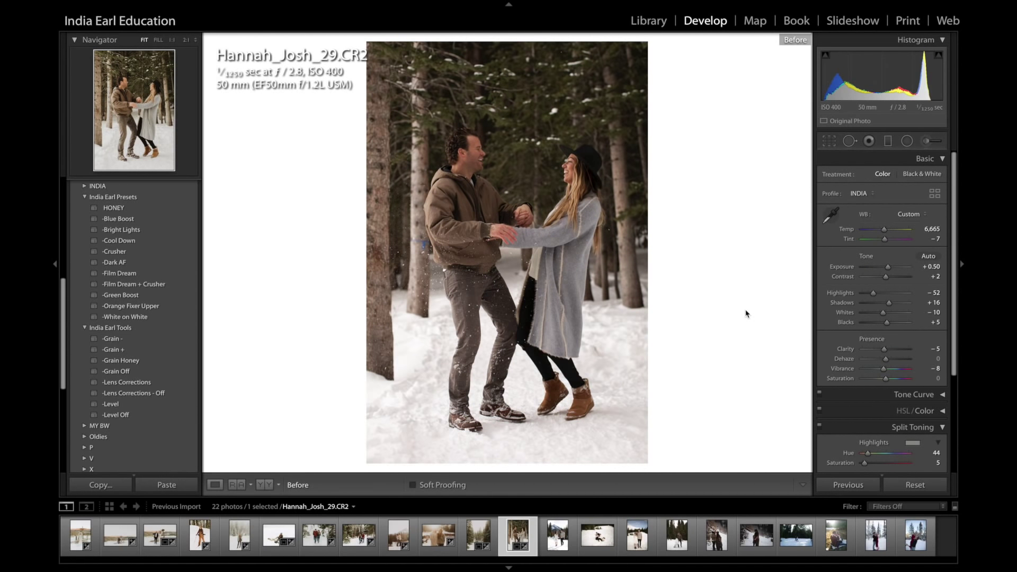
key(backslash)
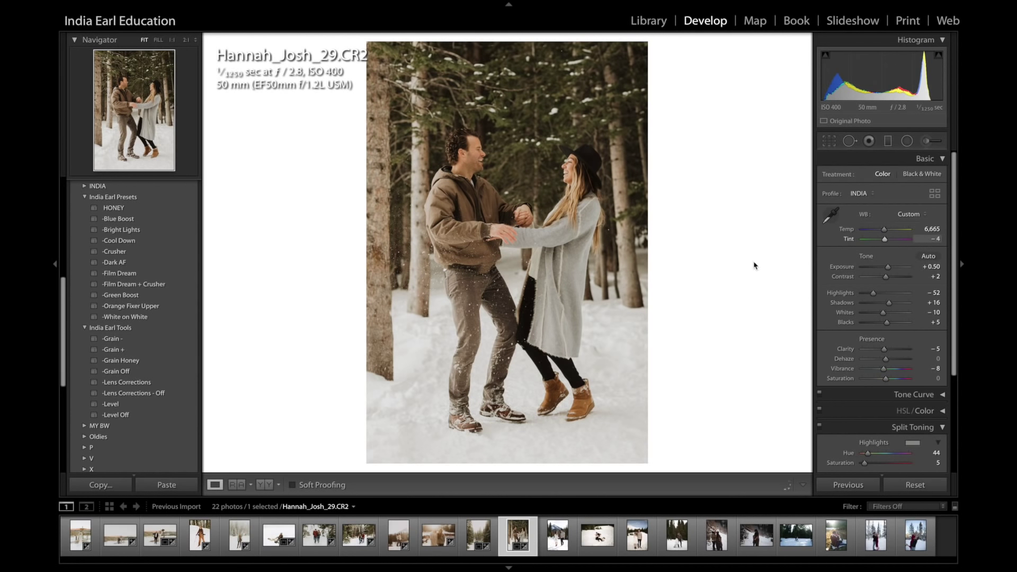
Check the couple and foreground snow up close in the next photo, with the mountain behind, and apply the HONEY preset
key(Right)
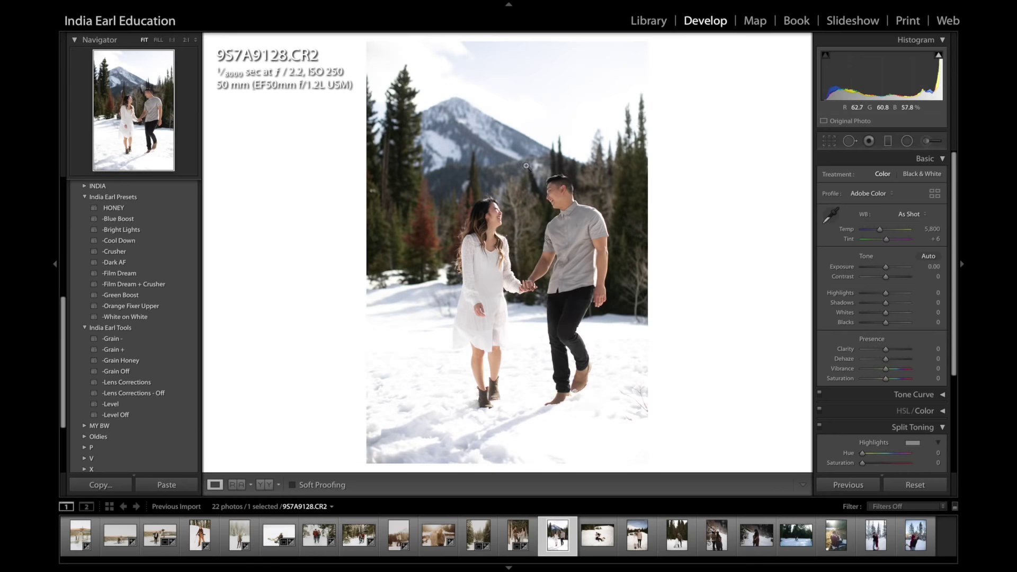
click(506, 259)
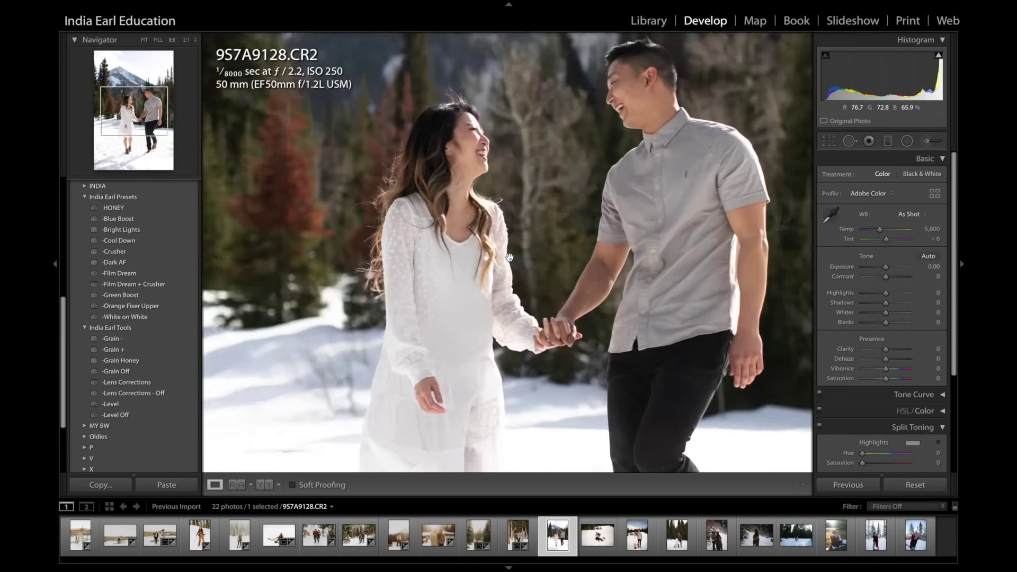
click(560, 288)
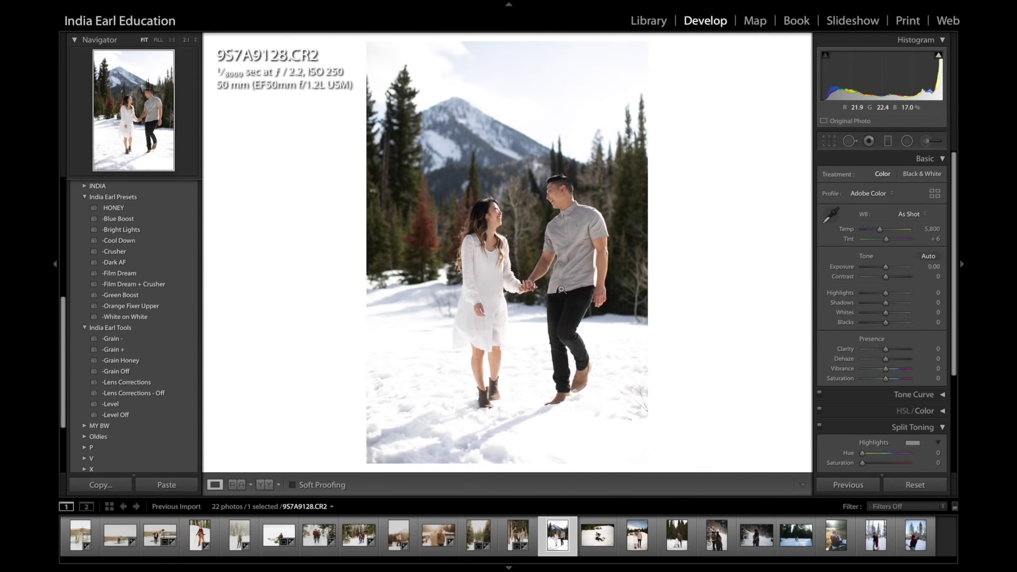
click(529, 440)
drag(528, 429, 640, 295)
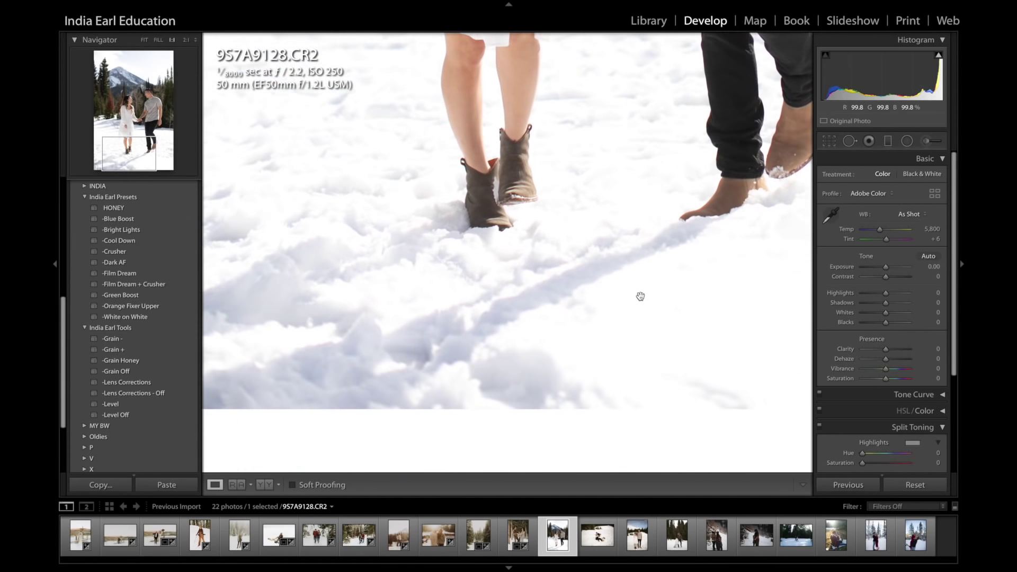
click(558, 272)
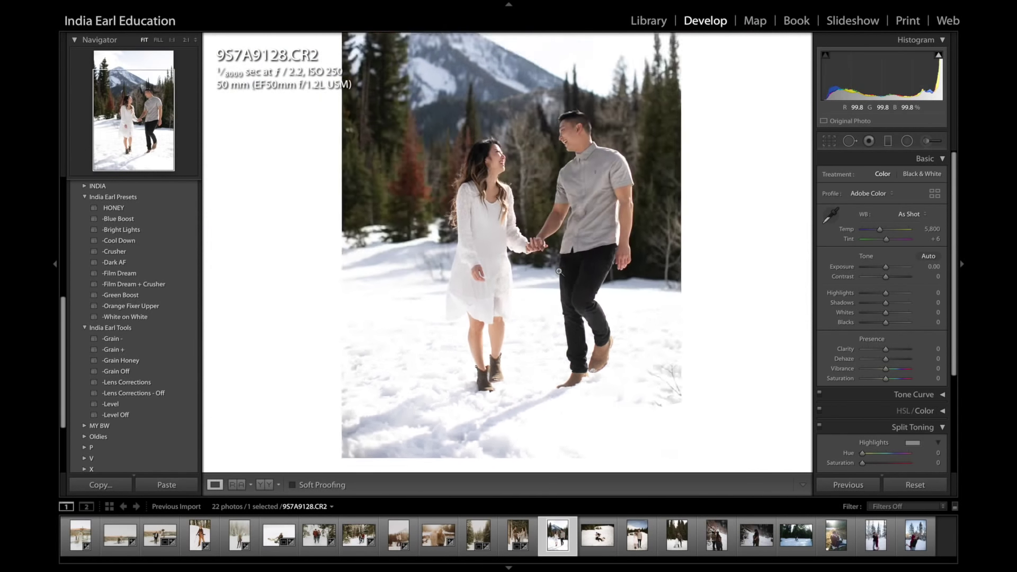
click(136, 208)
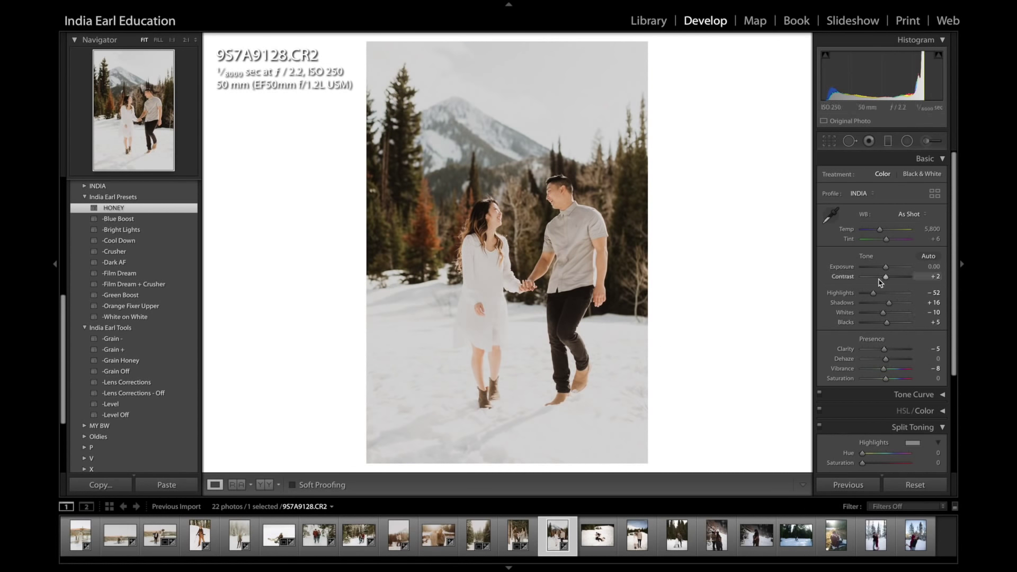
Set the mountain photo's Tint to -1, Contrast to -20 and Exposure to -0.12, and compare with the original
drag(886, 277, 881, 276)
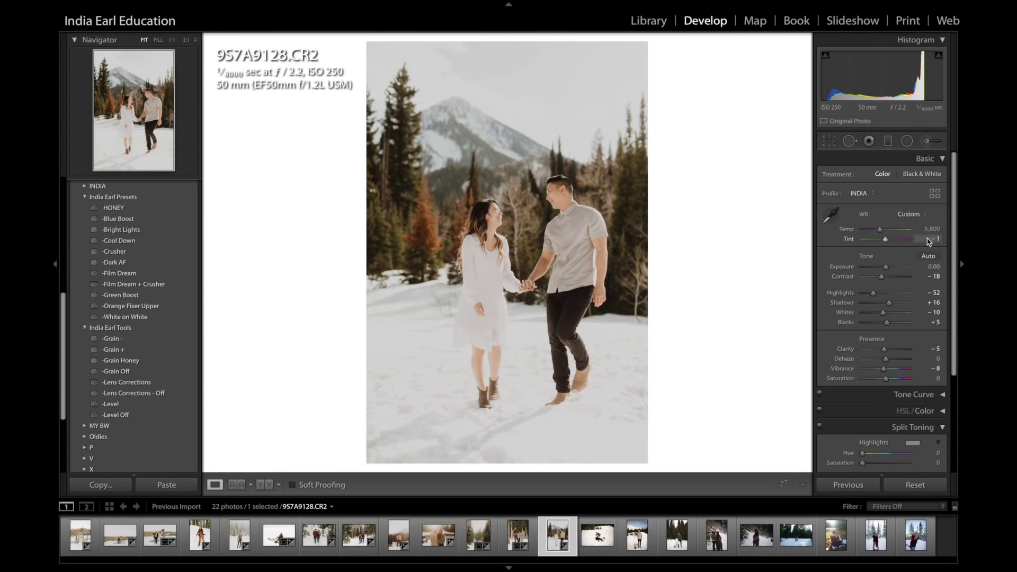
mouse_move(933, 266)
mouse_down()
mouse_move(922, 266)
mouse_move(939, 267)
mouse_move(928, 277)
mouse_up()
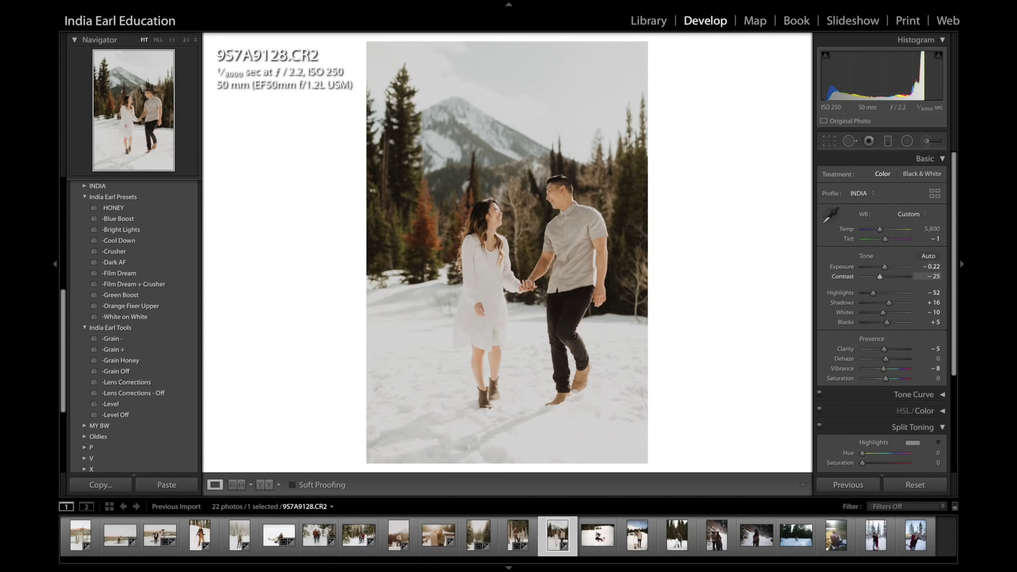
drag(878, 71, 880, 72)
key(backslash)
key(backslash)
key(backslash)
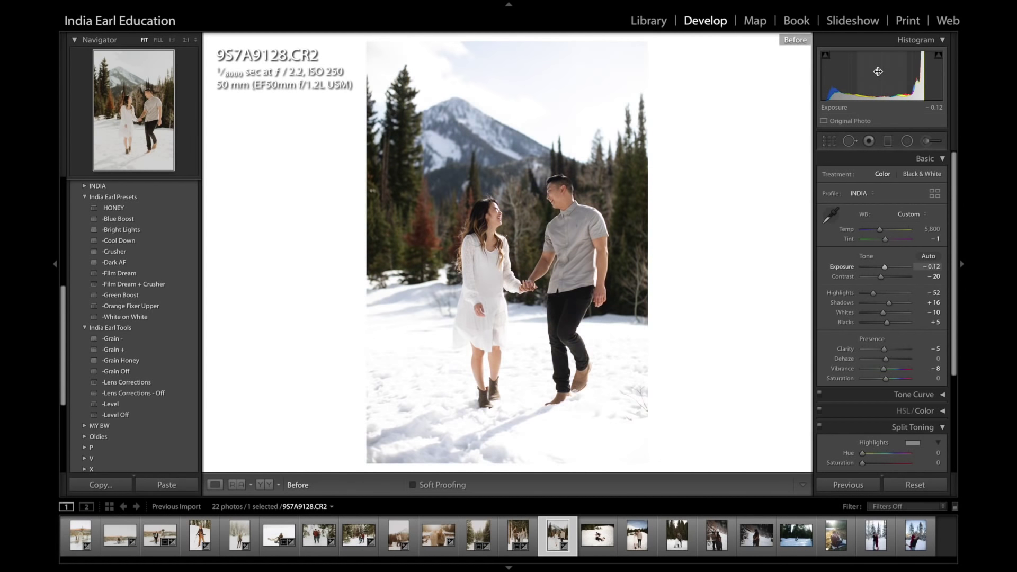
key(backslash)
Review the mountain photo's green HSL settings and apply the -Blue Boost preset
click(881, 426)
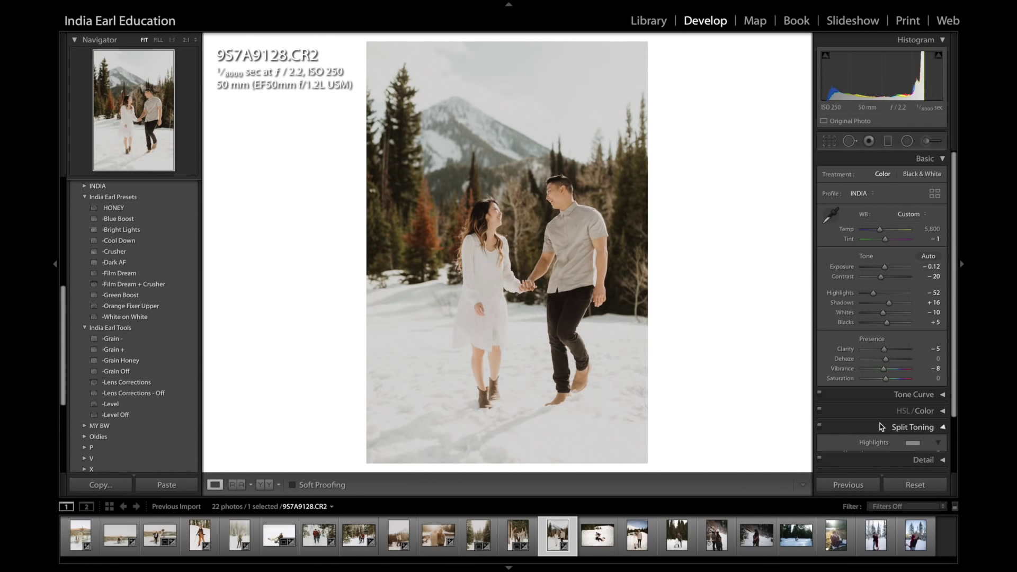
click(889, 410)
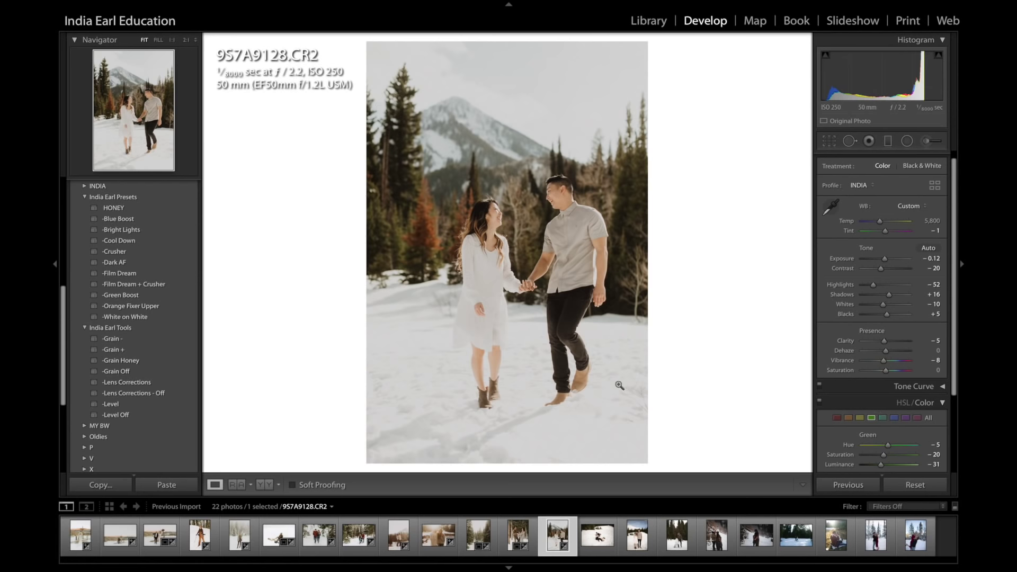
click(134, 220)
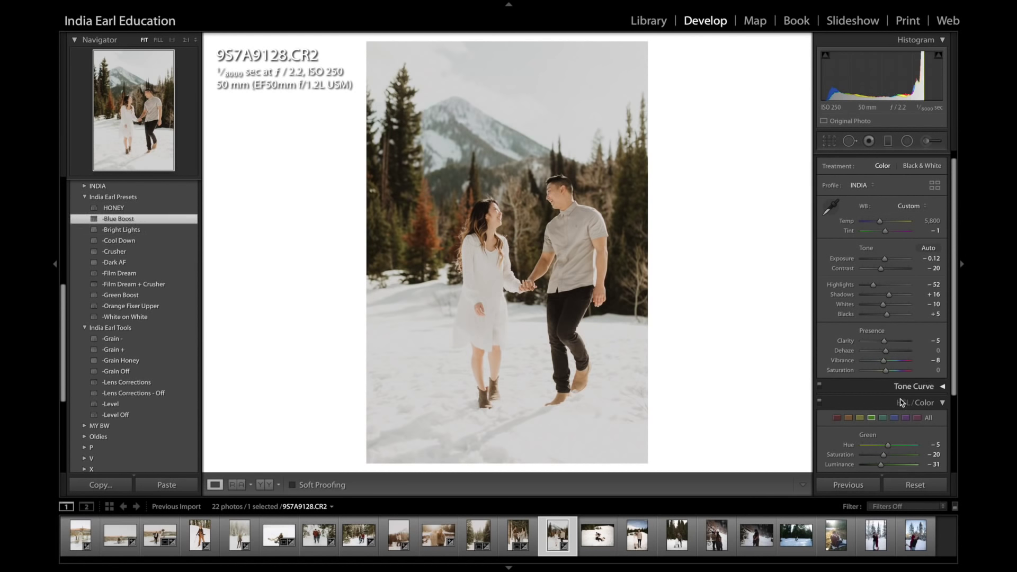
click(849, 401)
Compare the mountain photo with its original and set Whites to -22
key(backslash)
key(backslash)
key(backslash)
key(backslash)
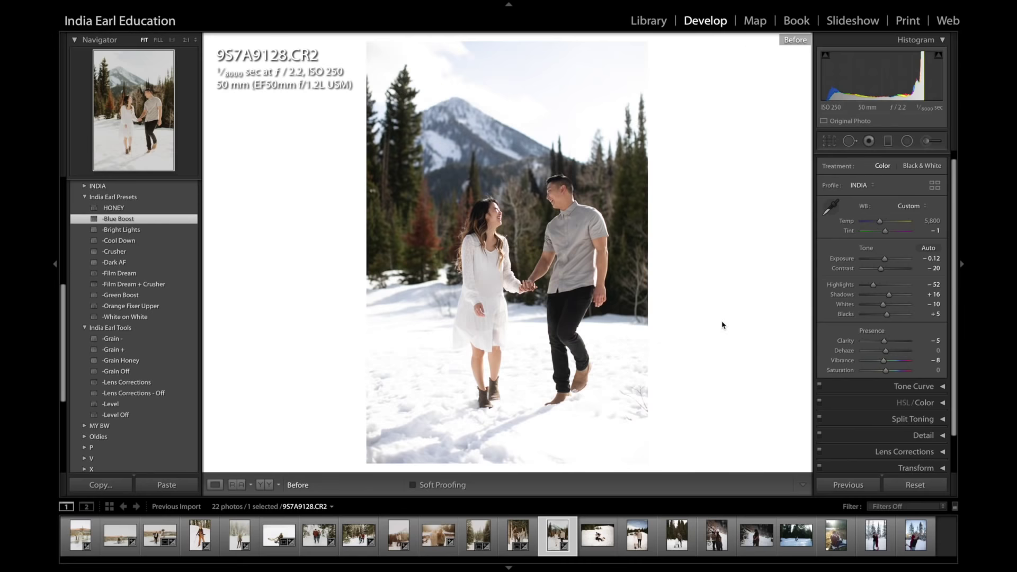
drag(882, 304, 879, 304)
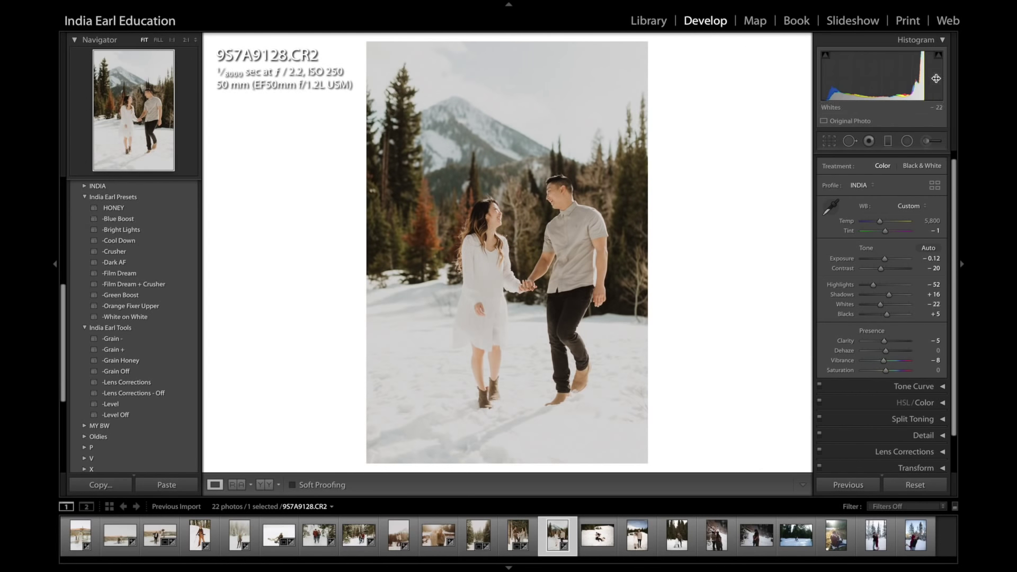
Paint the foreground snow with an adjustment brush at Exposure -0.10, Contrast -59, Highlights 18 and Shadows 44, and undo the erasing stroke
click(927, 141)
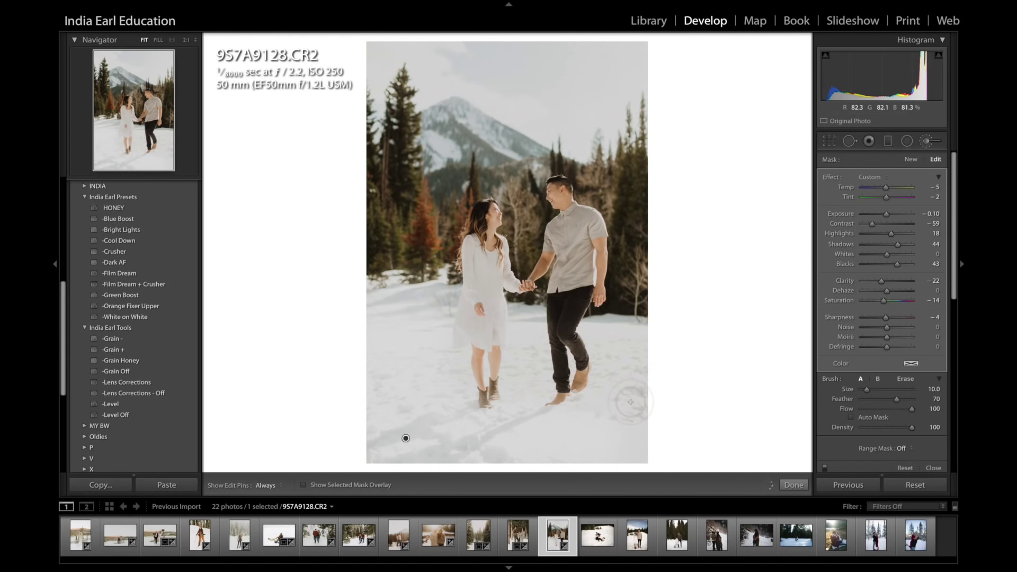
key(h)
key(h)
key(alt)
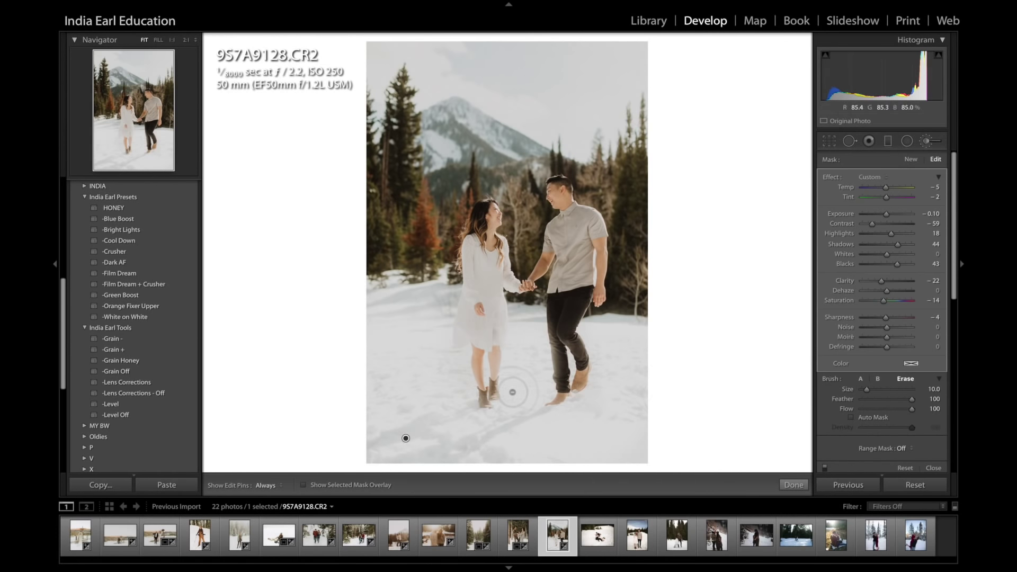
key(ctrl+z)
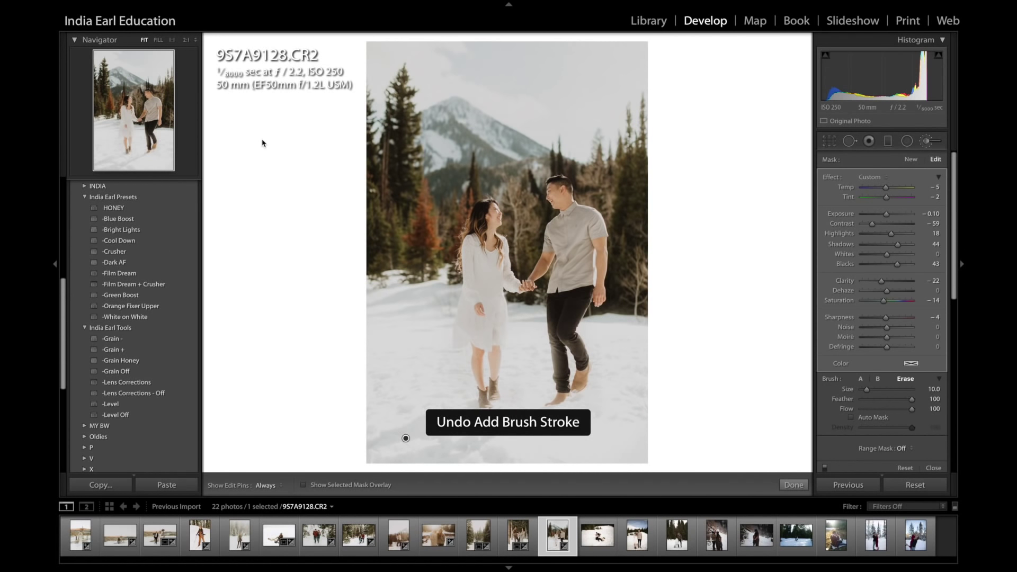
Erase the brush adjustment from the couple's legs and boots with the eraser's Feather at 58, and finish the brush edit
click(139, 139)
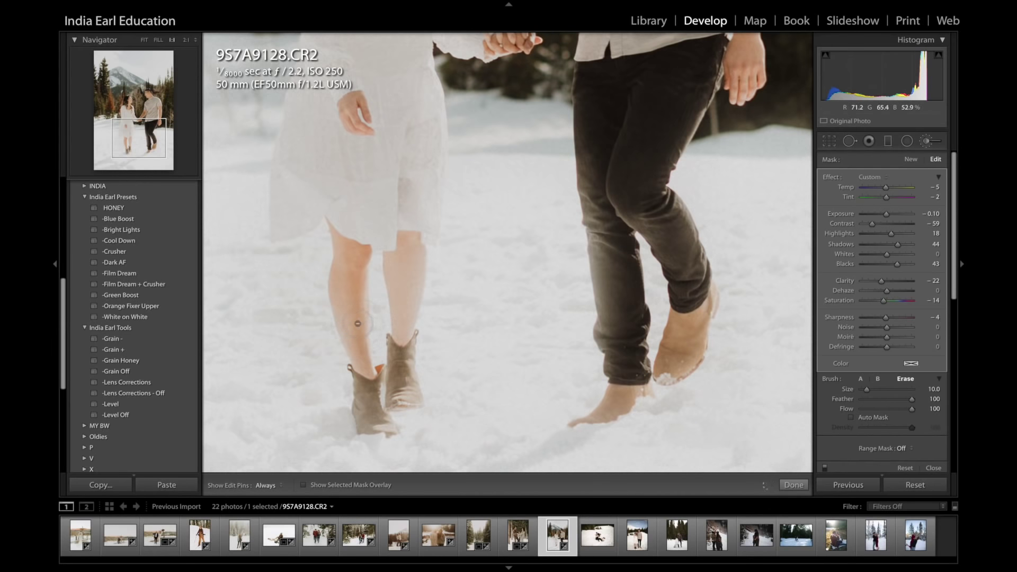
drag(902, 399, 891, 400)
mouse_move(358, 377)
mouse_down()
mouse_move(376, 431)
mouse_move(362, 413)
mouse_move(385, 437)
mouse_move(399, 383)
mouse_move(402, 402)
mouse_move(399, 358)
mouse_move(407, 397)
mouse_move(403, 352)
mouse_up()
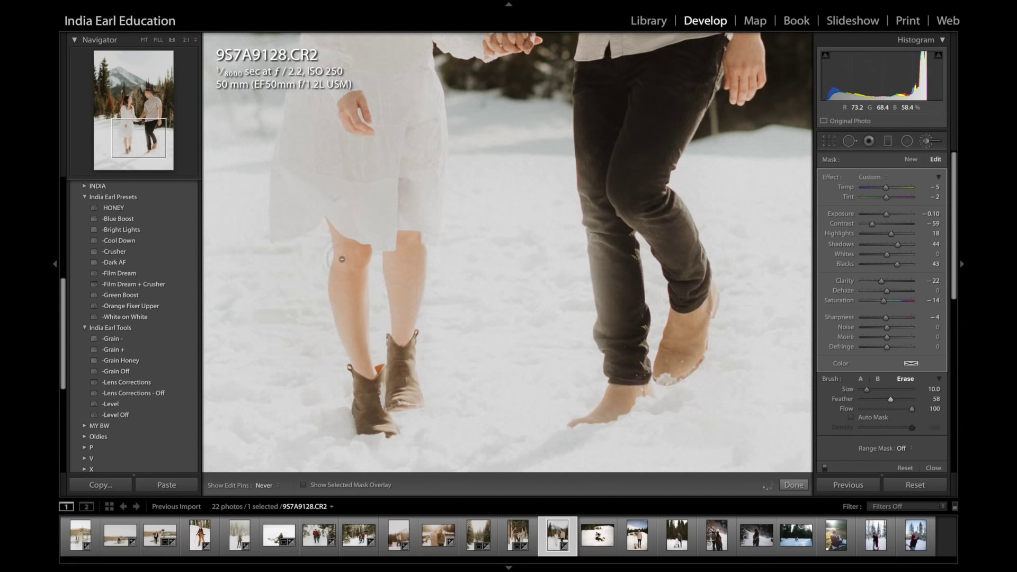
key(h)
mouse_move(589, 417)
mouse_down()
mouse_move(622, 376)
mouse_move(604, 228)
mouse_up()
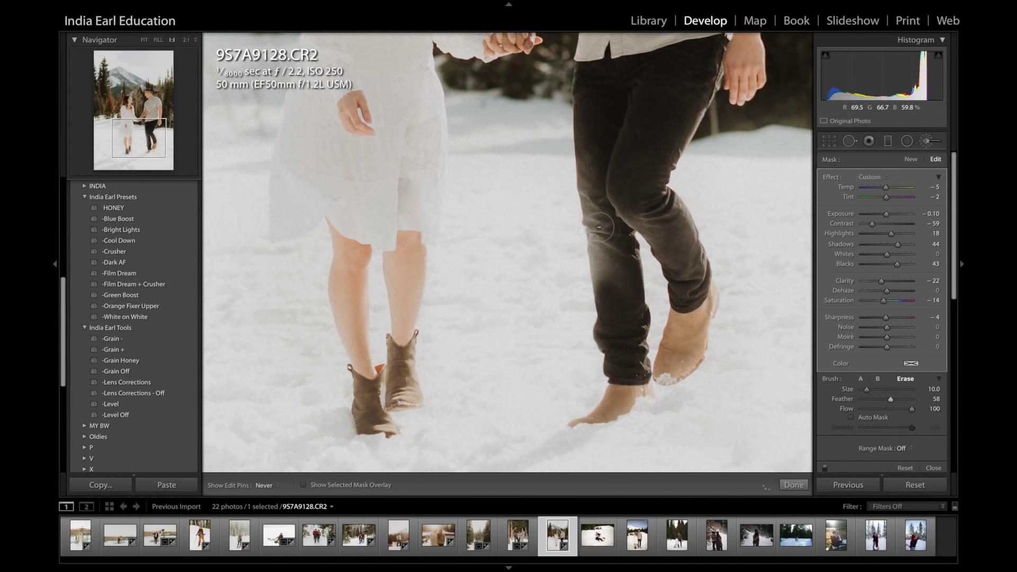
key(z)
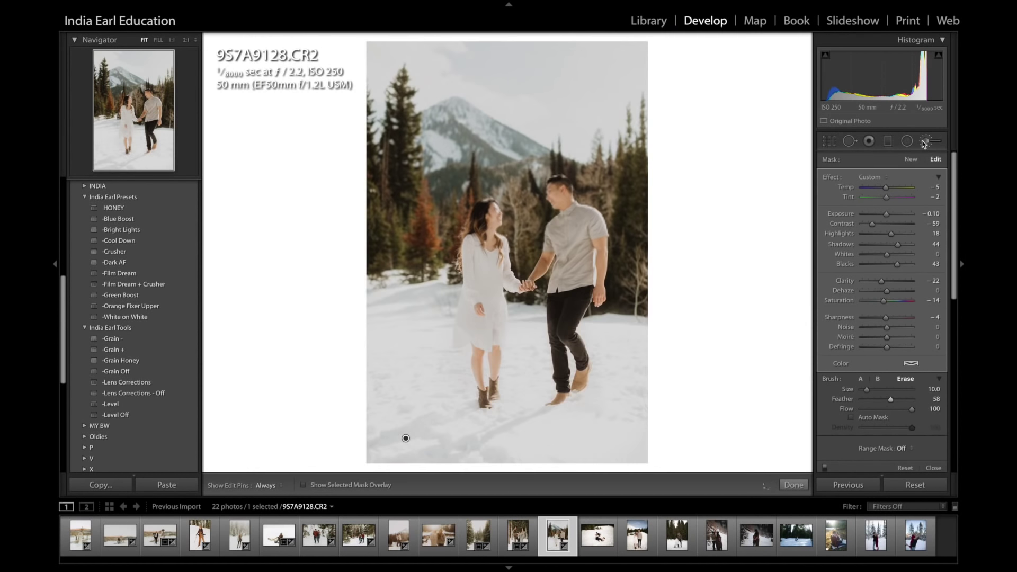
key(k)
Heal the uneven snow patches along the mountain photo's lower right side, moving the sample sources to smoother snow
click(856, 143)
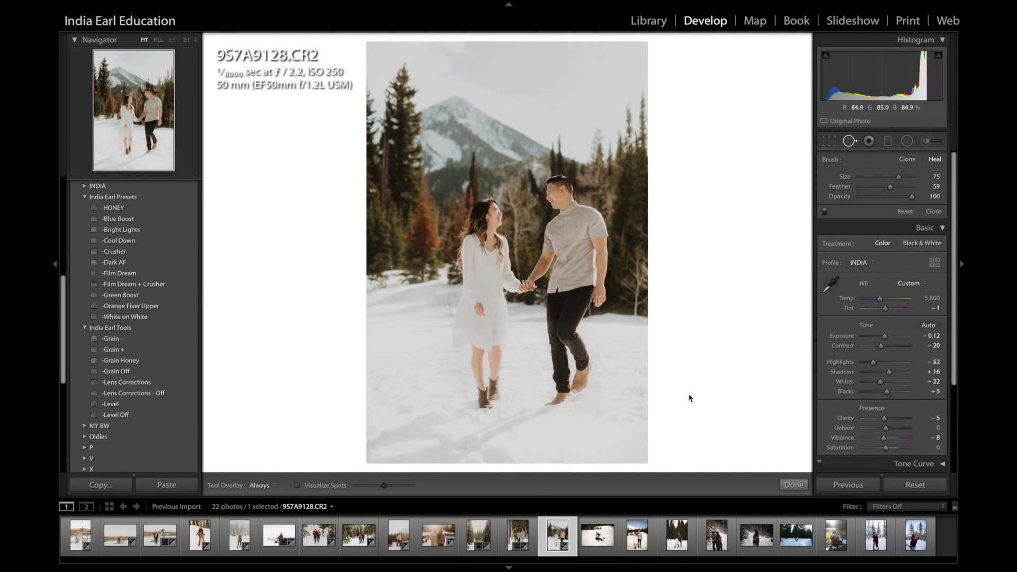
drag(627, 396, 647, 408)
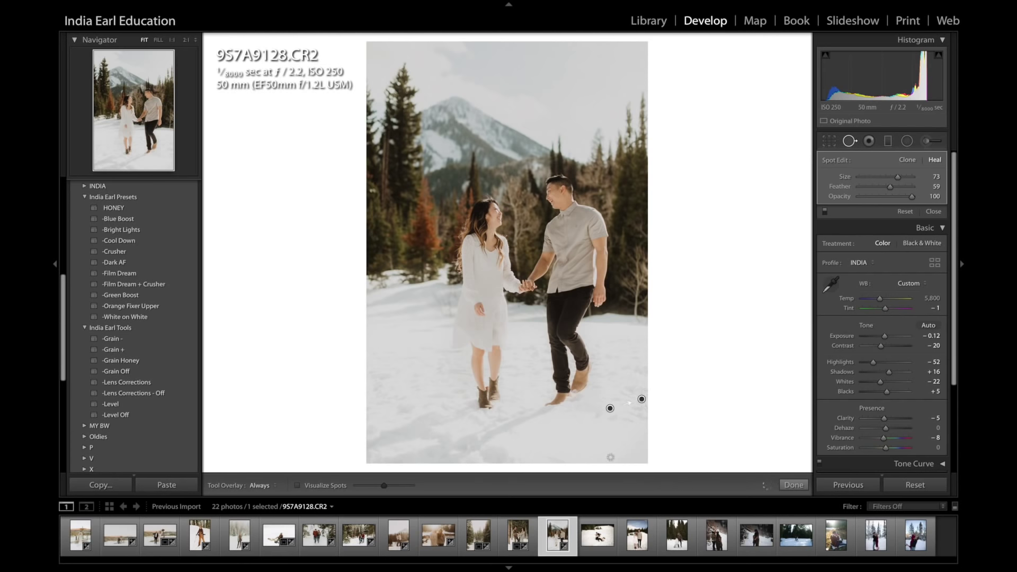
drag(610, 408, 587, 441)
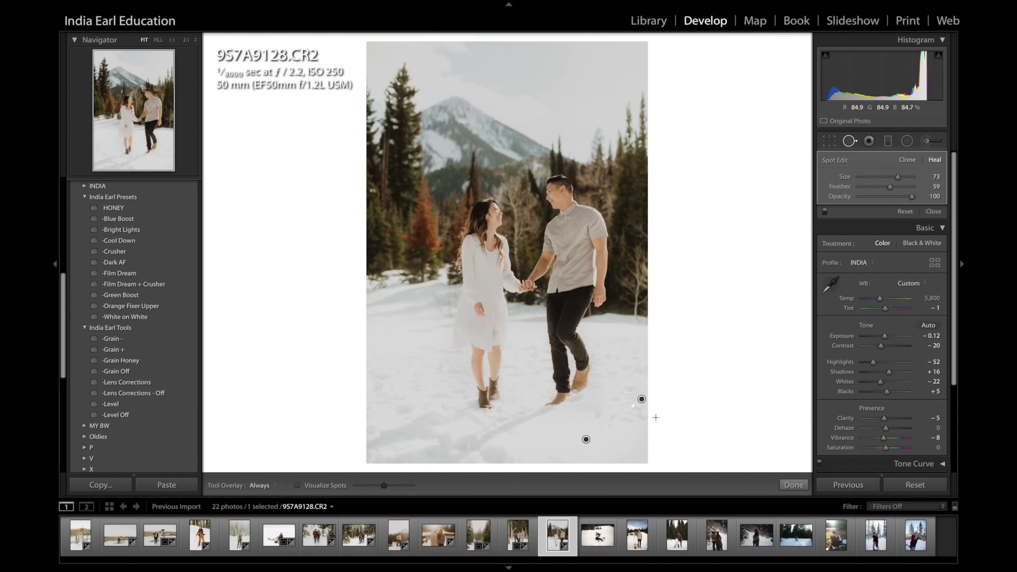
click(629, 417)
drag(419, 360, 397, 342)
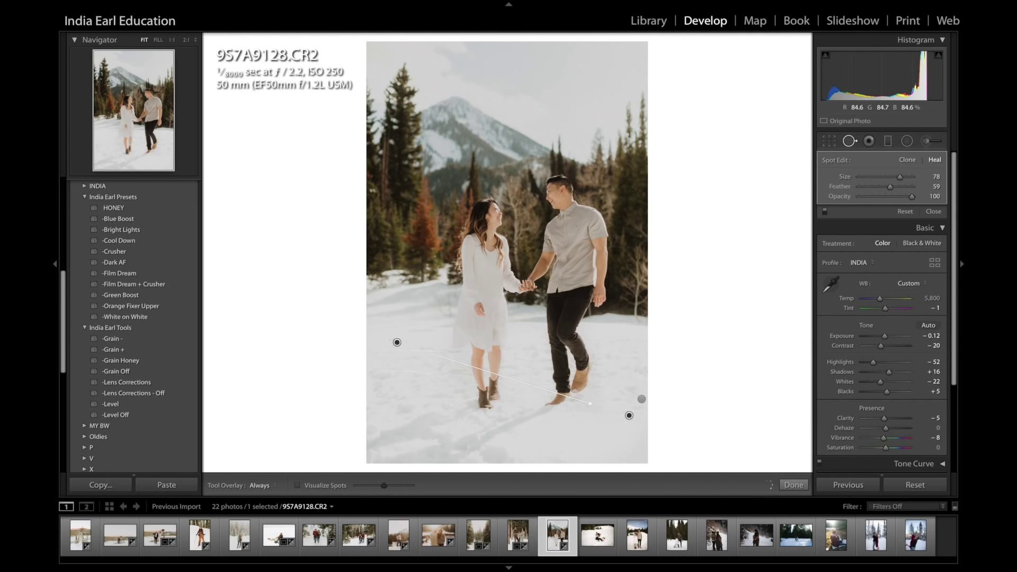
click(630, 368)
Heal the snow patches at the mountain photo's bottom edge and in its lower left area, and finish spot removal
click(515, 459)
drag(499, 453, 501, 453)
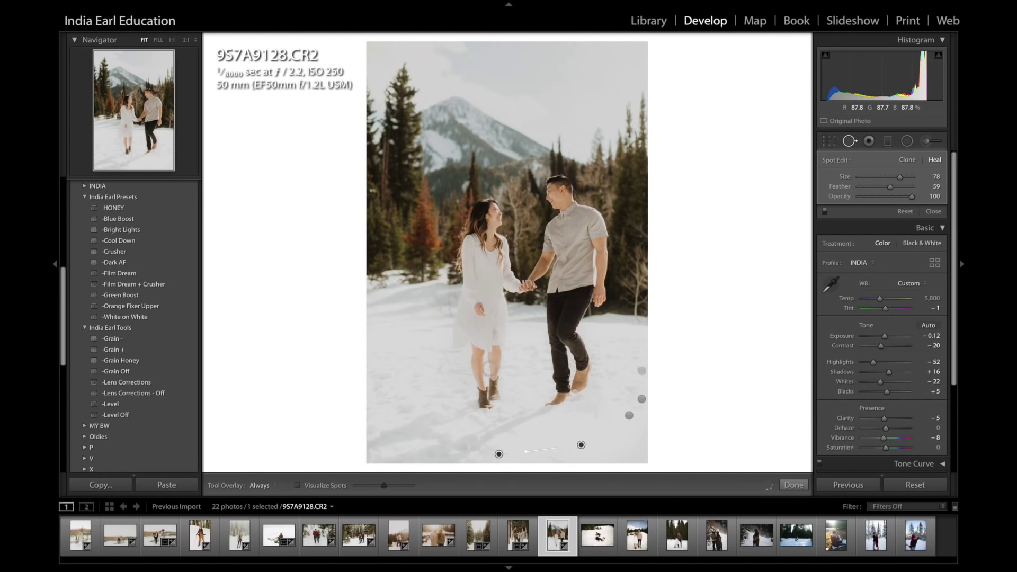
click(385, 391)
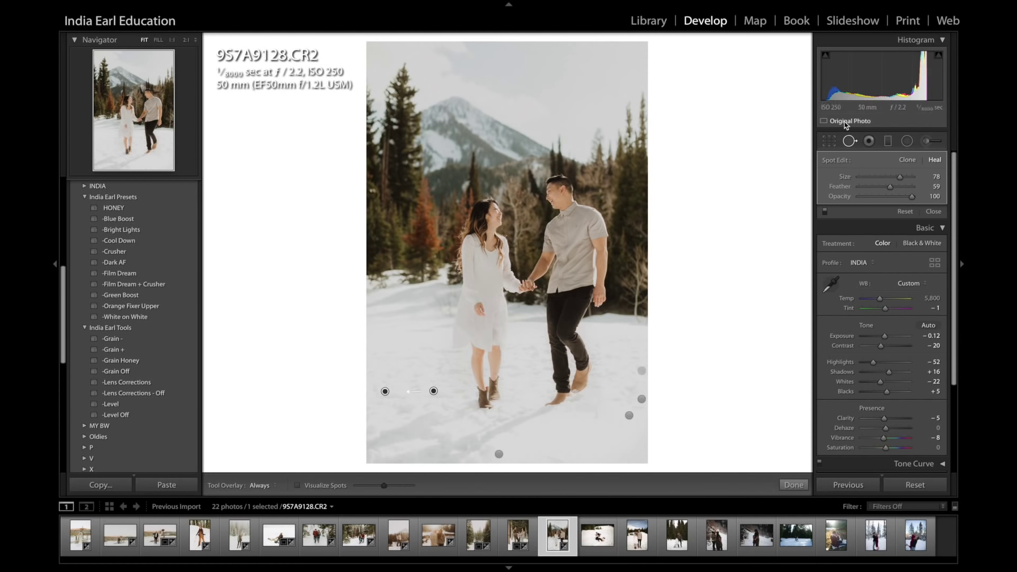
click(847, 142)
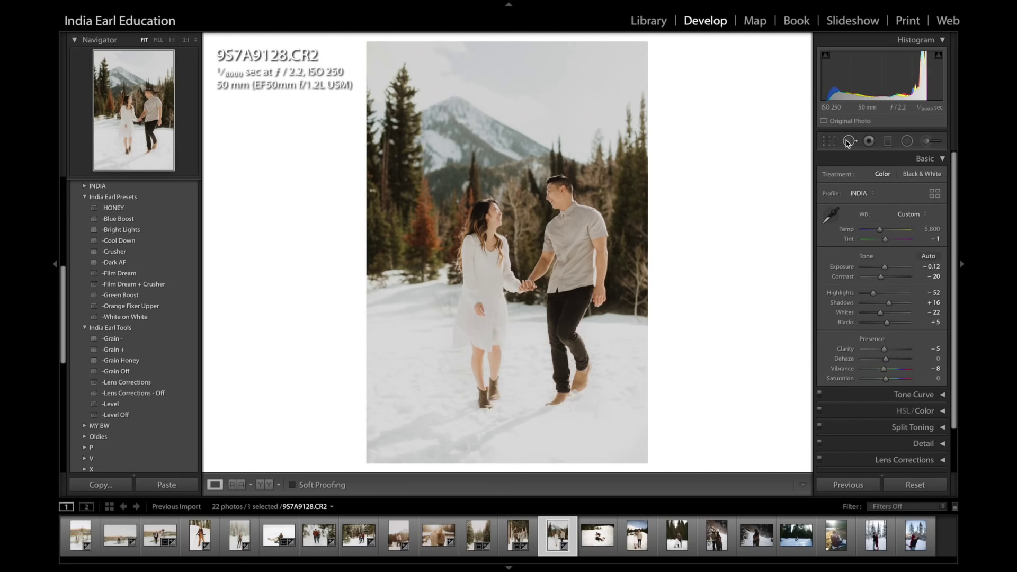
click(848, 142)
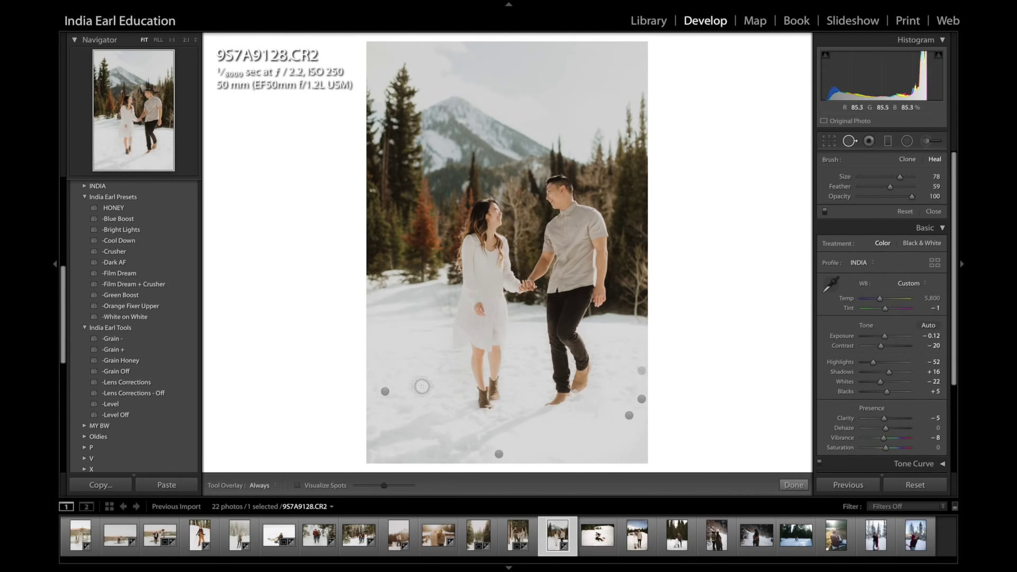
drag(399, 417, 419, 405)
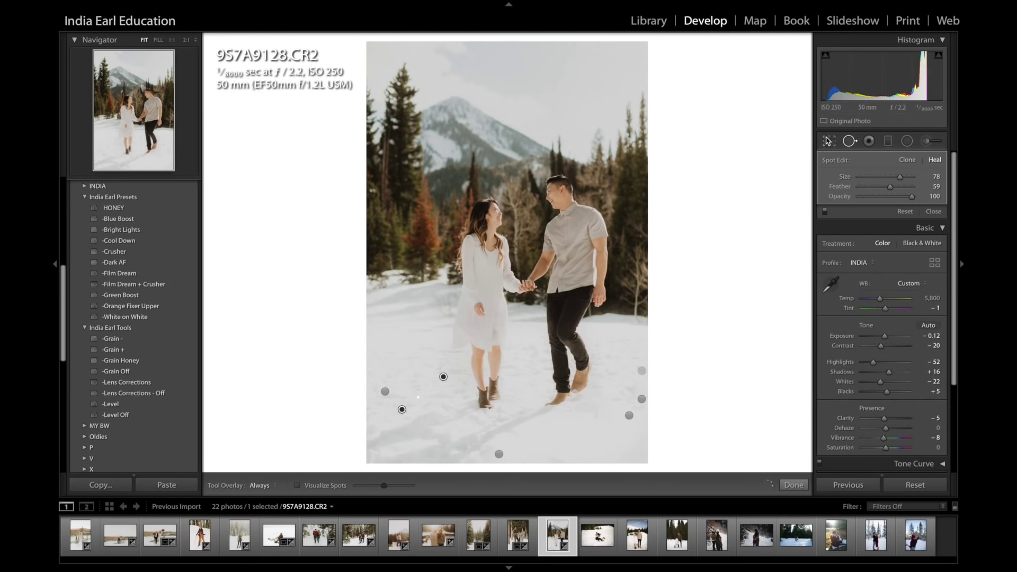
click(850, 143)
Compare the retouched mountain photo with its original several times
key(backslash)
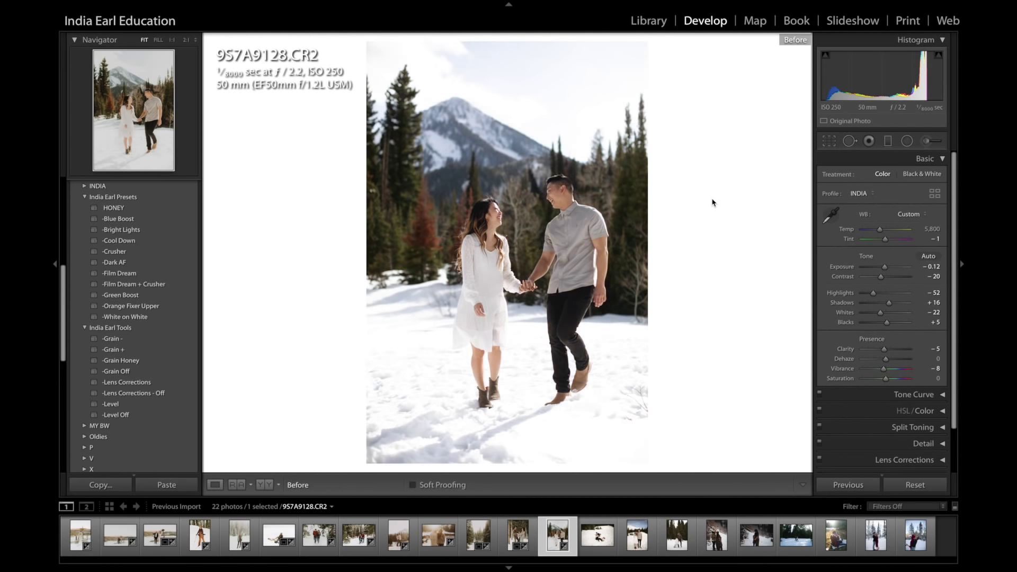
key(backslash)
key(backslash)
key(backslash)
key(backslash)
key(backslash)
key(backslash)
key(backslash)
Apply the -White on White preset to the mountain photo and compare it with the original
click(130, 318)
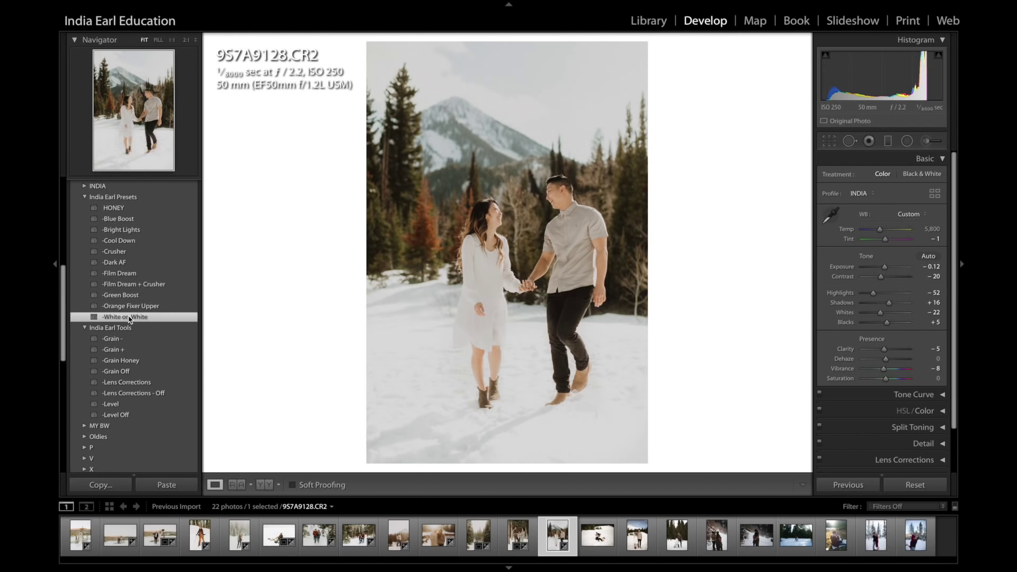
key(backslash)
key(backslash)
key(backslash)
key(backslash)
key(backslash)
key(backslash)
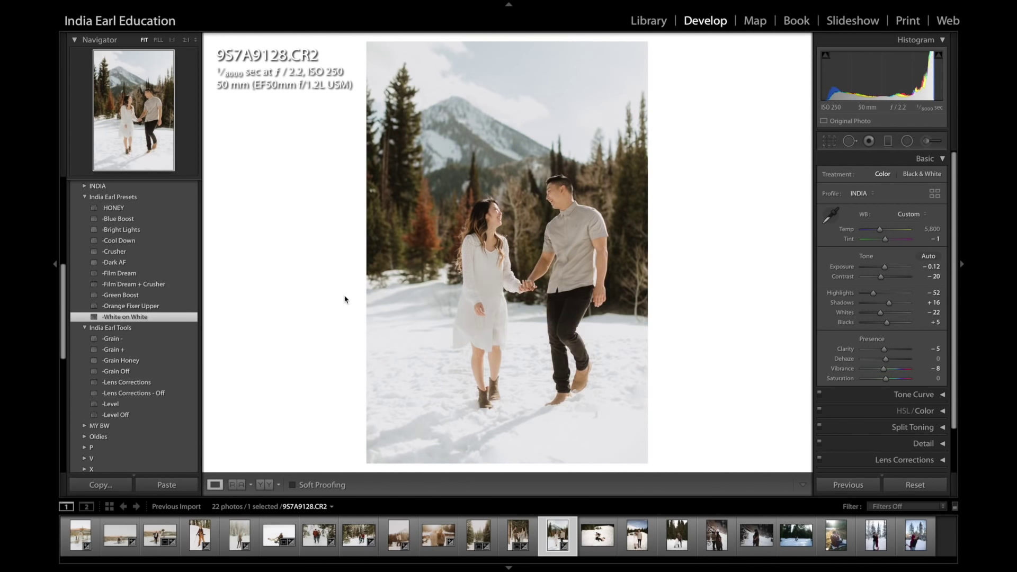
Lower the white end point of the mountain photo's RGB tone curve slightly and compare with the original
click(901, 394)
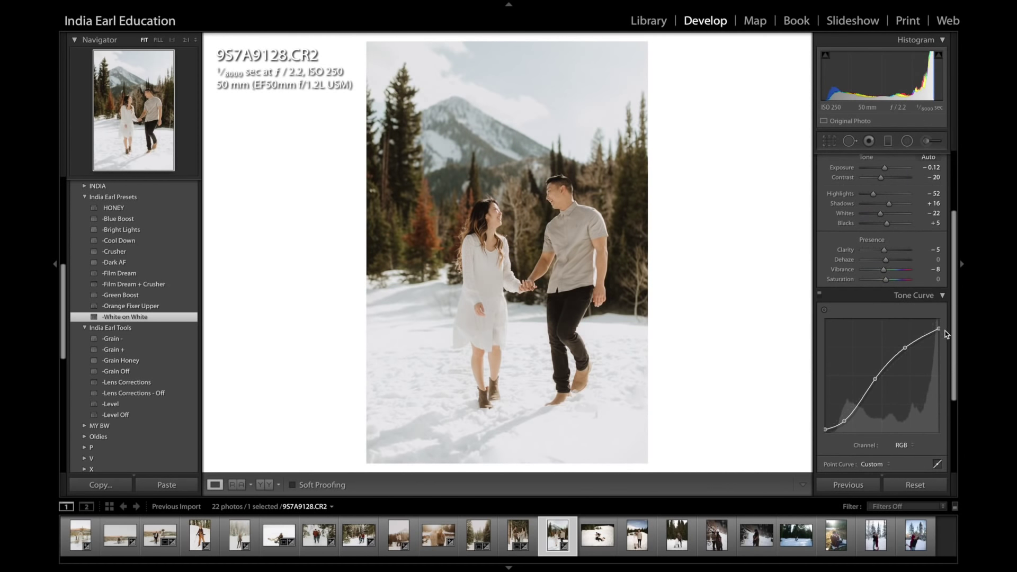
drag(939, 329, 945, 333)
click(919, 295)
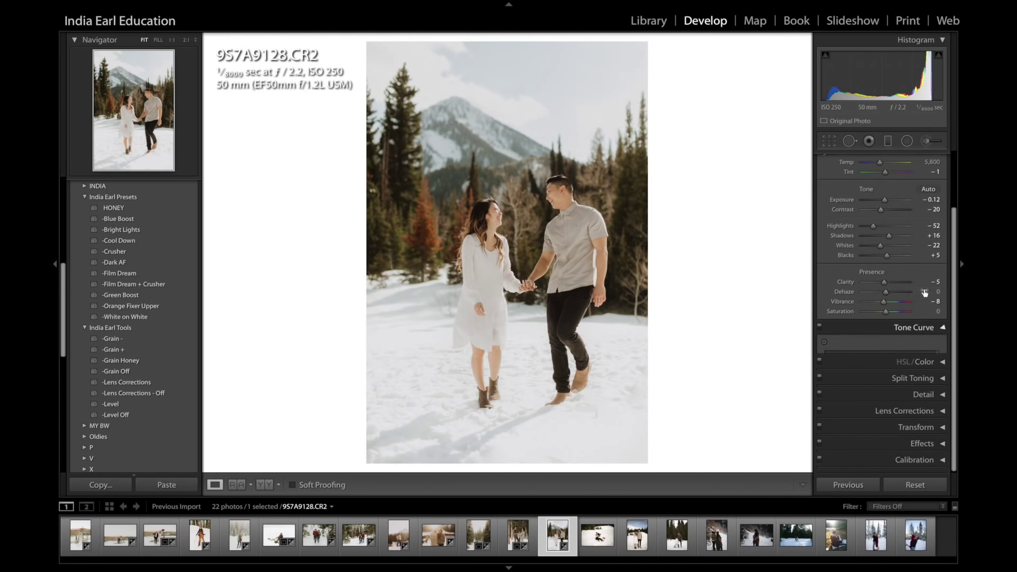
key(backslash)
key(backslash)
Go to the next photo, with the couple hugging on the snow, view it whole and apply the HONEY preset
key(Right)
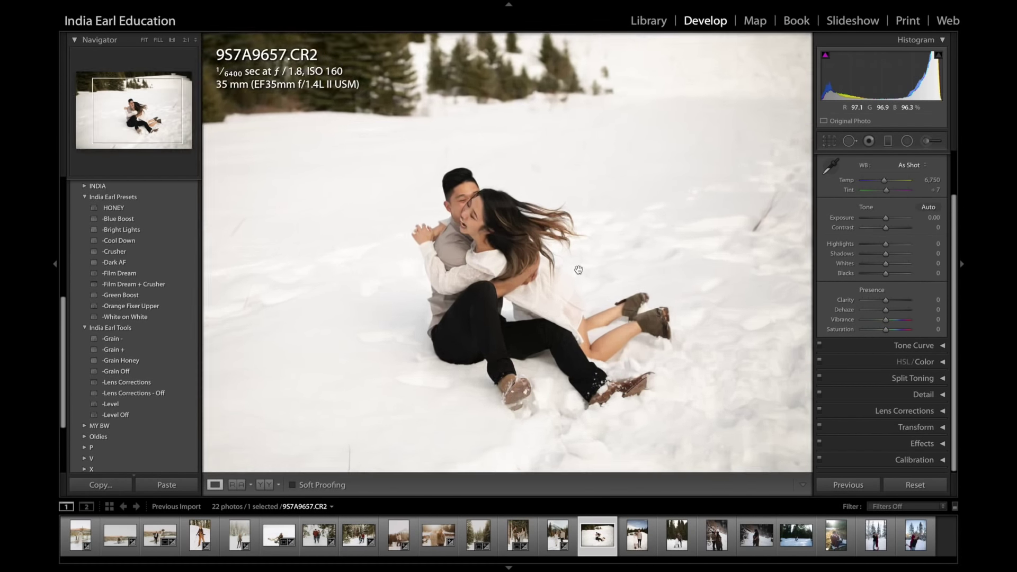
click(576, 270)
click(564, 243)
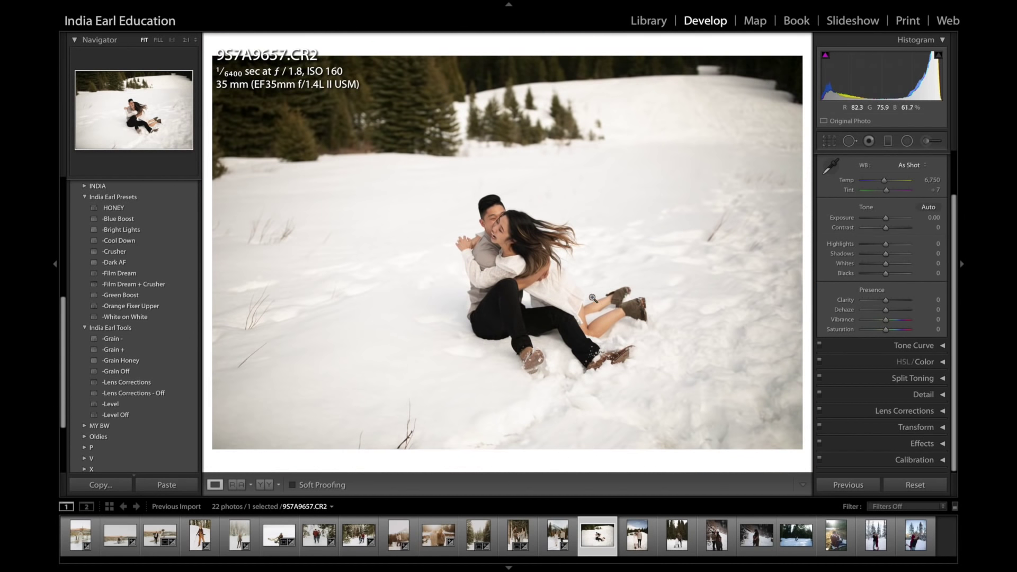
click(127, 210)
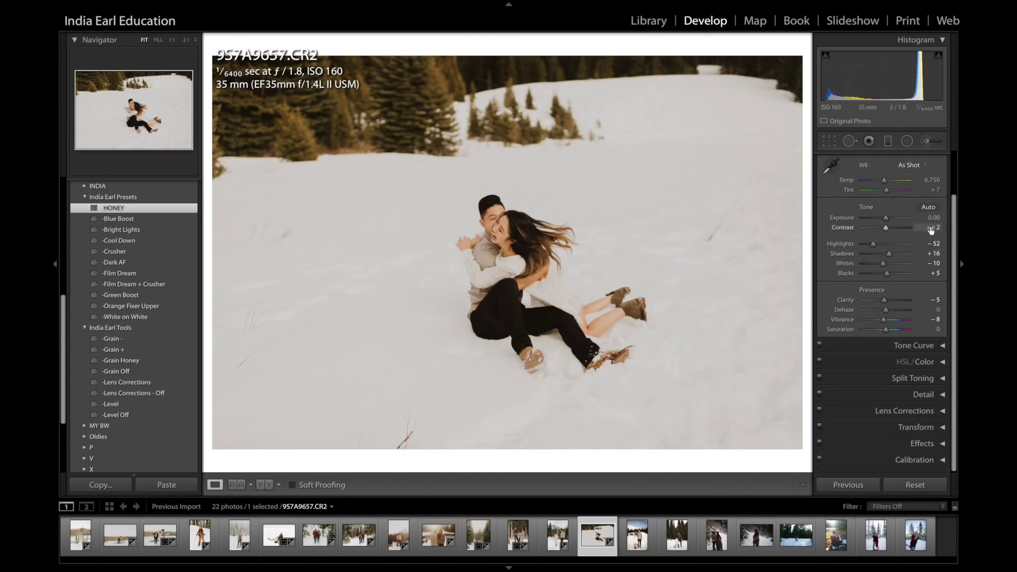
Set the hugging photo's Temp to 5,711, Tint to +4, Contrast to -7, Exposure to +0.10 and Blacks to +15, and compare with the original
drag(931, 228, 926, 227)
drag(935, 183, 916, 184)
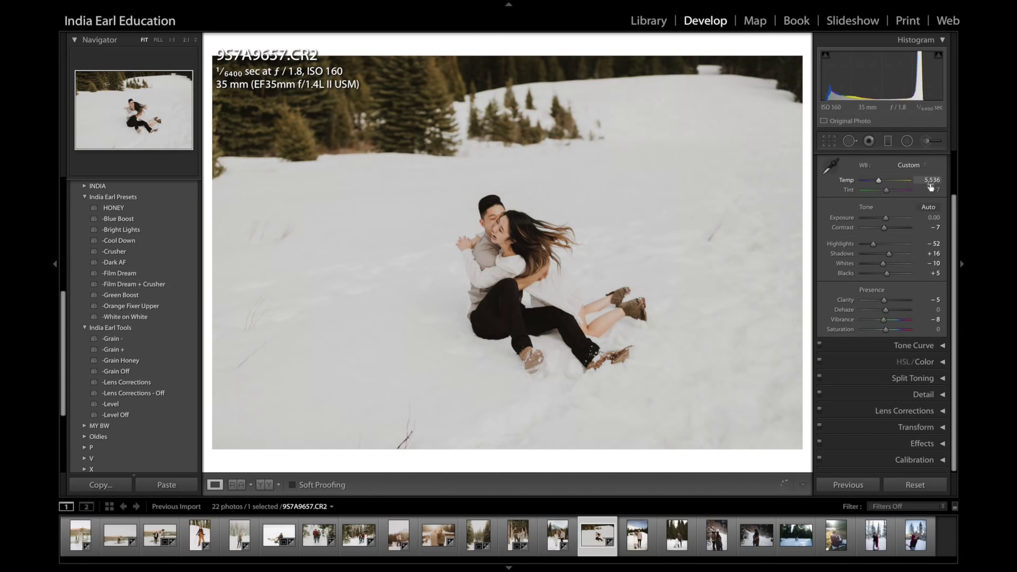
drag(930, 188, 925, 189)
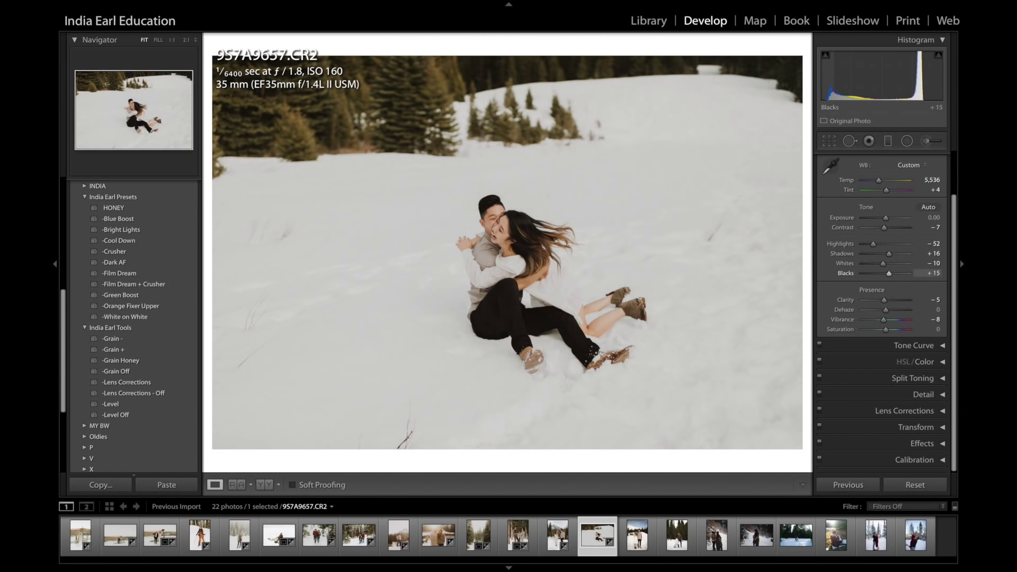
drag(872, 79, 873, 79)
key(backslash)
key(backslash)
key(backslash)
key(backslash)
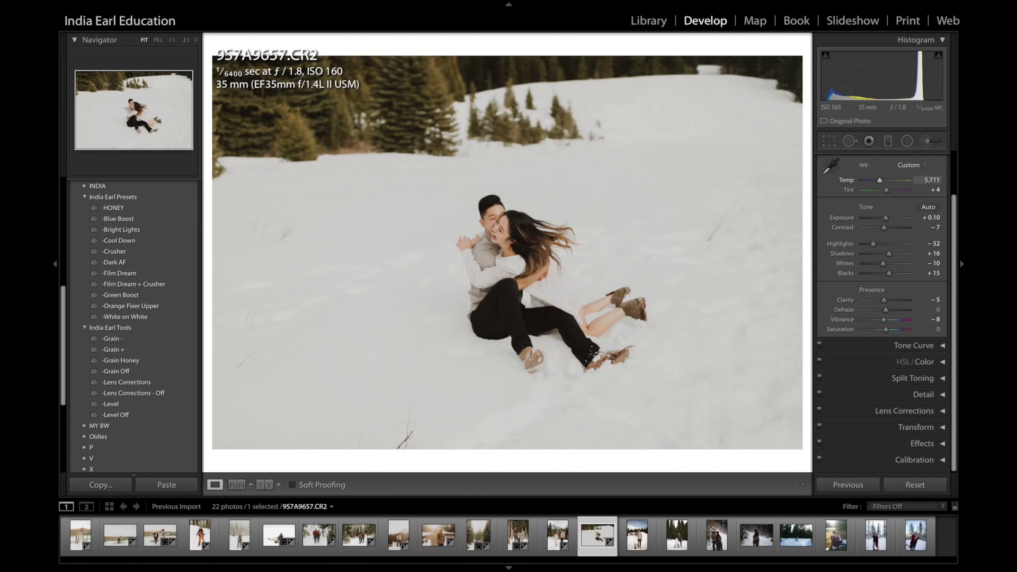
Set the hugging photo's Whites to -22 and compare with the original
drag(936, 88, 929, 88)
key(backslash)
key(backslash)
key(backslash)
key(backslash)
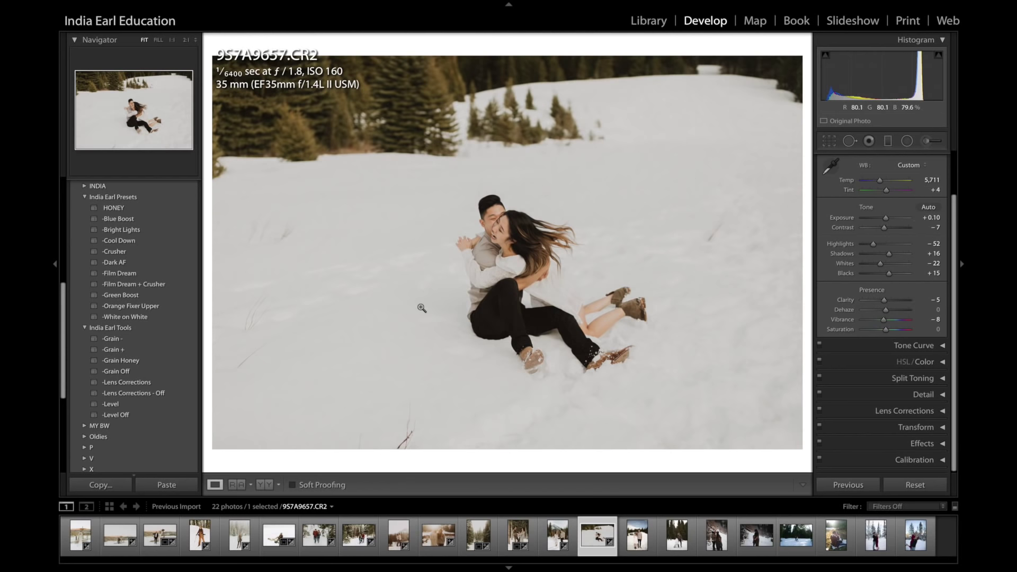
Apply the -White on White preset to the hugging photo, and set Temp to 5,987 and Contrast to +1
click(147, 318)
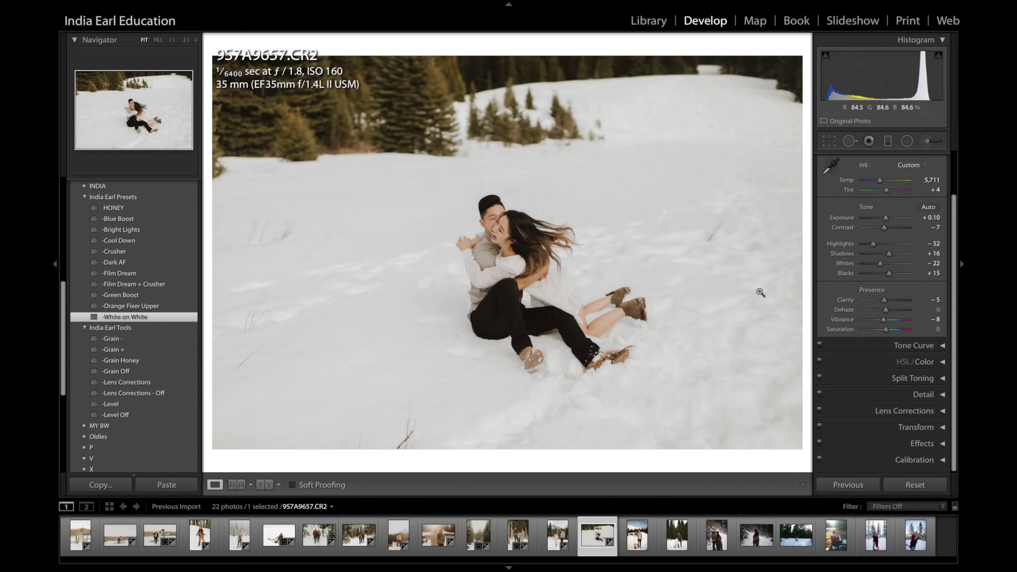
drag(929, 183, 937, 182)
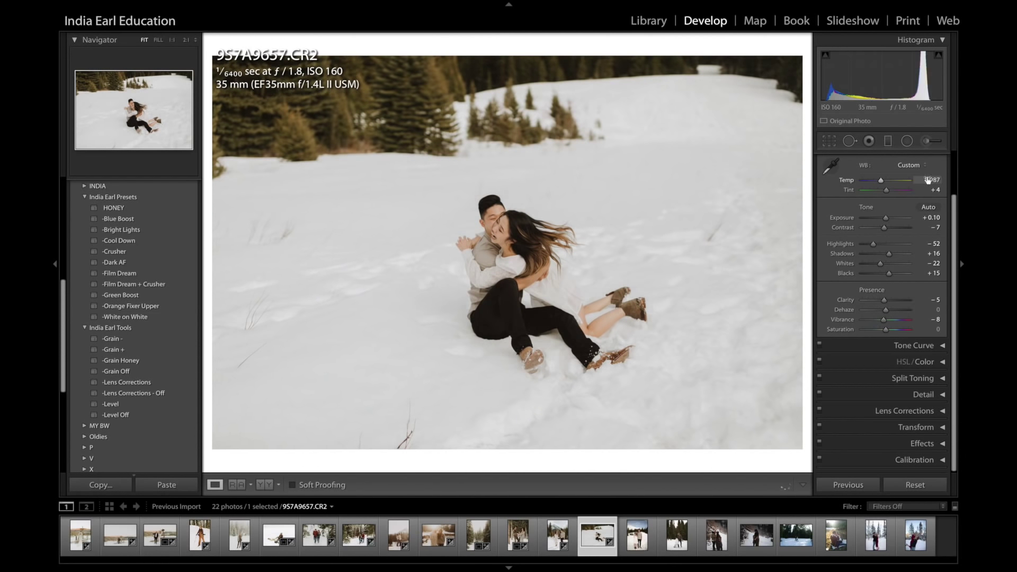
drag(934, 227, 936, 227)
Heal away the twig and the nearby mark in the snow to the right of the hugging couple
click(849, 141)
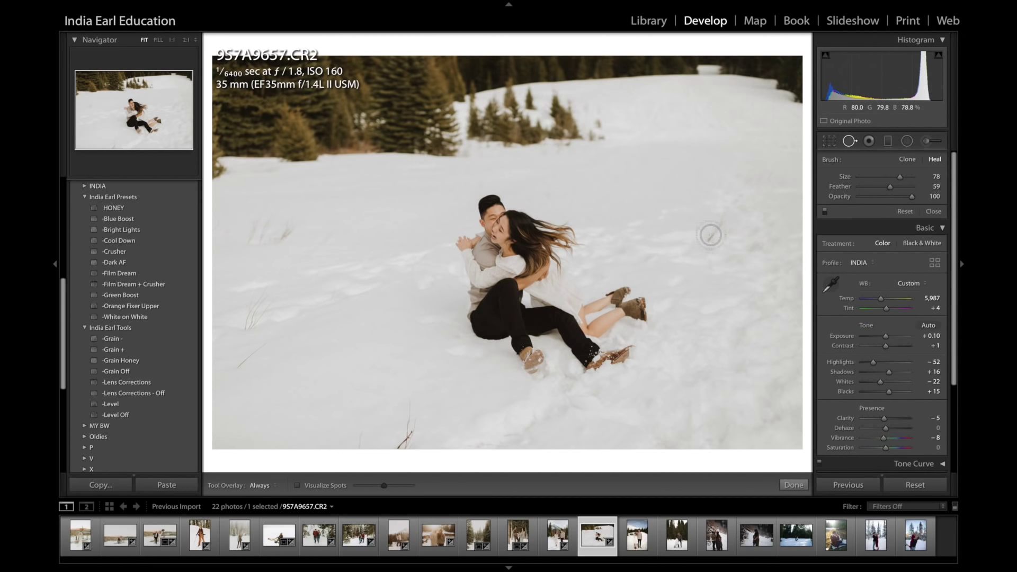
scroll(708, 240, down, 2)
drag(708, 240, 733, 211)
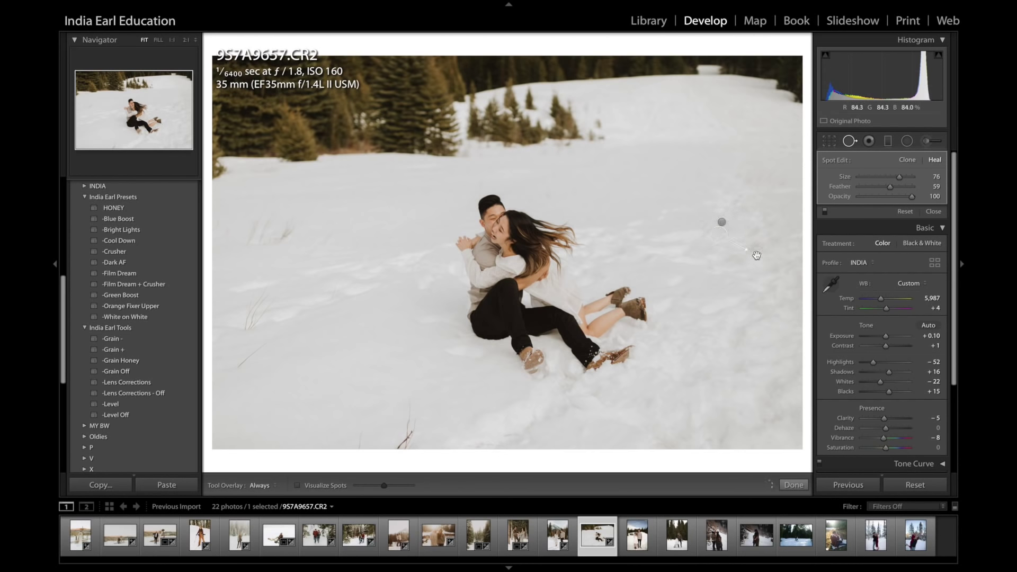
drag(767, 248, 738, 248)
Heal away the twigs at the hugging photo's bottom edge and the grass blades left of the couple, and finish spot removal
drag(402, 446, 410, 409)
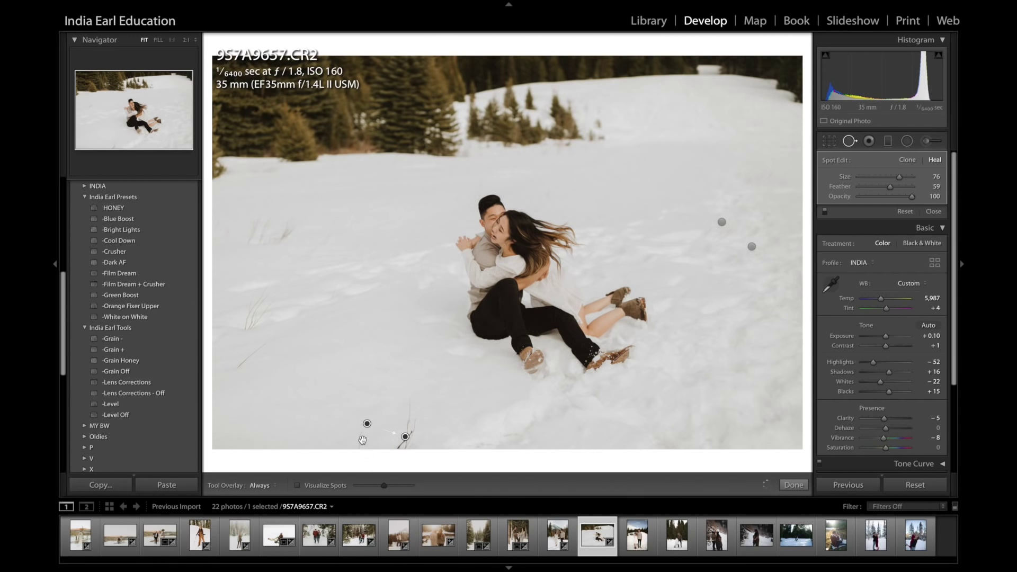
click(362, 438)
mouse_move(250, 239)
mouse_down()
mouse_move(275, 214)
mouse_move(294, 220)
mouse_up()
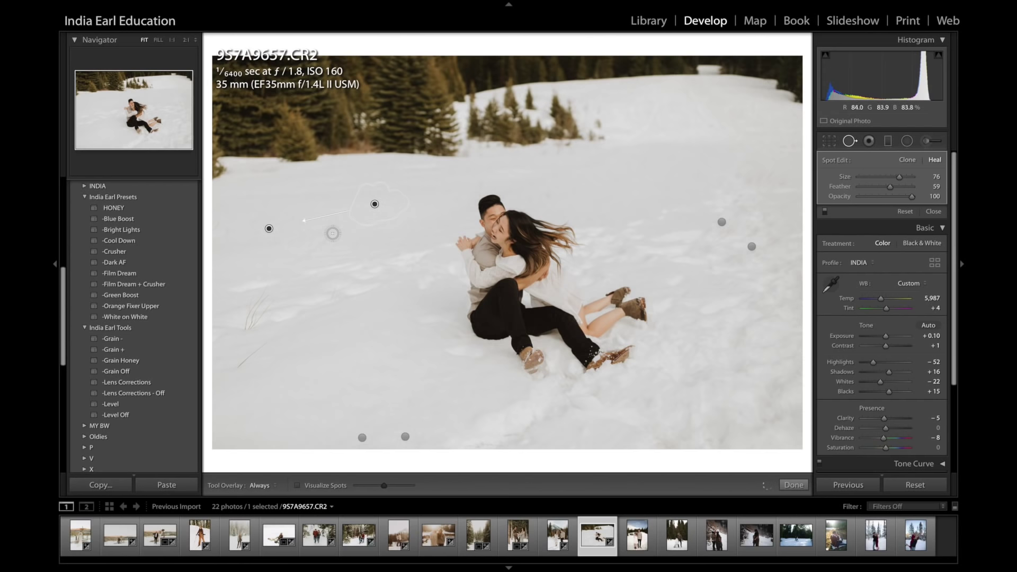
click(247, 357)
drag(244, 325, 286, 281)
click(941, 141)
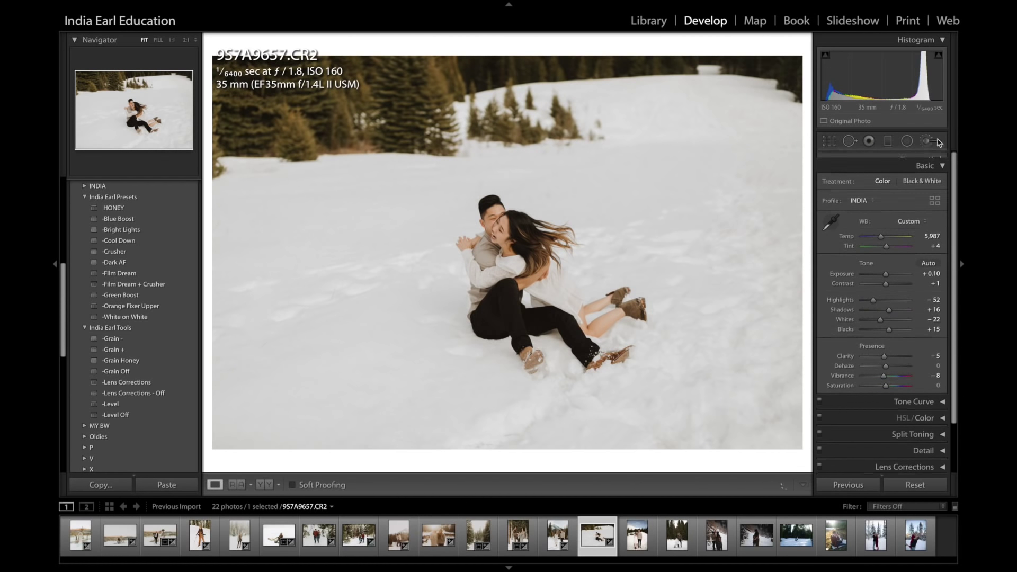
Brush the softening adjustment over the snow in the hugging photo, erase it from the couple, and compare with the original
drag(614, 318, 588, 371)
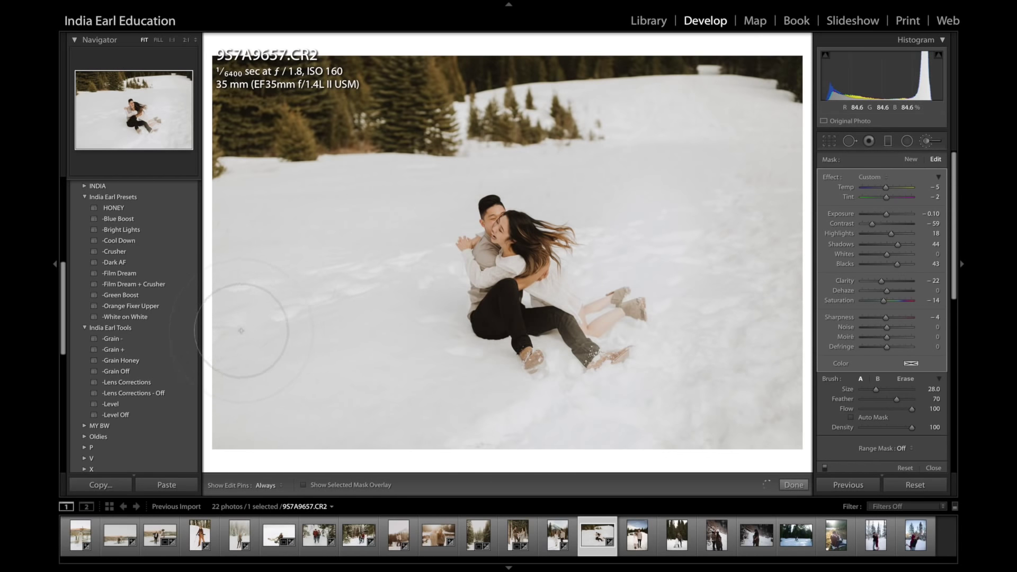
click(907, 379)
mouse_move(556, 334)
mouse_down()
mouse_move(573, 320)
mouse_move(626, 306)
mouse_move(603, 302)
mouse_move(593, 354)
mouse_move(571, 305)
mouse_move(534, 329)
mouse_up()
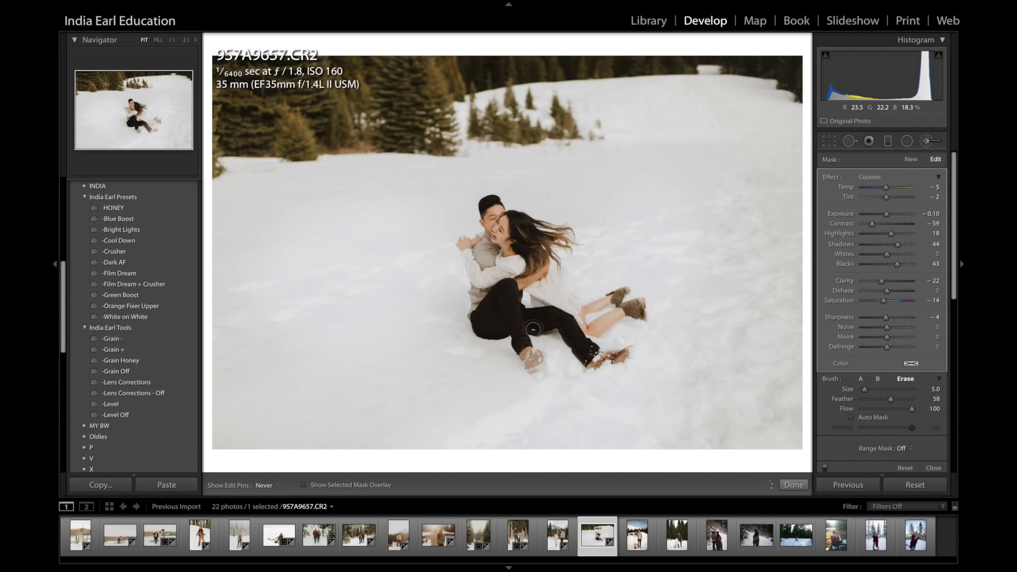
click(927, 142)
key(backslash)
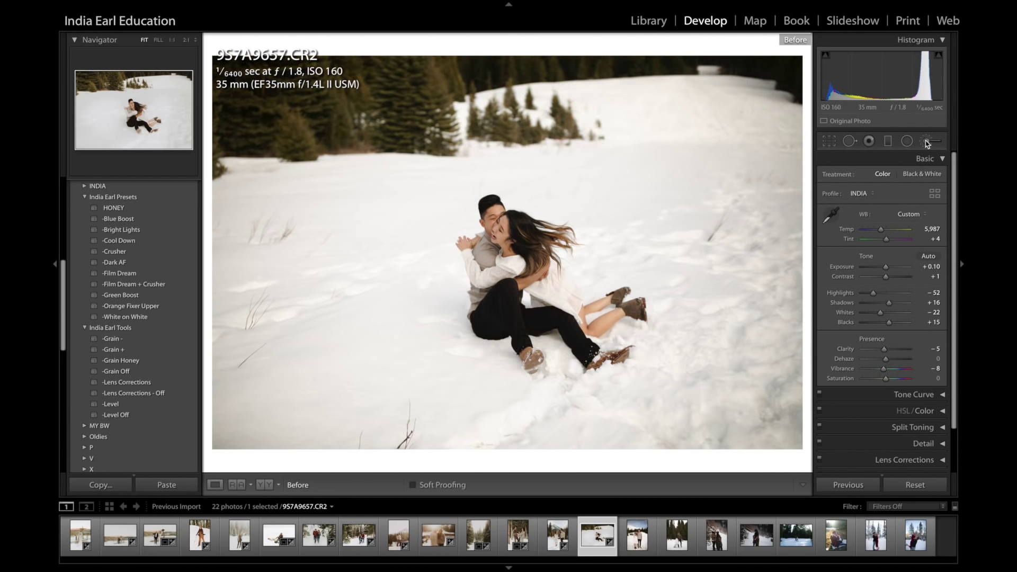
Apply the HONEY preset to the photo of the couple before the evergreens, and set Temp to 5,461, Tint to 0 and Exposure to +0.42
key(Right)
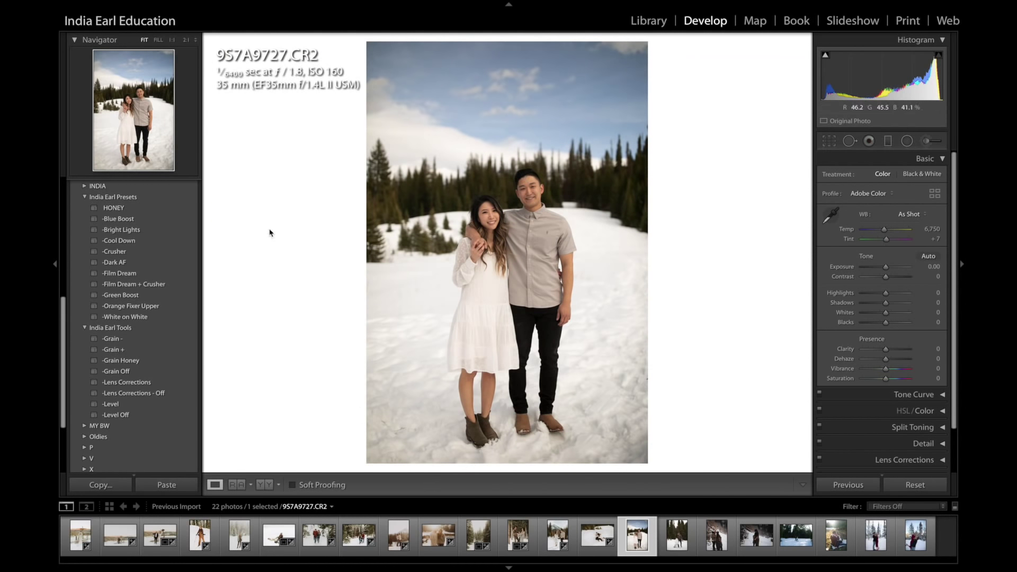
key(Right)
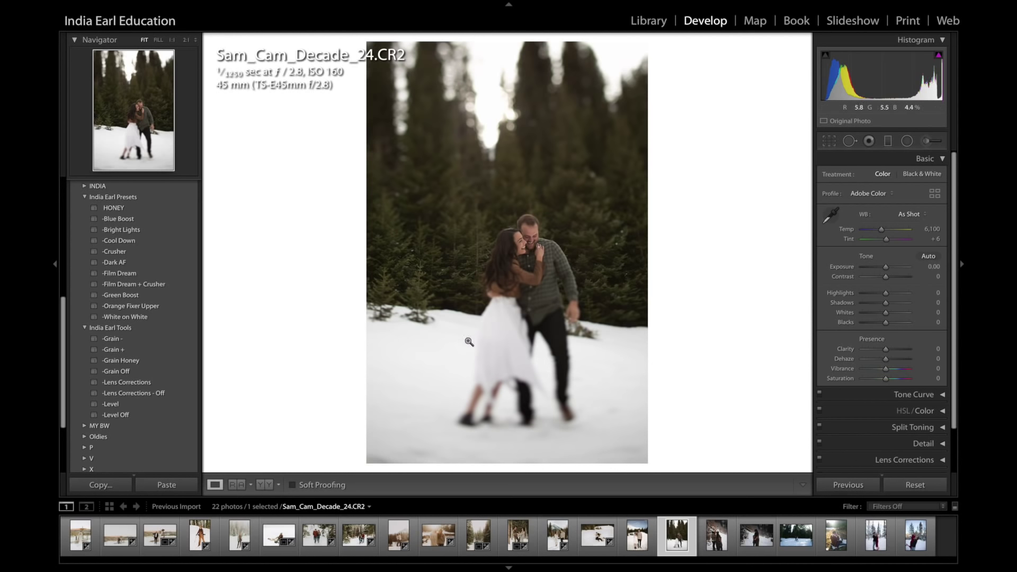
click(152, 209)
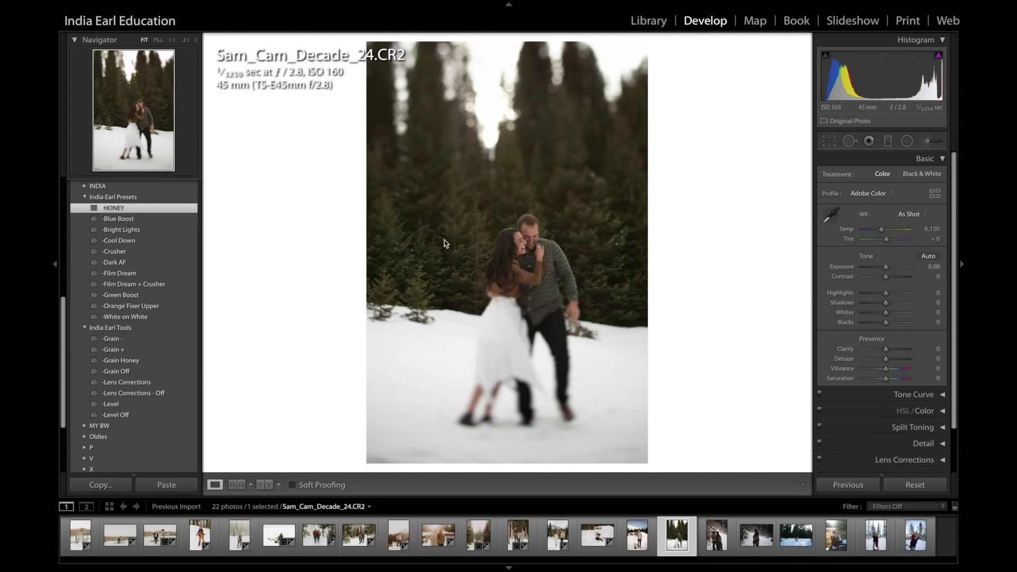
drag(885, 105, 895, 106)
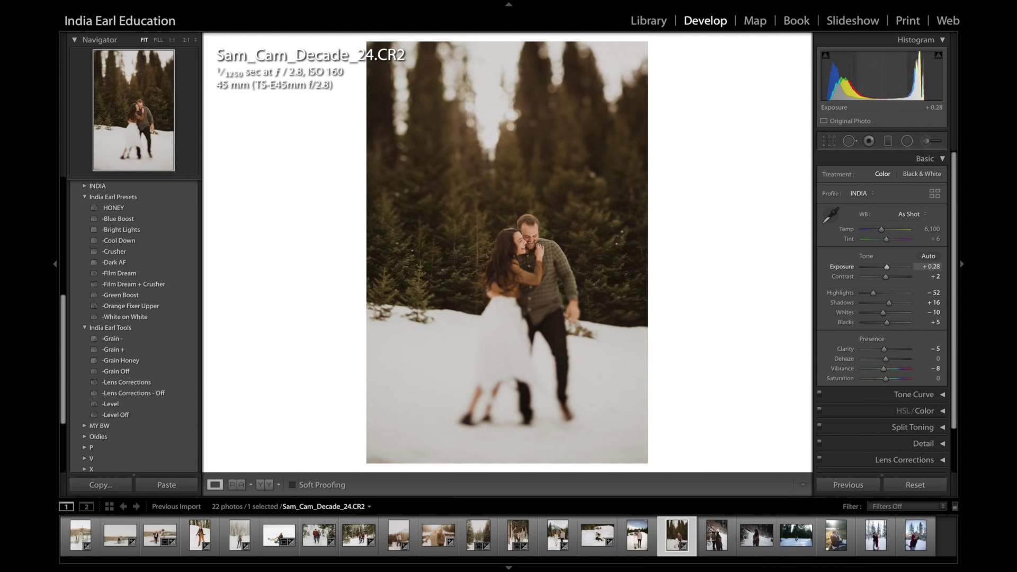
drag(931, 229, 916, 228)
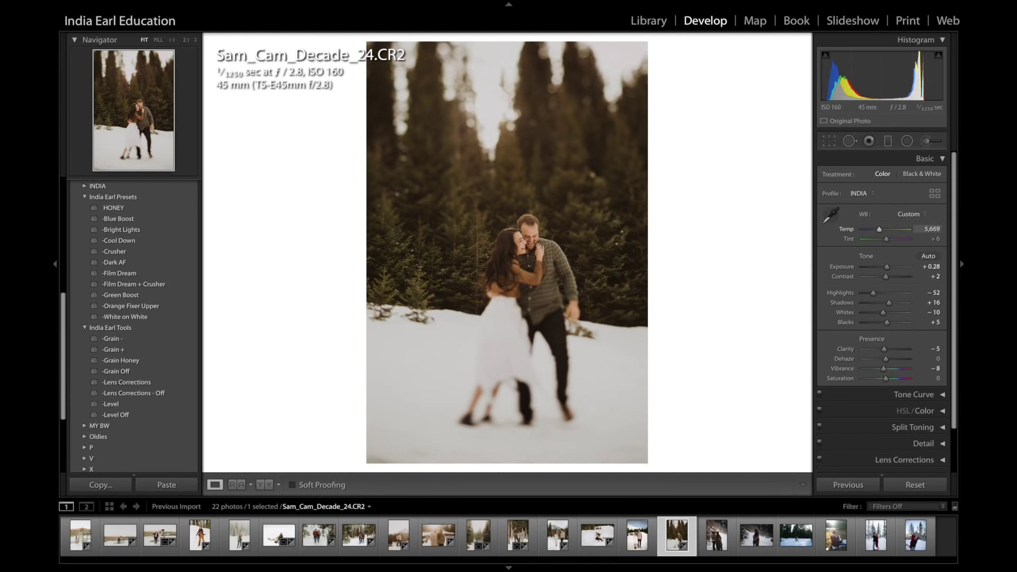
drag(877, 86, 883, 86)
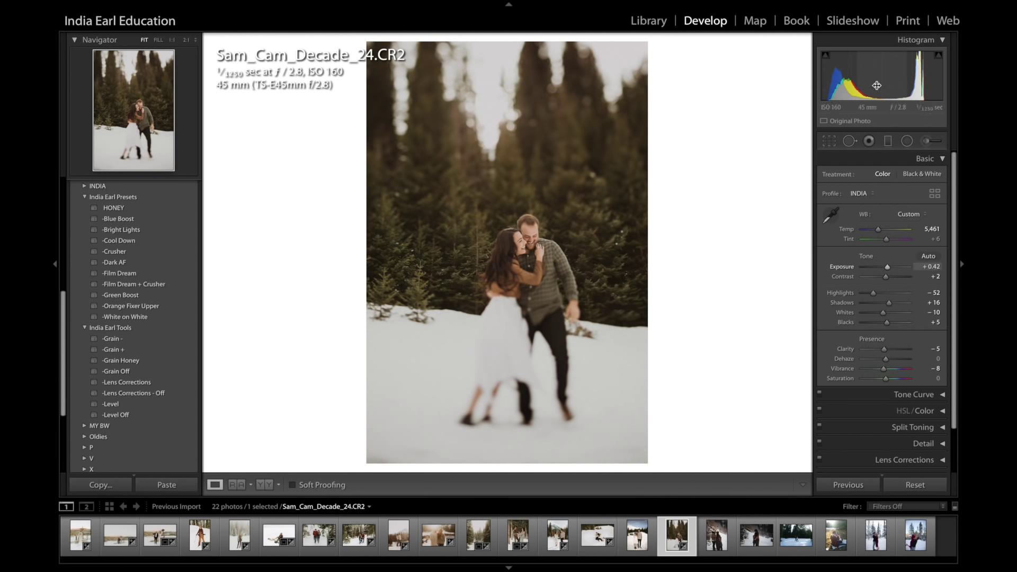
text(0)
key(Return)
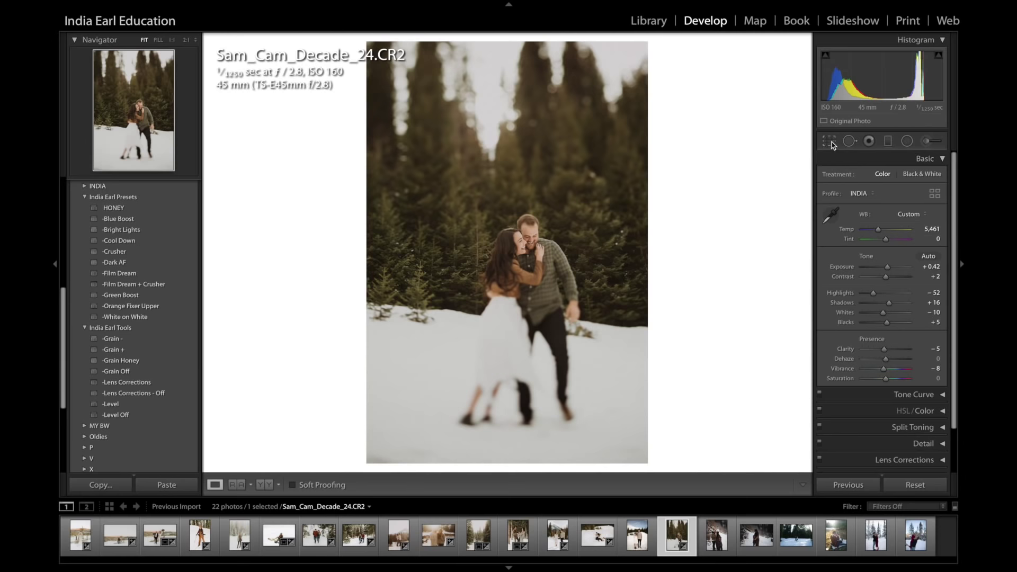
Crop a thin strip of snow off the bottom of the evergreen couple photo and fine-tune its Contrast
key(r)
drag(534, 464, 534, 454)
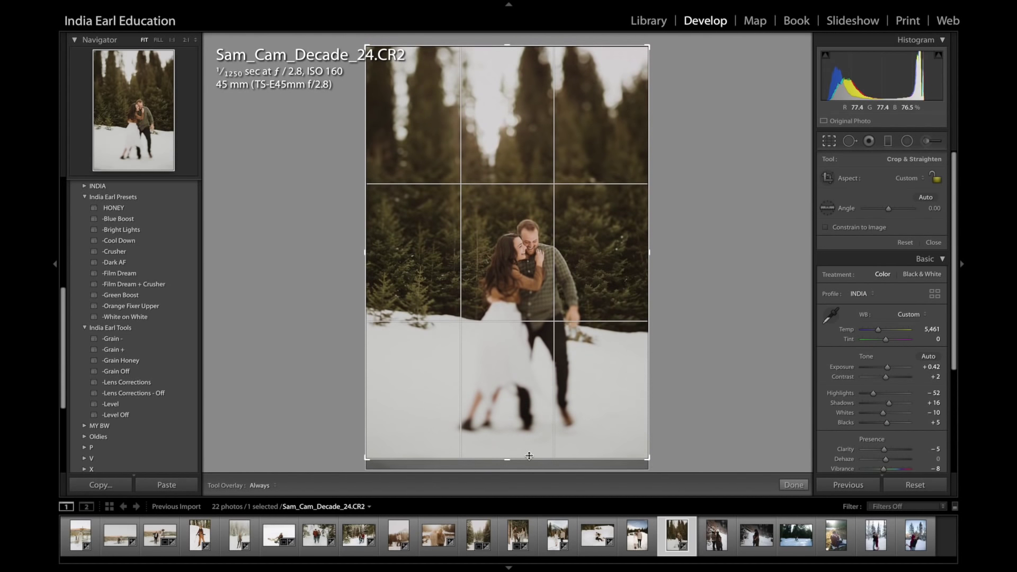
key(r)
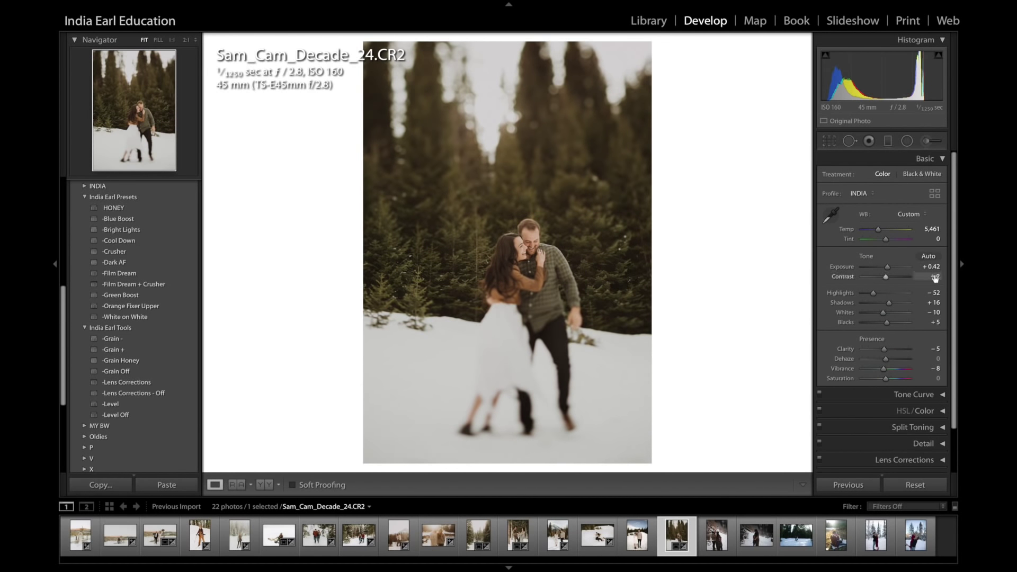
drag(922, 276, 927, 276)
Apply the HONEY preset to the family photo image1.jpeg, and set Temp to -16, Tint to -15 and Contrast to -26
key(Right)
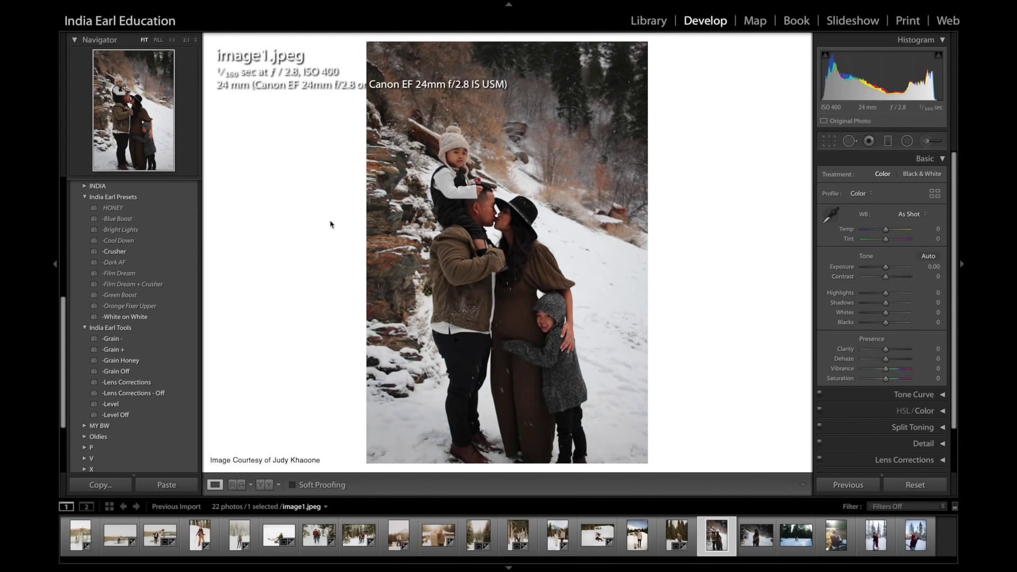
click(107, 207)
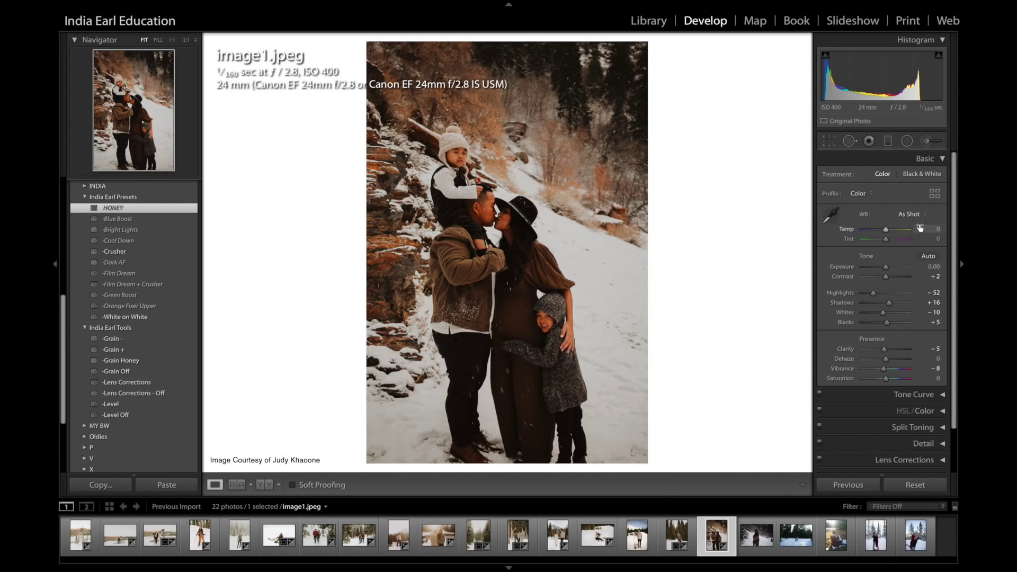
drag(882, 281, 874, 279)
drag(885, 230, 879, 229)
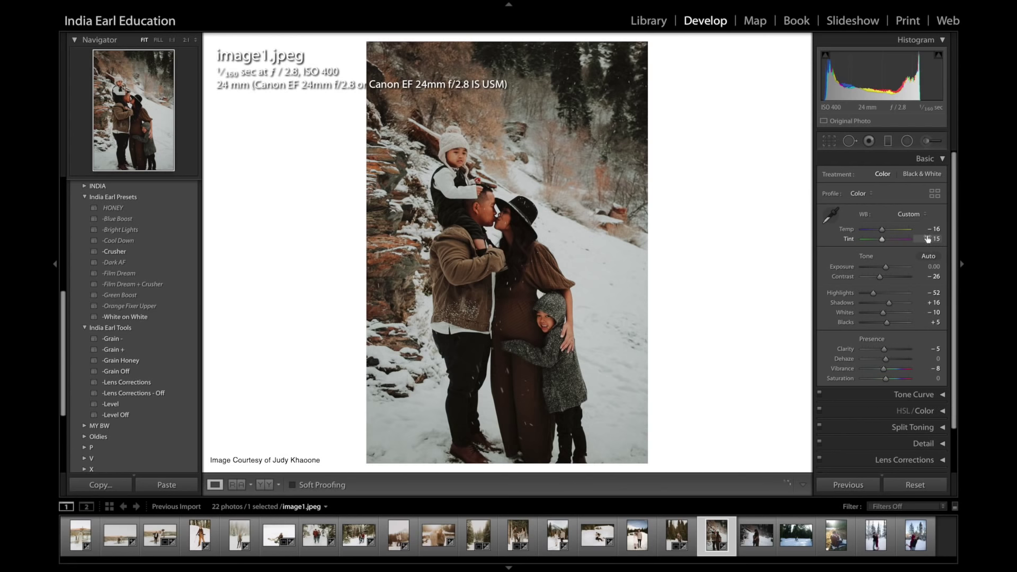
Set the family photo's Contrast to -53, Blacks to +25, Shadows to +38 and Exposure to +0.22, and inspect it up close
drag(932, 276, 914, 277)
drag(820, 80, 829, 79)
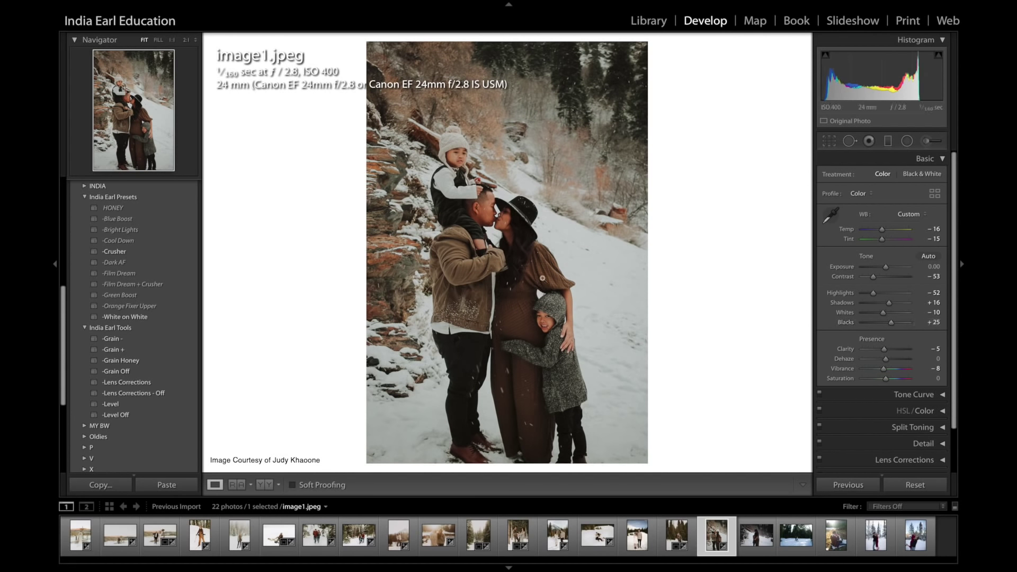
drag(864, 82, 881, 79)
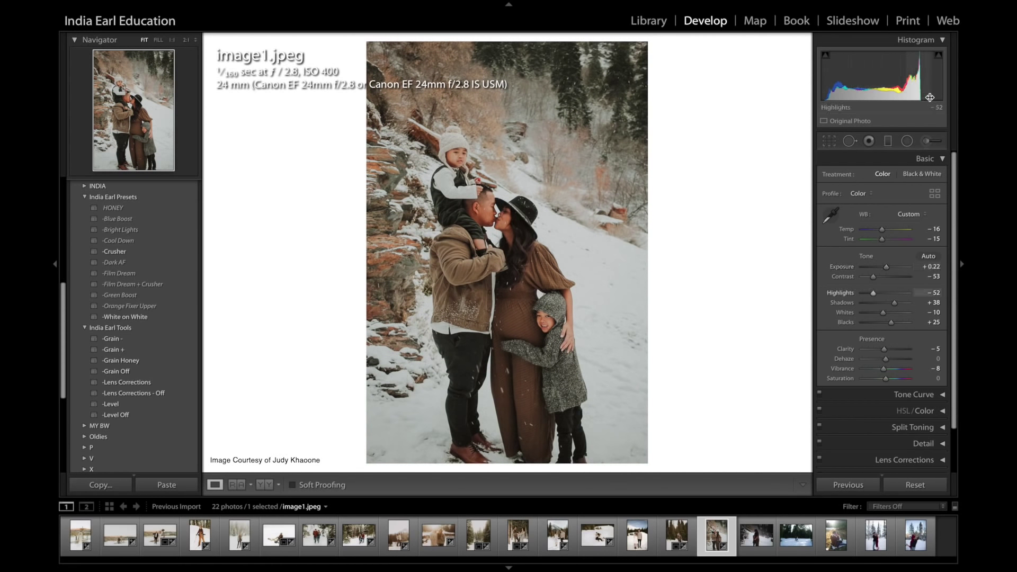
click(519, 237)
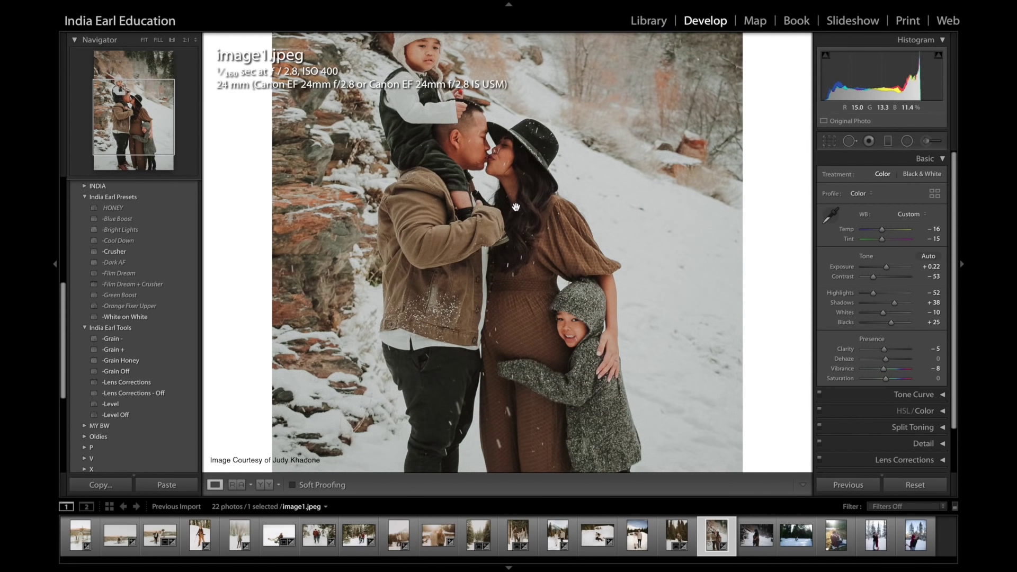
click(556, 196)
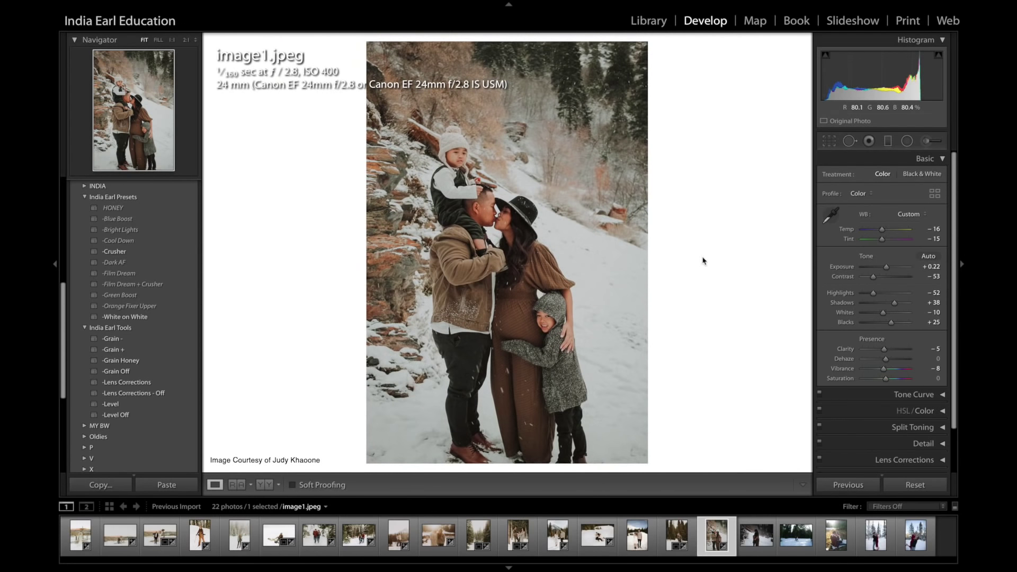
Heal the marks in the snow to the right of the family and finish spot removal
click(849, 141)
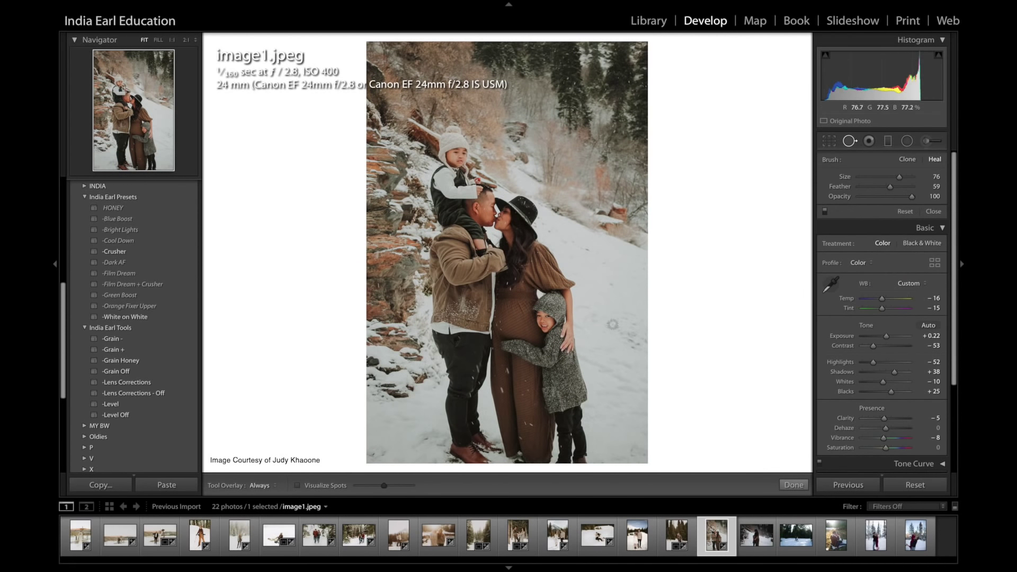
mouse_move(607, 326)
mouse_down()
mouse_move(633, 344)
mouse_move(636, 331)
mouse_move(641, 347)
mouse_up()
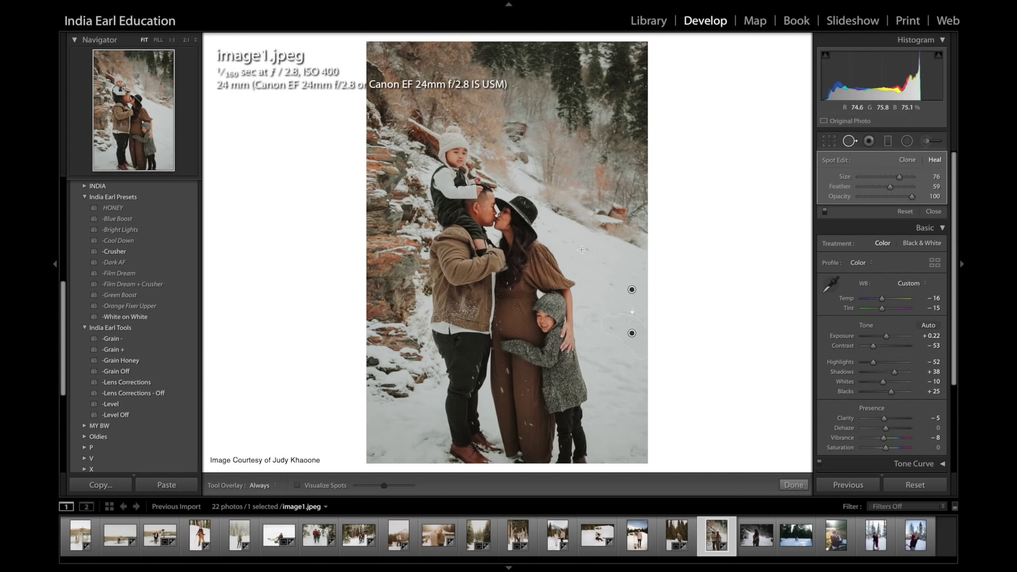
drag(587, 252, 604, 266)
click(849, 140)
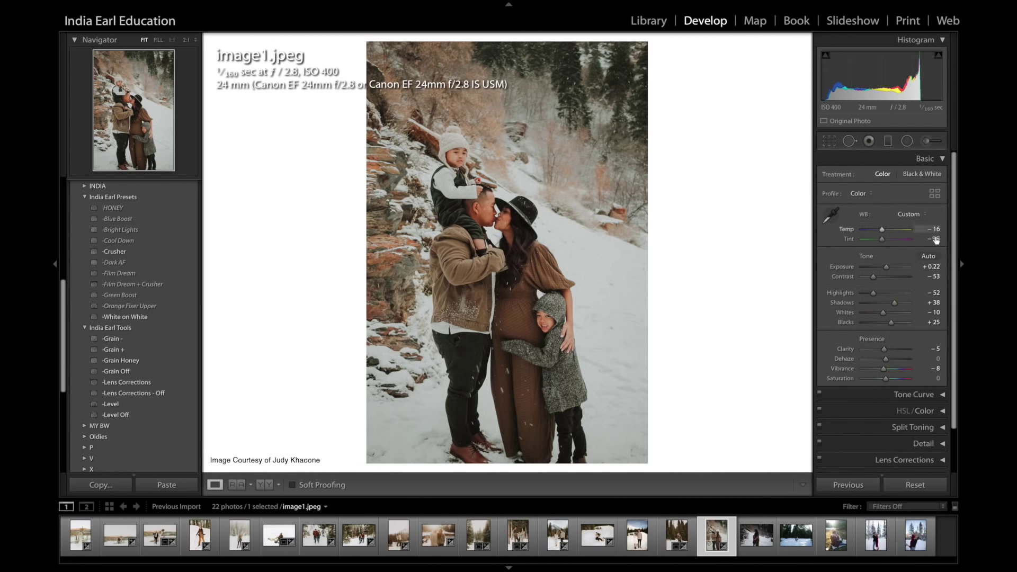
Set the family photo's Tint to -16, Contrast to -58, Exposure to +0.42 and Shadows to +25, and compare with the original
scroll(927, 276, down, 5)
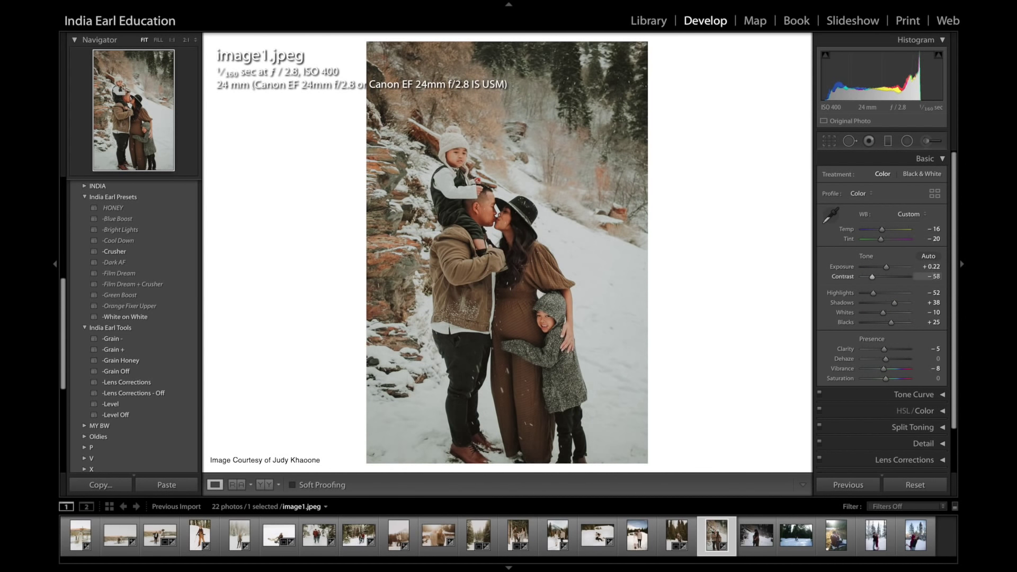
drag(878, 79, 883, 79)
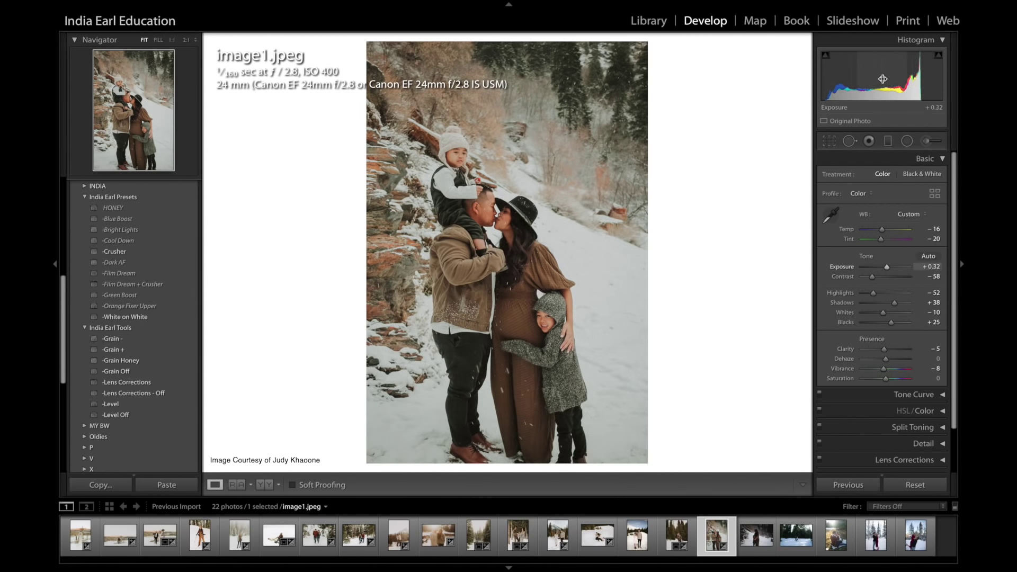
drag(882, 79, 844, 80)
key(backslash)
key(backslash)
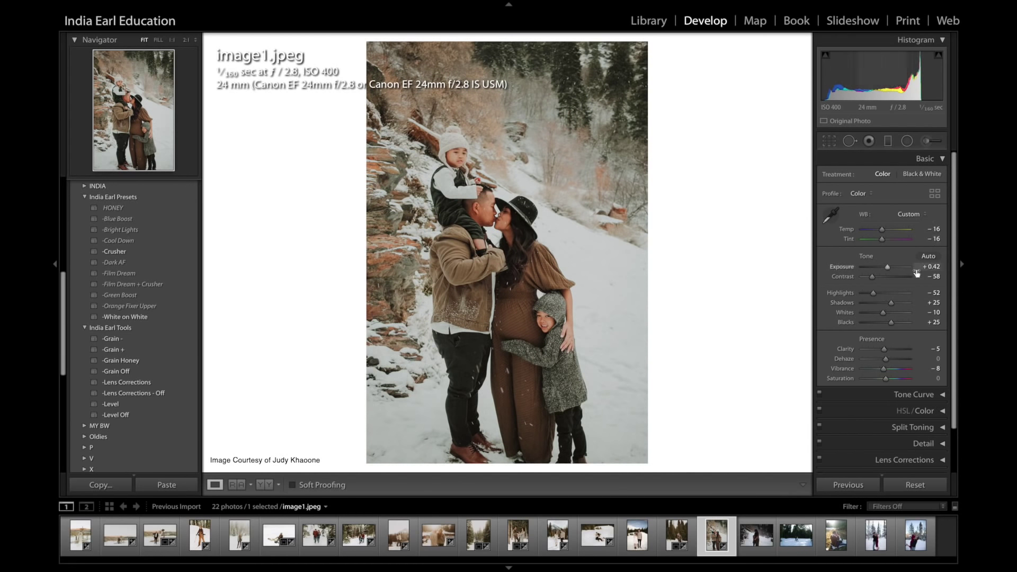
click(924, 410)
key(ctrl+3)
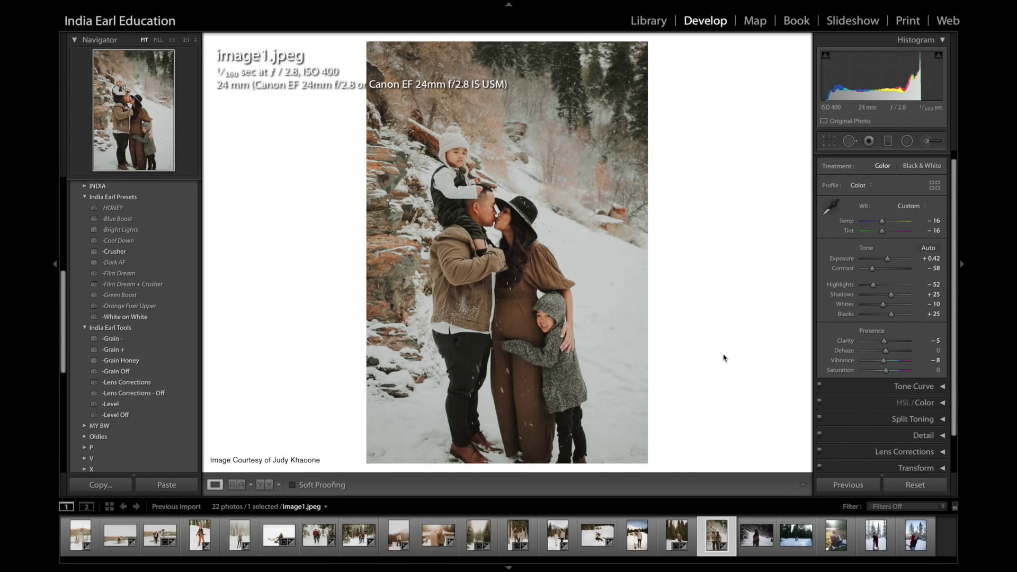
Paint the softening adjustment over the snow around the family with a brush of size 14 and feather 55
key(k)
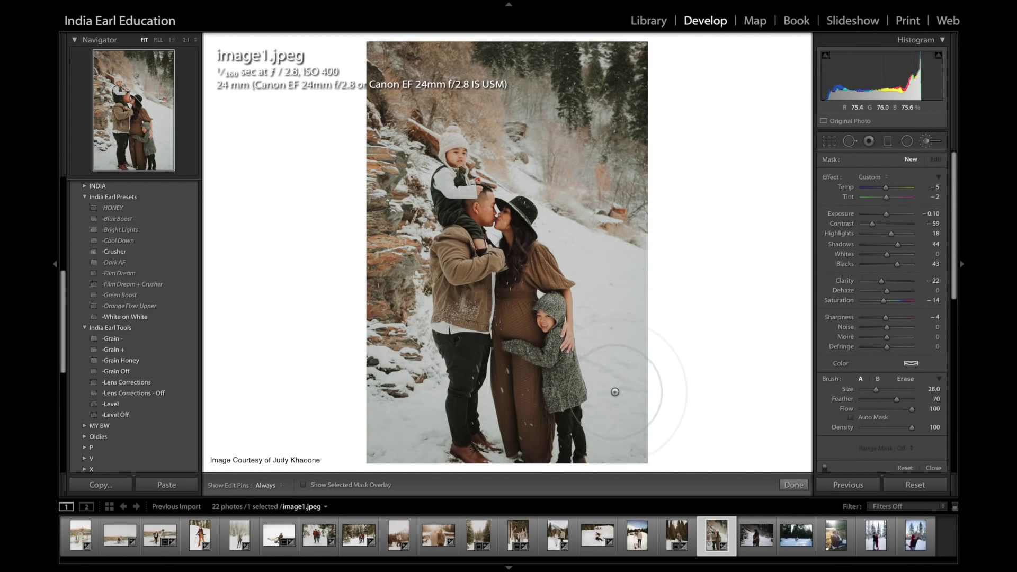
scroll(778, 386, down, 4)
drag(897, 399, 890, 401)
key(h)
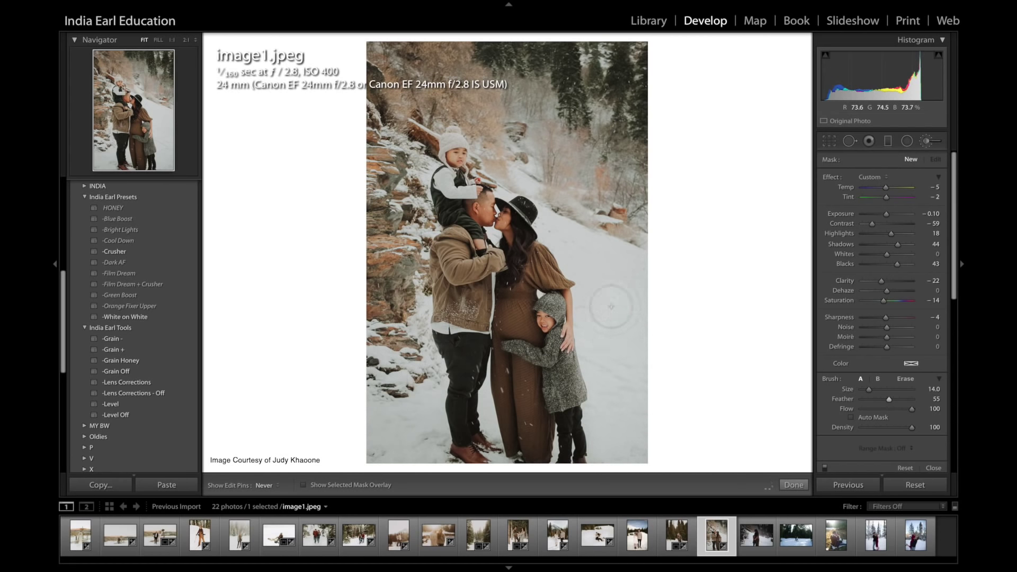
mouse_move(632, 298)
mouse_down()
mouse_move(624, 272)
mouse_move(654, 291)
mouse_up()
key(h)
key(h)
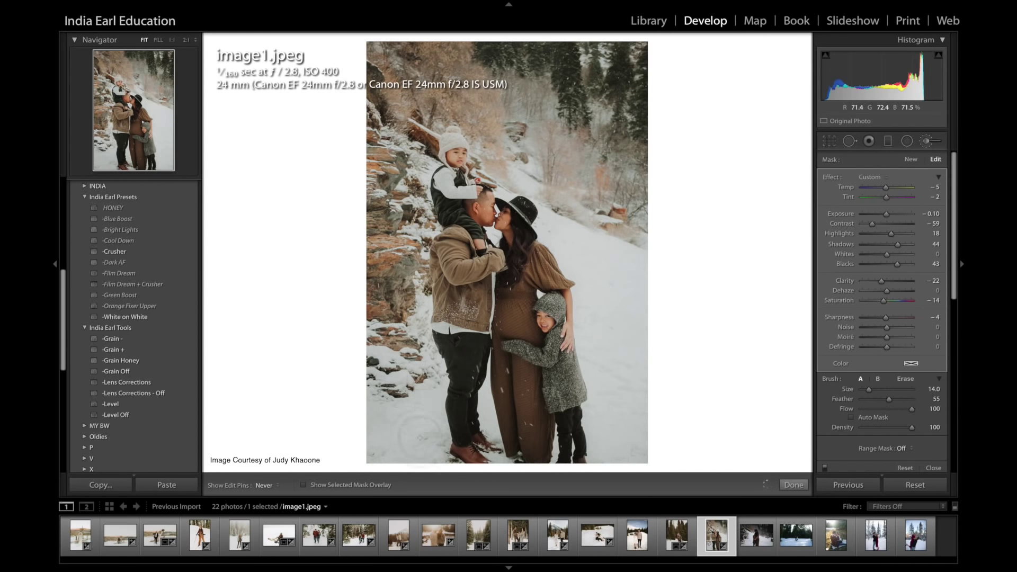
key(h)
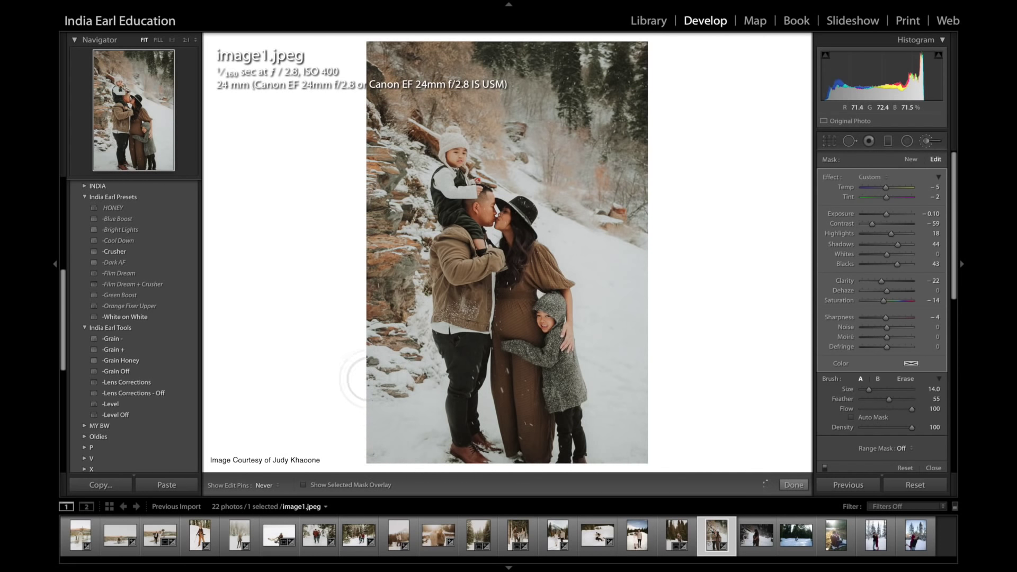
Set the snow brush adjustment's Exposure to 0.10 and Temp to 12, and finish brushing
click(619, 457)
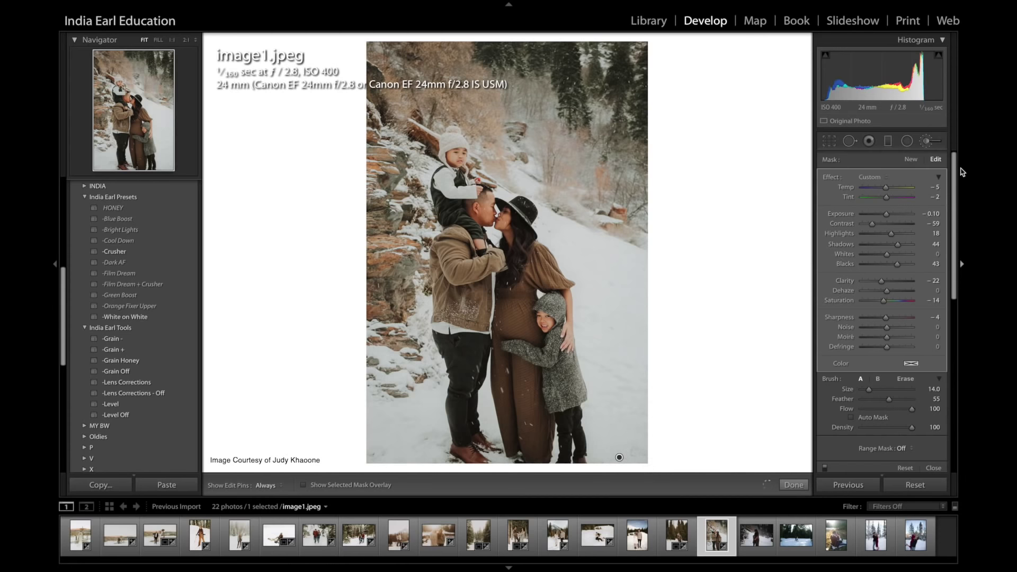
drag(928, 214, 934, 214)
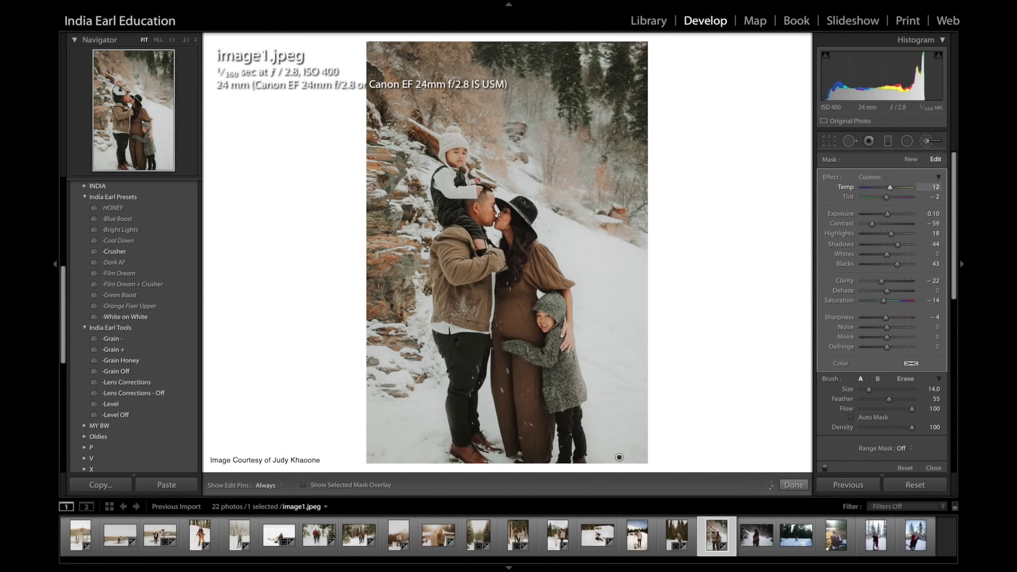
click(927, 141)
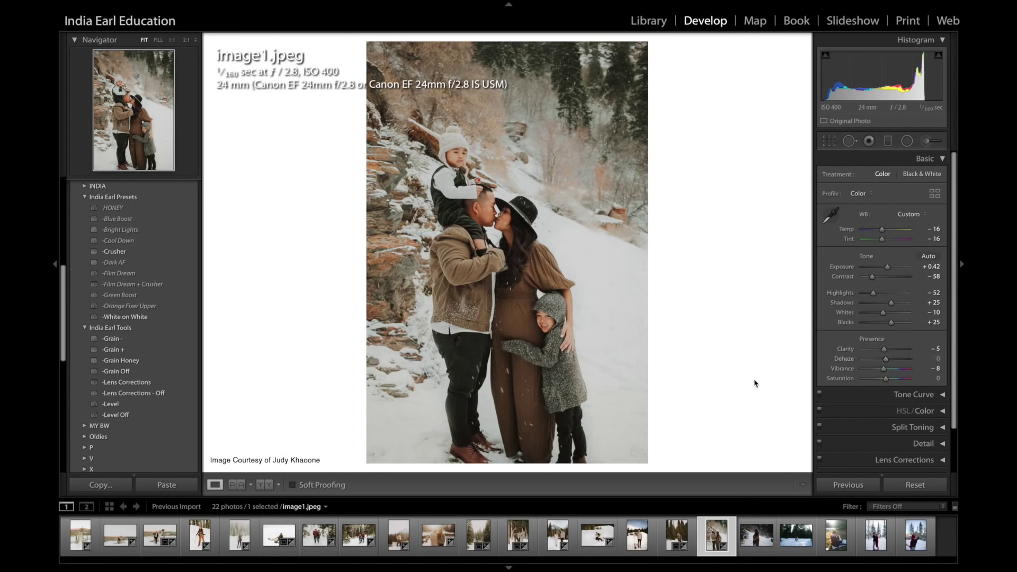
Compare the edited family photo with its original repeatedly
key(backslash)
key(backslash)
key(backslash)
key(backslash)
key(backslash)
key(backslash)
key(backslash)
key(backslash)
key(backslash)
key(backslash)
Crop away the upper part of the family photo above the child's hat, and open the next photo, image5.jpeg
click(829, 140)
drag(547, 41, 542, 72)
key(Return)
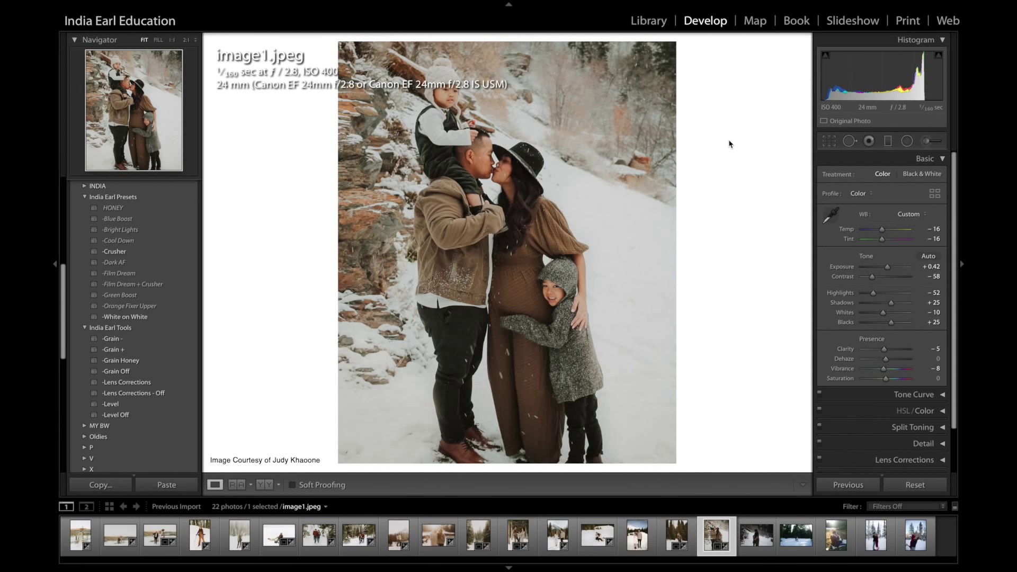
key(Right)
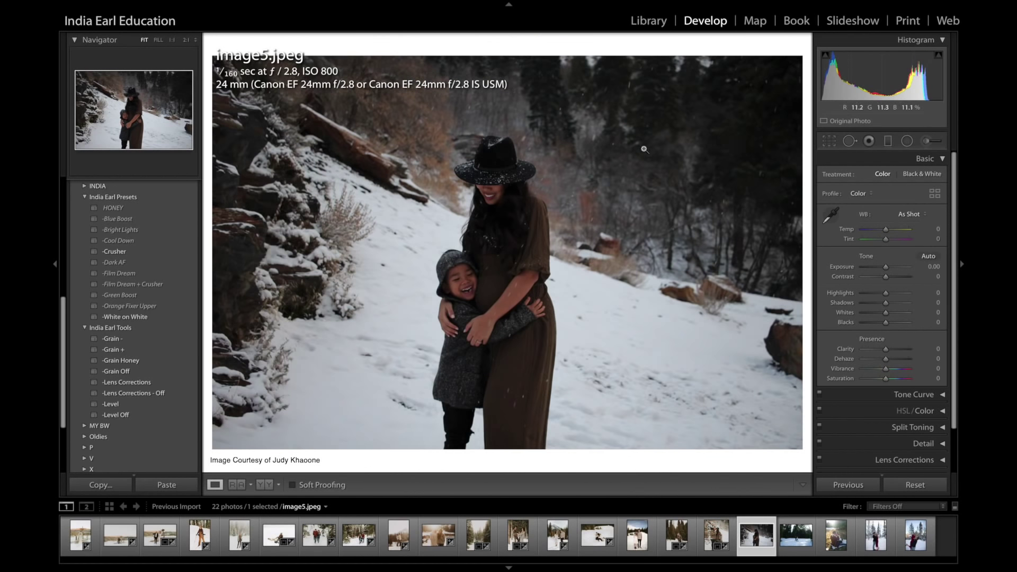
Copy the crop from image1.jpeg and paste it onto image5.jpeg
key(Left)
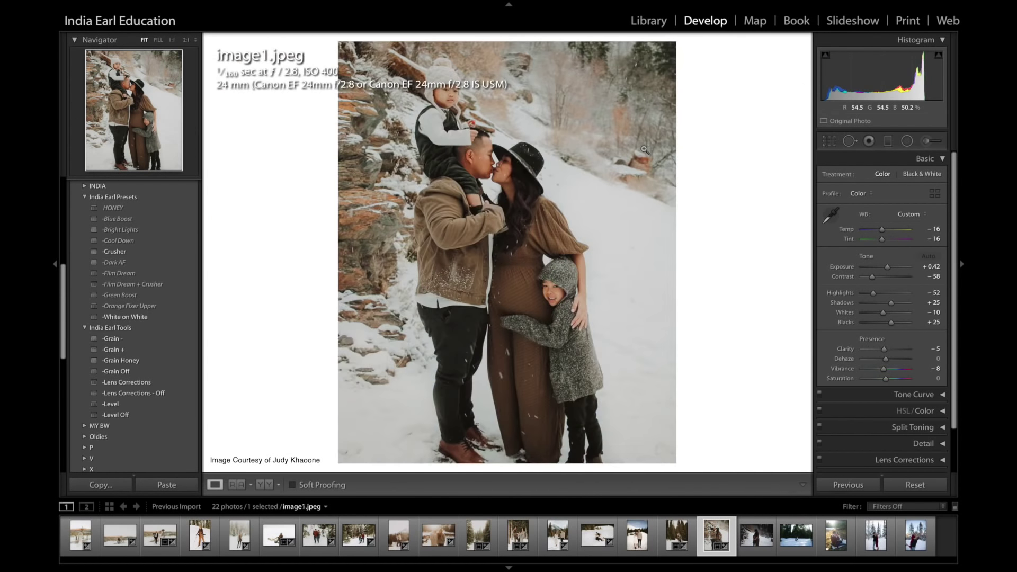
key(ctrl+shift+c)
key(Return)
key(Right)
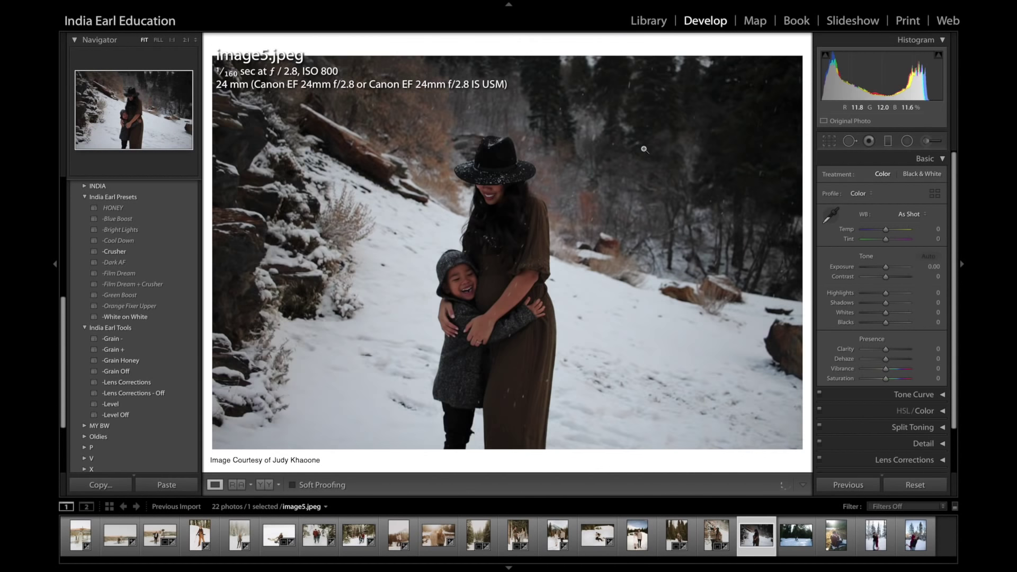
key(ctrl+shift+v)
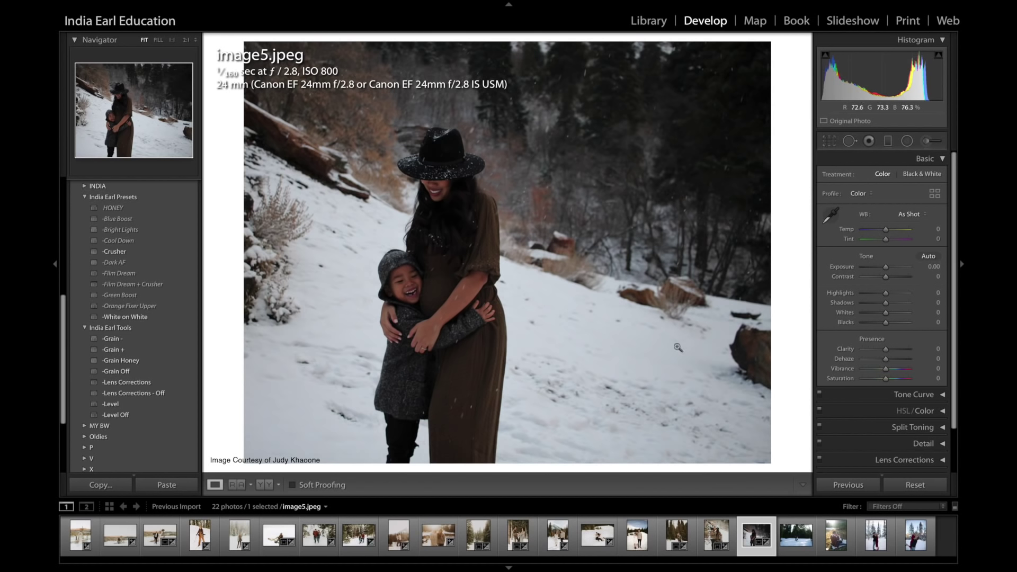
key(ctrl+shift+v)
Apply the HONEY preset to image5.jpeg and set Exposure to +1.02 and Temp to -15
click(116, 209)
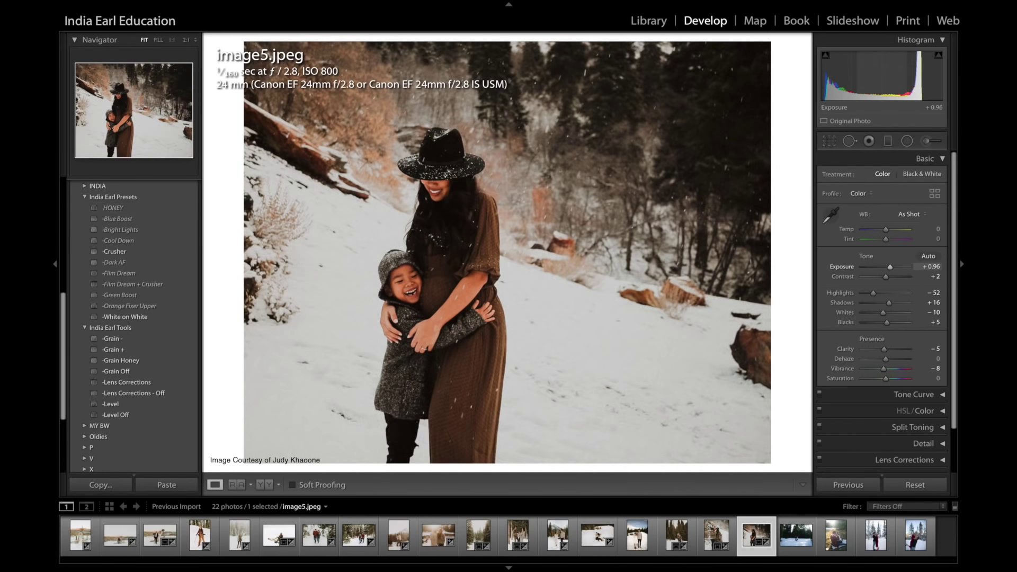
drag(931, 266, 937, 266)
text(-16)
key(Return)
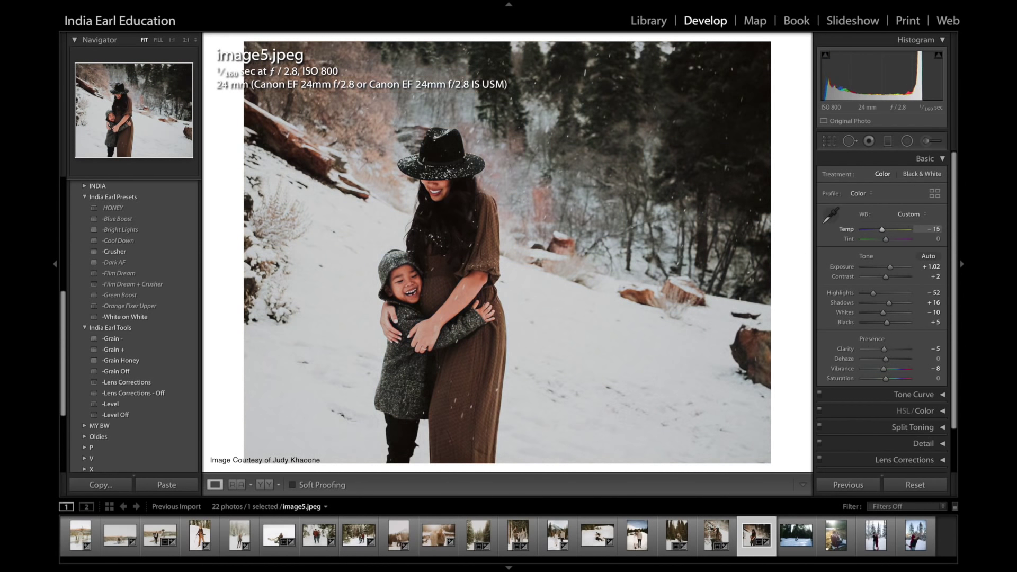
Set the photo's Temp to -6, Tint to -9 and Exposure to +1.16
text(0)
key(Tab)
text(-1)
click(933, 229)
key(Tab)
key(Tab)
text(1.16)
key(Return)
Set the Contrast of image5.jpeg to -18
click(935, 276)
text(-24)
key(Return)
key(Down)
key(Return)
Compare the edited image5.jpeg with its original repeatedly
key(backslash)
key(backslash)
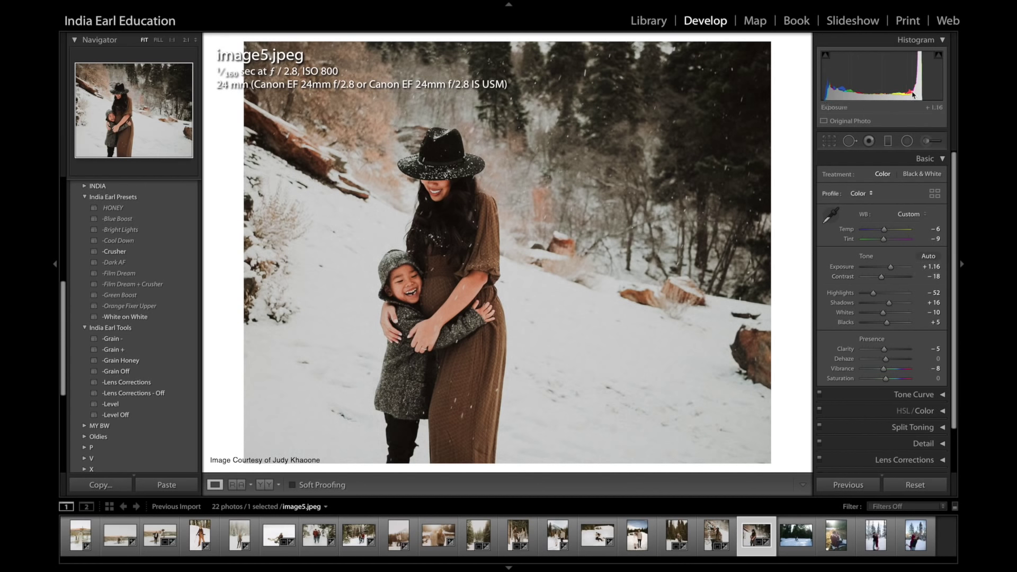
key(backslash)
key(backslash)
key(backslash)
key(backslash)
Raise the Exposure of image5.jpeg to +1.26 and adjust the hue of its orange tones
click(860, 412)
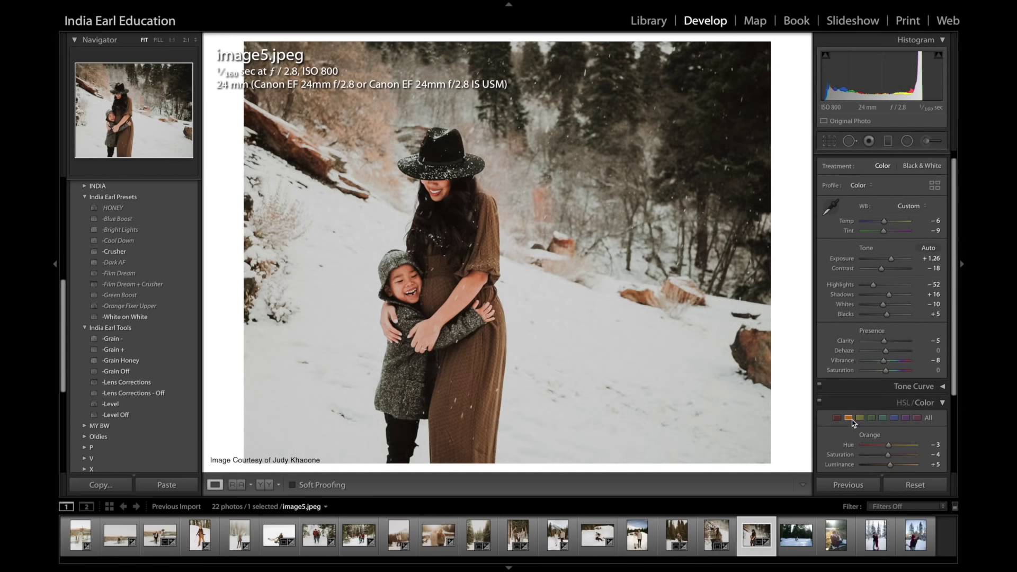
click(933, 445)
text(1)
click(859, 403)
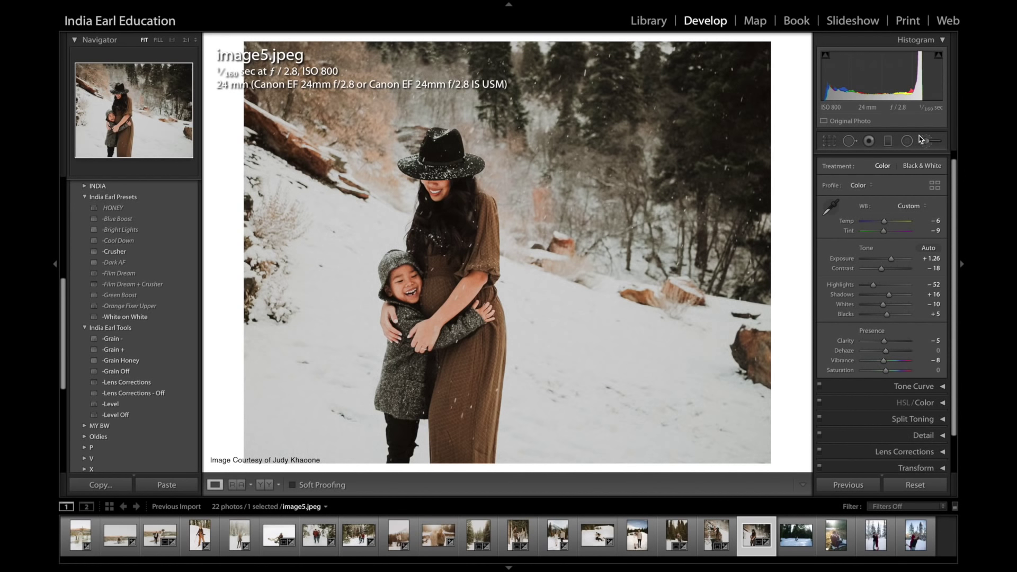
Paint the softening adjustment over the snow around the mother and child with a brush of size 23 and feather 55
click(926, 141)
click(554, 363)
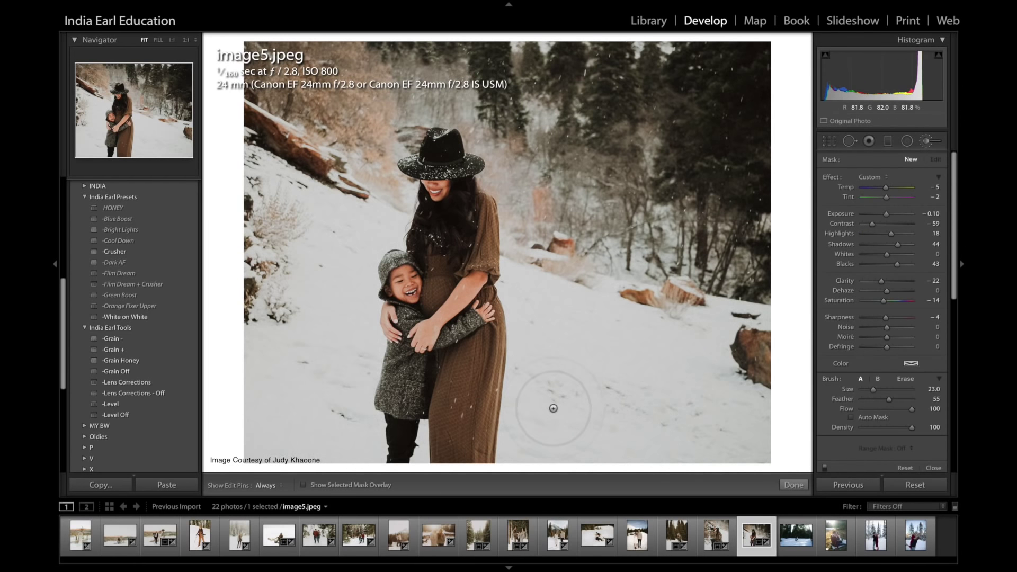
mouse_move(634, 405)
mouse_down()
mouse_move(743, 439)
mouse_move(638, 420)
mouse_move(586, 383)
mouse_move(556, 387)
mouse_move(541, 340)
mouse_move(485, 344)
mouse_up()
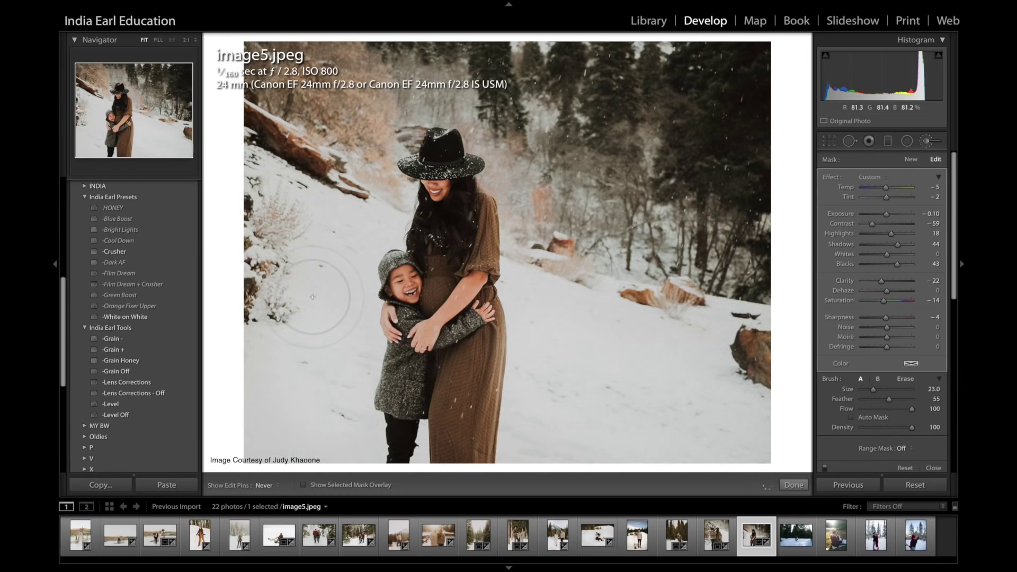
Heal the dark patches and footprints in the snow on both sides of the mother and child, using size 76 and feather 59
key(q)
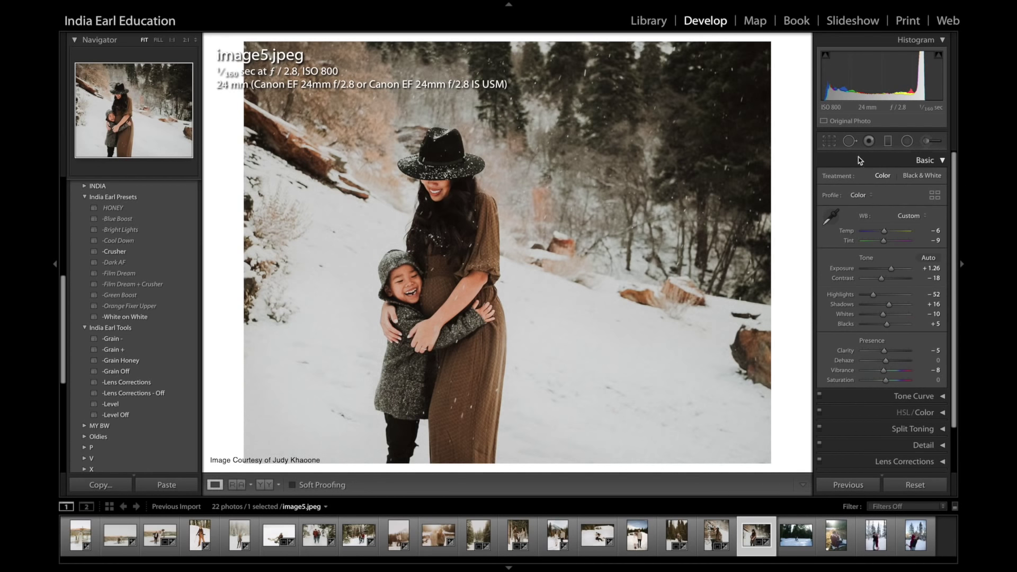
mouse_move(513, 367)
mouse_down()
mouse_move(568, 394)
mouse_move(549, 394)
mouse_move(632, 405)
mouse_move(607, 403)
mouse_move(665, 424)
mouse_move(705, 412)
mouse_move(695, 412)
mouse_move(713, 430)
mouse_move(728, 403)
mouse_up()
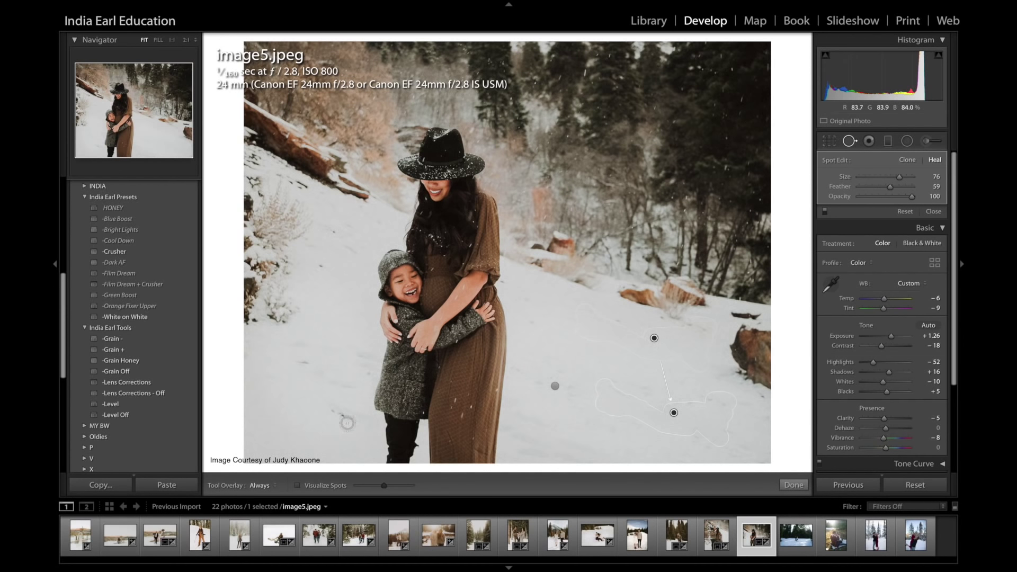
mouse_move(349, 421)
mouse_down()
mouse_move(341, 415)
mouse_move(355, 437)
mouse_move(366, 422)
mouse_move(353, 425)
mouse_up()
drag(337, 381, 305, 390)
click(322, 293)
drag(356, 266, 320, 266)
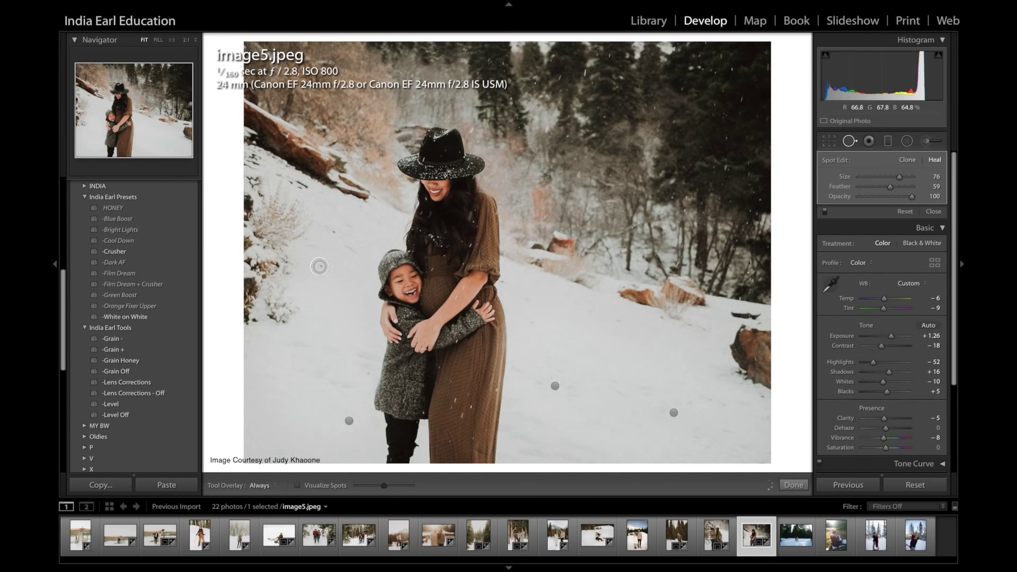
click(850, 141)
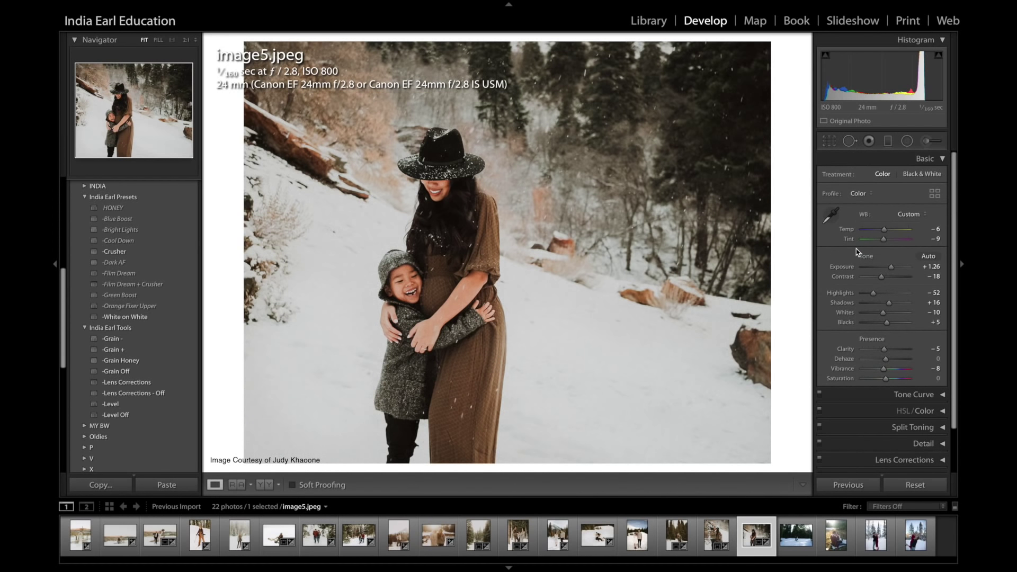
Compare the retouched photo of the mother and child with its original
key(backslash)
key(backslash)
key(backslash)
key(backslash)
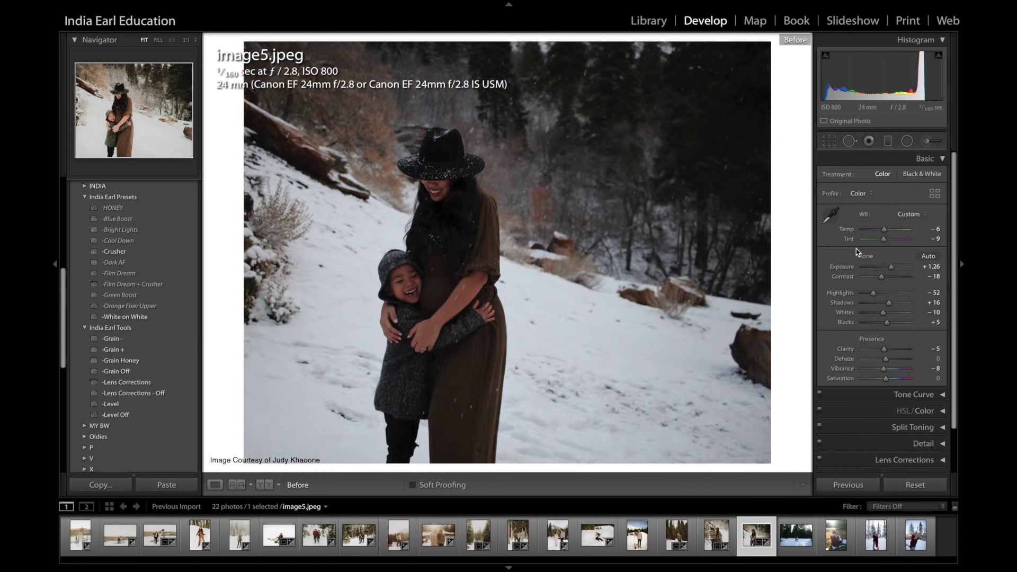
Open DSC04431.ARW, inspect its snow close up, and apply the HONEY preset with Exposure +0.82 and Temp 6,470
key(Right)
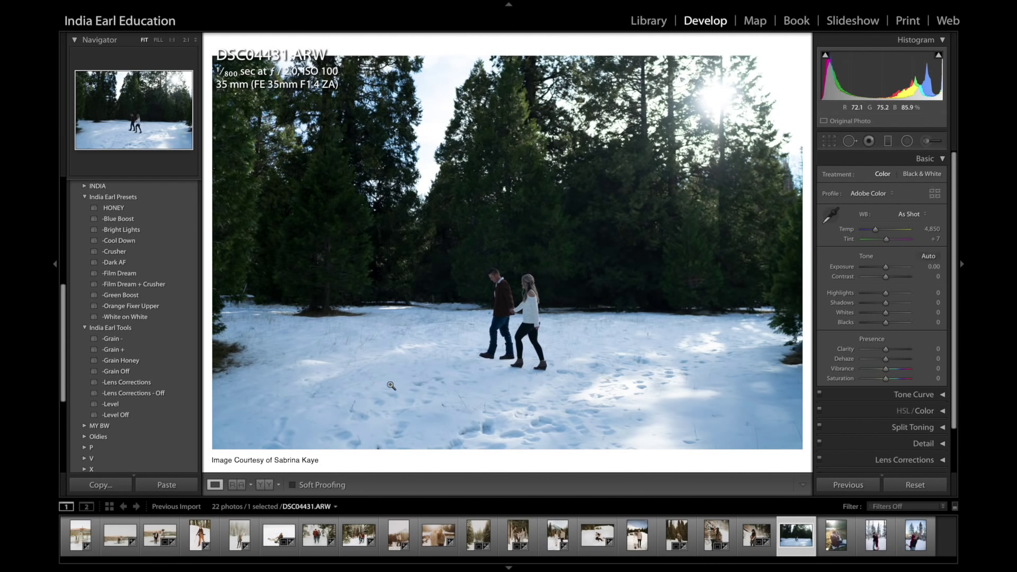
click(355, 358)
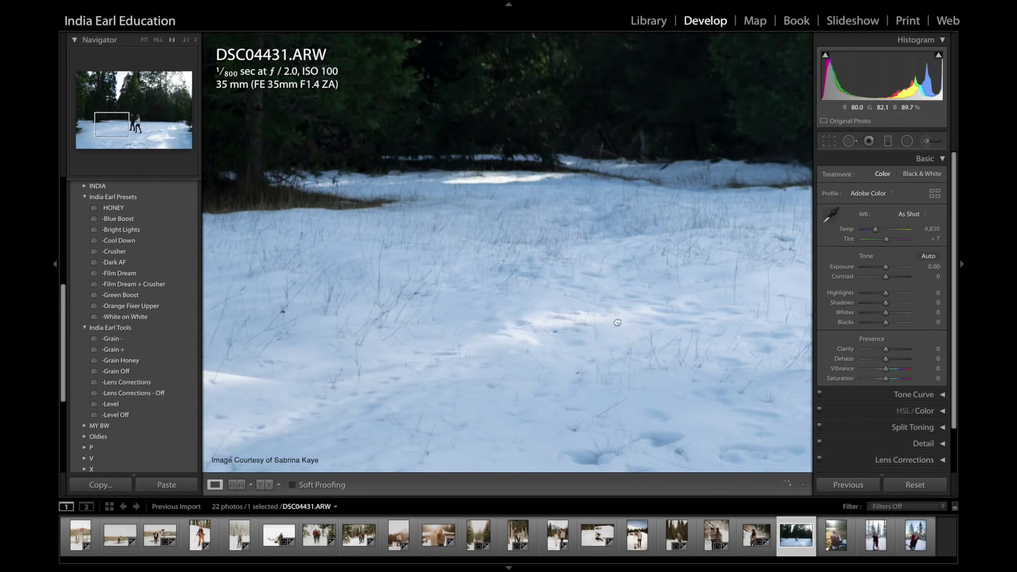
drag(618, 323, 556, 235)
drag(624, 352, 584, 284)
click(584, 284)
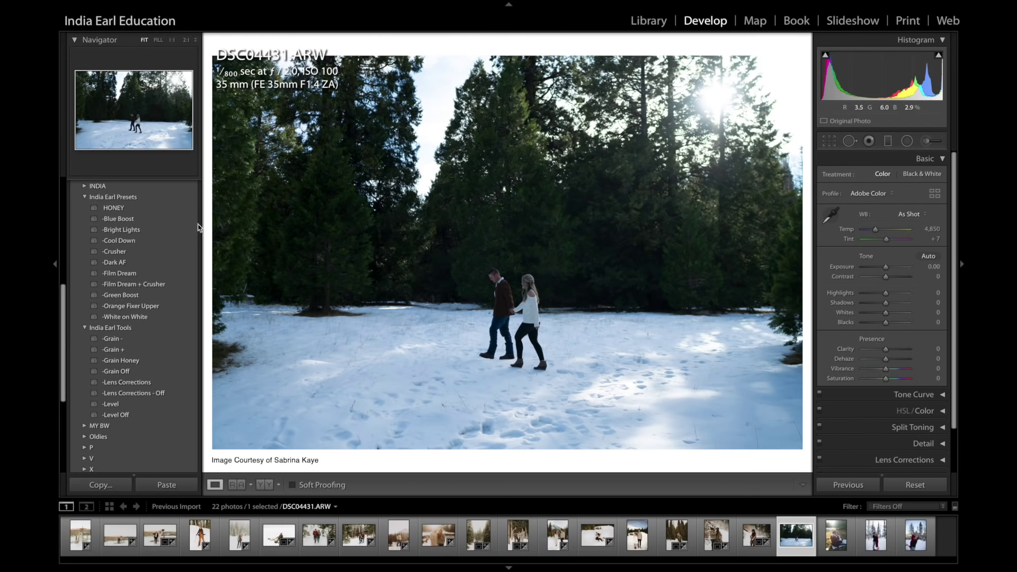
click(147, 210)
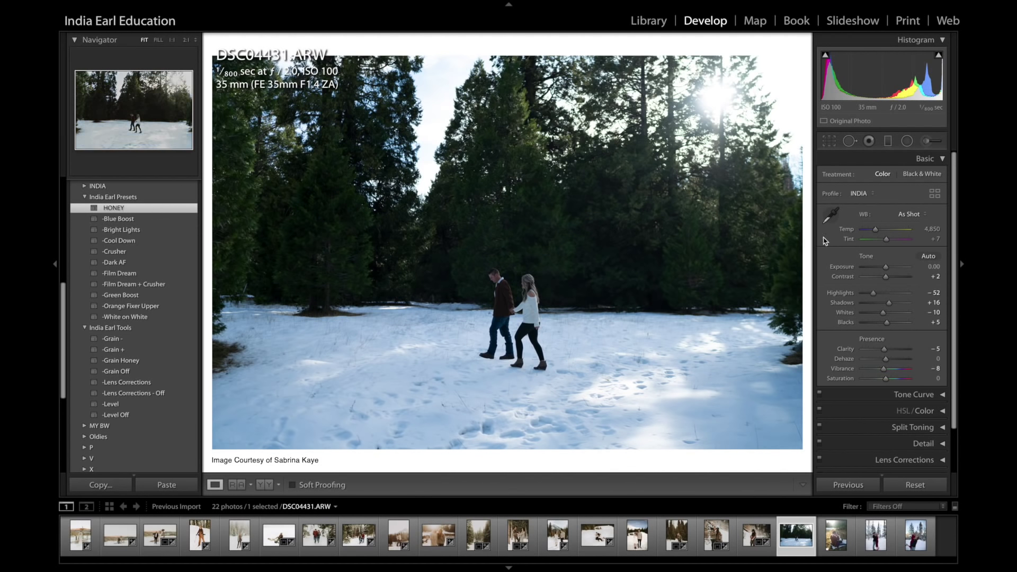
drag(933, 267, 948, 266)
drag(922, 228, 933, 228)
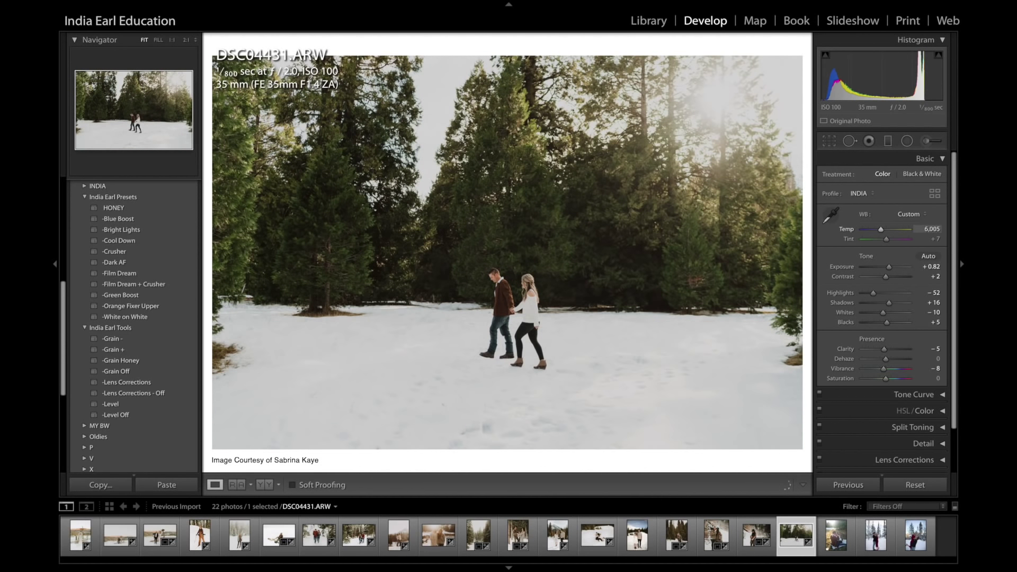
drag(932, 229, 935, 229)
Set Contrast to -9 and Shadows to +20 on DSC04431.ARW, and compare it with its original
drag(933, 276, 920, 275)
drag(933, 302, 934, 302)
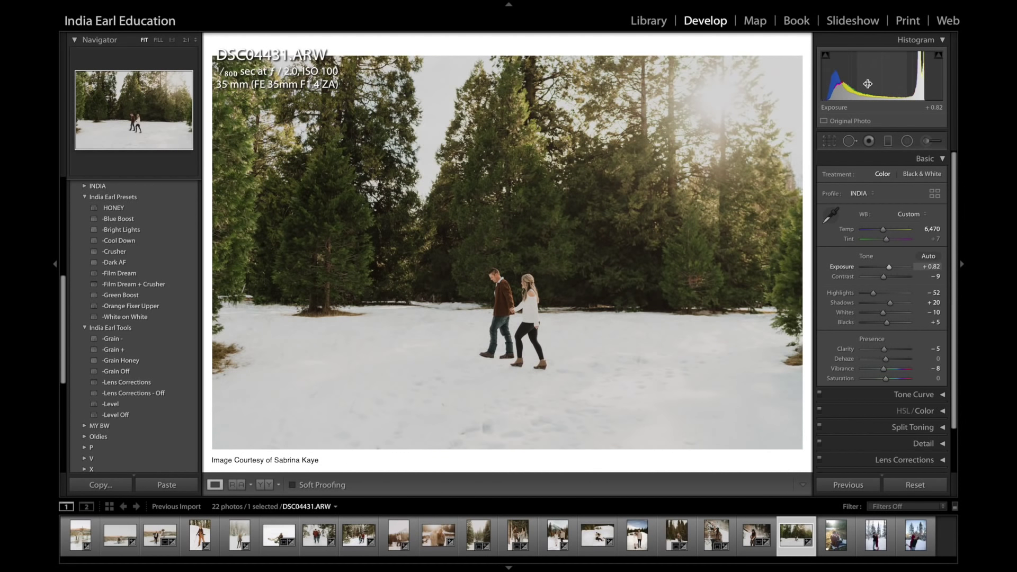
key(backslash)
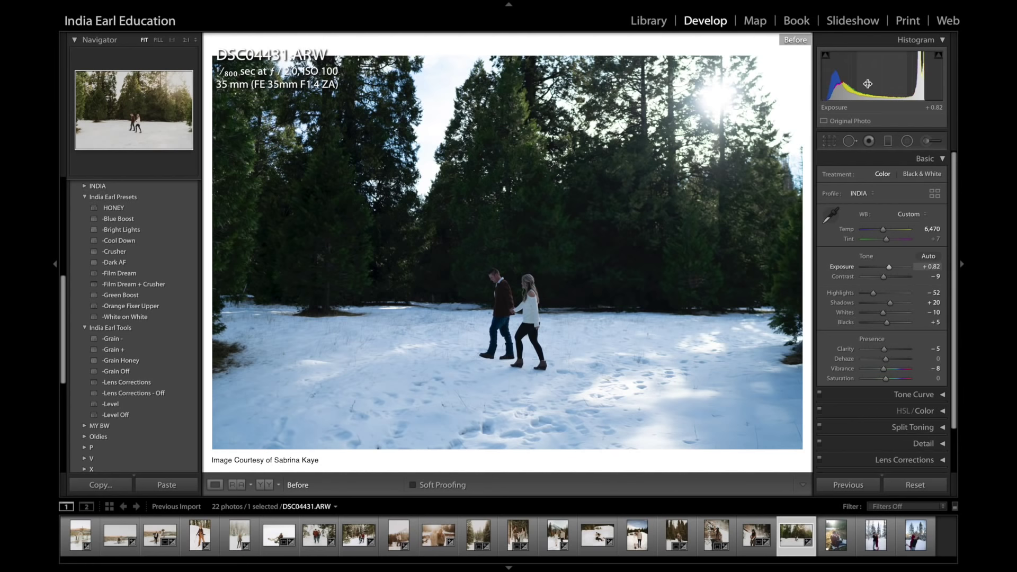
key(backslash)
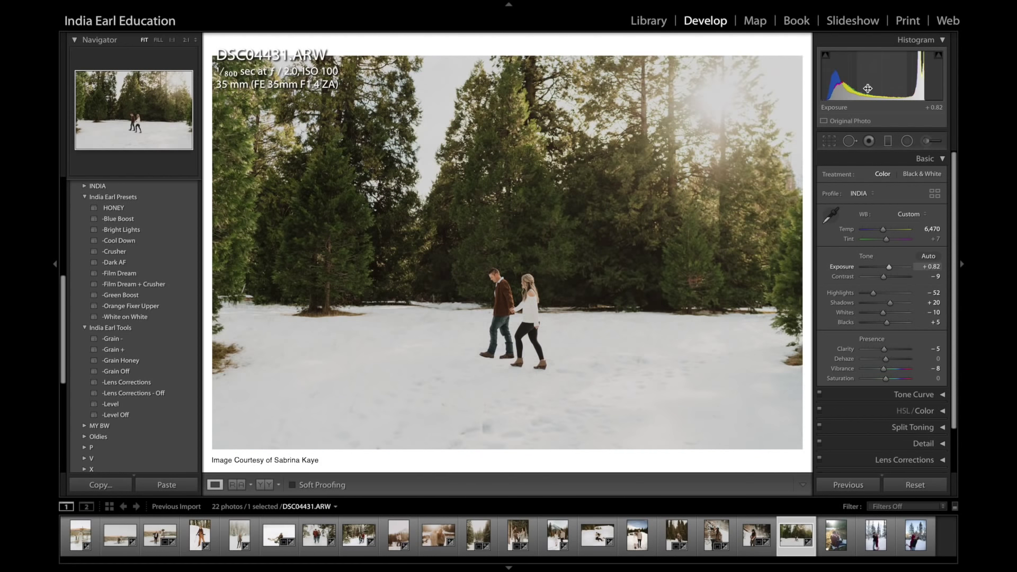
Paint the softening adjustment over the foreground snow in front of the walking couple with a brush of size 13 and feather 55
click(927, 140)
scroll(482, 442, down, 5)
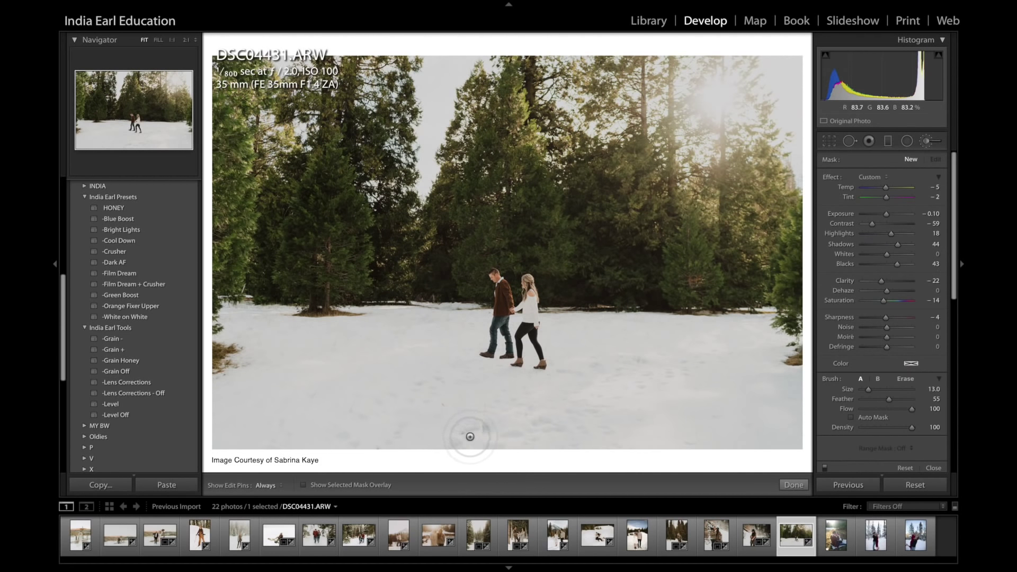
key(h)
drag(427, 455, 395, 438)
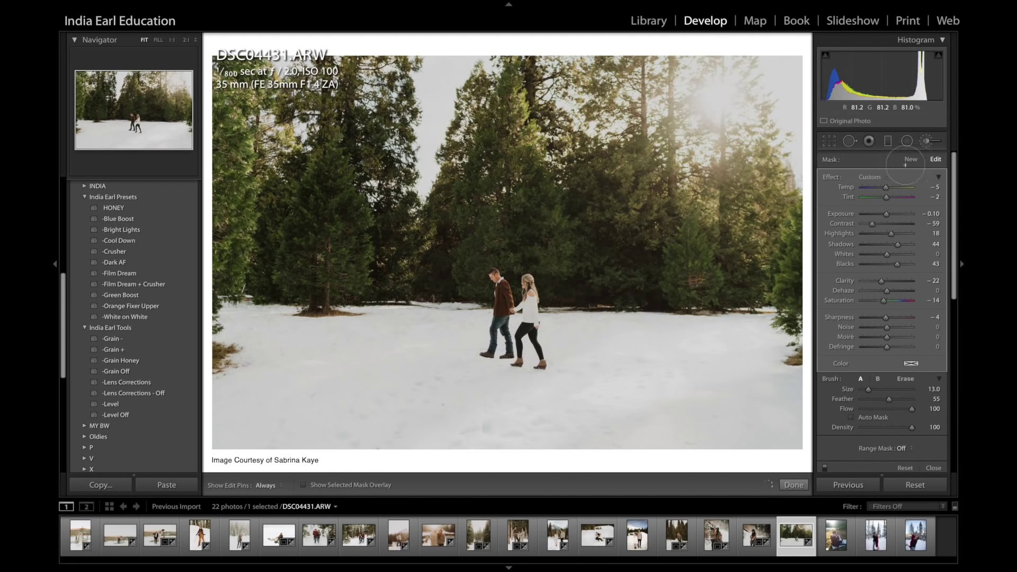
click(925, 141)
Add graduated filters with the same softening settings over the snowy foreground, fading out upward around the couple's legs
click(888, 142)
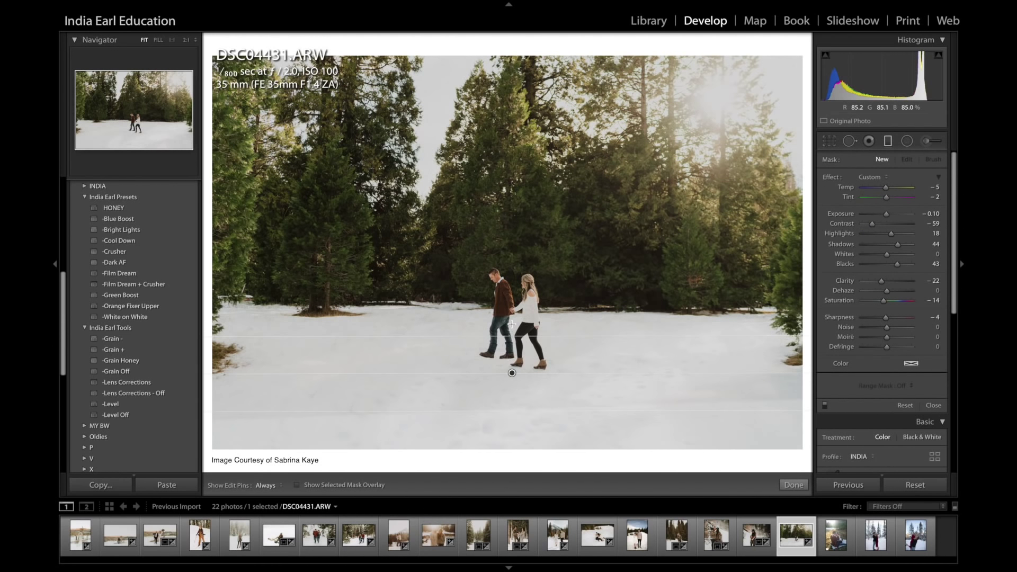
drag(512, 410, 512, 324)
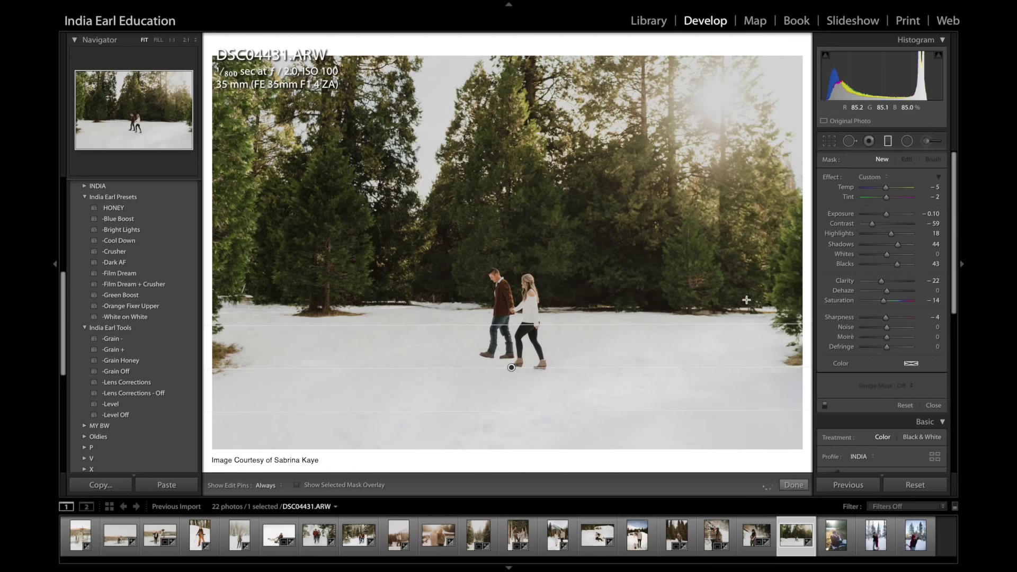
click(888, 141)
Paint a new size 13 softening brush adjustment over the snow around the couple and set its Exposure to 0.10
click(927, 142)
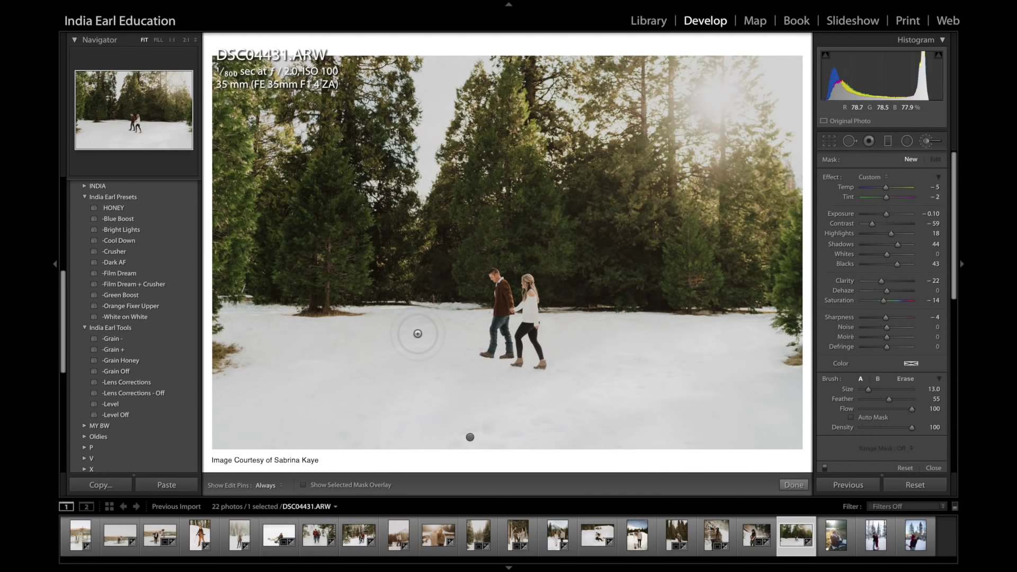
mouse_move(742, 378)
mouse_down()
mouse_move(672, 379)
mouse_move(761, 426)
mouse_up()
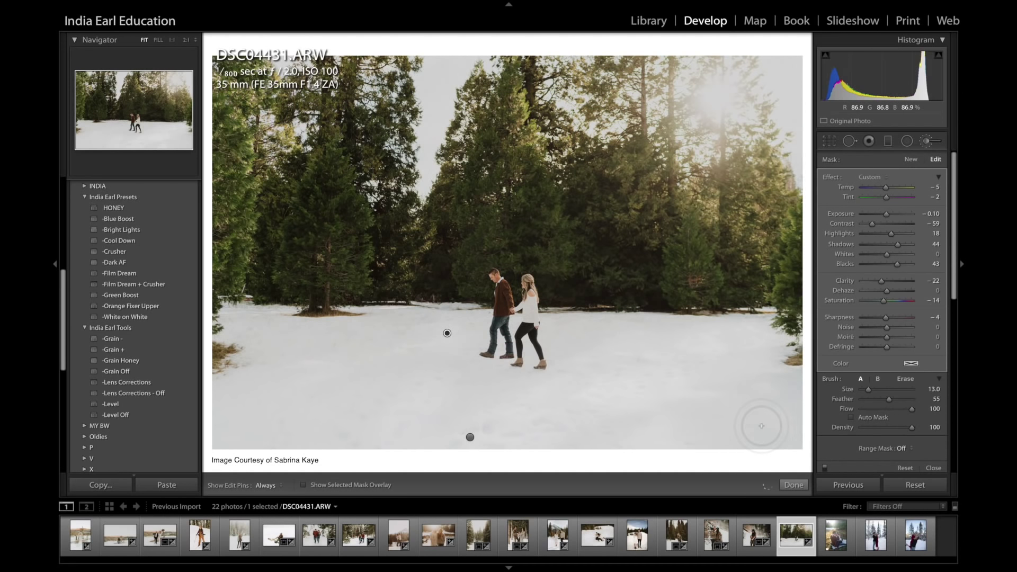
drag(939, 214, 934, 206)
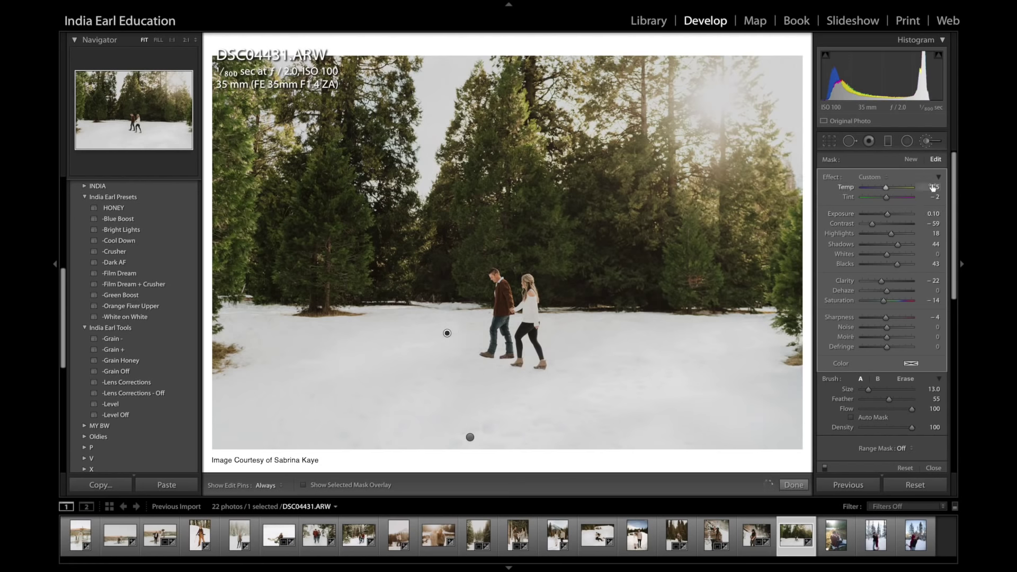
Set the overall Contrast of DSC04431.ARW to 0 and compare the edit with the original repeatedly
click(925, 141)
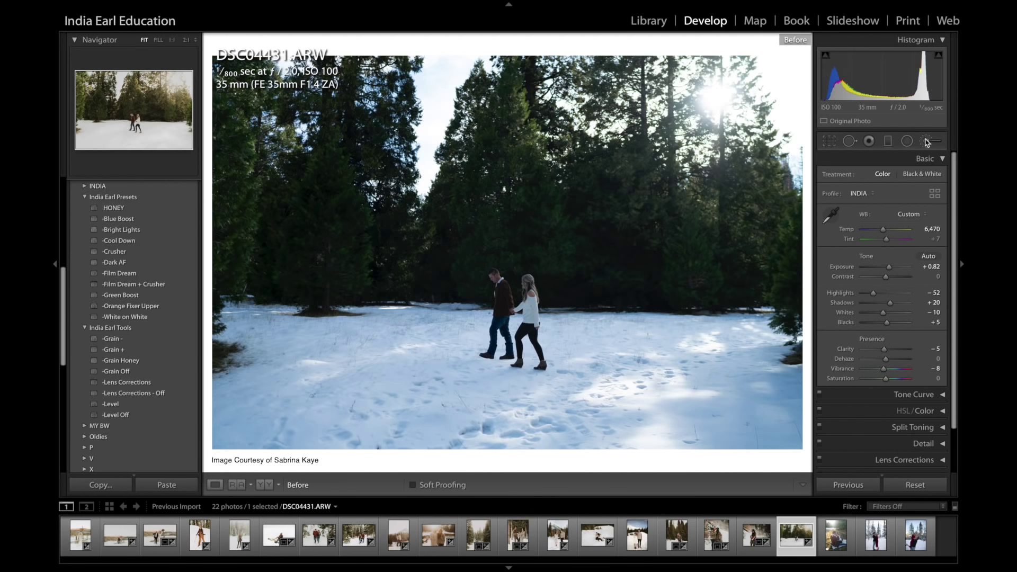
key(backslash)
key(backslash)
key(backslash)
key(backslash)
key(backslash)
key(backslash)
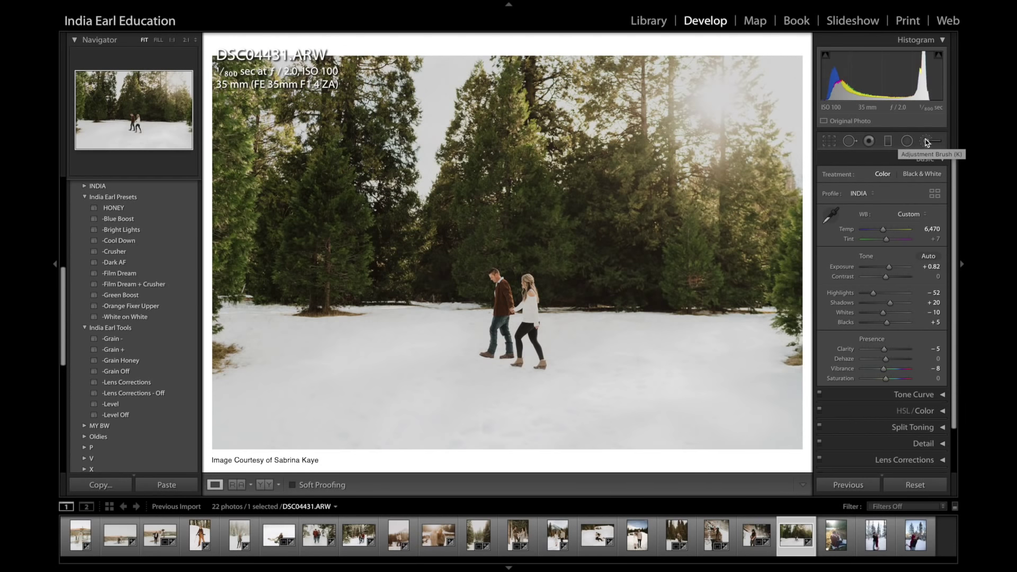
Open DSC05332.ARW, apply the HONEY preset and set Exposure to -0.42
key(Right)
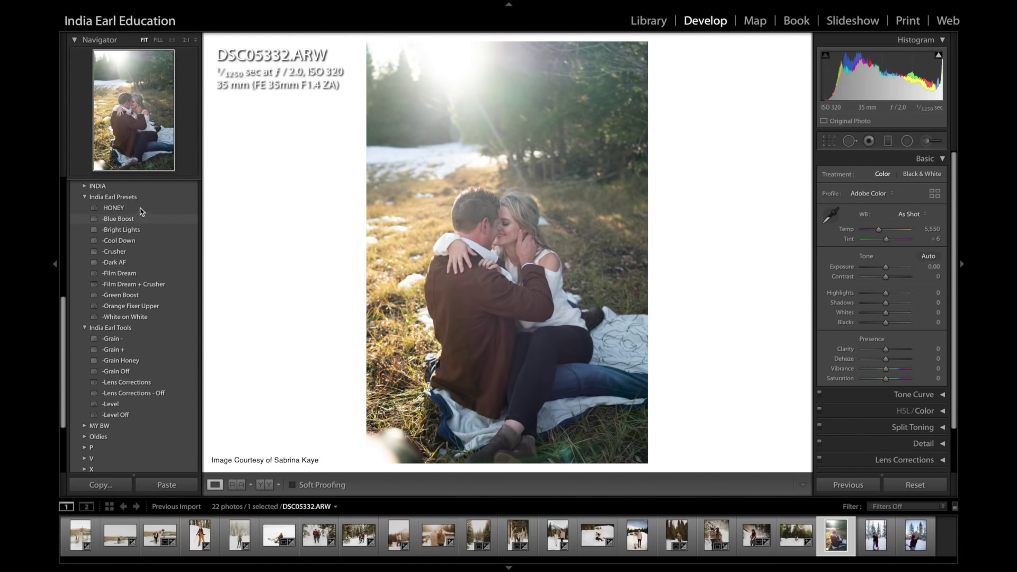
click(140, 209)
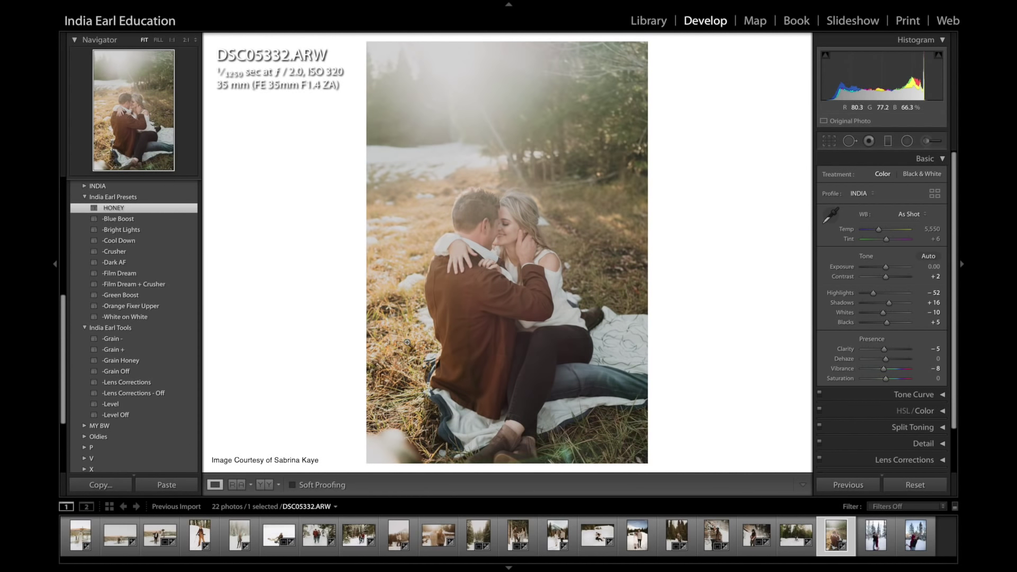
drag(882, 88, 866, 88)
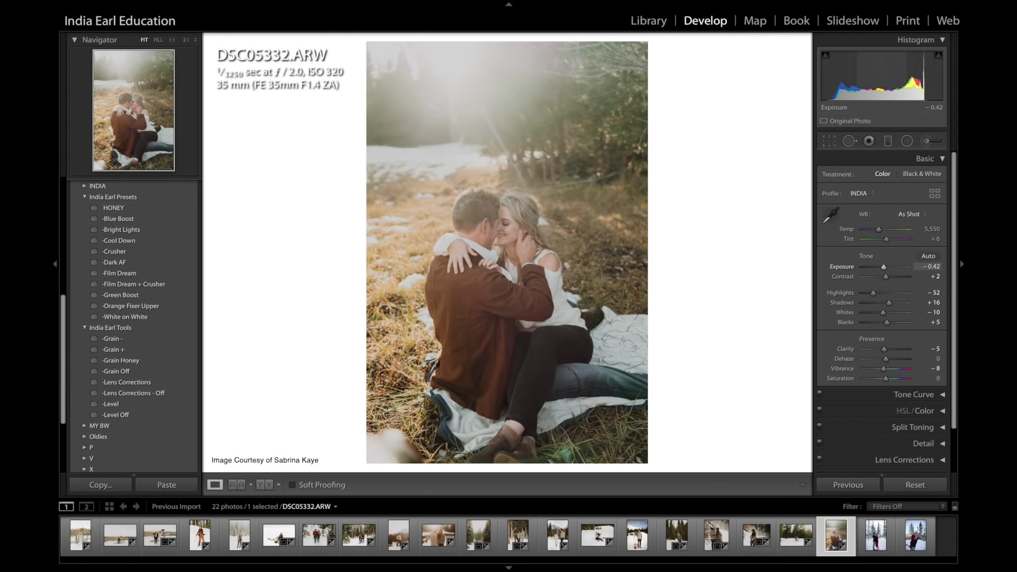
Set the photo's Temp to 5,955, Tint to +3, Exposure to -0.50 and Contrast to +22
drag(926, 231, 929, 236)
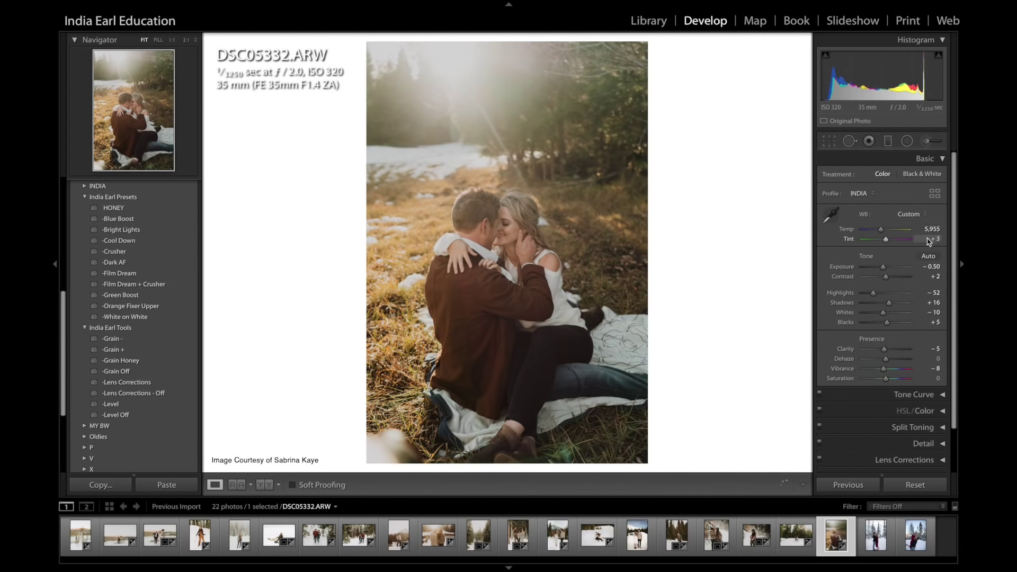
drag(928, 277, 940, 277)
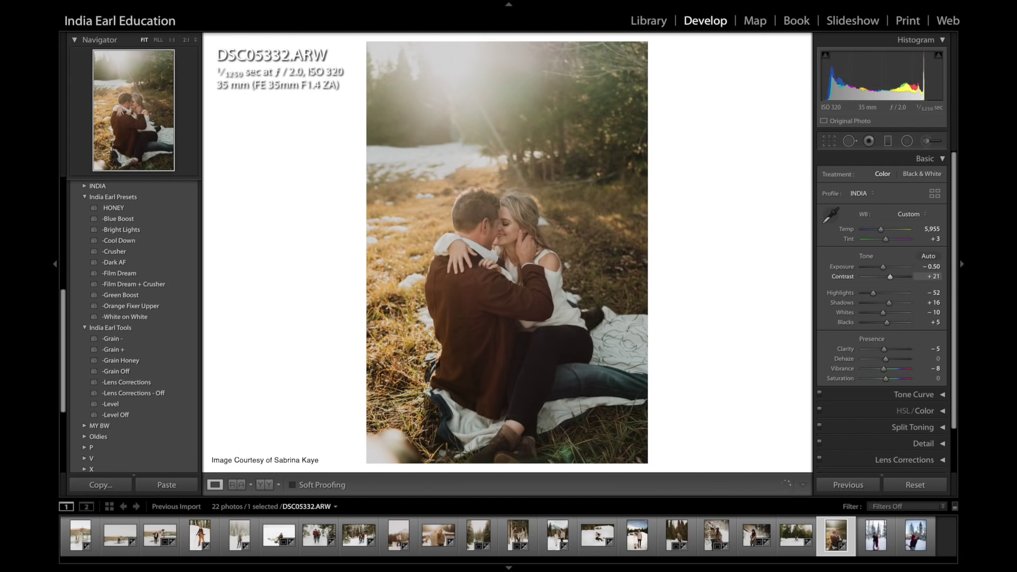
Straighten the photo to an angle of 3.15 and crop it tighter around the seated couple, trimming the trees above them
click(829, 141)
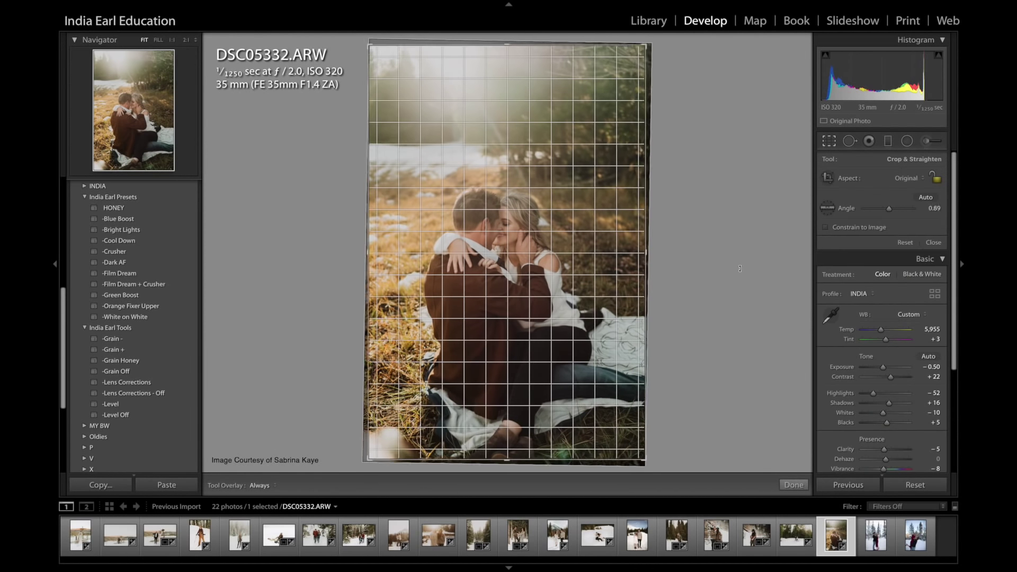
drag(760, 245, 740, 274)
drag(507, 56, 507, 96)
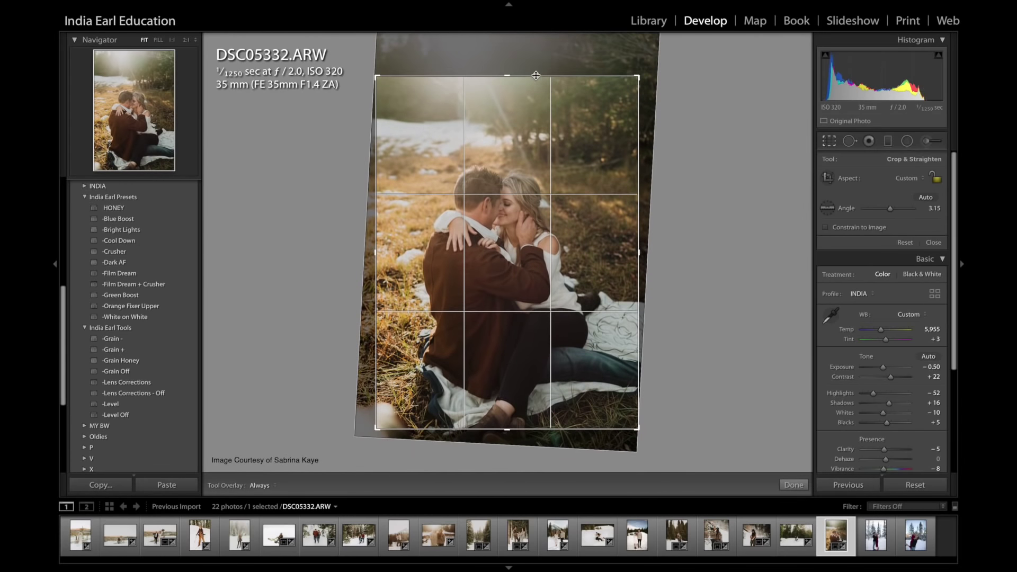
key(Return)
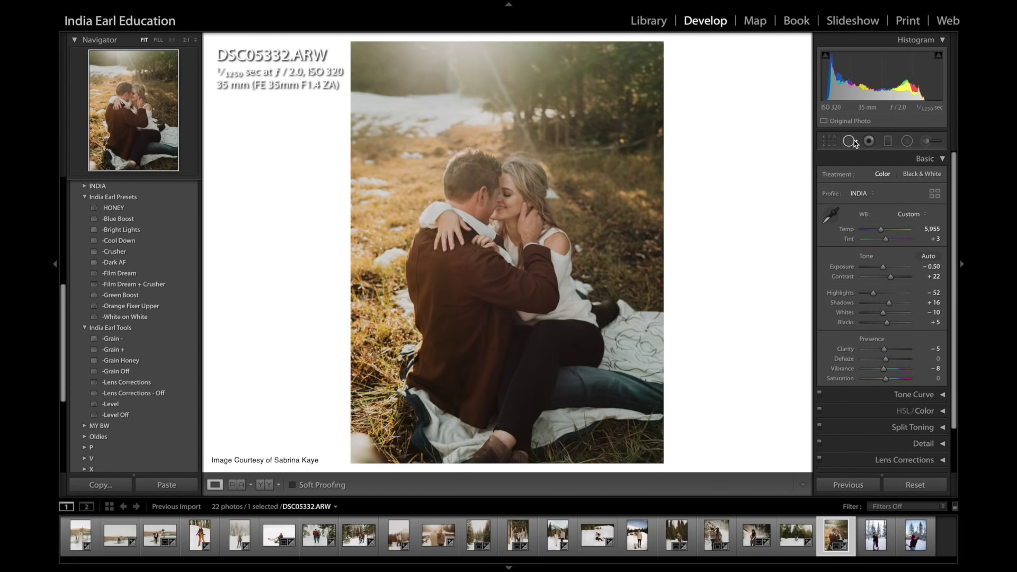
Heal the snow spots in the grass beside the man's head and next to the woman's bare shoulder
click(849, 141)
drag(402, 156, 416, 155)
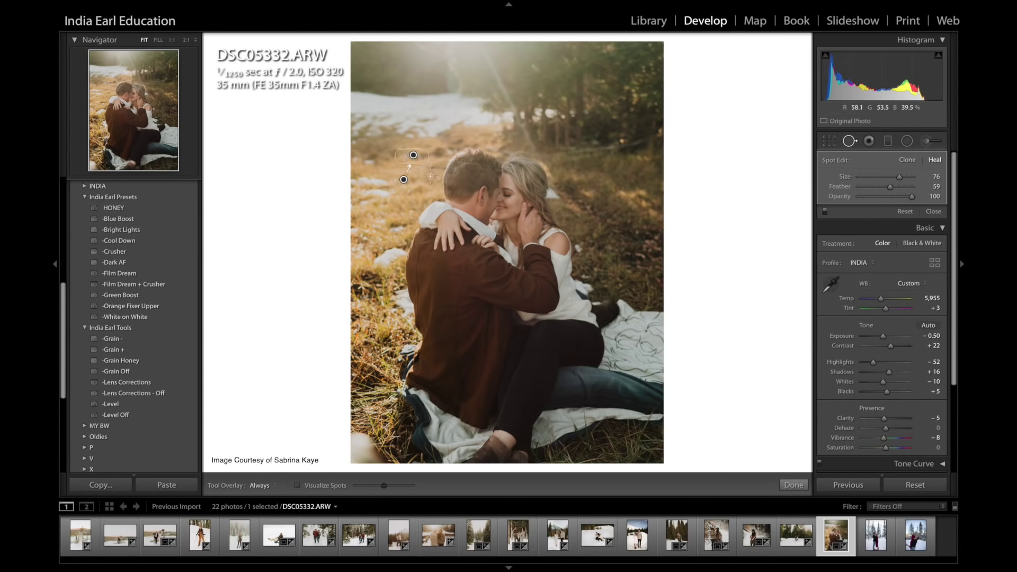
click(579, 249)
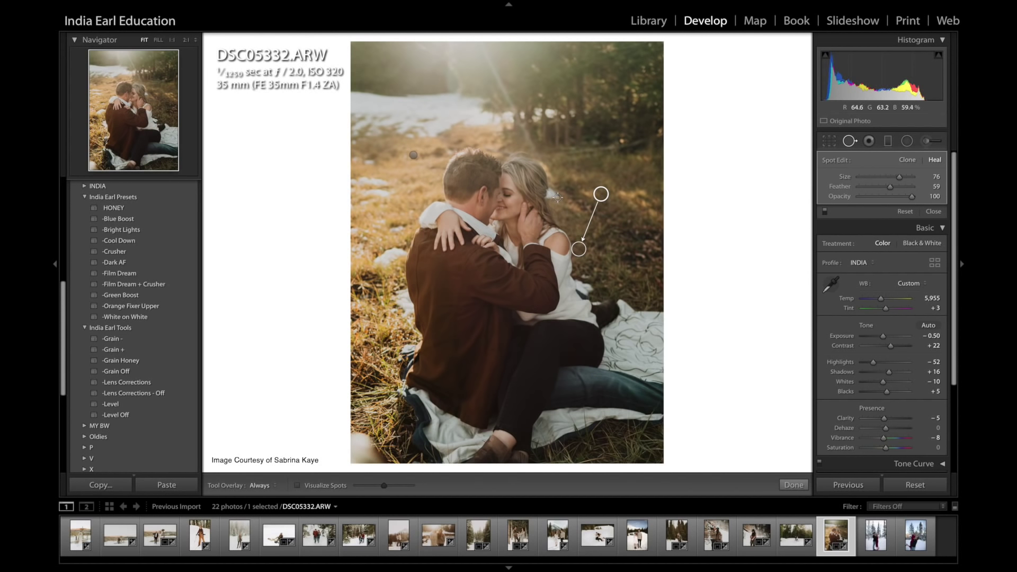
Try to heal the bright snow patch beside the woman's hair and inspect the retouch up close
mouse_move(558, 197)
mouse_down()
mouse_move(548, 190)
mouse_move(558, 196)
mouse_up()
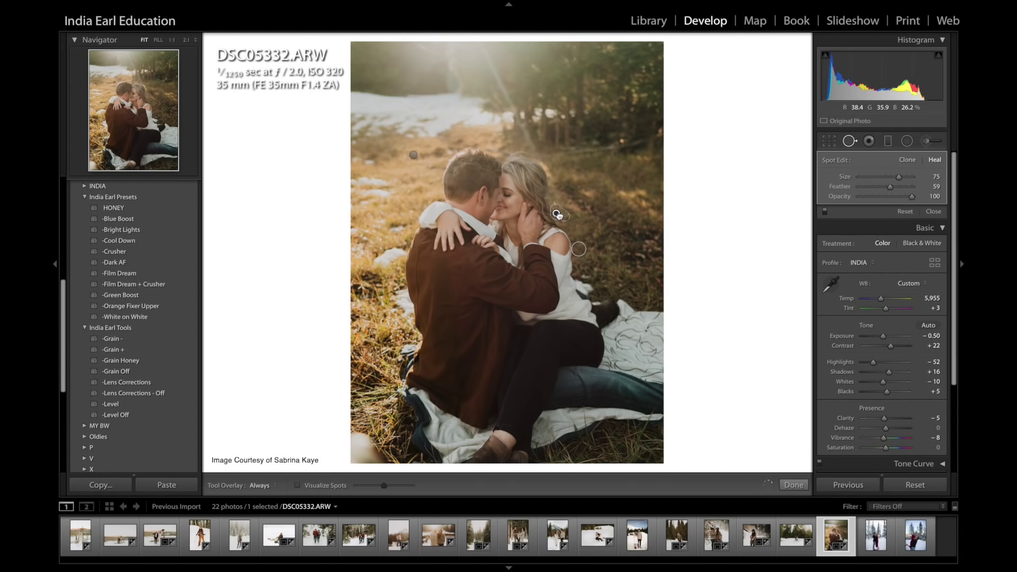
drag(561, 214, 556, 192)
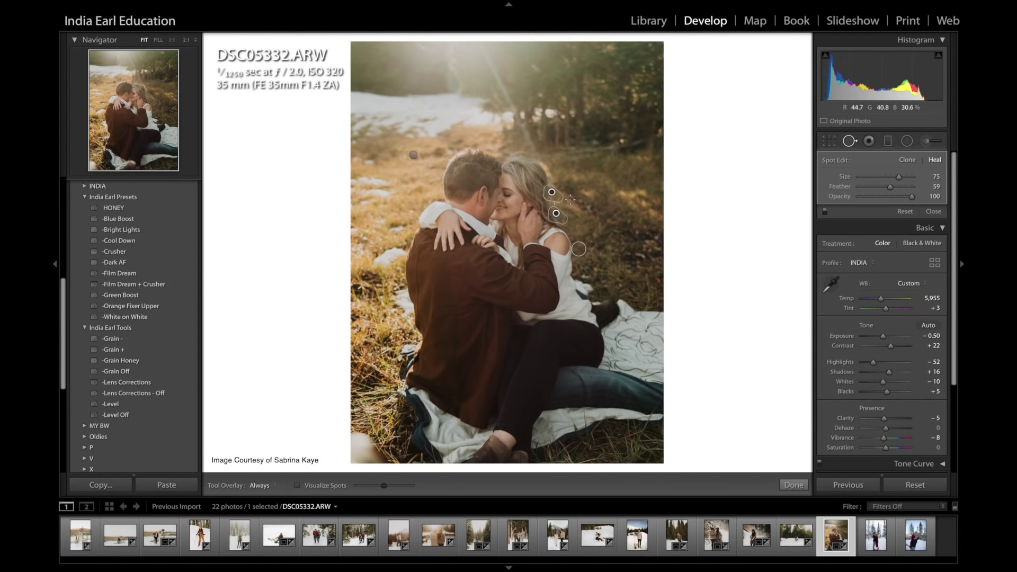
click(845, 142)
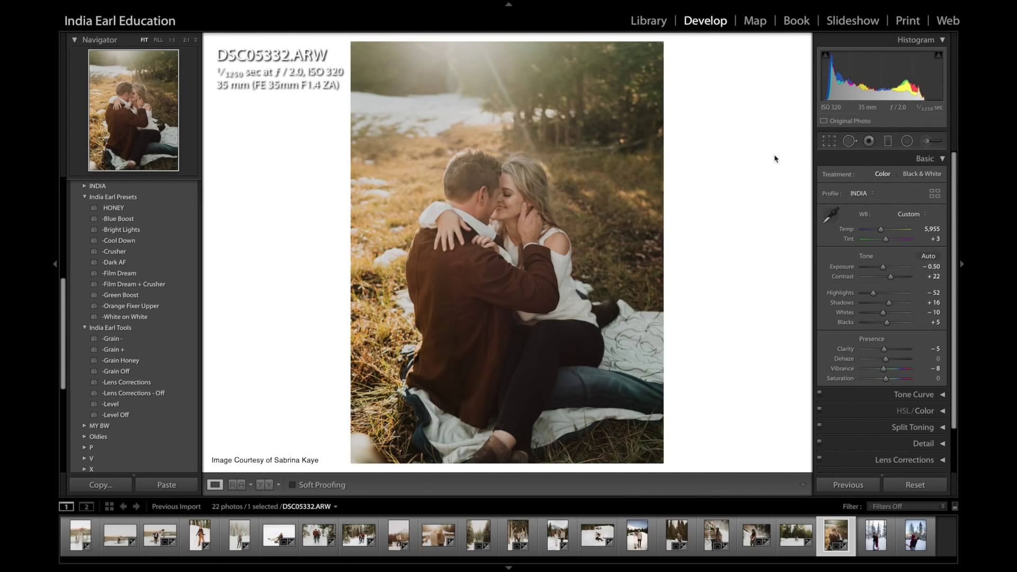
click(537, 200)
click(850, 141)
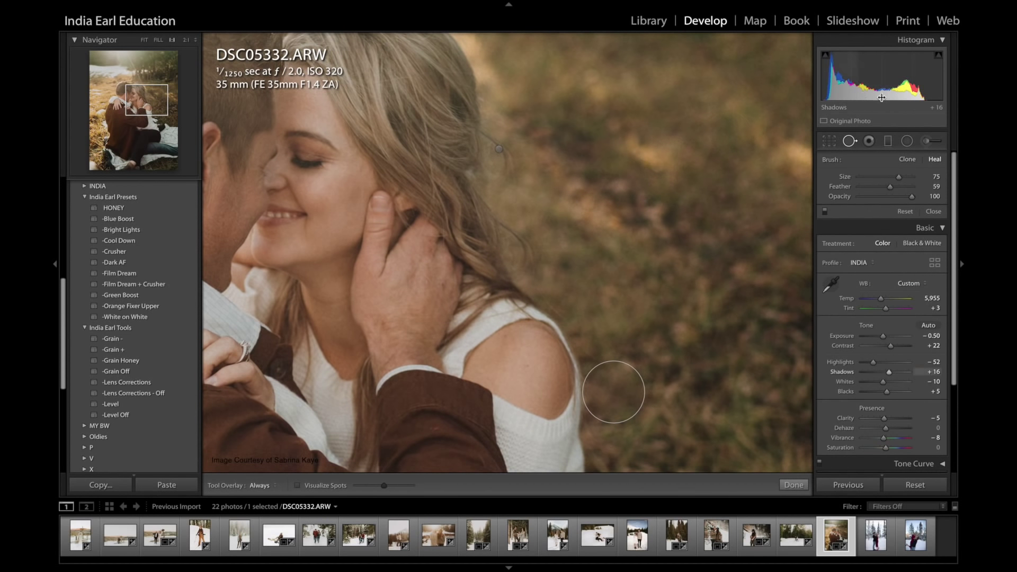
click(849, 141)
click(850, 141)
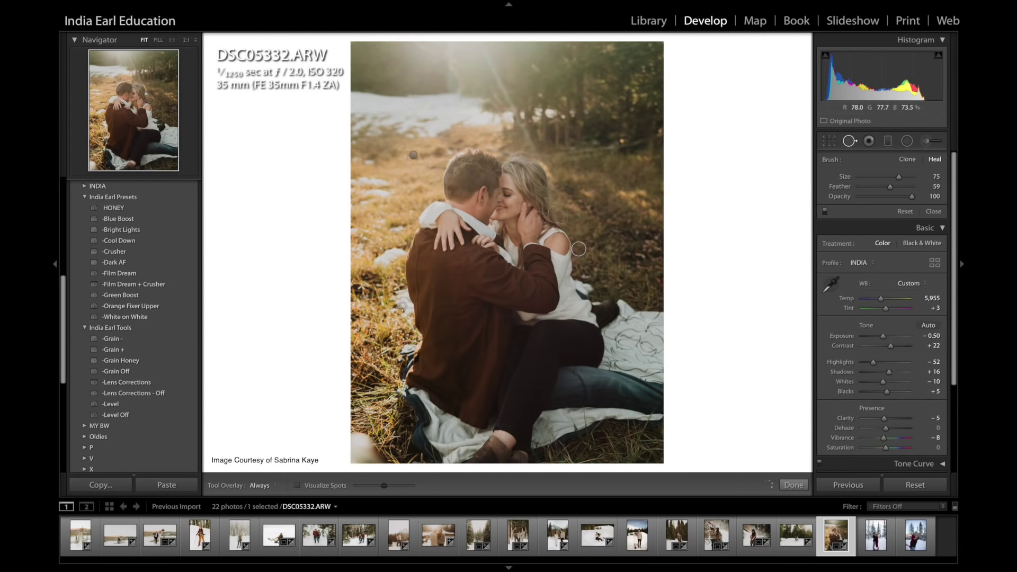
Heal the snow patch near the man's shoulder, sampling from the area just beside it, and finish the spot retouching
click(398, 230)
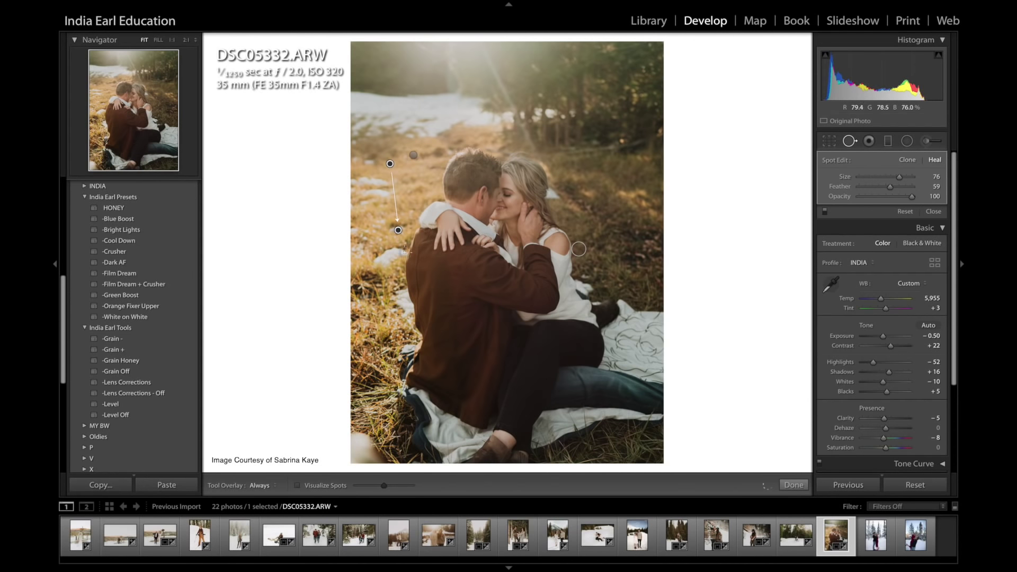
drag(374, 222, 370, 217)
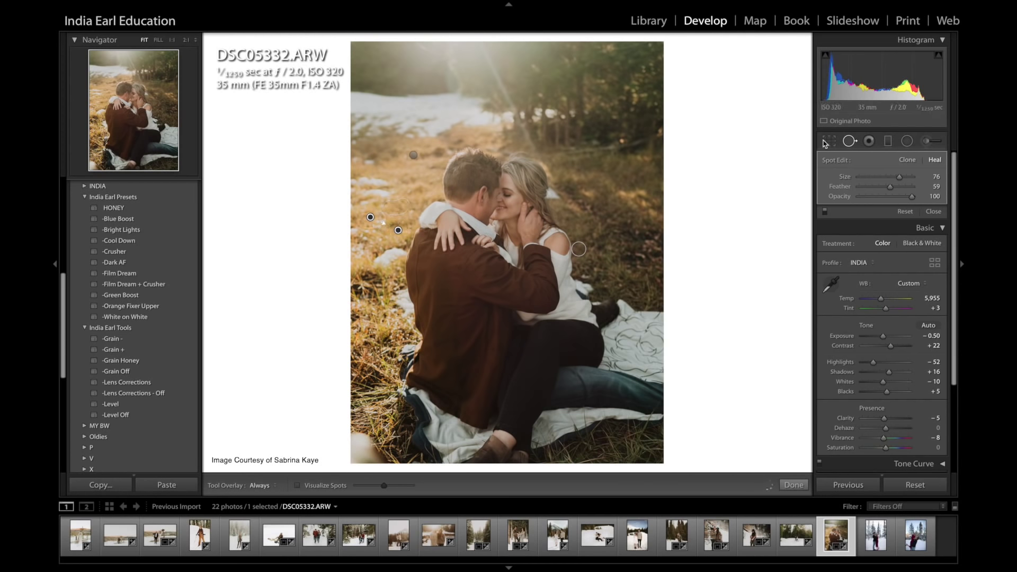
click(850, 141)
Compare the edit with the original and raise the overall Contrast to +41
key(backslash)
key(backslash)
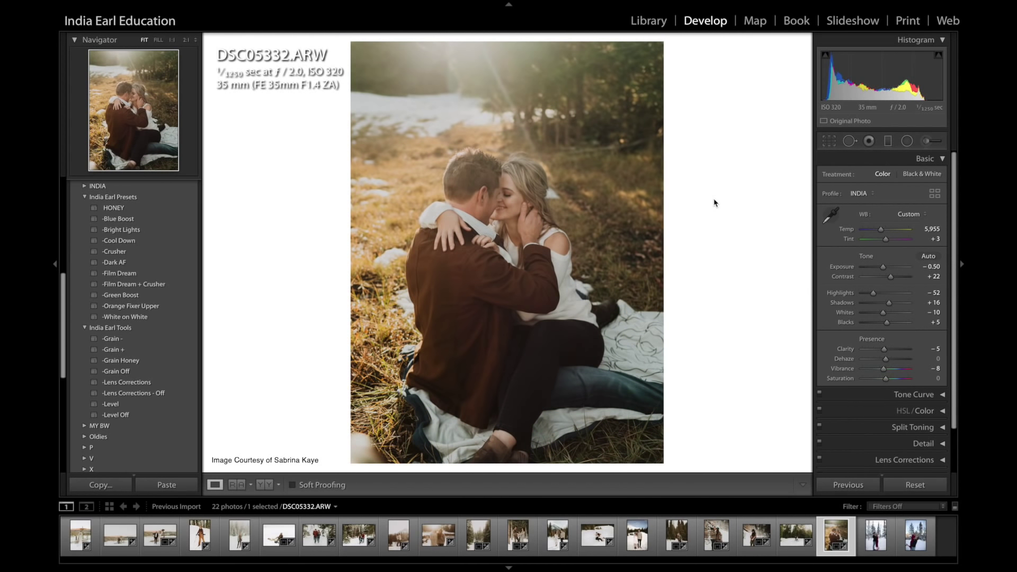
drag(931, 277, 941, 276)
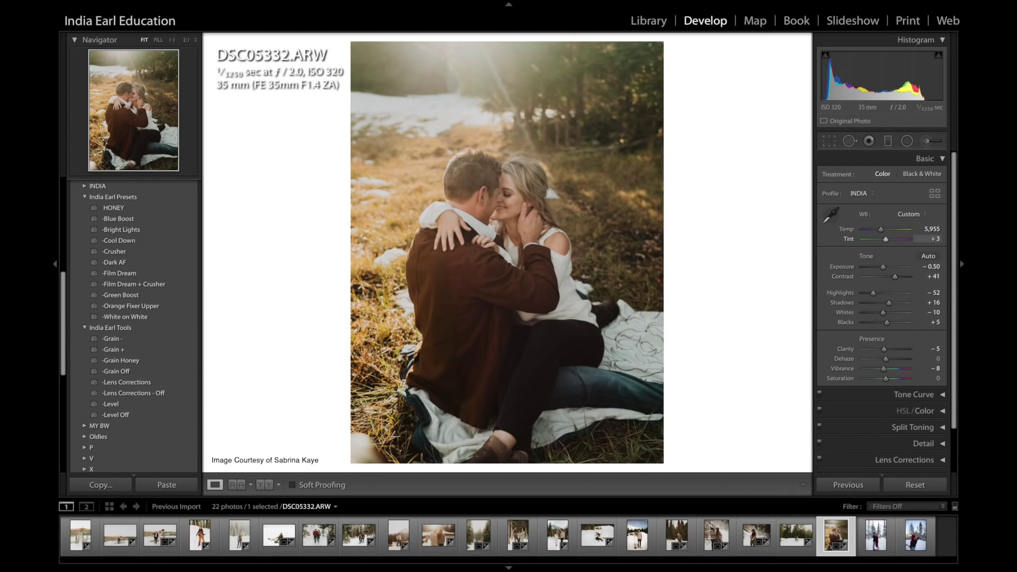
key(backslash)
Open E27A1380.cr2, apply the HONEY preset, and set Exposure to +0.20, Temp to 6,612 and Tint to -3
key(Right)
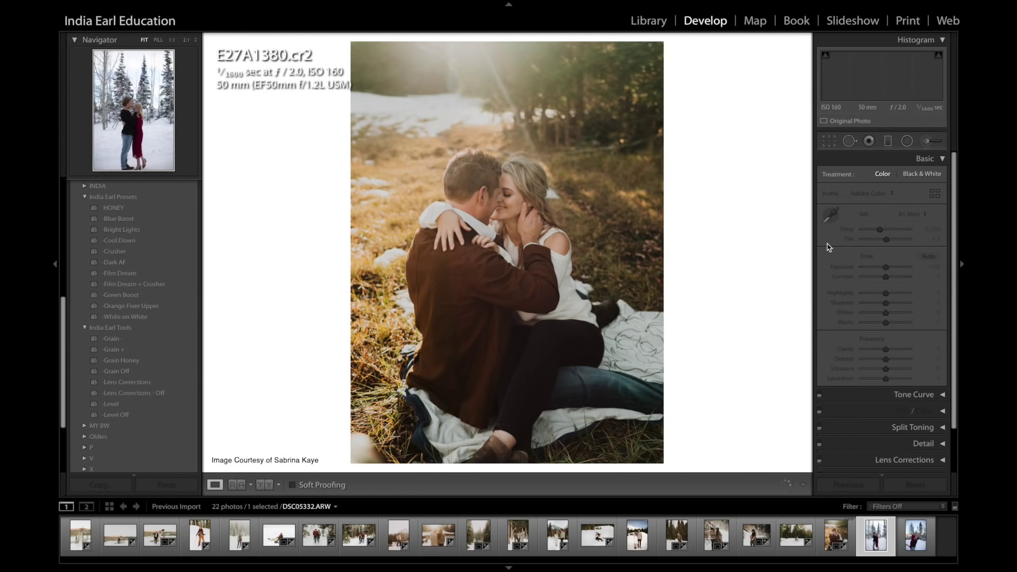
click(161, 211)
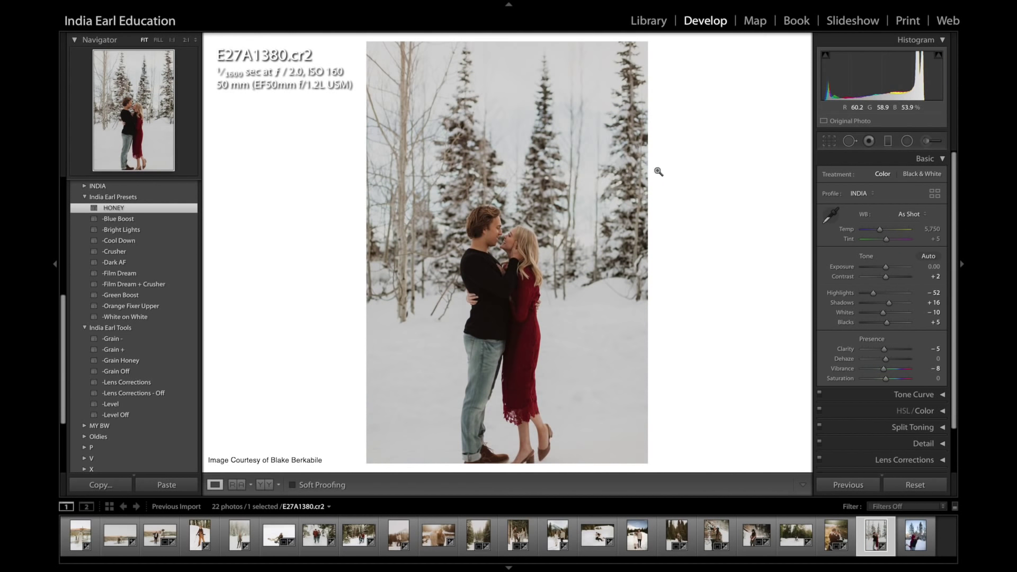
drag(866, 80, 876, 80)
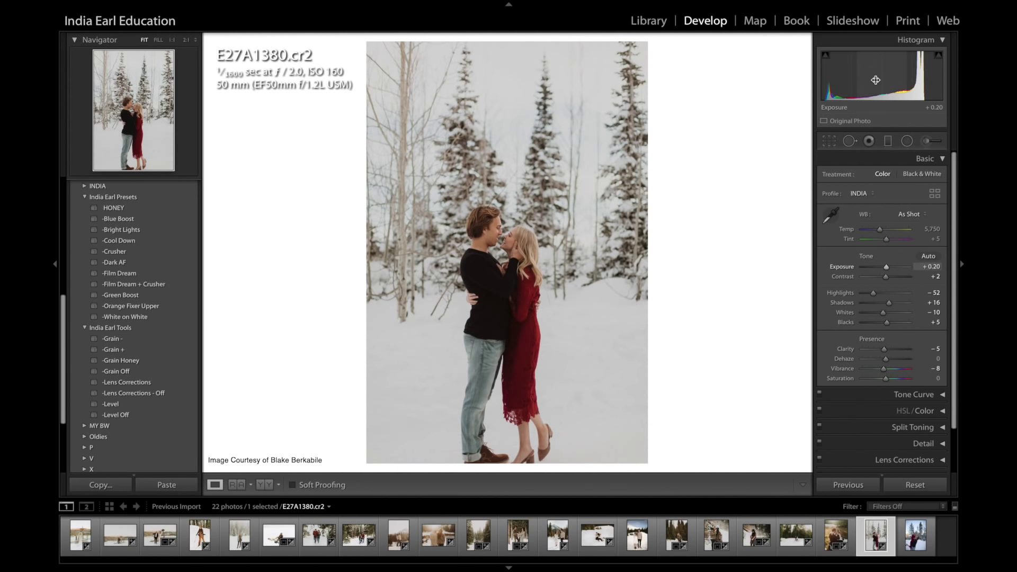
mouse_move(936, 240)
mouse_down()
mouse_move(940, 230)
mouse_move(928, 240)
mouse_up()
Set the Exposure of E27A1380.cr2 to +0.40 and compare the edit with the original repeatedly
key(backslash)
key(backslash)
key(backslash)
key(backslash)
key(backslash)
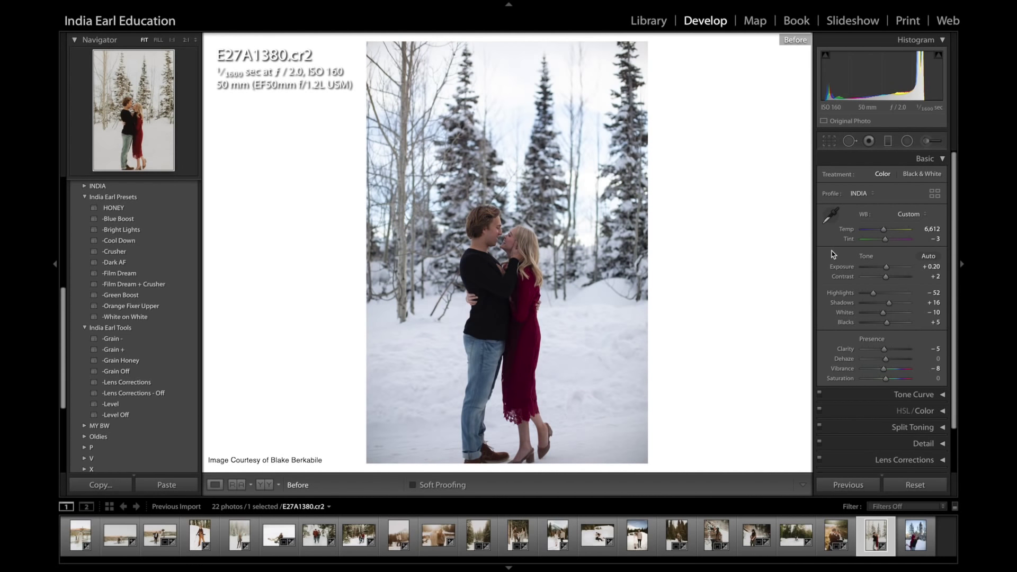
key(backslash)
drag(876, 77, 879, 76)
key(backslash)
key(backslash)
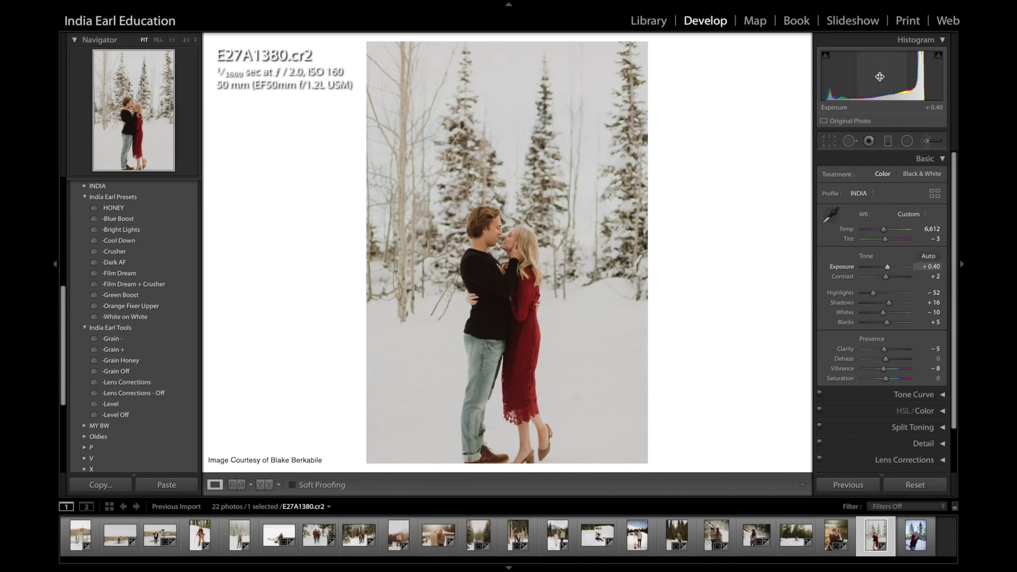
key(backslash)
key(backslash)
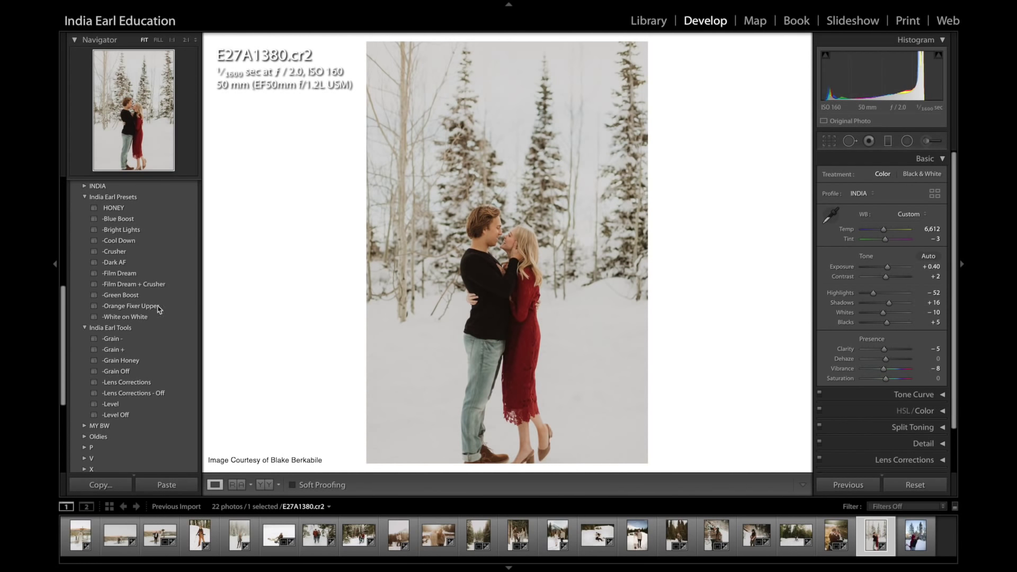
Apply the White on White preset to E27A1380.cr2 and compare it with the original
click(139, 318)
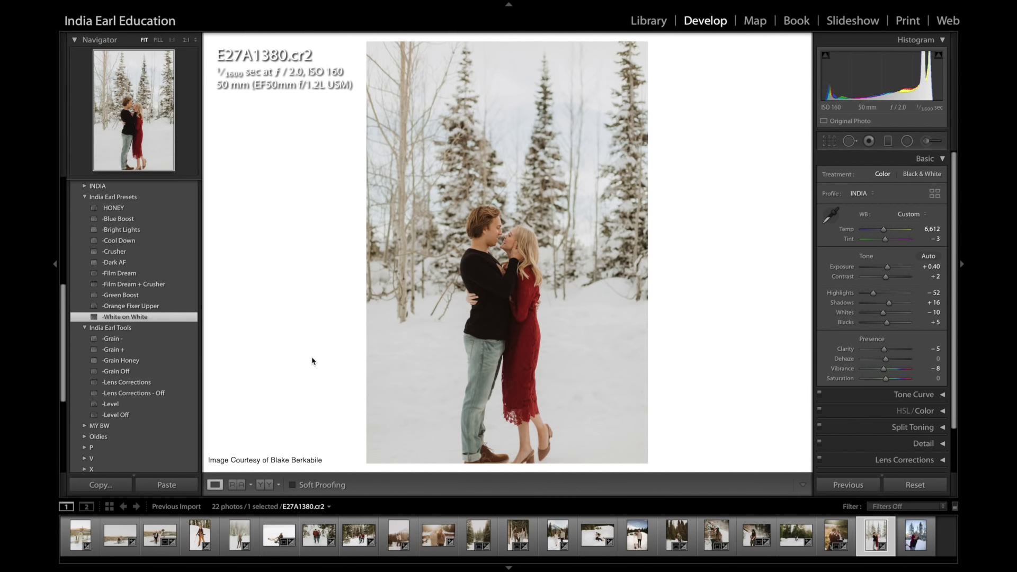
key(backslash)
key(backslash)
Open E27A1630.cr2, apply the HONEY preset, and set Exposure to +0.28, Temp to 7,002 and Tint to -1
key(Right)
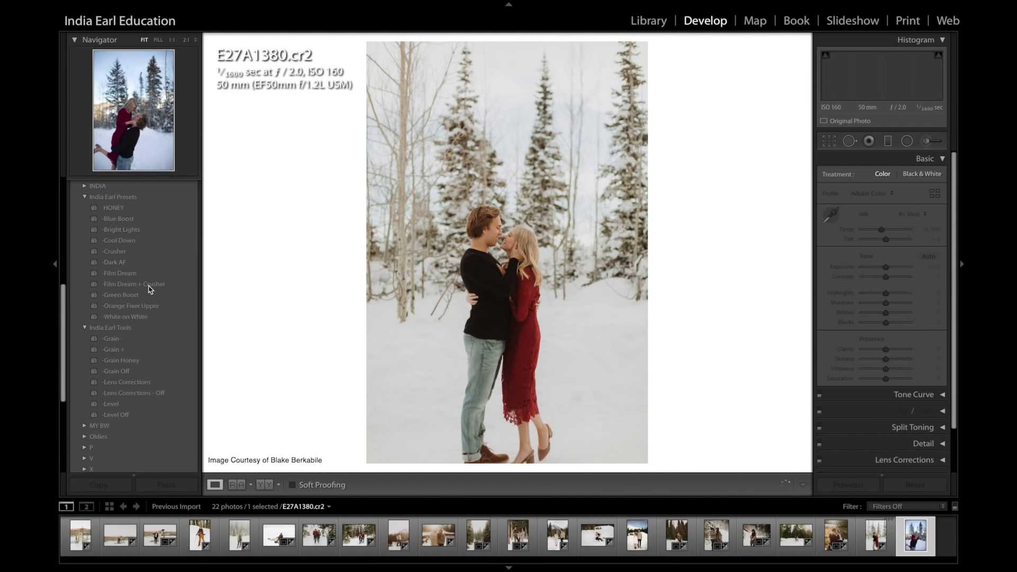
click(136, 211)
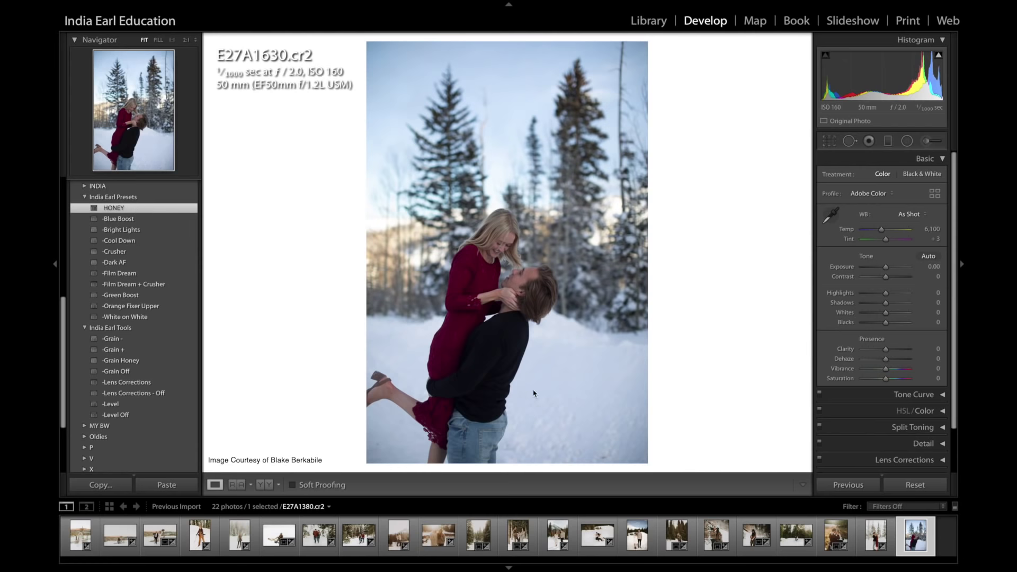
drag(890, 64, 884, 77)
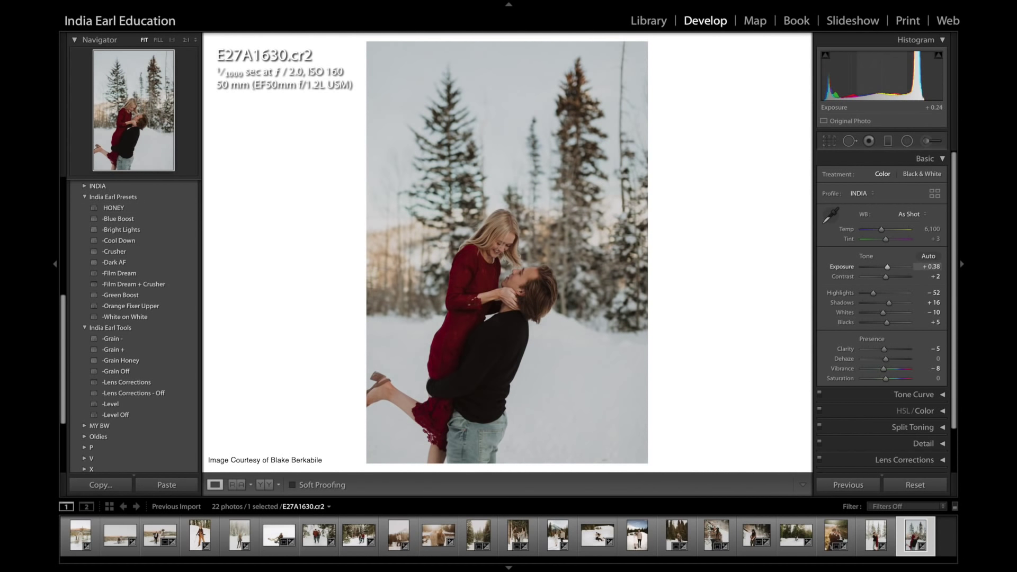
drag(880, 229, 885, 229)
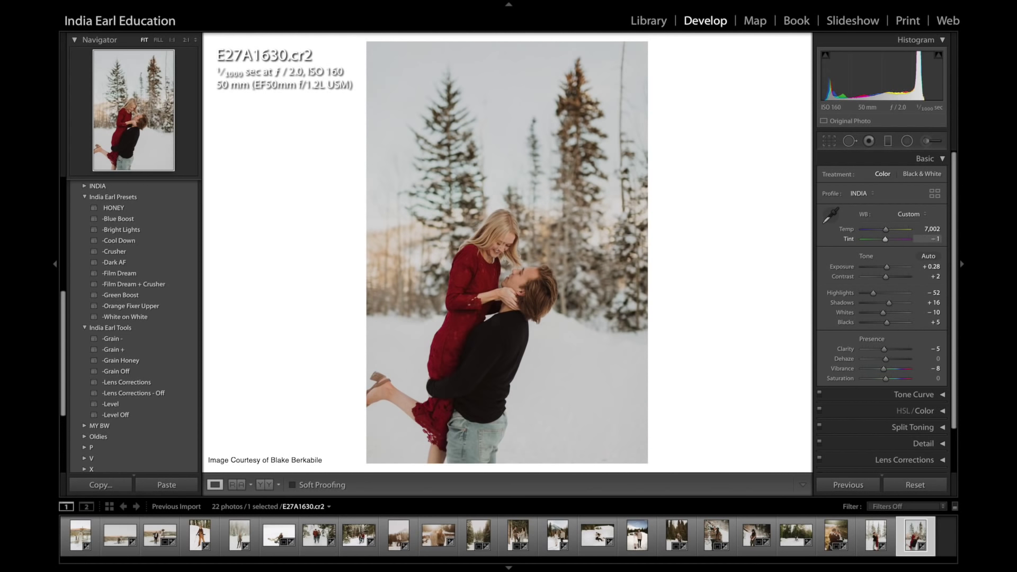
Set the Contrast of E27A1630.cr2 to +38 and Exposure to +0.38, and compare the edit with the original
drag(929, 276, 945, 276)
drag(886, 93, 888, 93)
key(backslash)
key(backslash)
key(backslash)
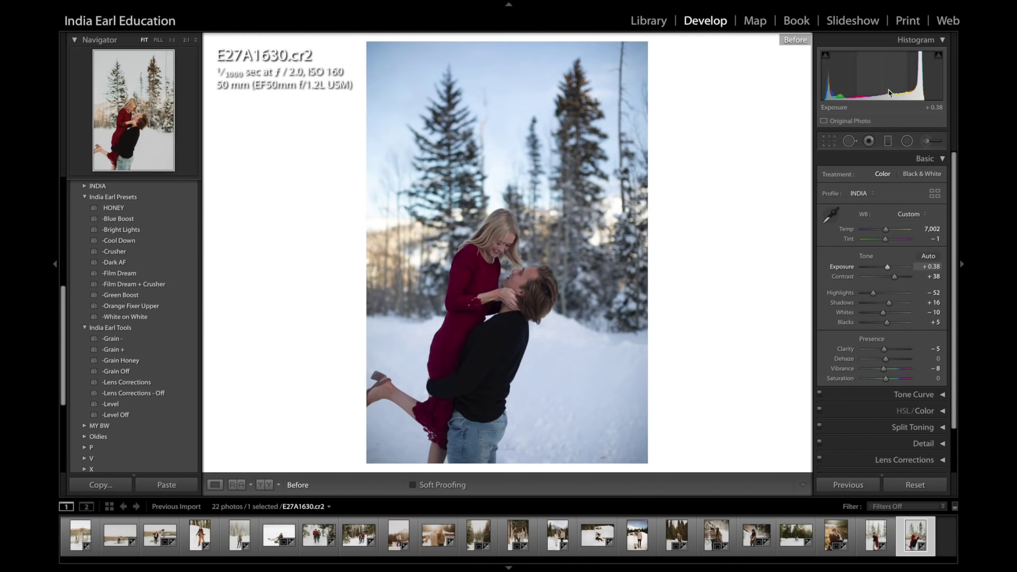
key(backslash)
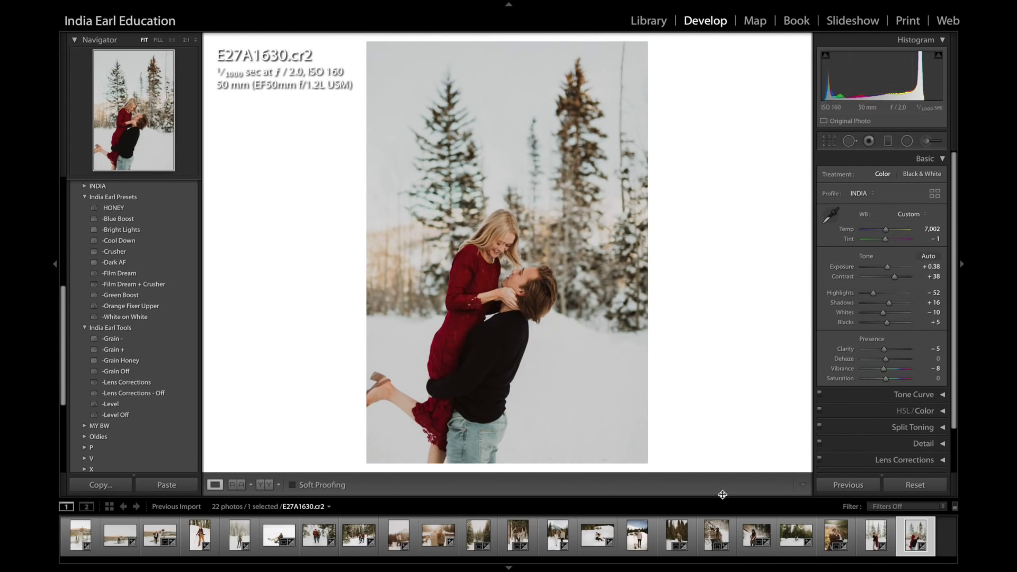
Reopen DSC04431.ARW and compare its snow retouching with the original
click(792, 538)
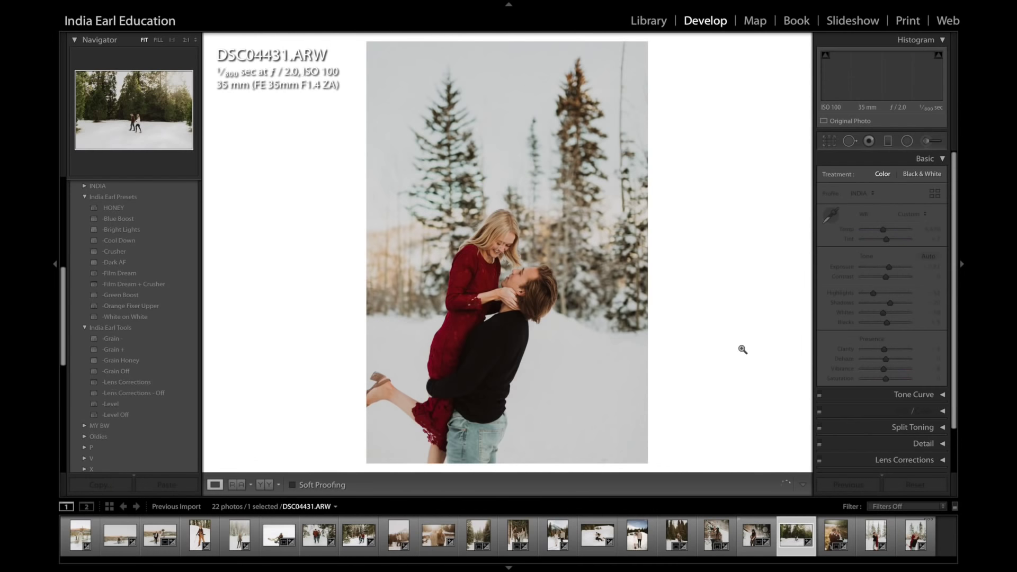
key(backslash)
key(backslash)
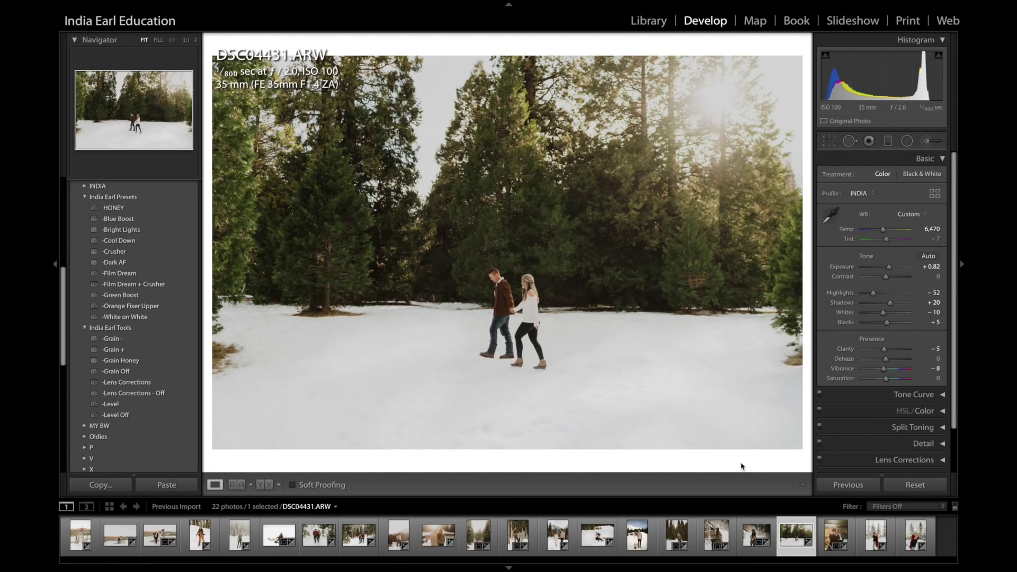
key(backslash)
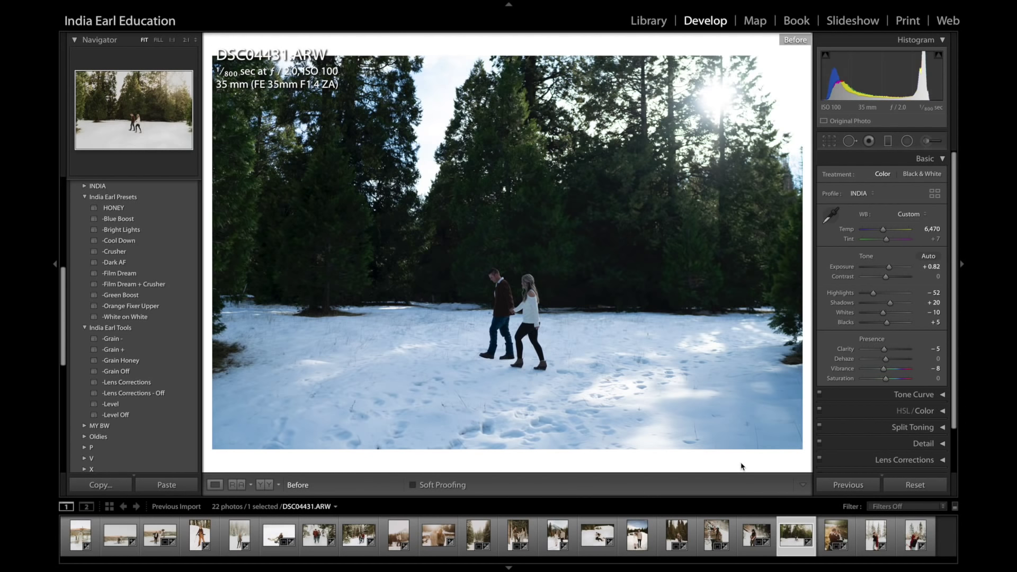
key(backslash)
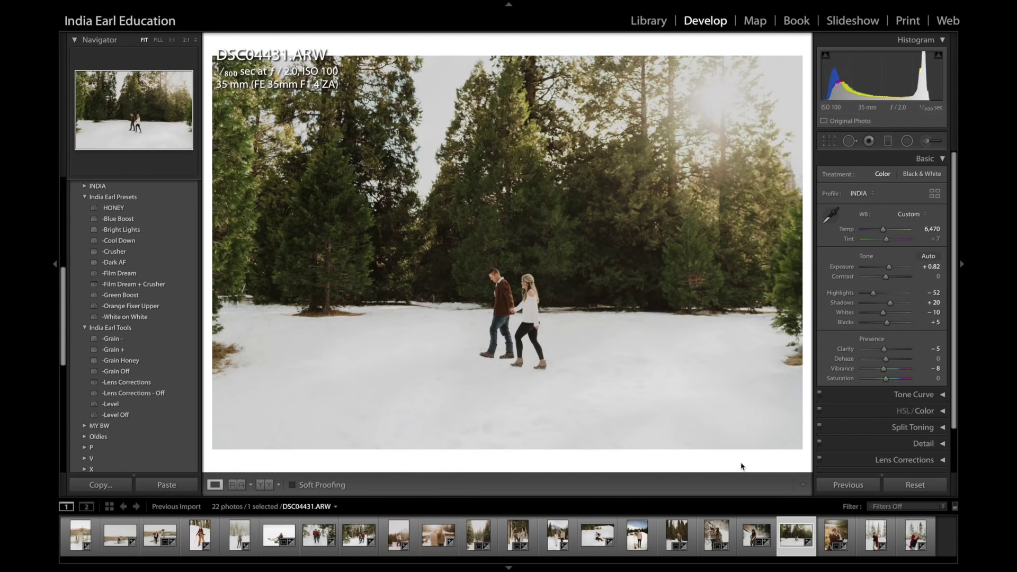
Open the wedding photo of the couple in front of the wooden cross and compare its edit with the original
click(117, 543)
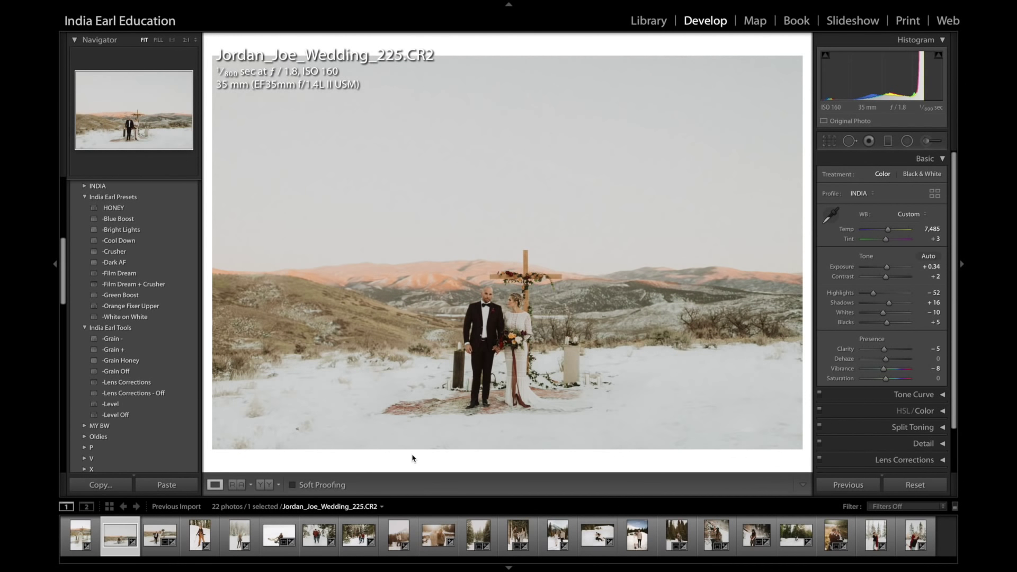
key(backslash)
key(backslash)
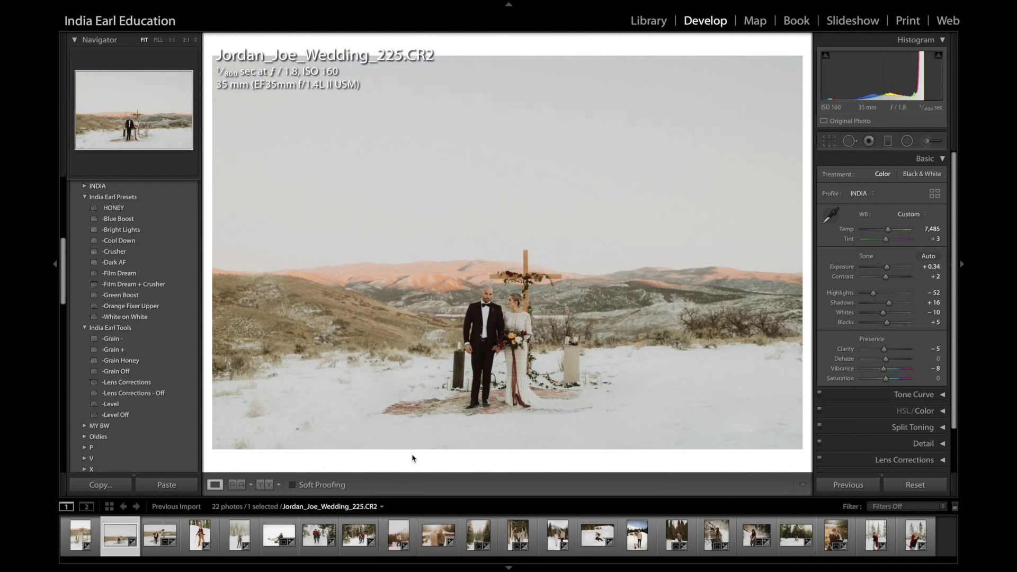